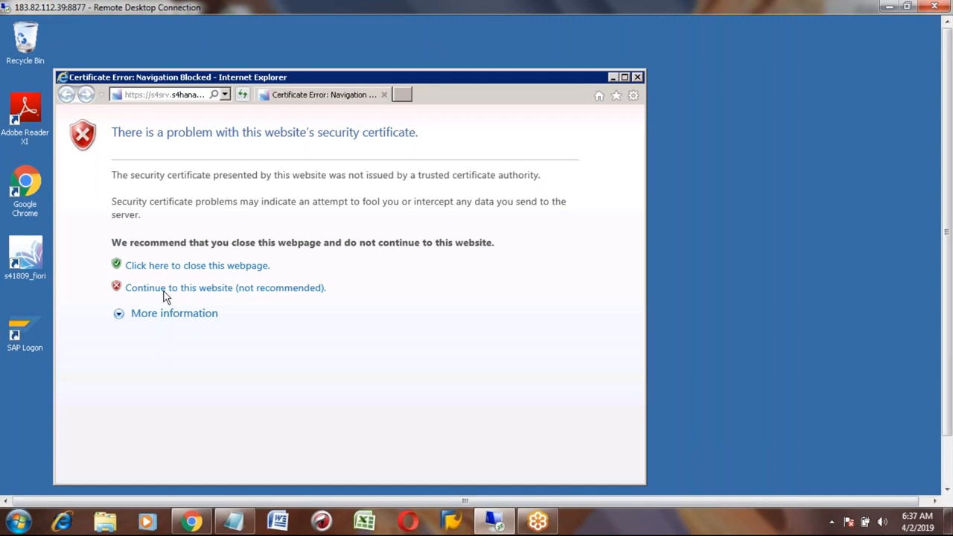
- Continue past the certificate warning and bring up the open SAP Logon windows
left_click(164, 294)
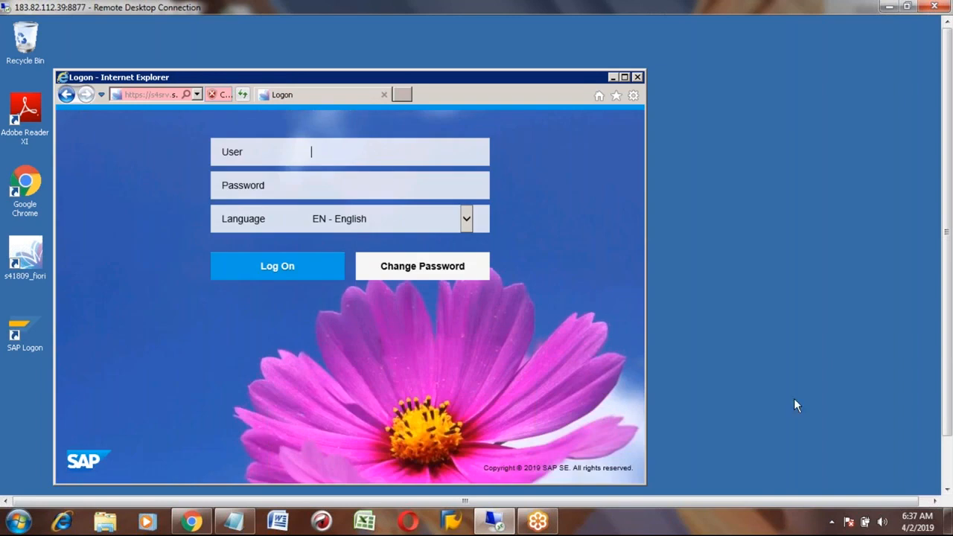
left_click(949, 471)
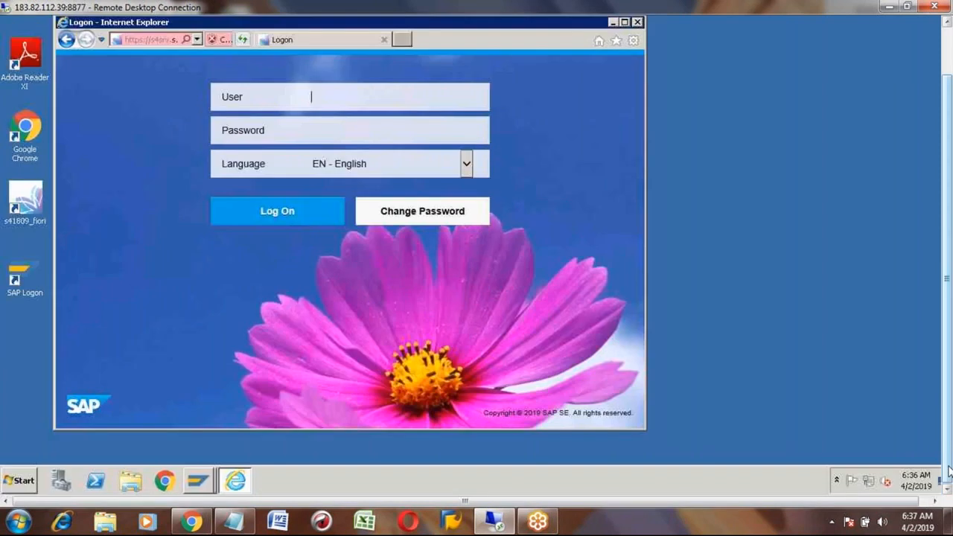
left_click(208, 486)
- Switch to the SAP Easy Access window from the SAP Logon taskbar button
left_click(203, 452)
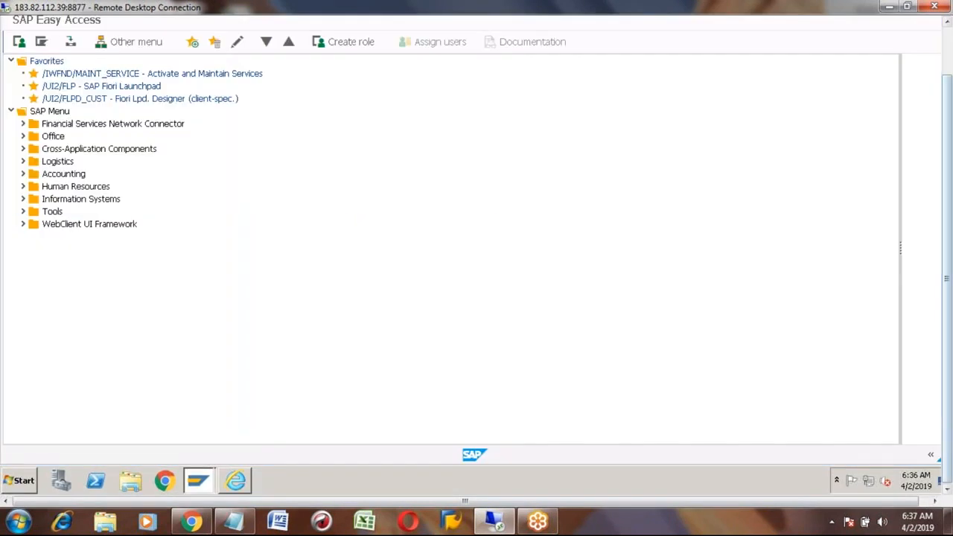
left_click(934, 501)
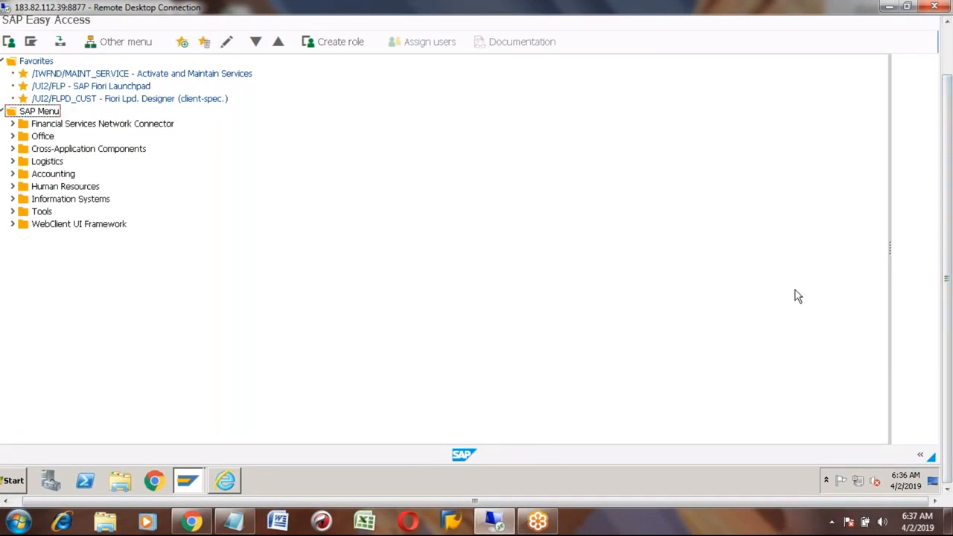
left_click(950, 41)
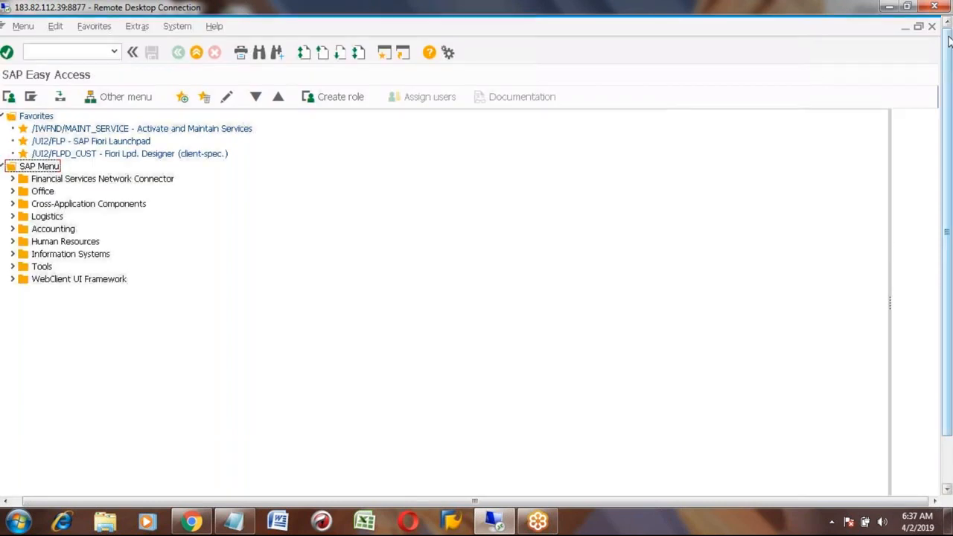
left_click(949, 471)
- Set the status bar's system information to display the logged-in User
left_click(921, 457)
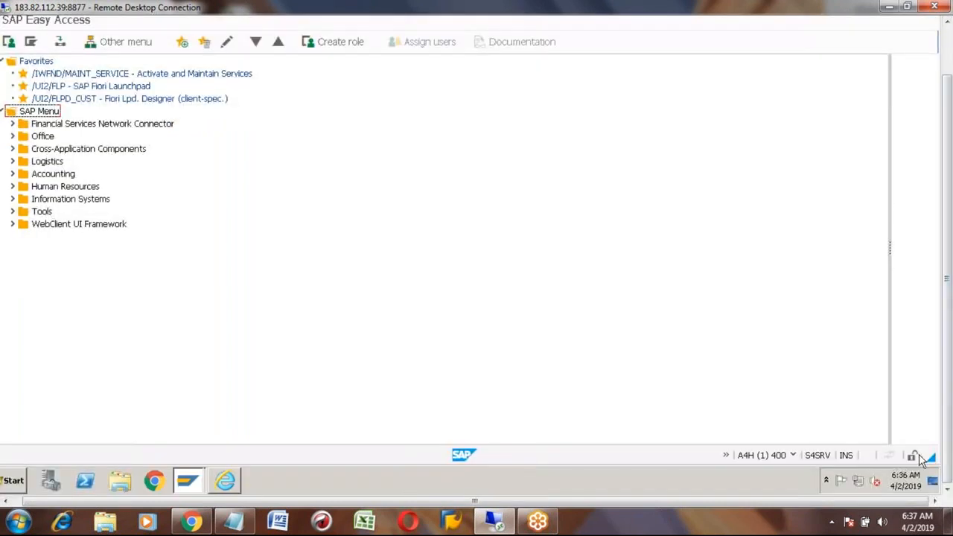
left_click(793, 456)
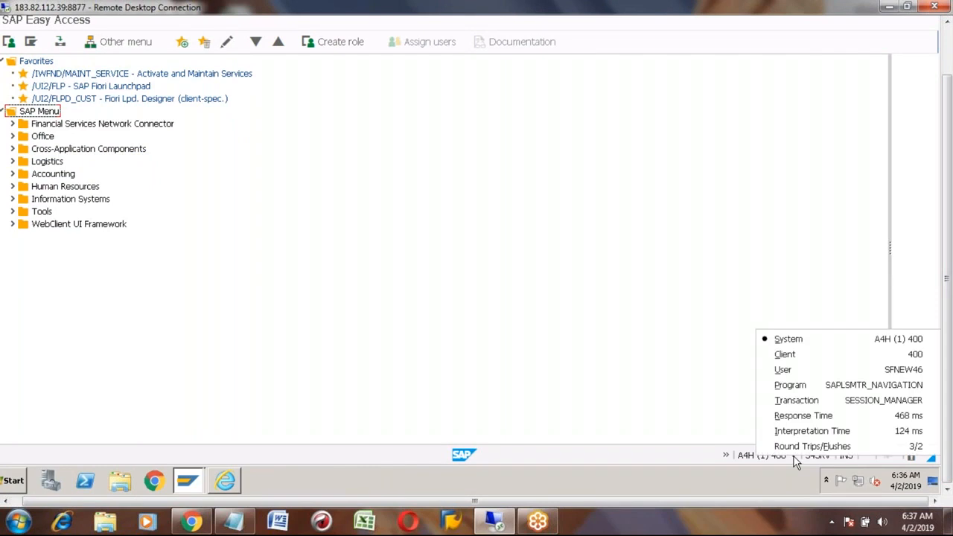
left_click(867, 370)
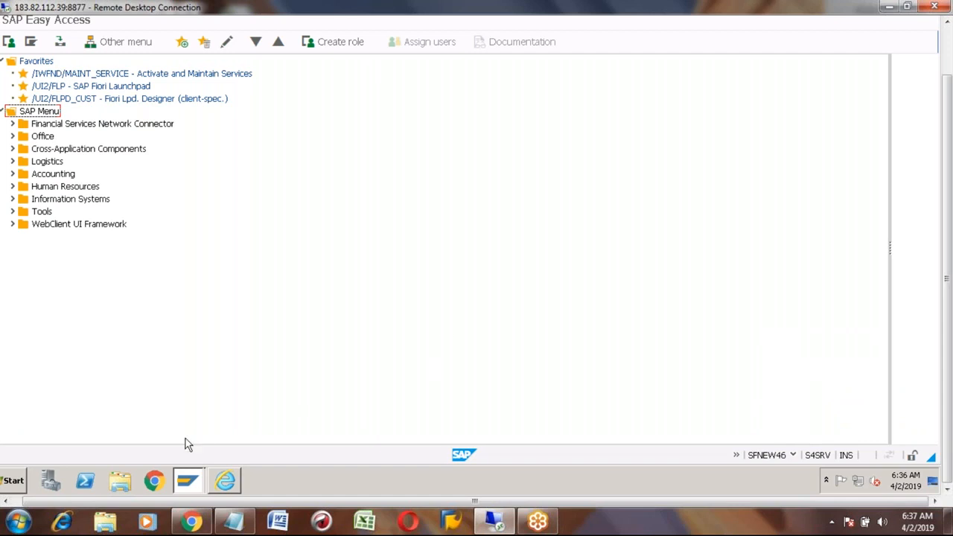
- Bring the browser forward and log on to Fiori with the user ID and password
left_click(227, 484)
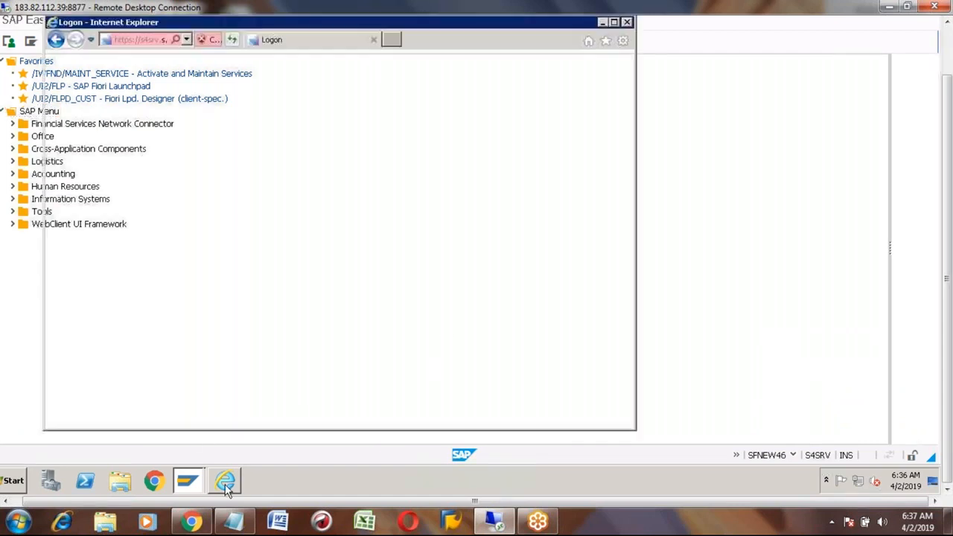
type("s")
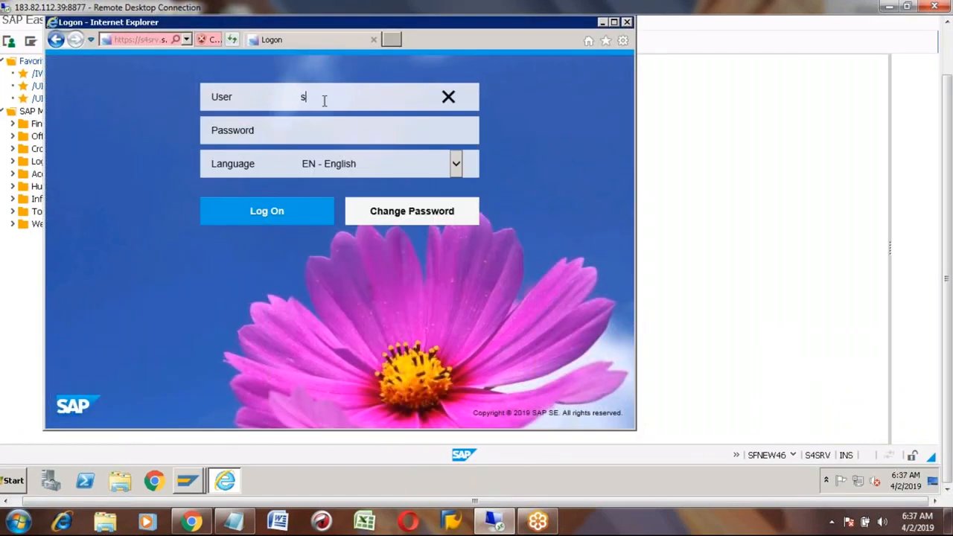
type("fnew46")
left_click(313, 135)
type("*******")
type("*")
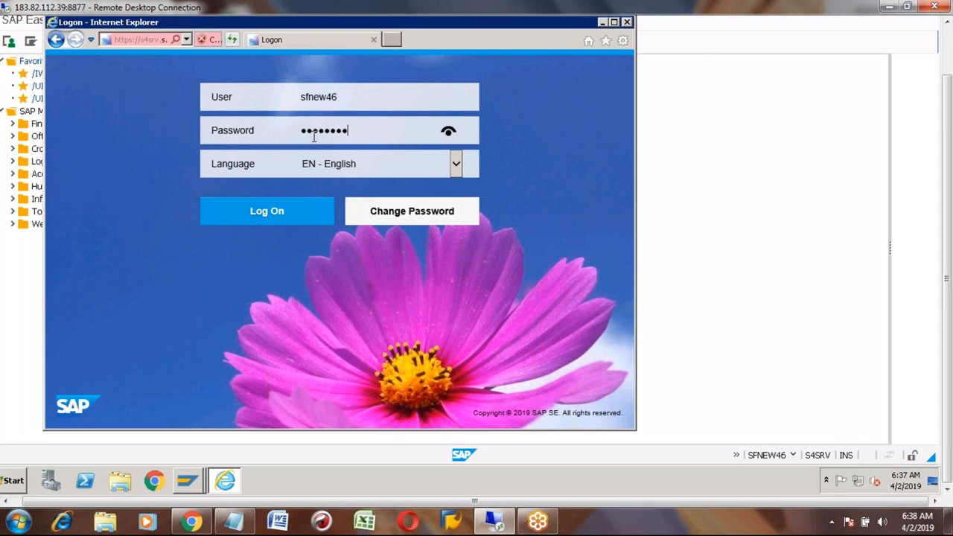
left_click(283, 216)
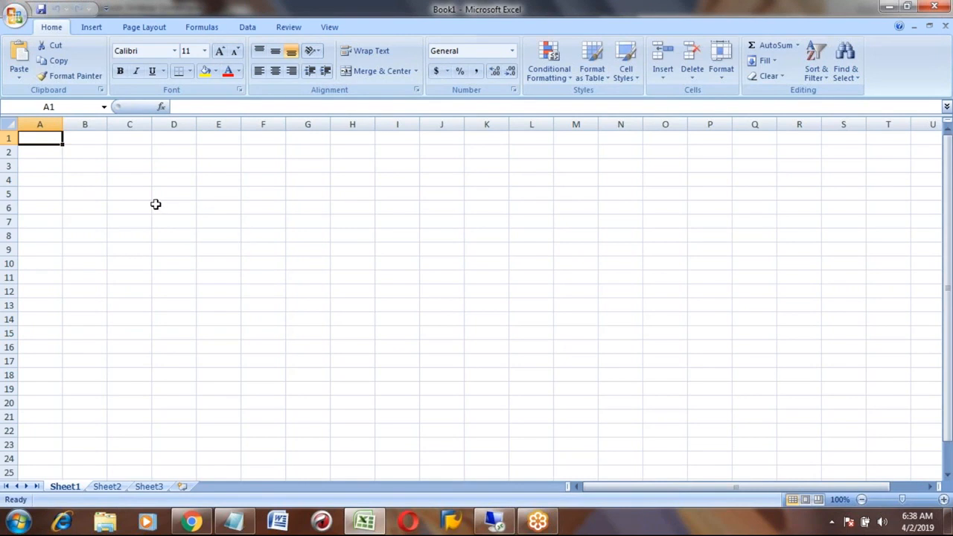
- Open the recent S4HANA_MFG workbook from the Office menu
left_click(16, 15)
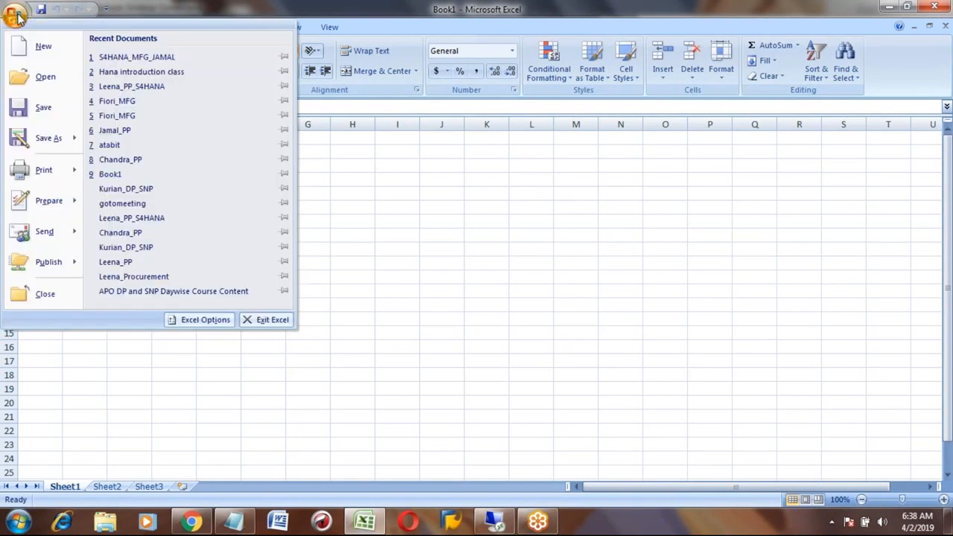
left_click(135, 60)
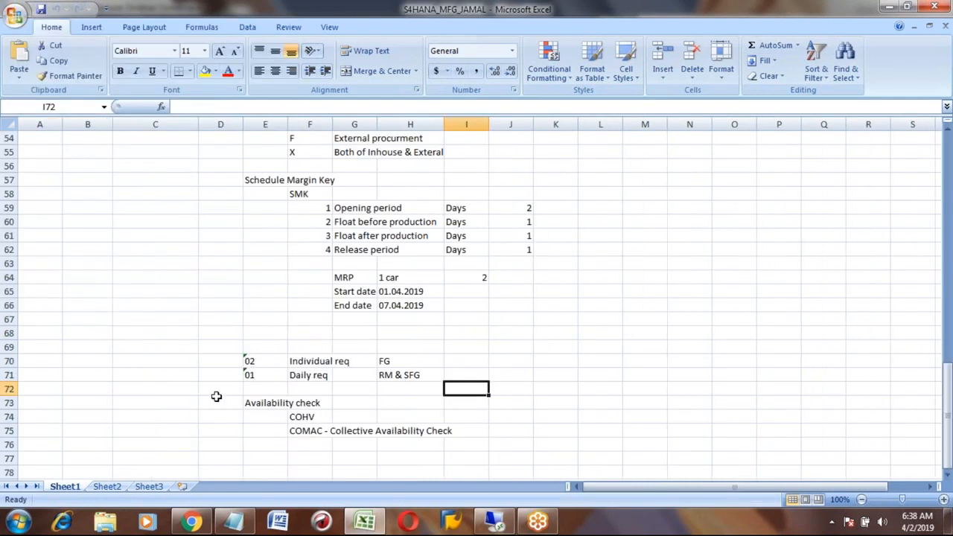
left_click(159, 427)
- Review the Master Data and Schedule Margin Key notes in column C, then return to the remote desktop
key("Down")
key("Down")
key("Down")
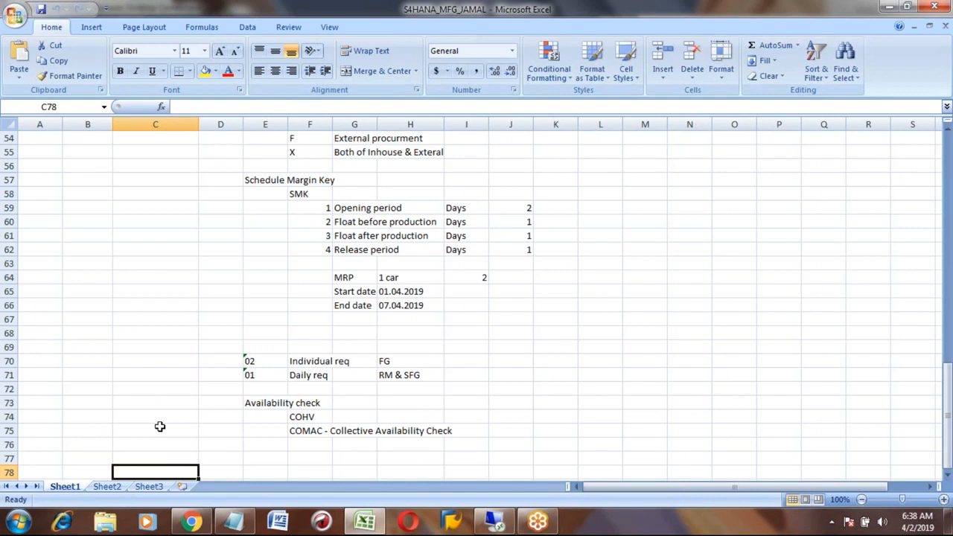
key("Left")
key("Left")
key("Right")
key("Right")
key("Up")
key("Up")
key("Up")
key("Up")
key("Up")
key("Up")
key("Up")
key("Up")
key("Up")
key("Up")
key("Up")
key("Up")
key("Up")
key("Up")
key("Up")
key("Up")
key("Up")
key("Up")
key("Up")
key("Up")
key("Up")
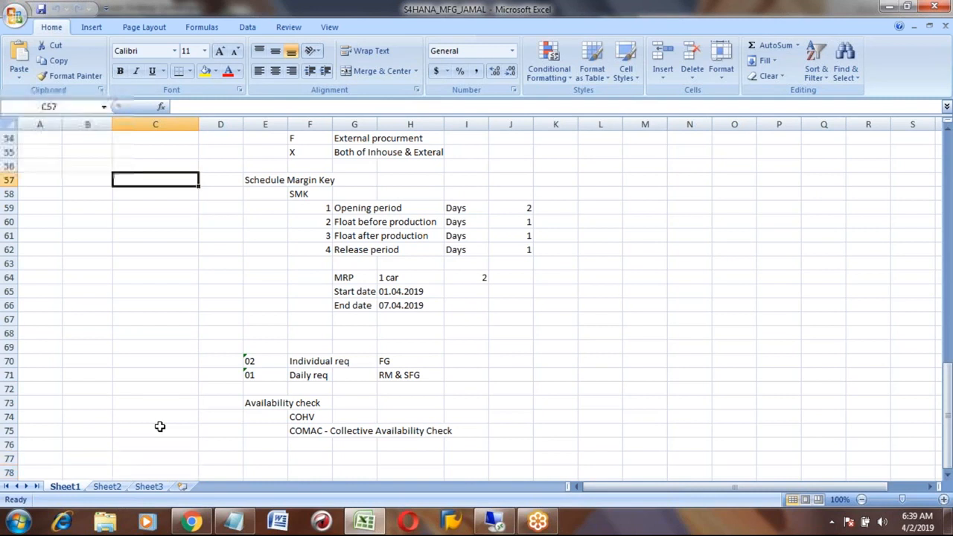
key("Up")
key("Up")
key("Up")
key("Up")
key("Up")
key("Up")
key("Up")
key("Up")
key("Up")
key("Up")
key("Up")
key("Up")
key("Up")
key("Up")
key("Up")
key("Up")
key("Up")
key("Up")
key("Up")
key("Up")
key("Down")
key("Down")
key("Down")
key("Down")
key("Down")
key("Down")
key("Down")
key("Down")
key("Down")
key("Down")
key("Down")
key("Down")
key("Down")
key("Down")
key("Down")
key("Down")
key("Down")
key("Down")
key("Down")
key("Down")
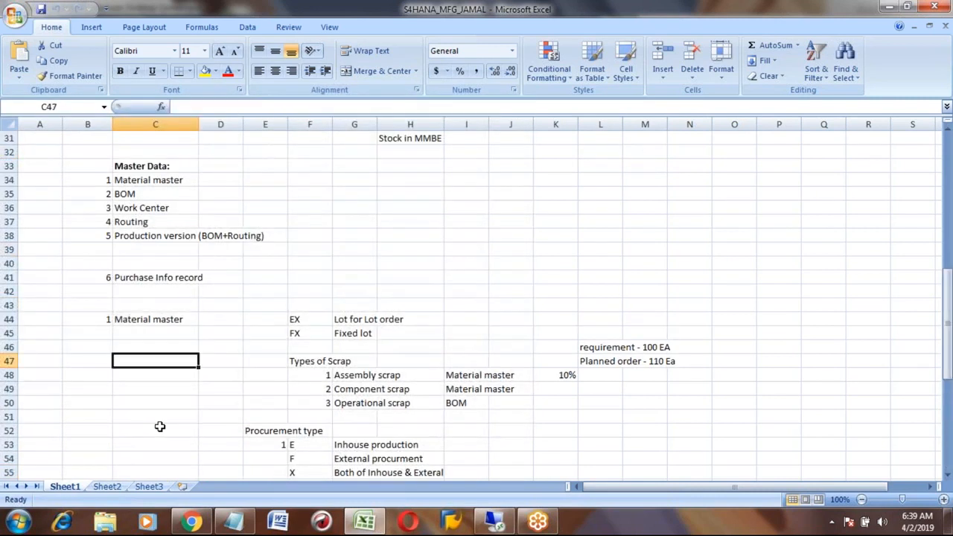
key("Down")
key("Down")
key("Down")
key("Down")
key("Down")
key("Down")
key("Down")
key("Down")
key("Down")
key("Down")
key("Down")
key("Down")
key("Down")
key("Down")
key("Down")
key("Down")
key("Down")
key("Down")
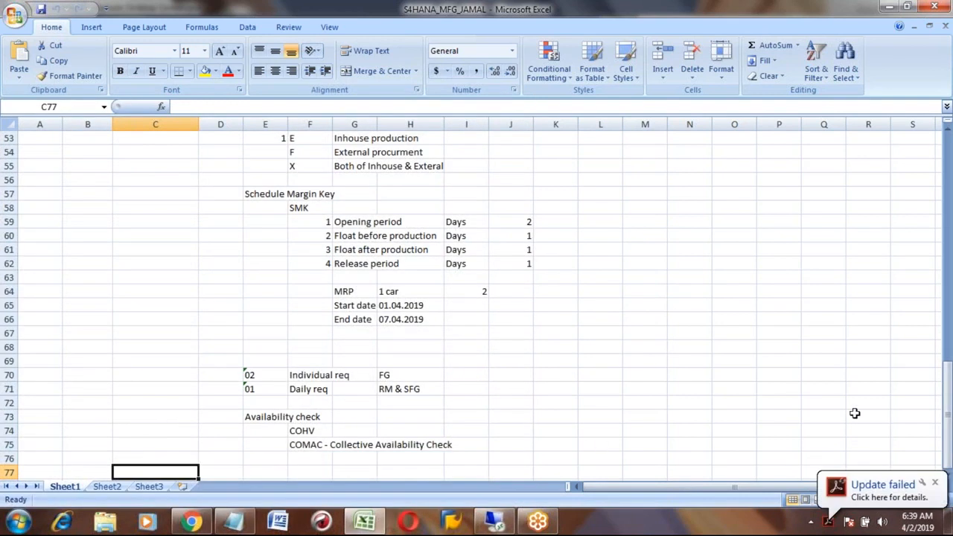
left_click(936, 484)
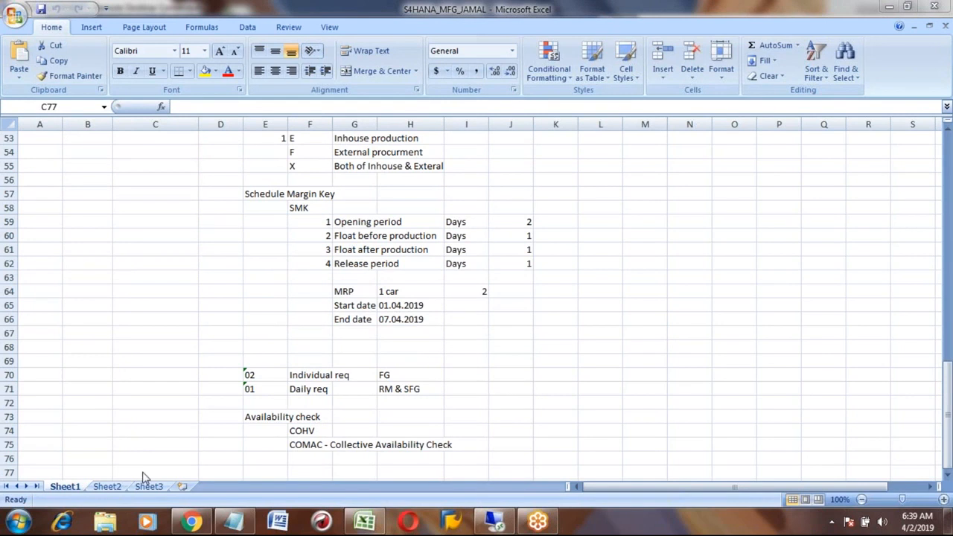
left_click(494, 521)
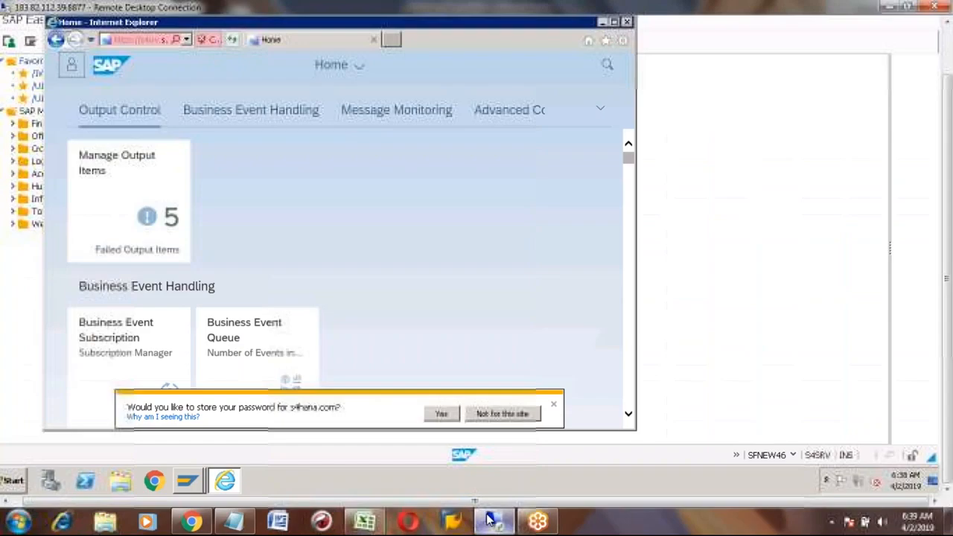
- Maximize the browser, search the launchpad for 'purchase order' and open Manage Purchase Orders
left_click(614, 22)
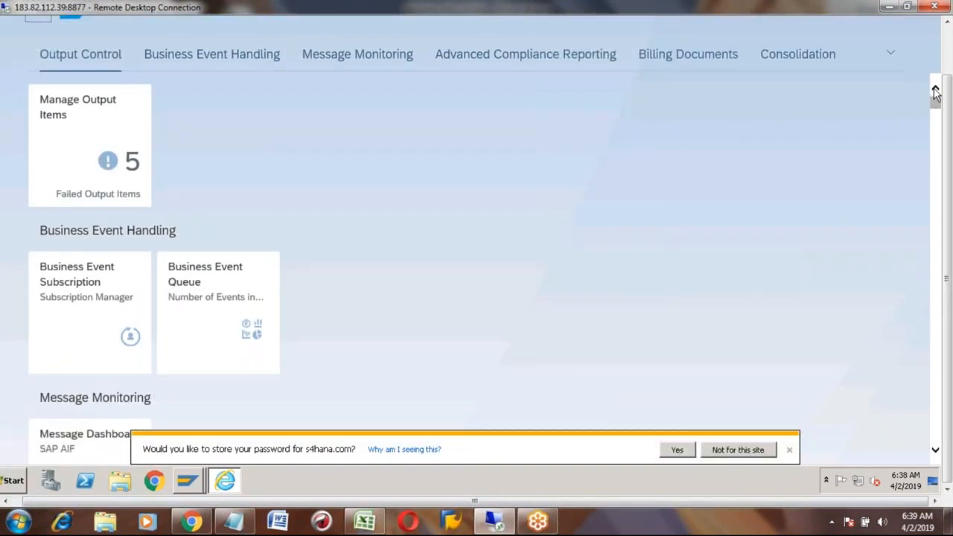
left_click(894, 57)
left_click(949, 49)
left_click(892, 64)
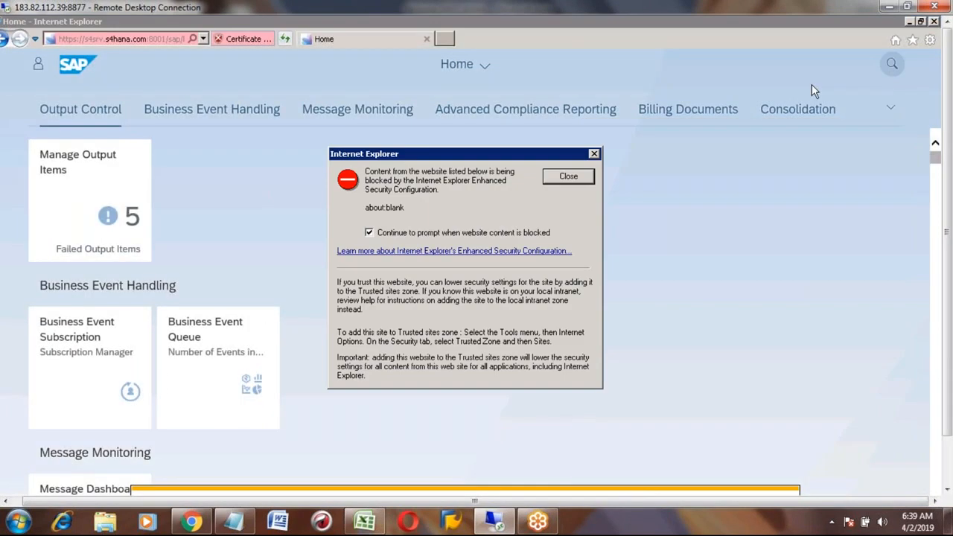
left_click(566, 176)
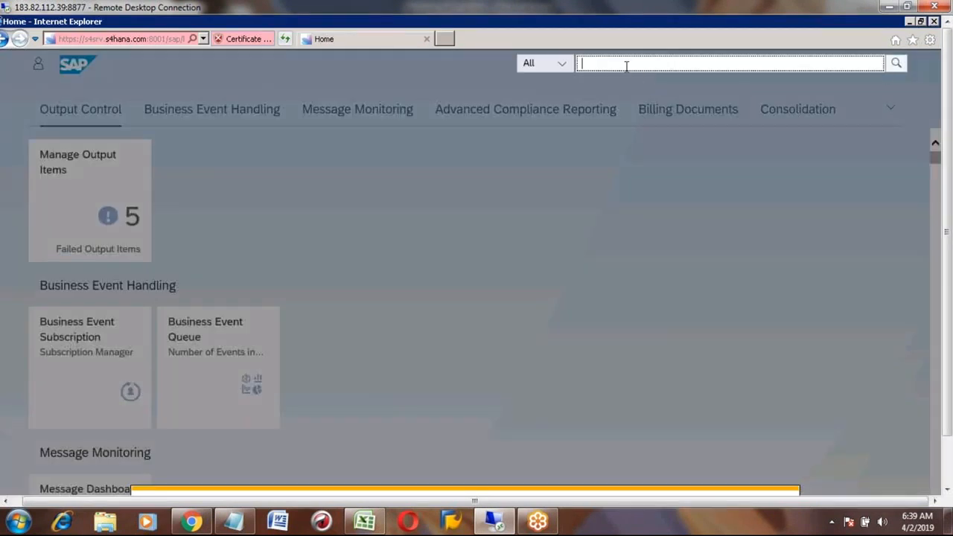
type("purchase ord")
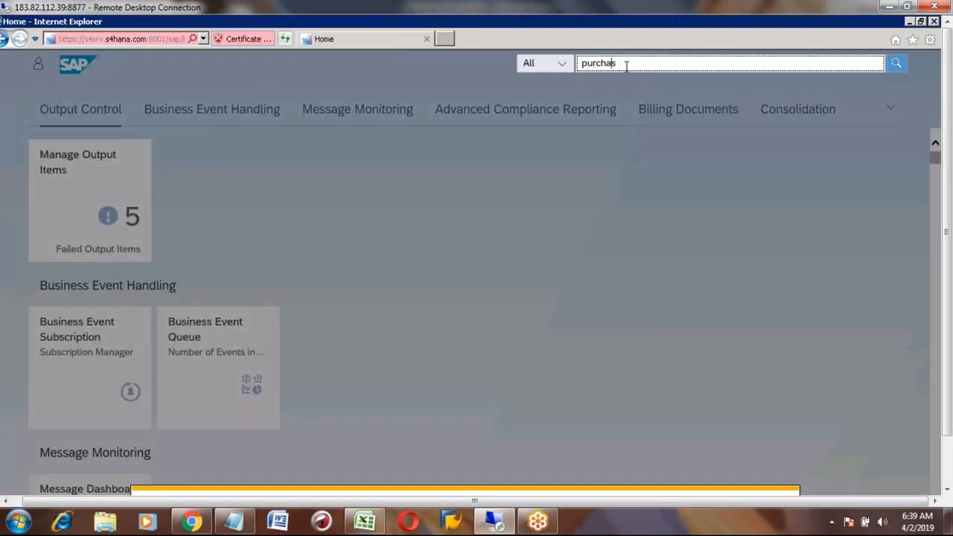
type("er")
key("Return")
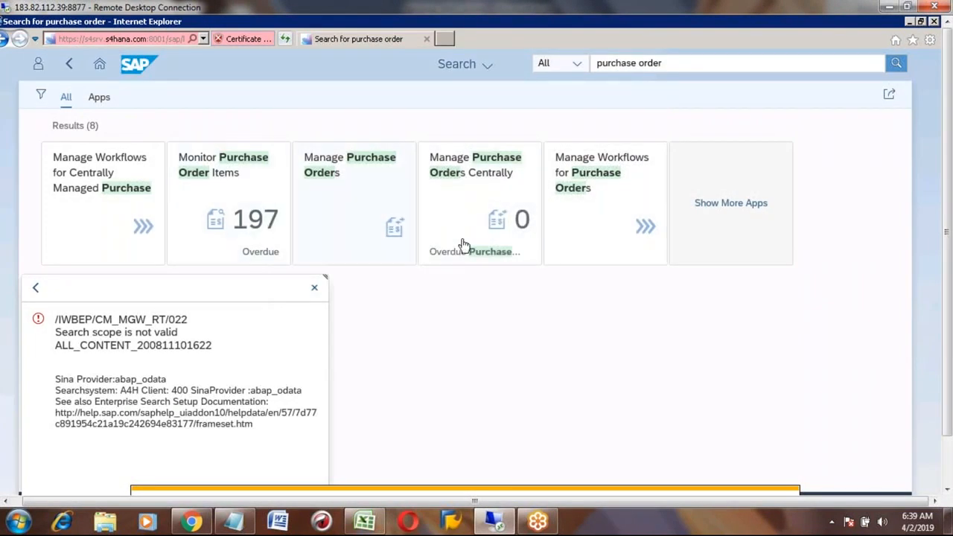
left_click(351, 206)
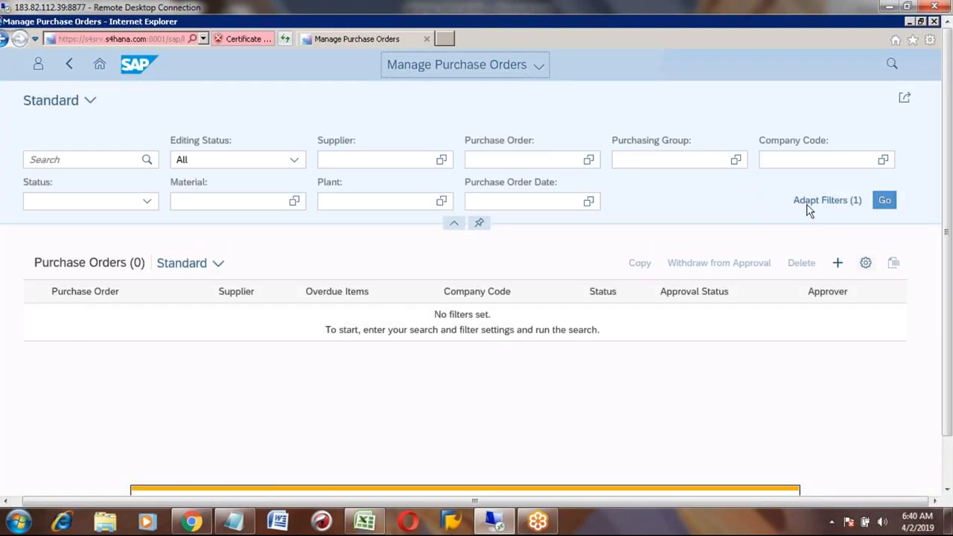
left_click(884, 202)
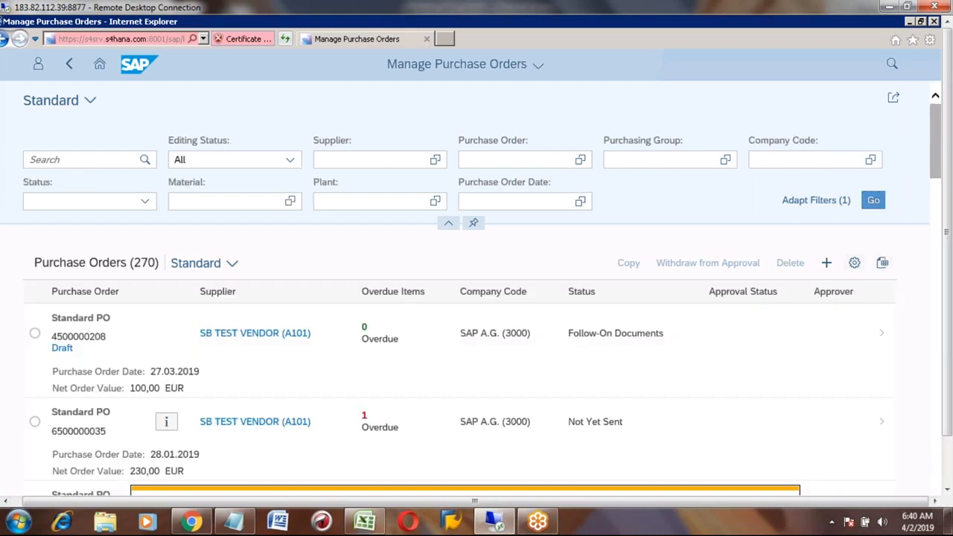
double_click(88, 341)
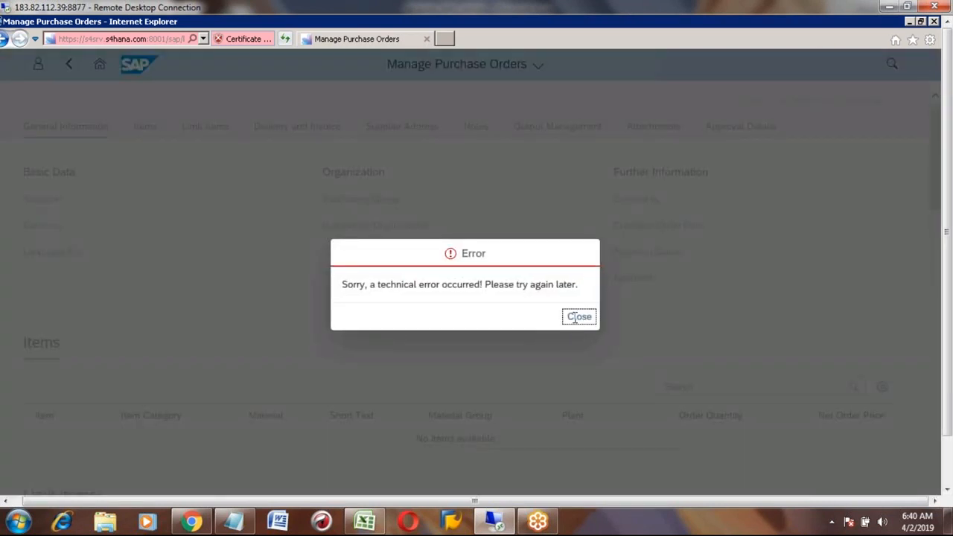
left_click(579, 316)
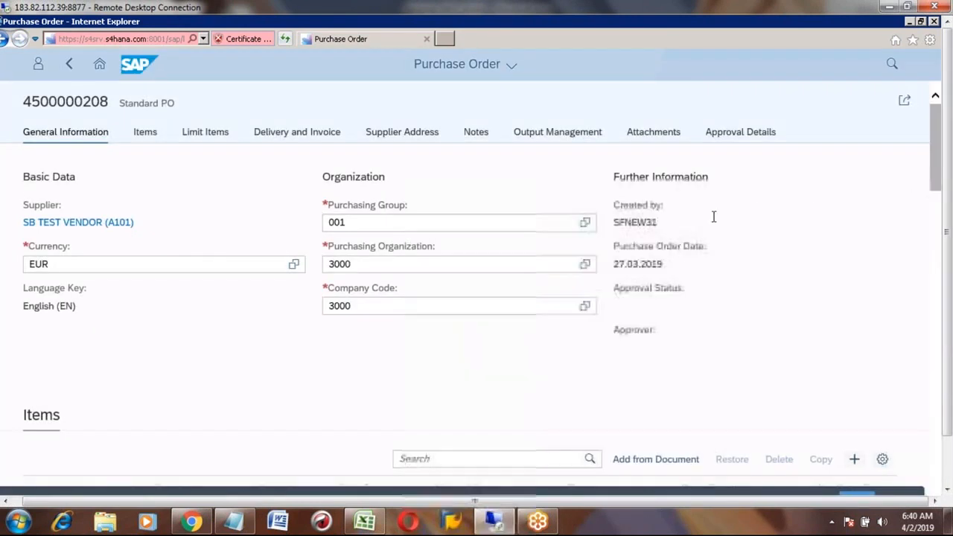
left_click(940, 346)
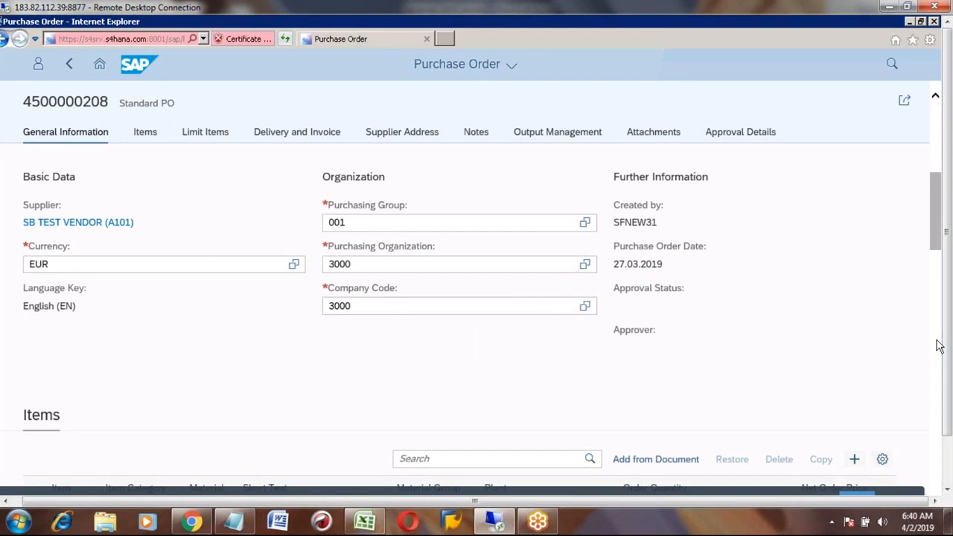
left_click(939, 364)
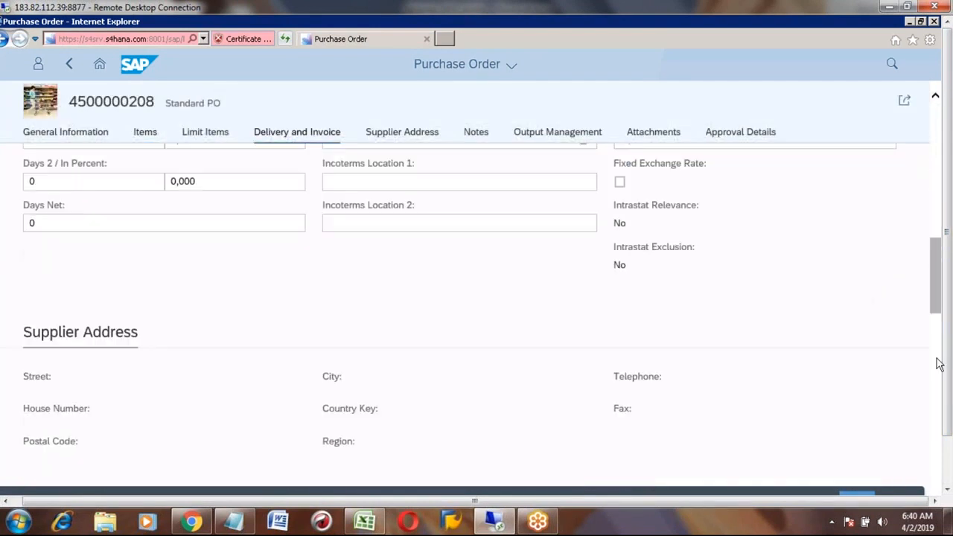
left_click(939, 386)
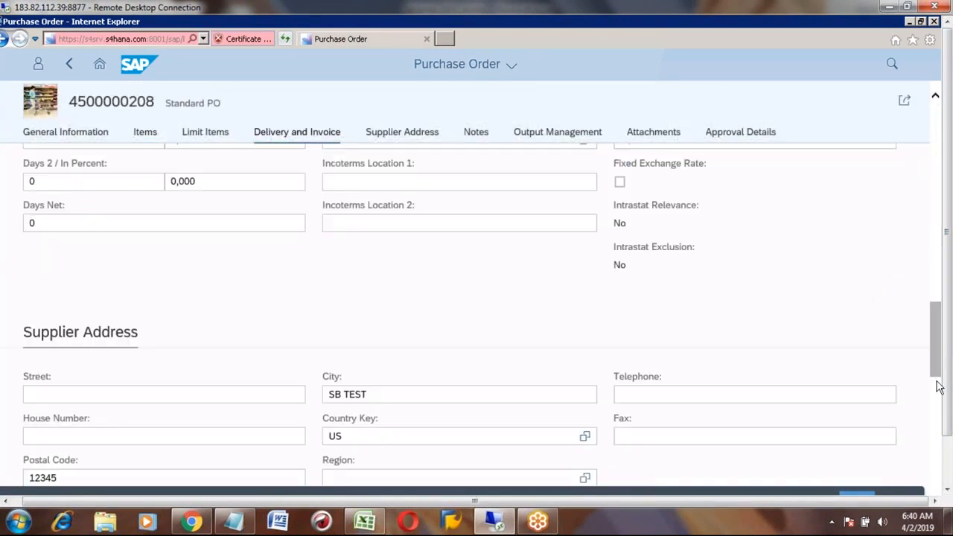
left_click(938, 124)
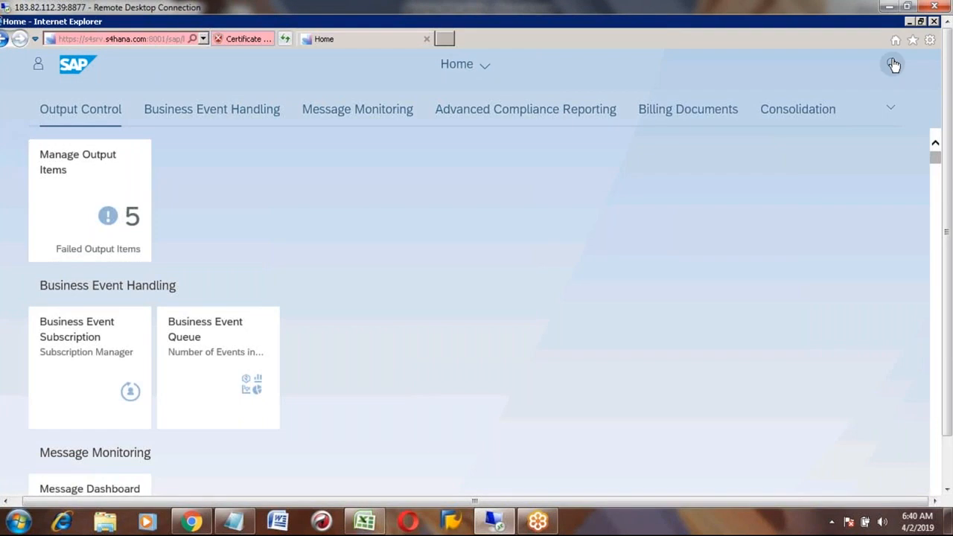
- Search the launchpad for 'production order', then minimize the browser to show SAP Easy Access
left_click(893, 66)
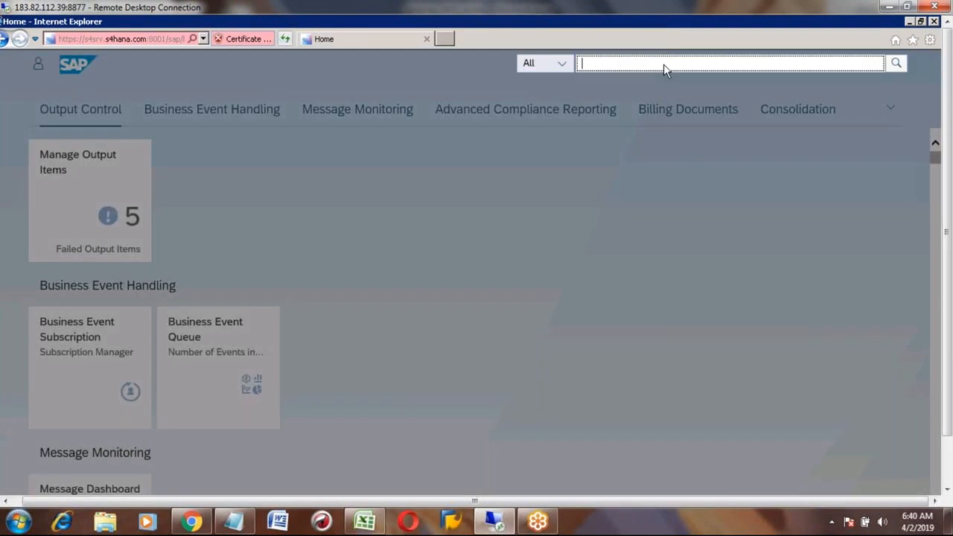
type("production order")
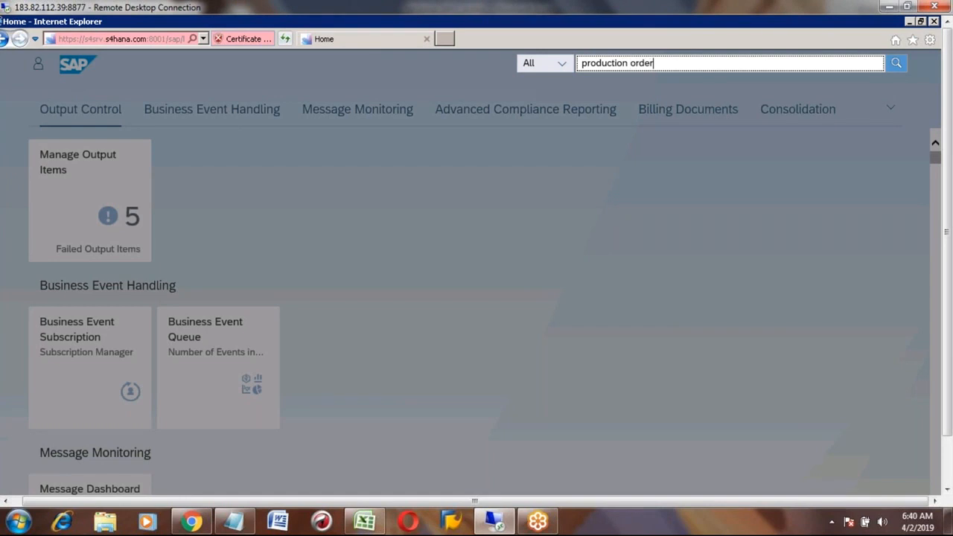
key("Return")
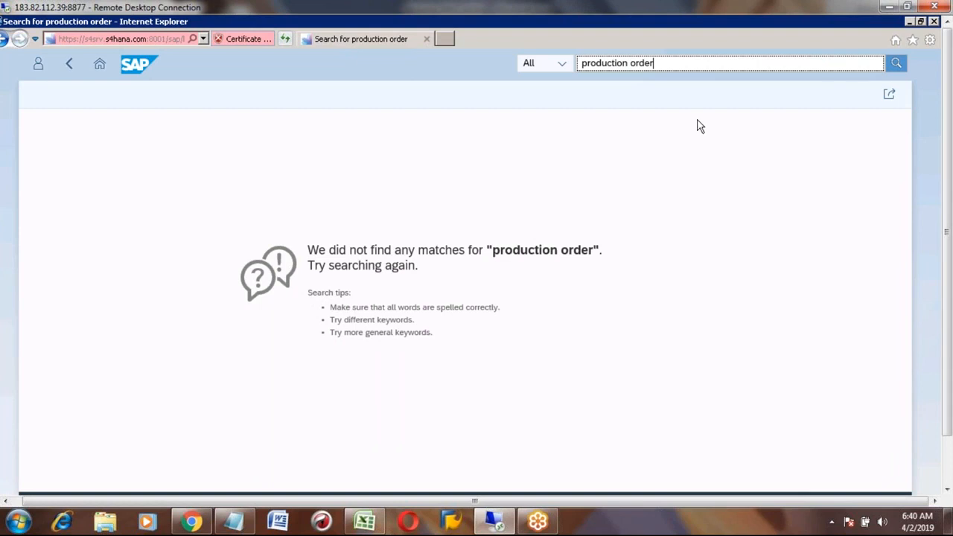
left_click(910, 22)
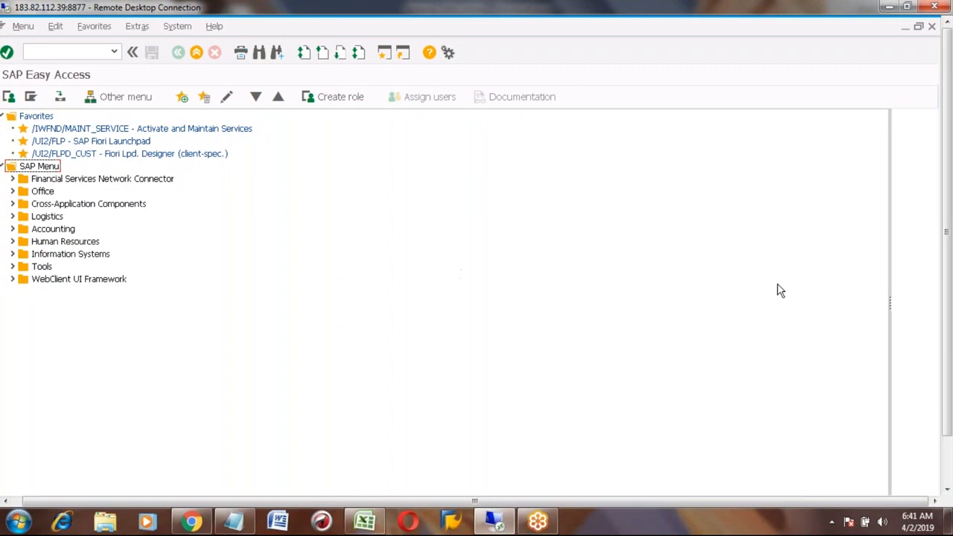
- Look up the material name HONDA_CITY in cell H29 of the Excel notes
left_click(69, 50)
left_click(367, 525)
left_click(305, 318)
key("Up")
key("Up")
key("Up")
key("Up")
key("Up")
key("Up")
key("Up")
key("Up")
key("Up")
key("Up")
key("Up")
key("Up")
key("Up")
key("Up")
key("Up")
key("Up")
key("Up")
key("Up")
key("Up")
key("Up")
key("Up")
key("Up")
key("Up")
key("Up")
key("Up")
key("Up")
key("Up")
key("Up")
key("Up")
key("Up")
key("Up")
key("Up")
key("Up")
key("Up")
key("Up")
key("Up")
key("Up")
key("Down")
key("Right")
key("Right")
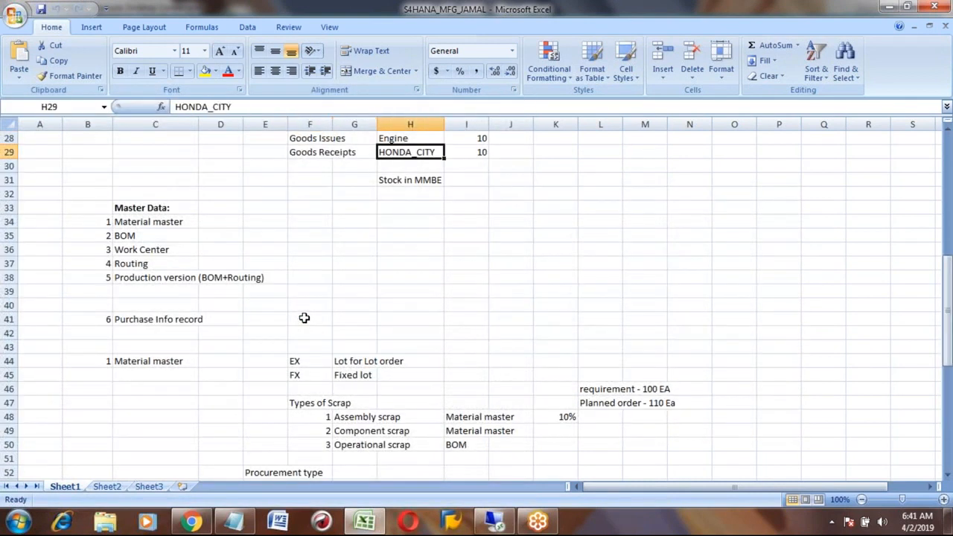
- Switch back to SAP and run the transaction code 'migo' from the command field
key("alt+Tab")
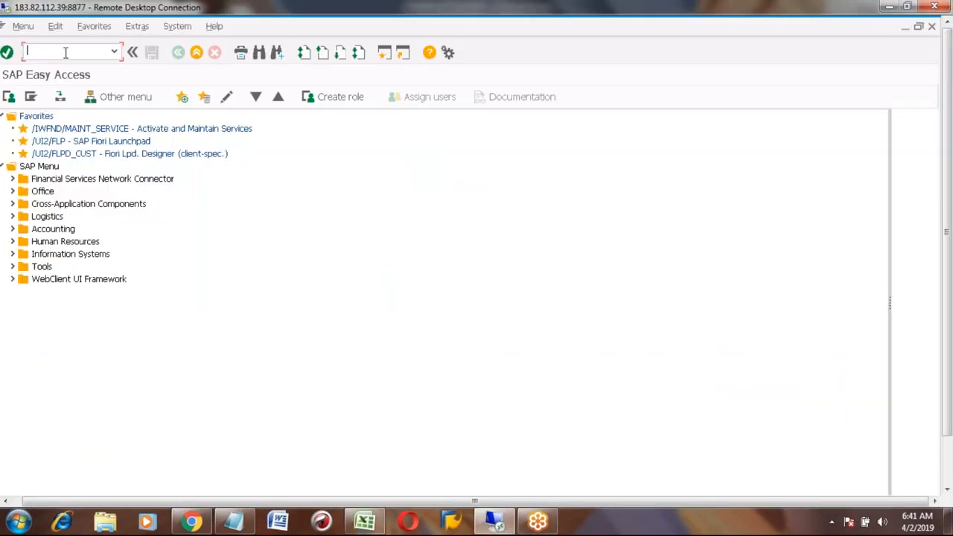
type("migo")
key("Return")
- Enter HONDA_CAR as the material, accepting Mechanical engineering and FERT, and open Select View(s)
key("ctrl+v")
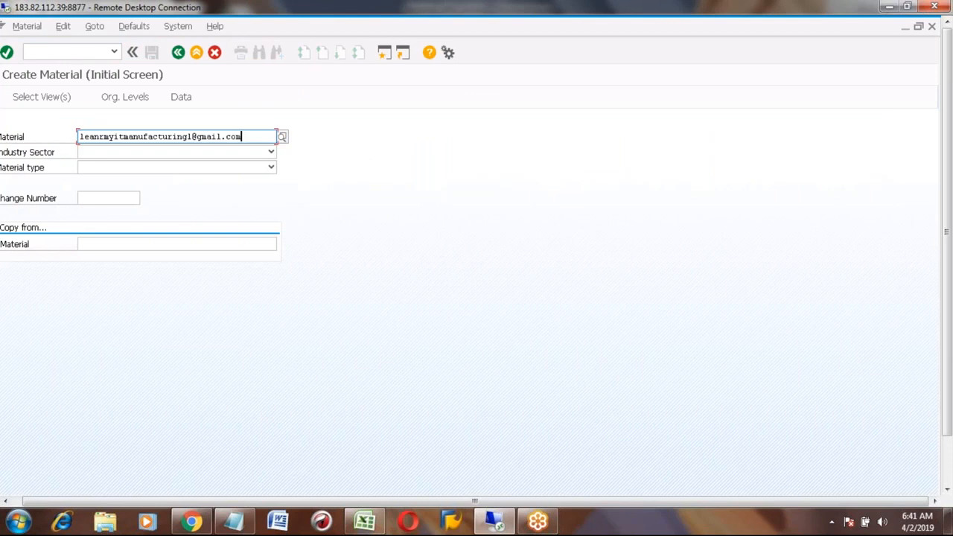
key("BackSpace")
key("BackSpace")
key("BackSpace")
key("BackSpace")
key("BackSpace")
key("BackSpace")
key("BackSpace")
key("BackSpace")
key("BackSpace")
key("BackSpace")
key("BackSpace")
key("BackSpace")
key("BackSpace")
key("BackSpace")
key("BackSpace")
key("BackSpace")
key("BackSpace")
key("BackSpace")
key("BackSpace")
key("BackSpace")
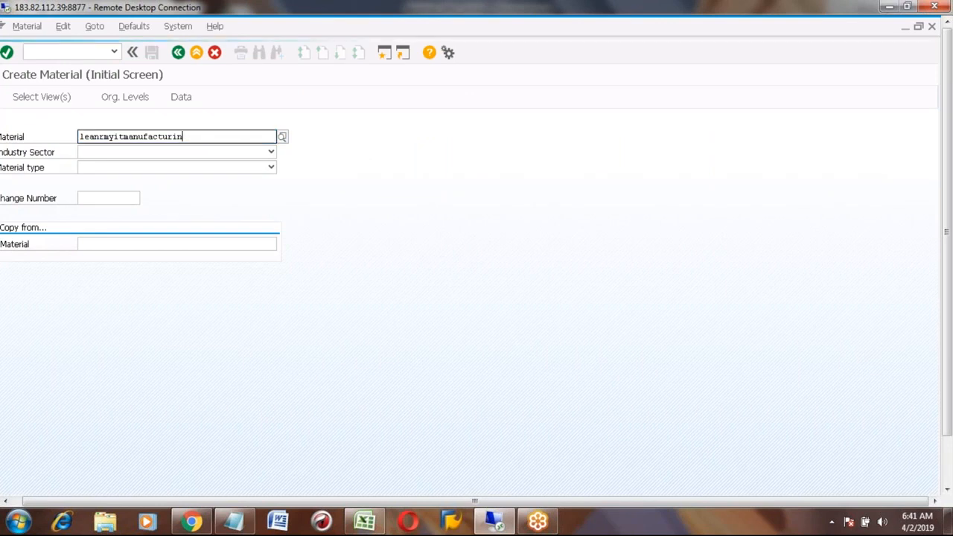
key("BackSpace")
key("BackSpace")
key("BackSpace")
key("BackSpace")
type("ho")
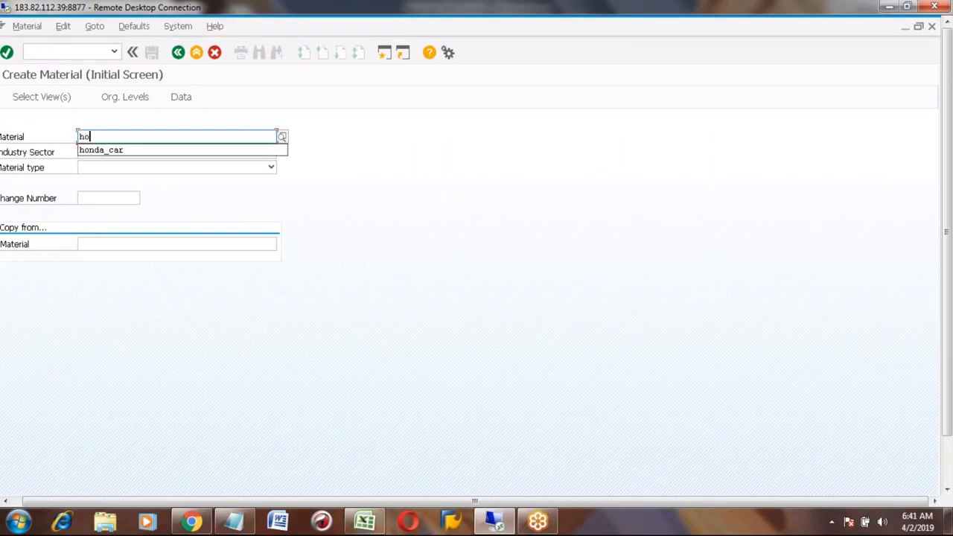
type("nda_city")
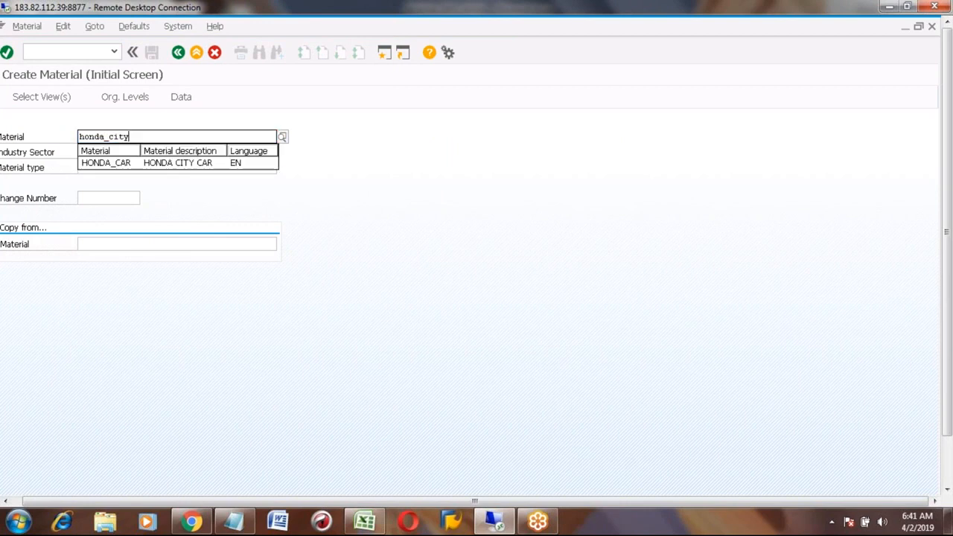
left_click(224, 162)
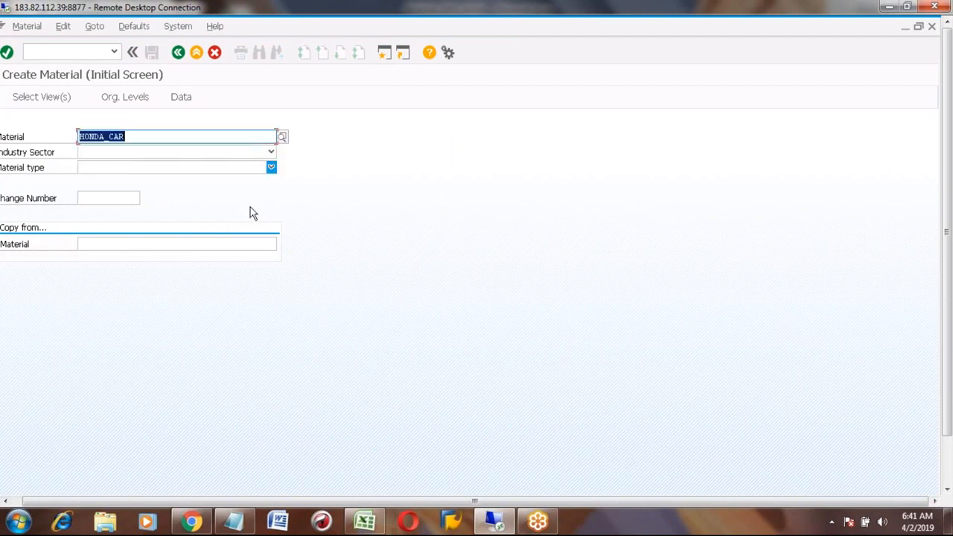
key("Return")
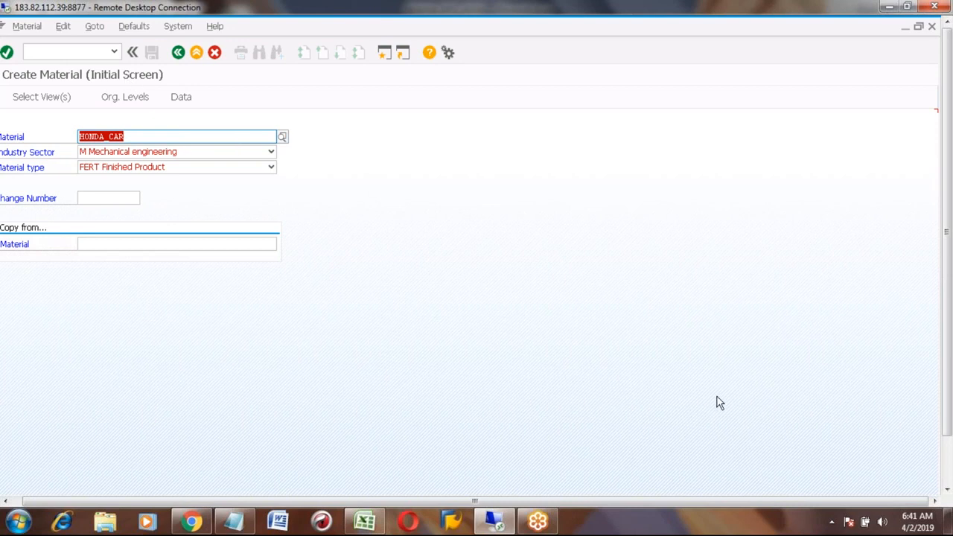
left_click(947, 480)
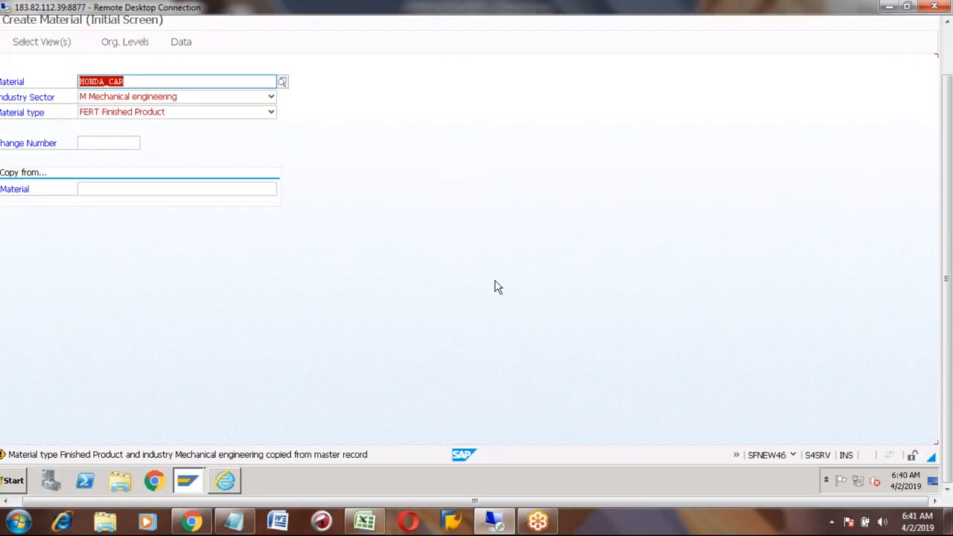
key("Return")
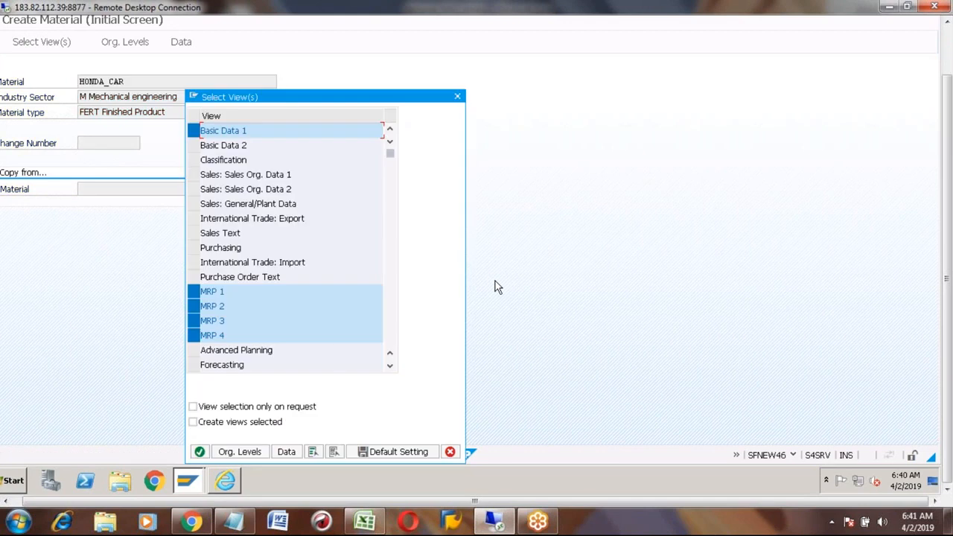
- Deselect all views, pick Work Scheduling, Accounting 1 and 2, Costing 1 and 2, and continue
left_click(334, 452)
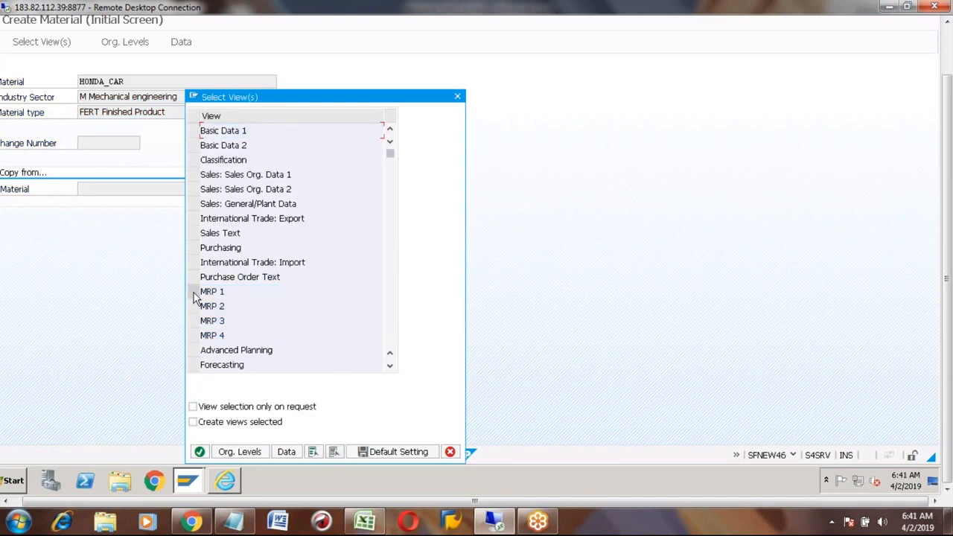
left_click(389, 367)
left_click(388, 367)
left_click(389, 367)
left_click(389, 367)
left_click(389, 367)
left_click(388, 367)
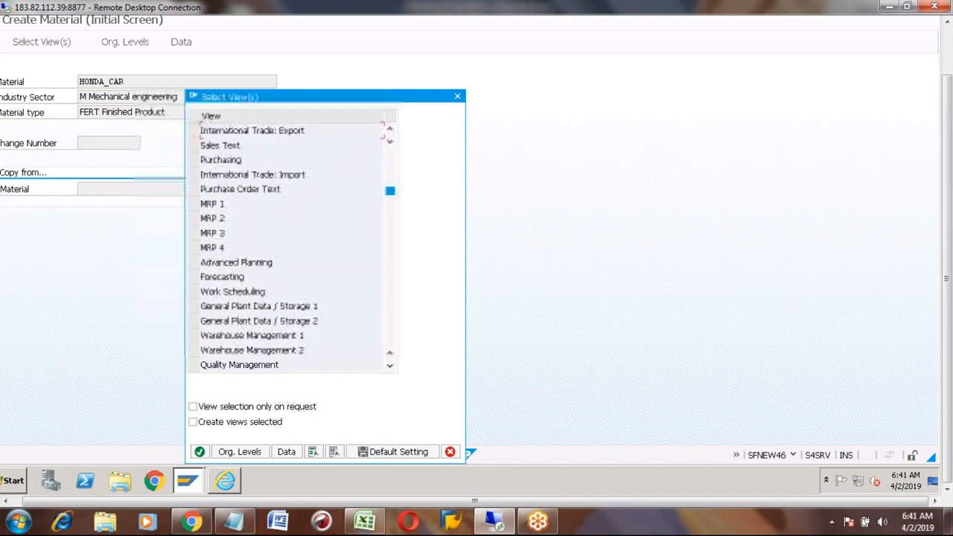
left_click(193, 292)
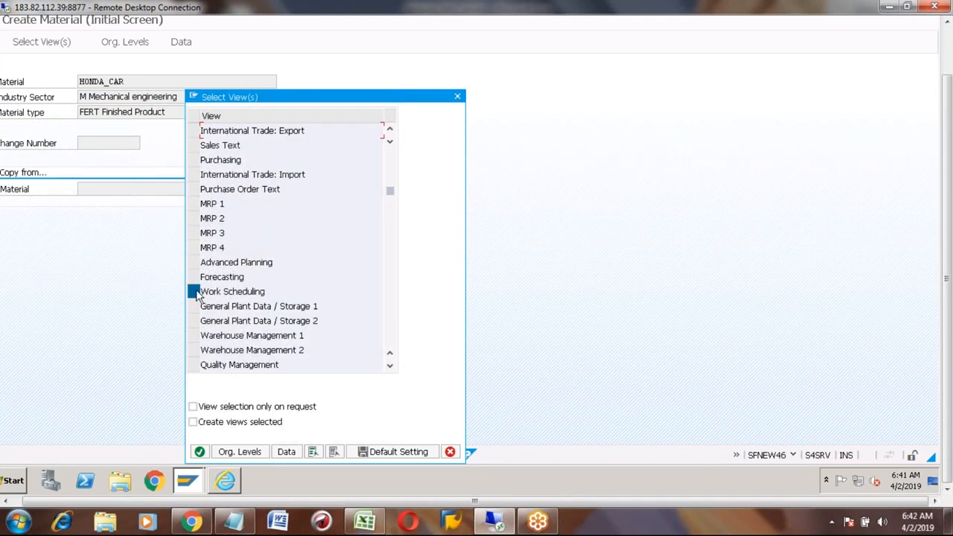
left_click(390, 368)
left_click(389, 368)
left_click(389, 367)
left_click(390, 367)
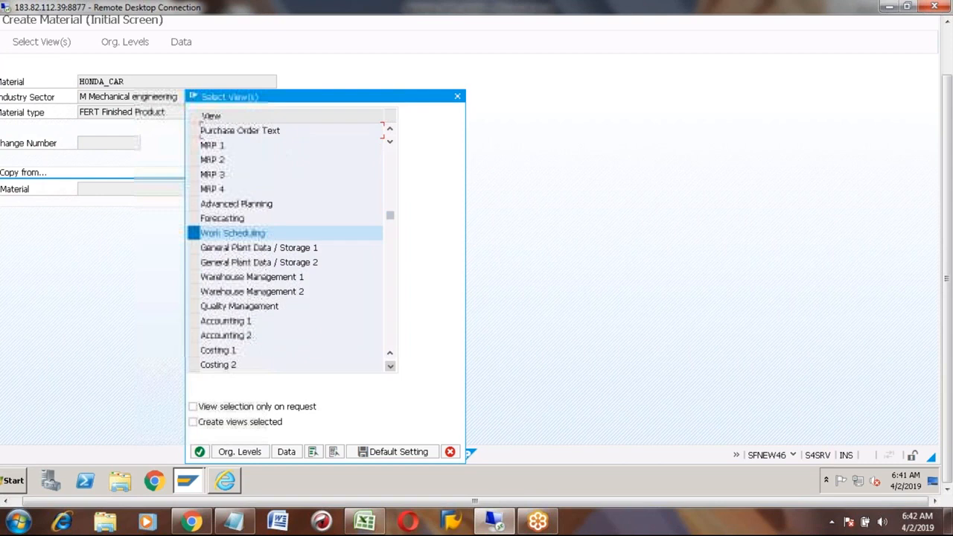
left_click(192, 321)
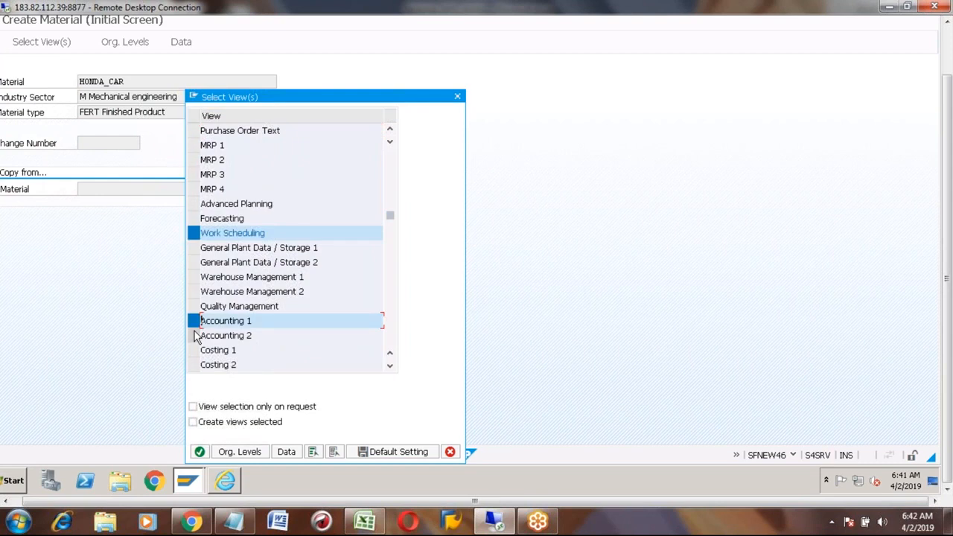
left_click(194, 335)
left_click(194, 350)
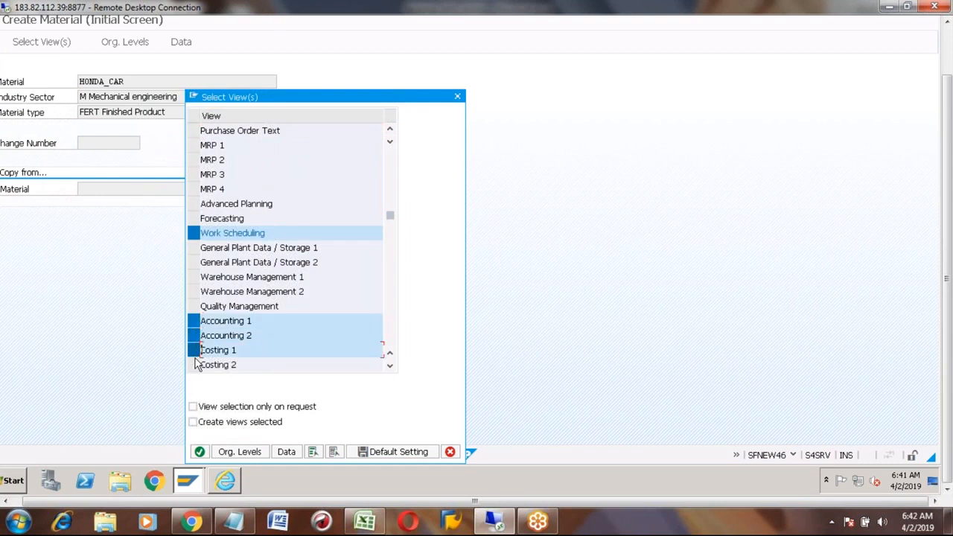
left_click(194, 364)
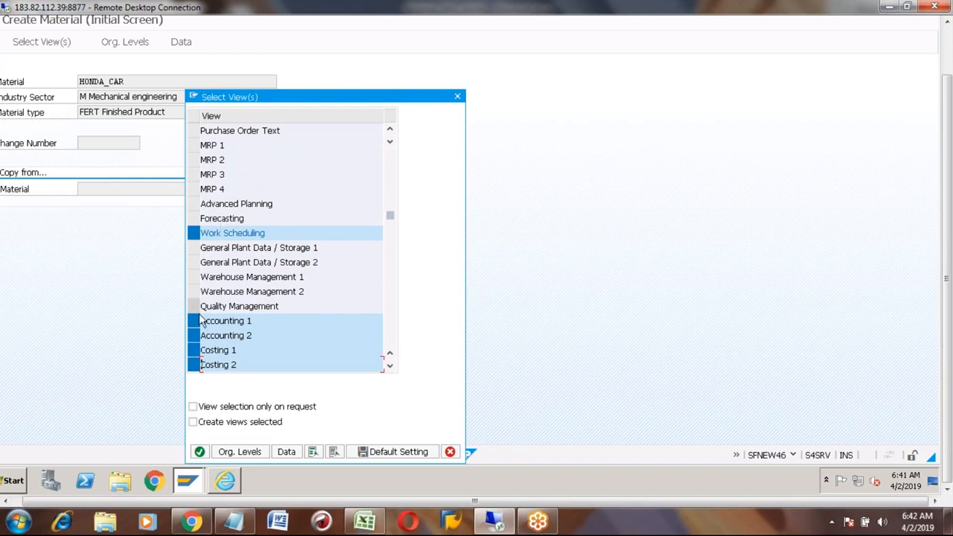
left_click(200, 452)
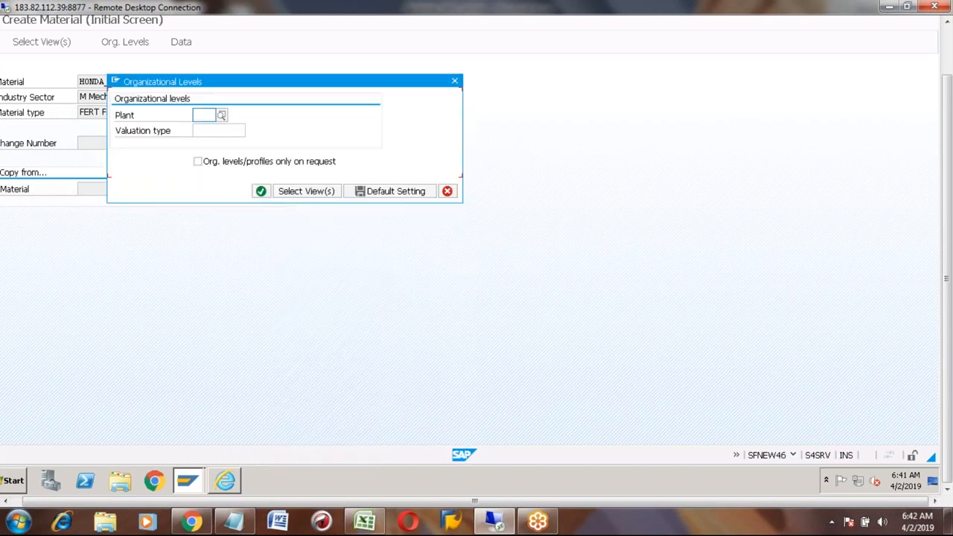
- Confirm plant A100 for HONDA_CAR, then exit material creation without saving
left_click(205, 116)
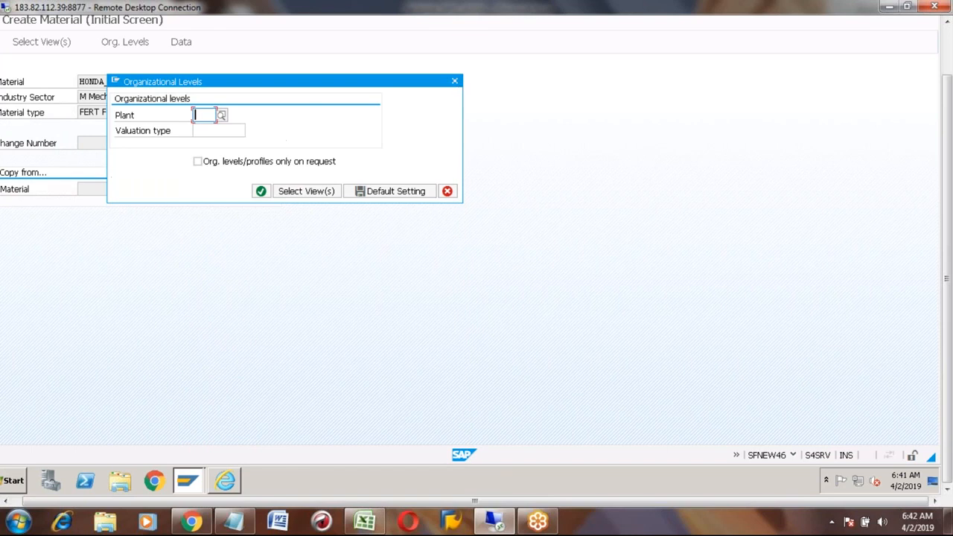
left_click(203, 115)
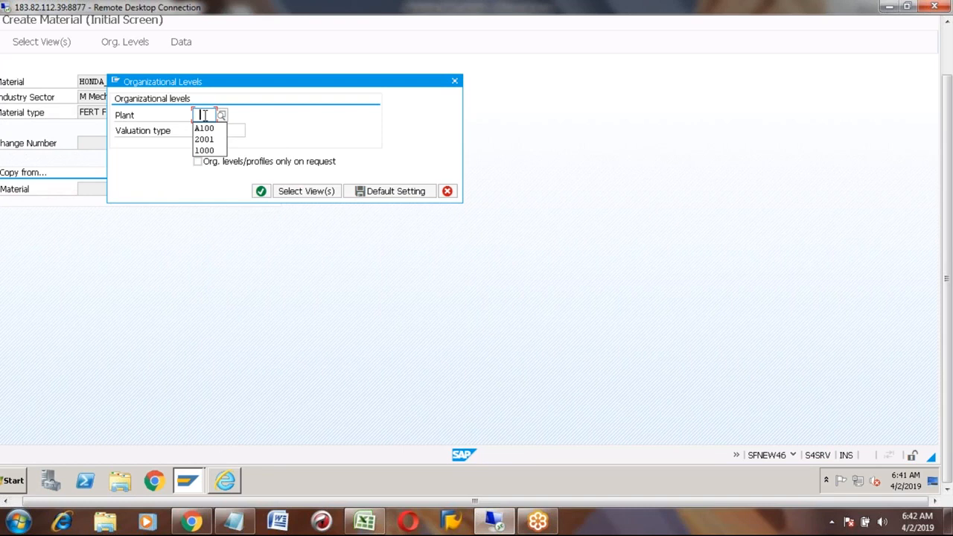
left_click(204, 128)
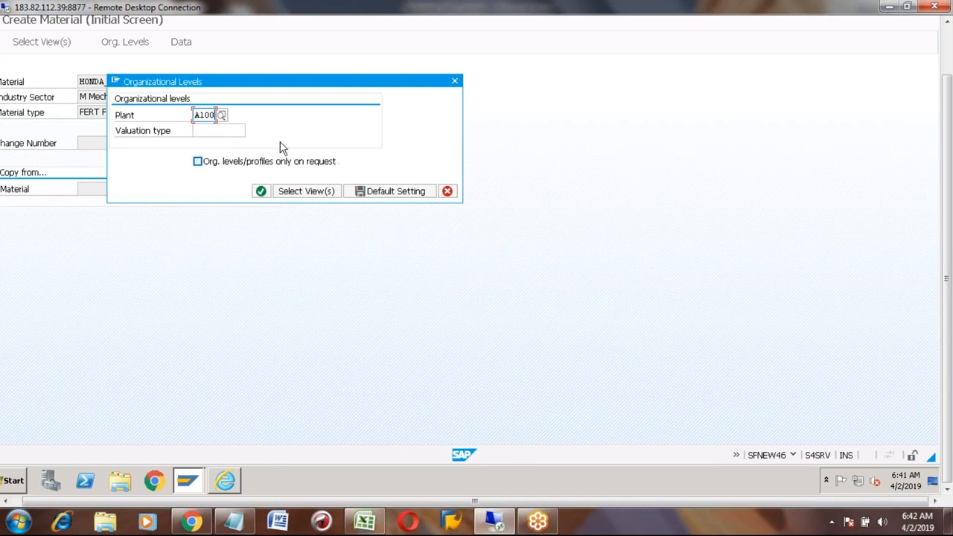
key("Return")
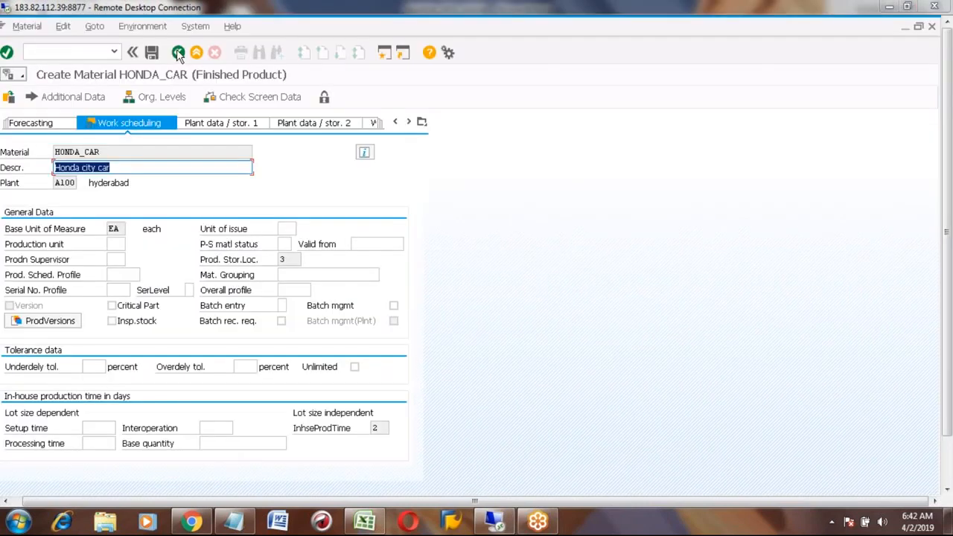
left_click(178, 53)
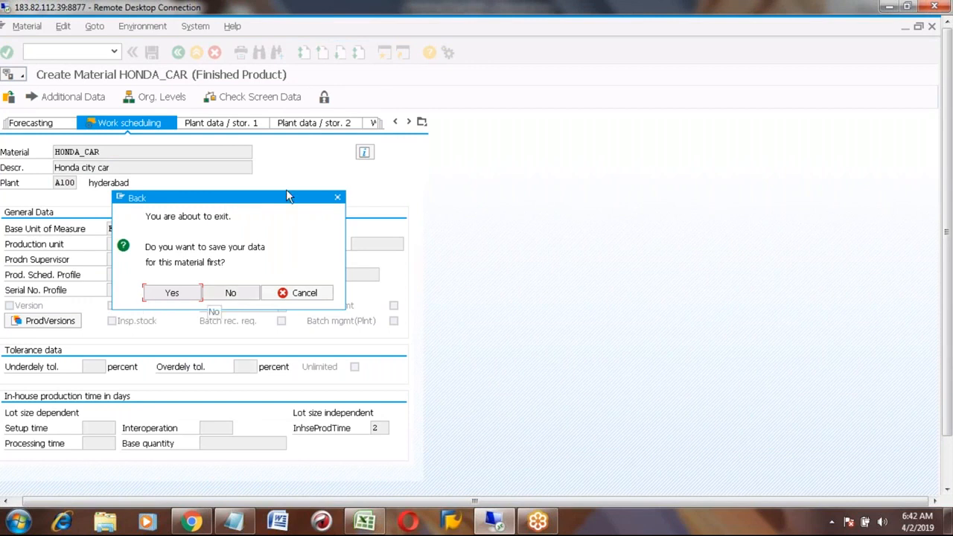
left_click(230, 294)
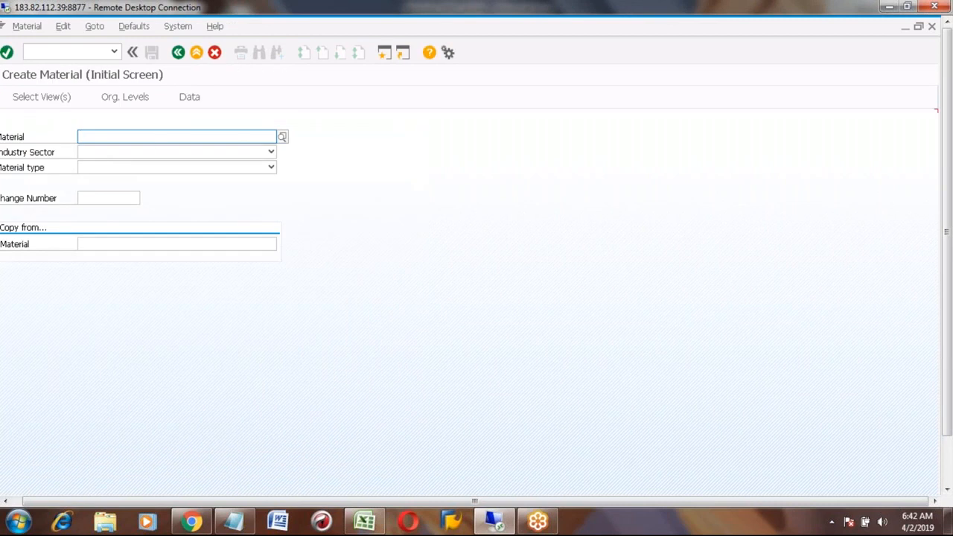
- Enter material HONDA_CAR so sector and type fill in, then bring up the view selection
type("honda")
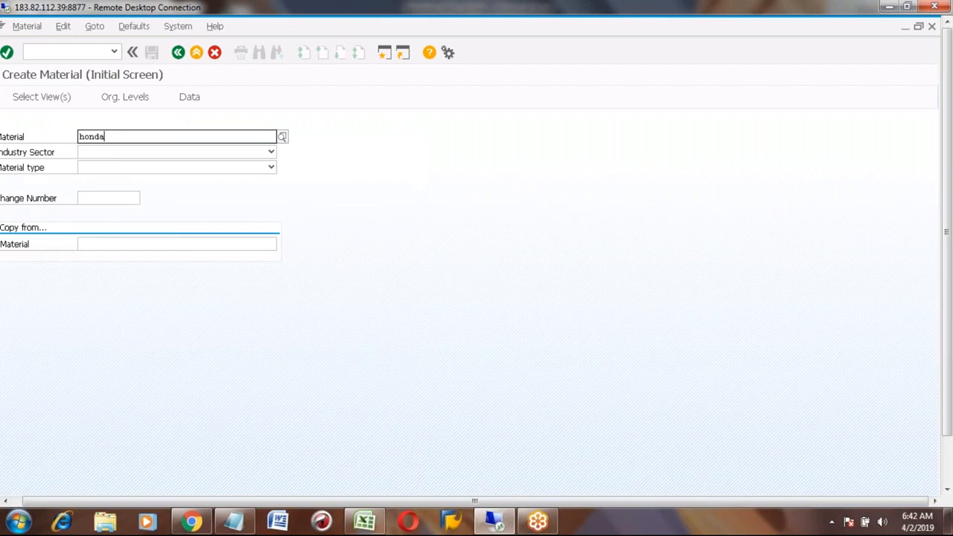
type("_car")
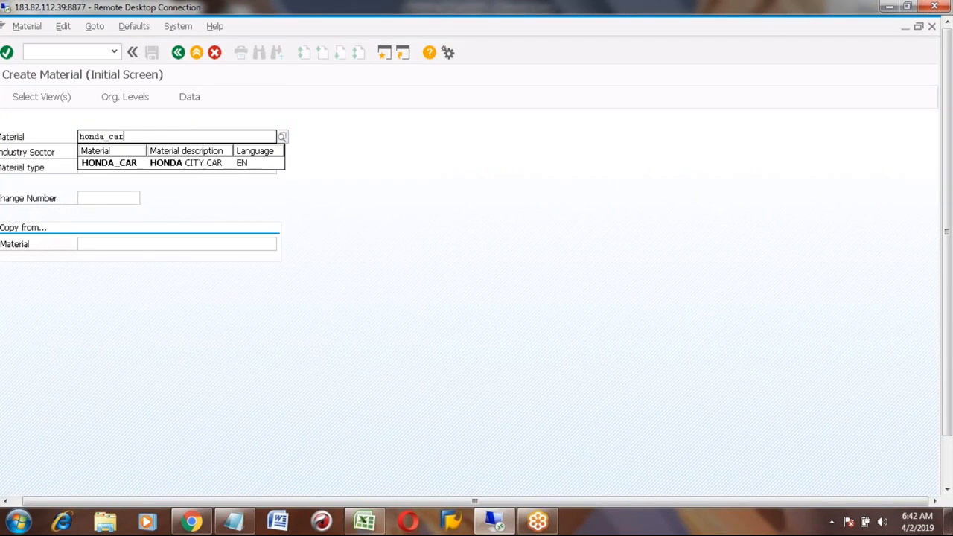
key("Escape")
key("Return")
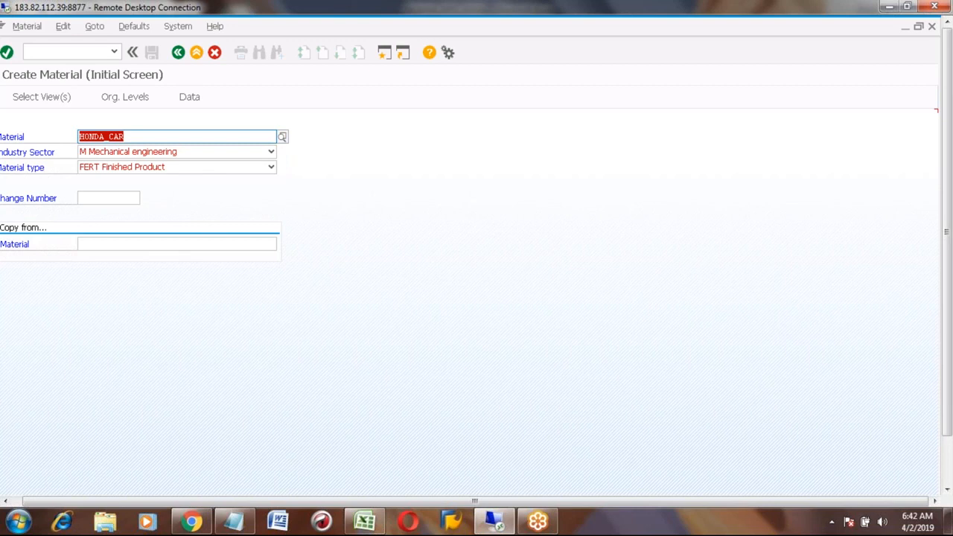
key("Return")
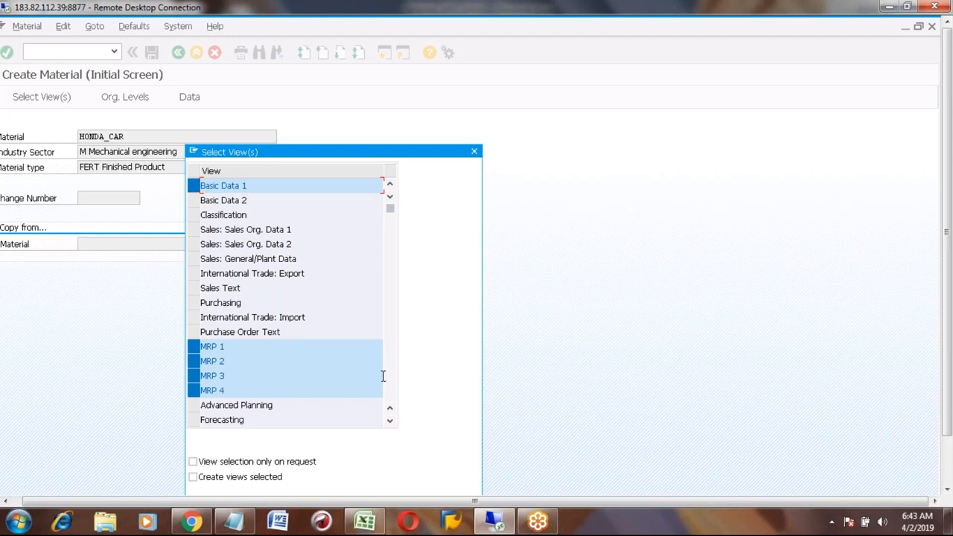
- Scroll the view list and pick the Work Scheduling and Advanced Planning views for HONDA_CAR
left_click(390, 423)
left_click(390, 423)
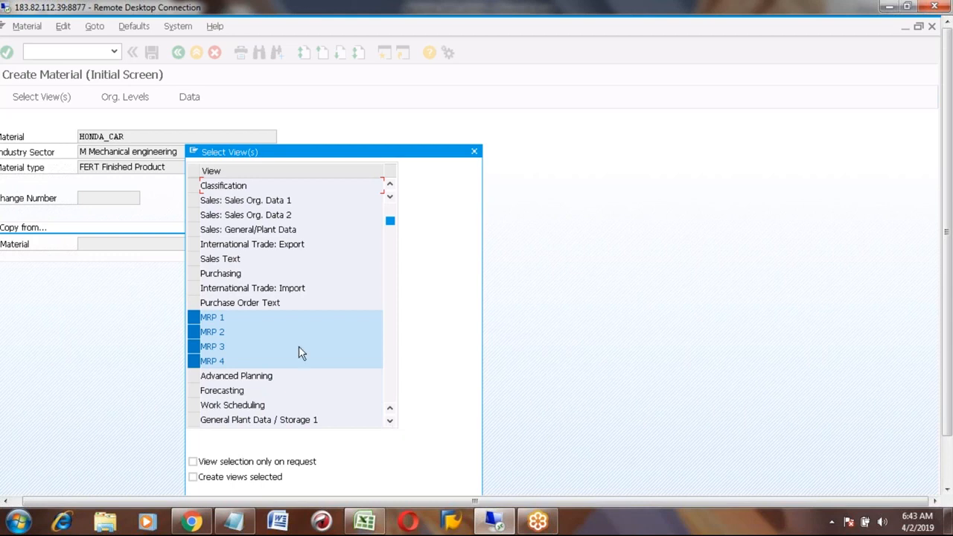
left_click(194, 407)
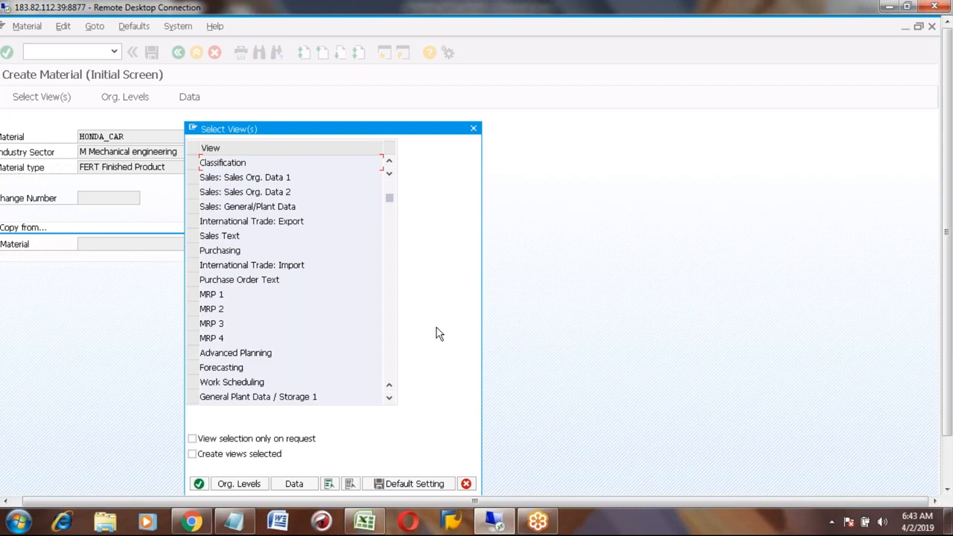
left_click(193, 354)
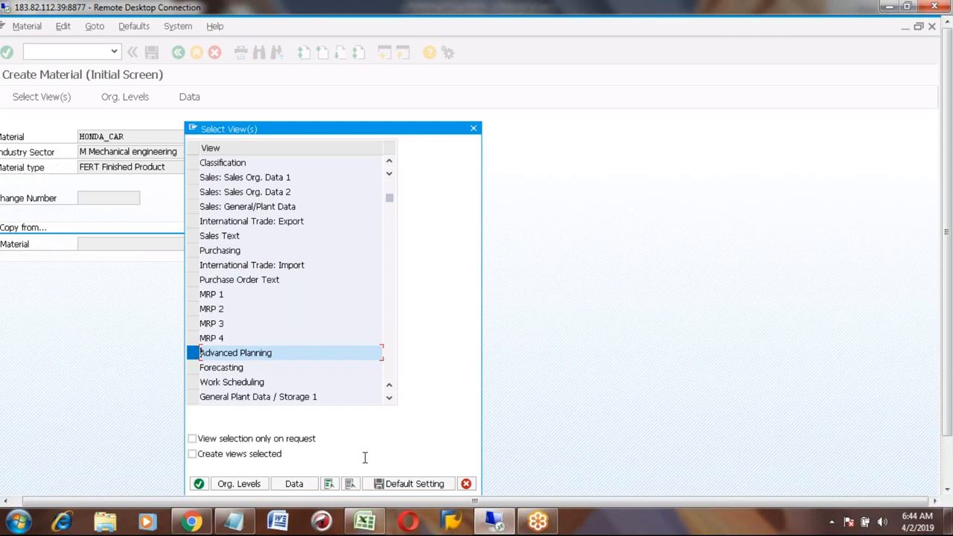
left_click(365, 516)
- Record APO in E79 and PPDS in F79 of the Excel notes, then return to SAP
type("APO")
key("Tab")
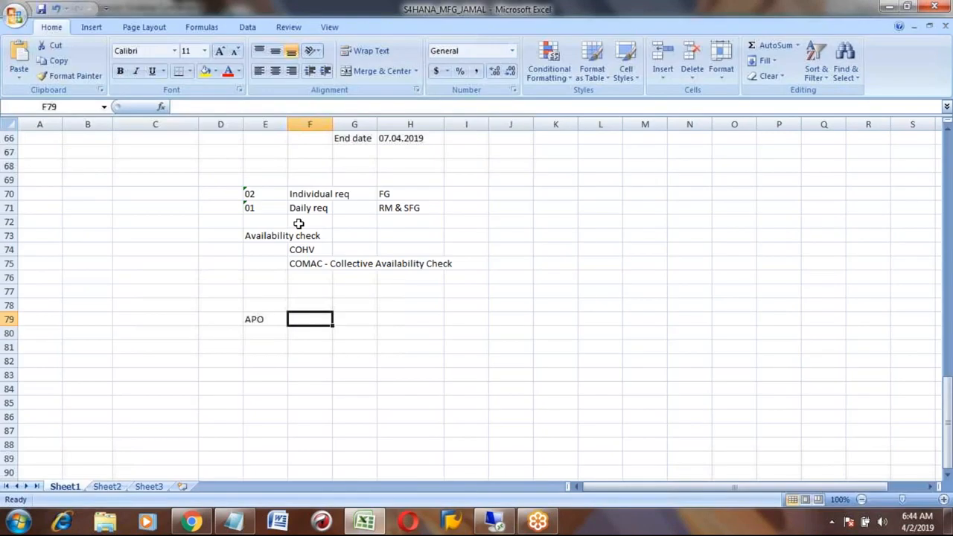
type("PPDS")
key("Tab")
key("Left")
key("alt+Tab")
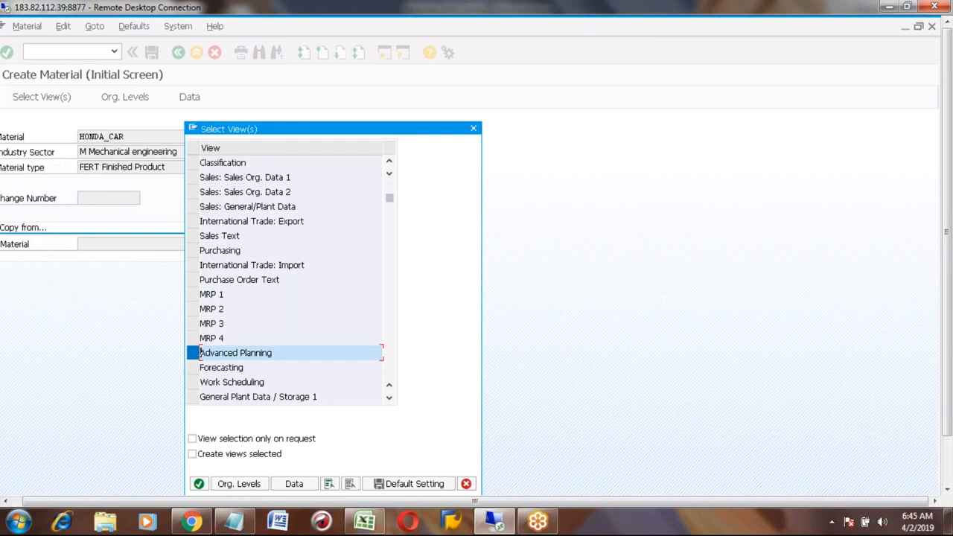
- Select MRP 1–4 and Work Scheduling, clear all, then keep only Forecasting and confirm
left_click(192, 294)
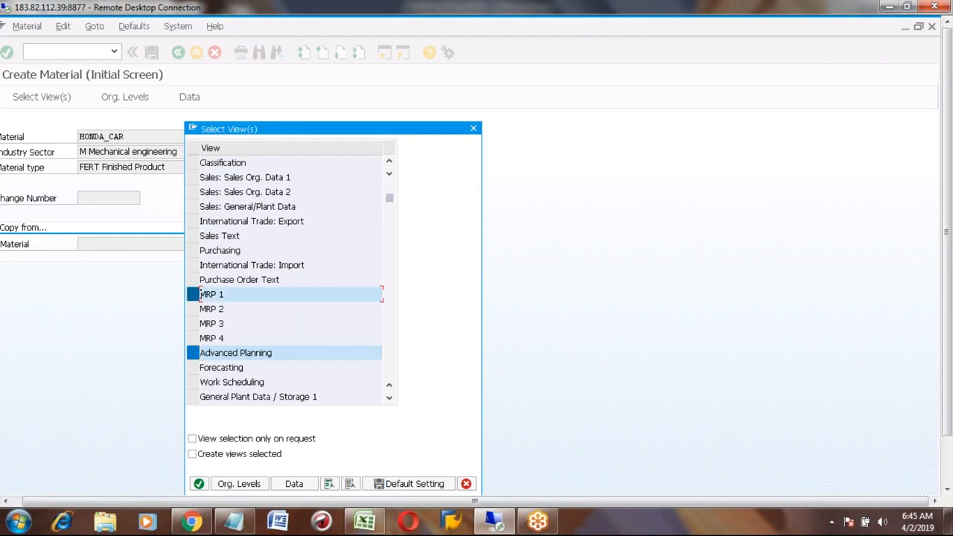
left_click(192, 309)
left_click(193, 323)
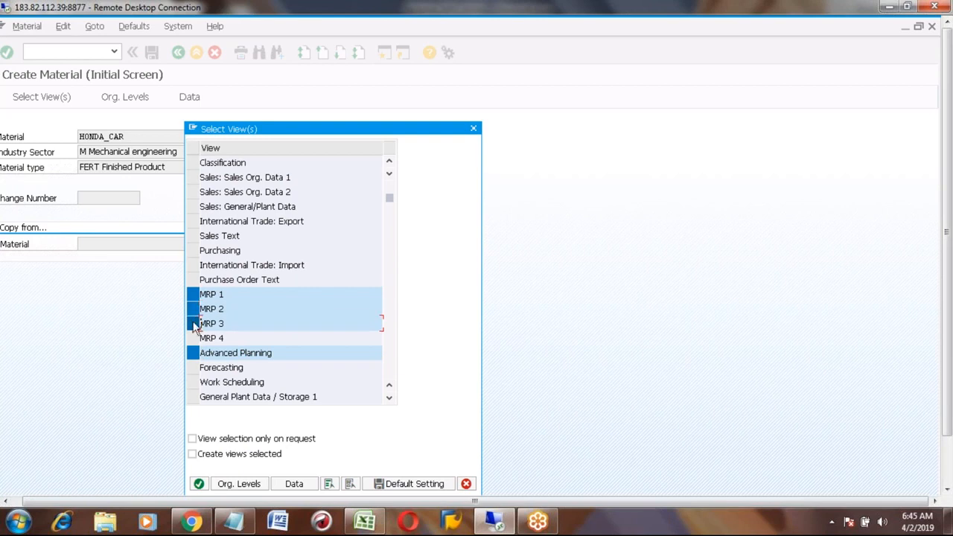
left_click(193, 338)
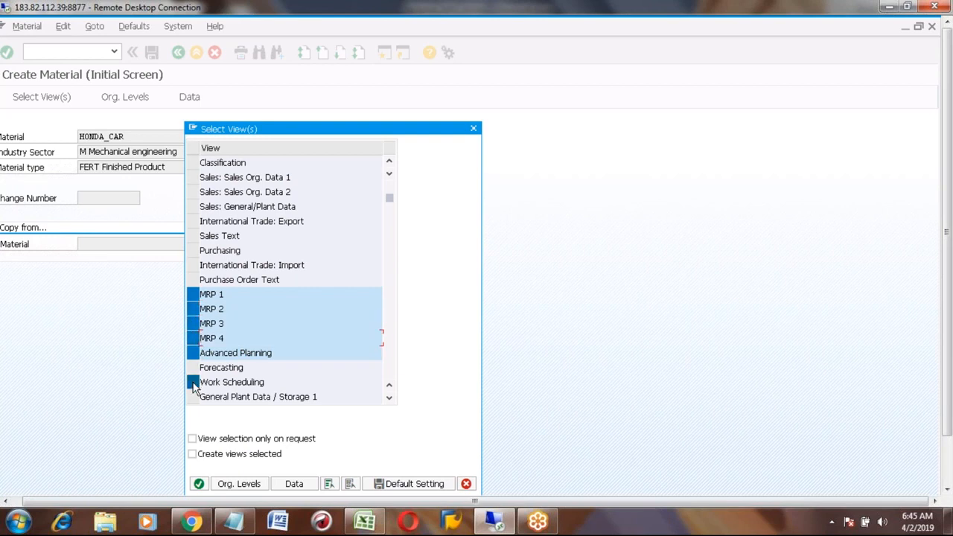
left_click(193, 383)
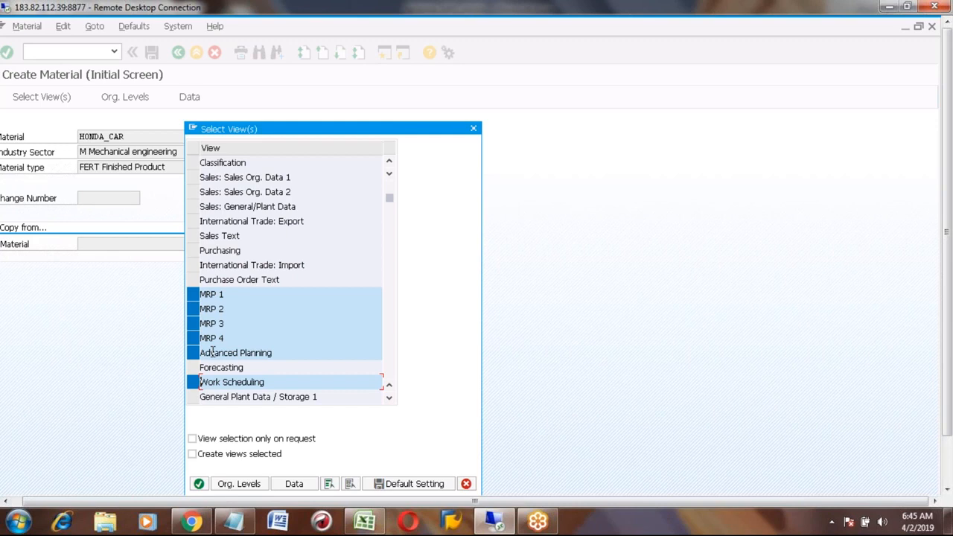
left_click(350, 484)
left_click(192, 367)
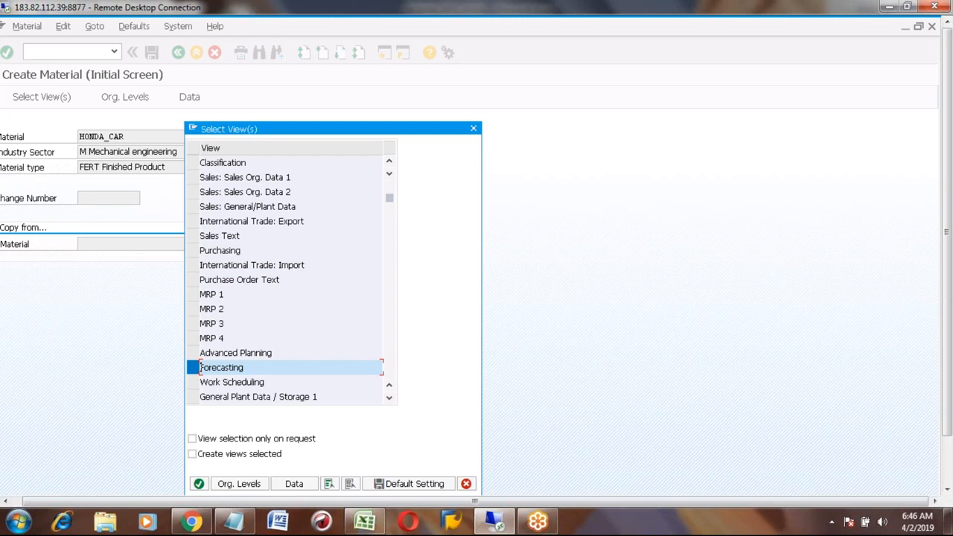
left_click(192, 453)
- In the Excel notes, enter 'MRP type' in E81 and 'Forecast planning' in F81
left_click(365, 521)
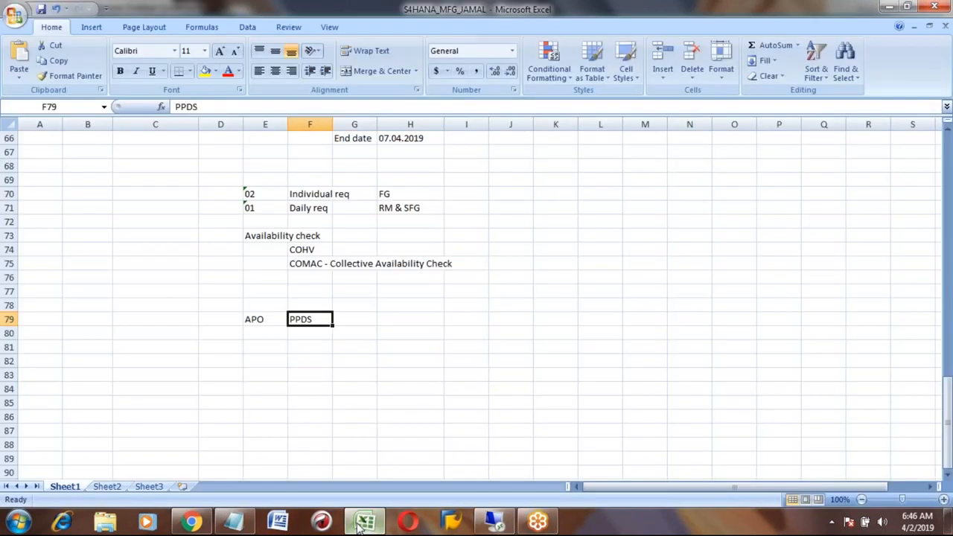
left_click(267, 349)
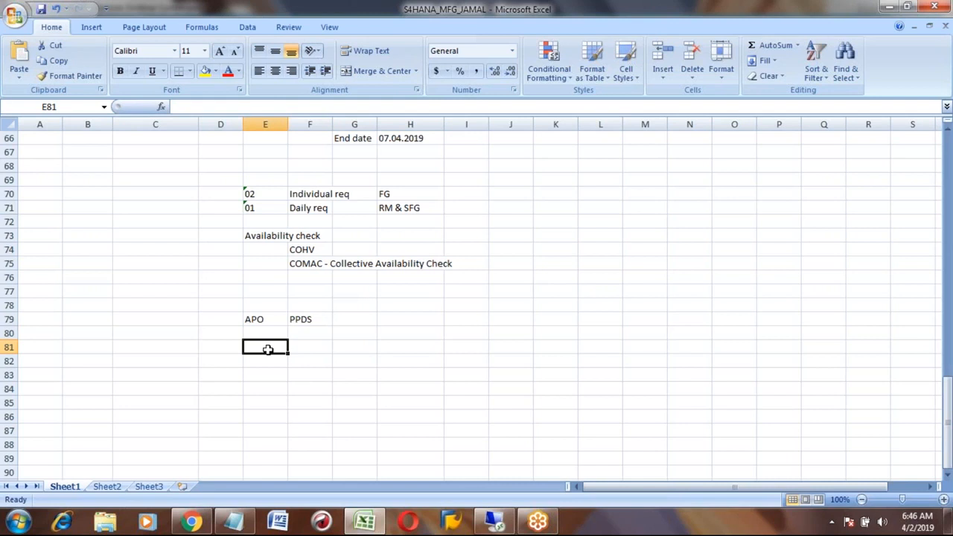
type("MRP type")
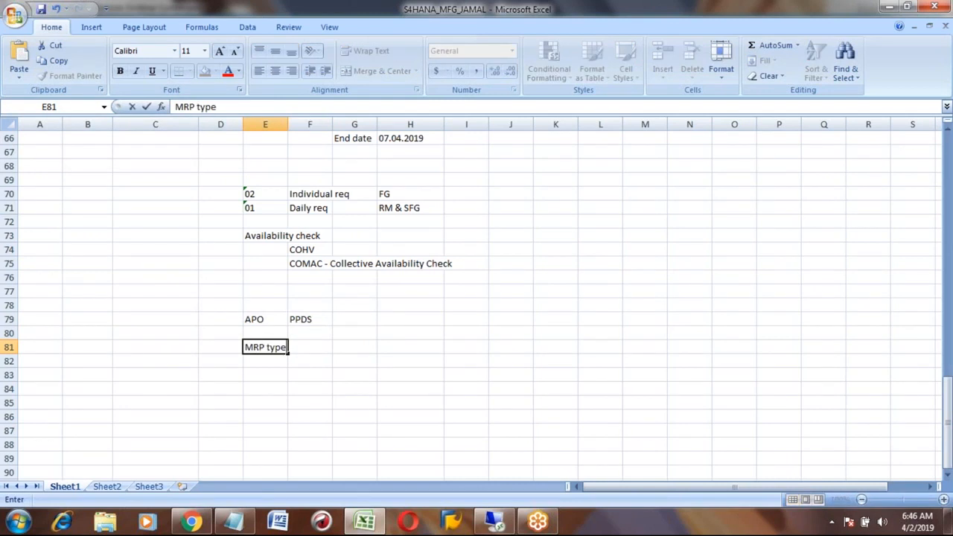
key("Tab")
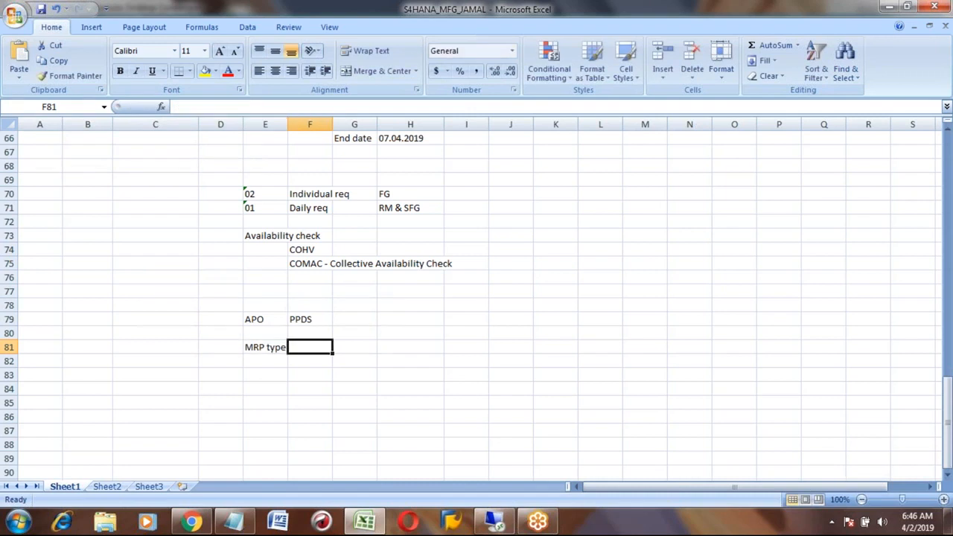
type("Fore")
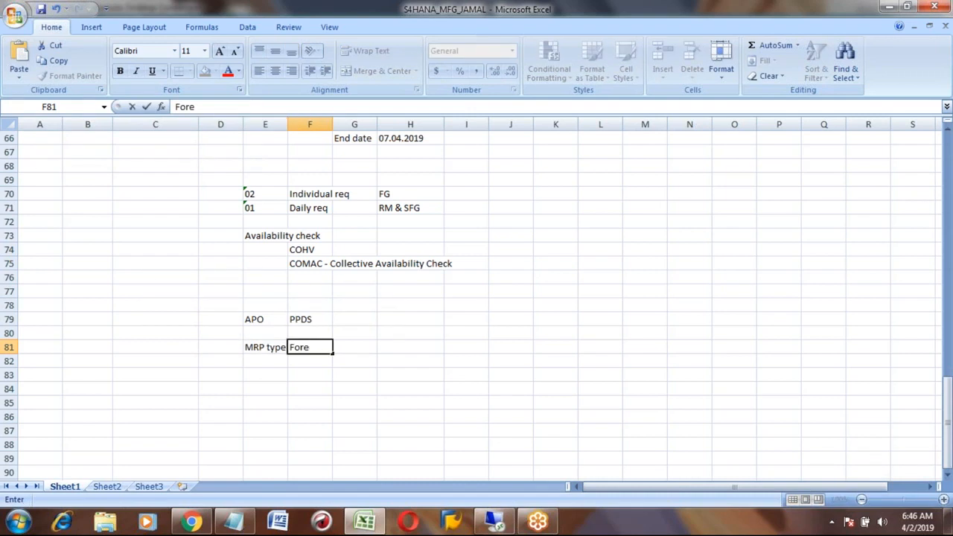
type("cast planning")
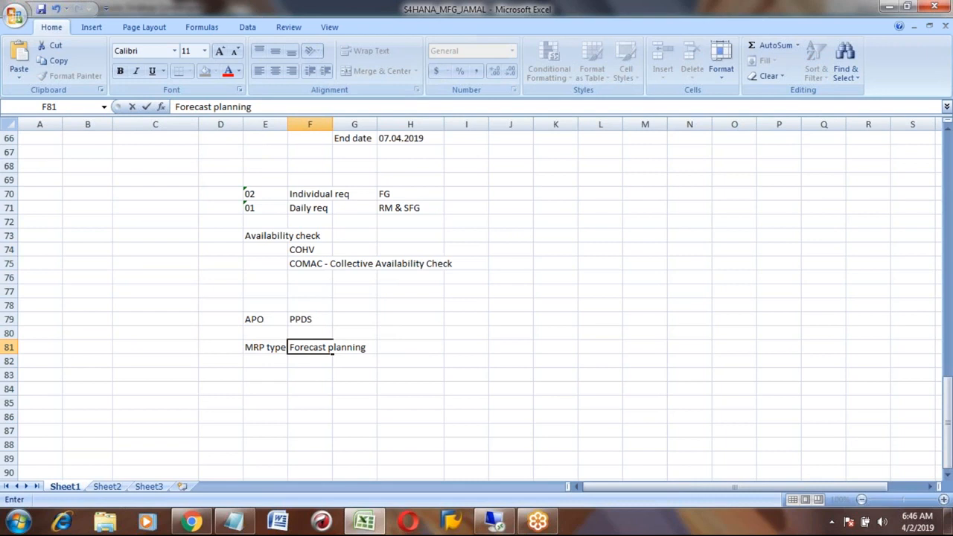
key("ctrl+Return")
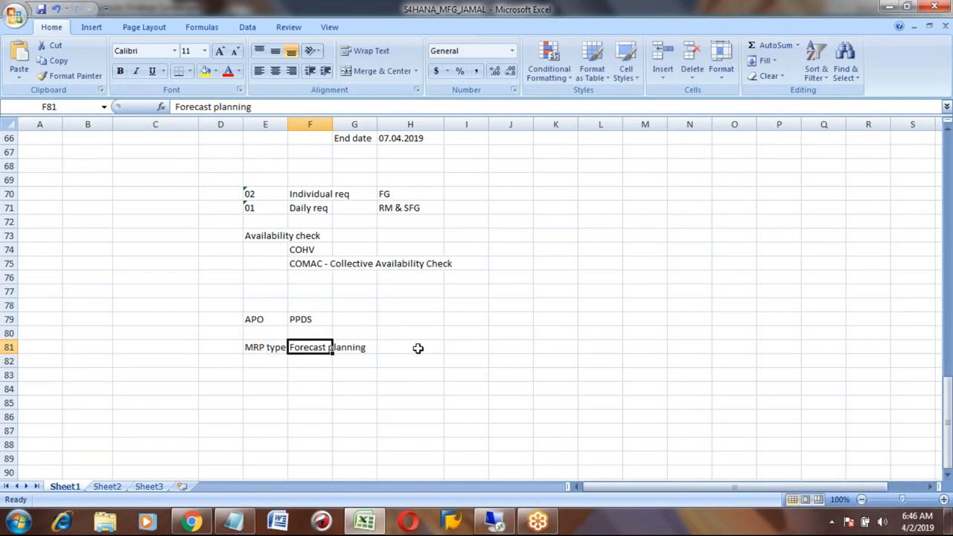
key("Down")
key("Down")
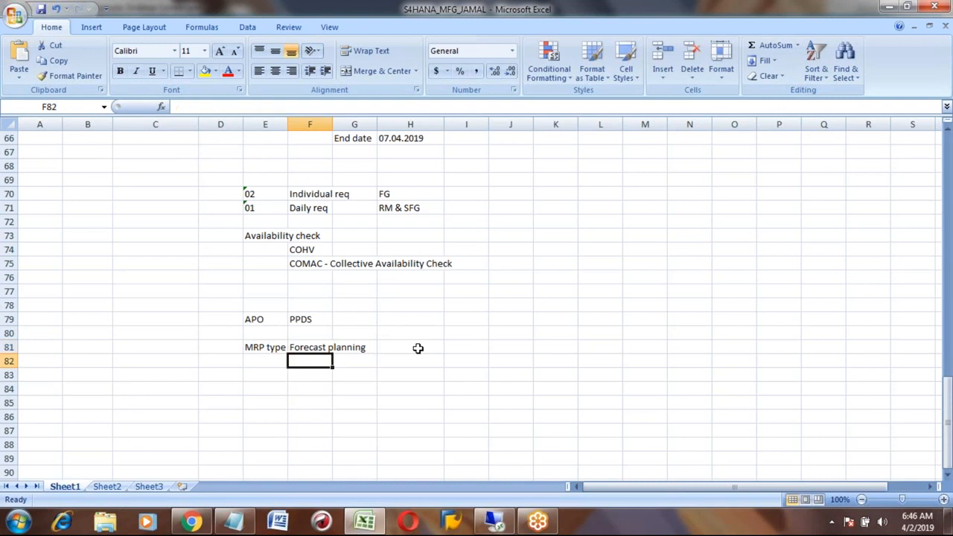
key("Up")
key("Up")
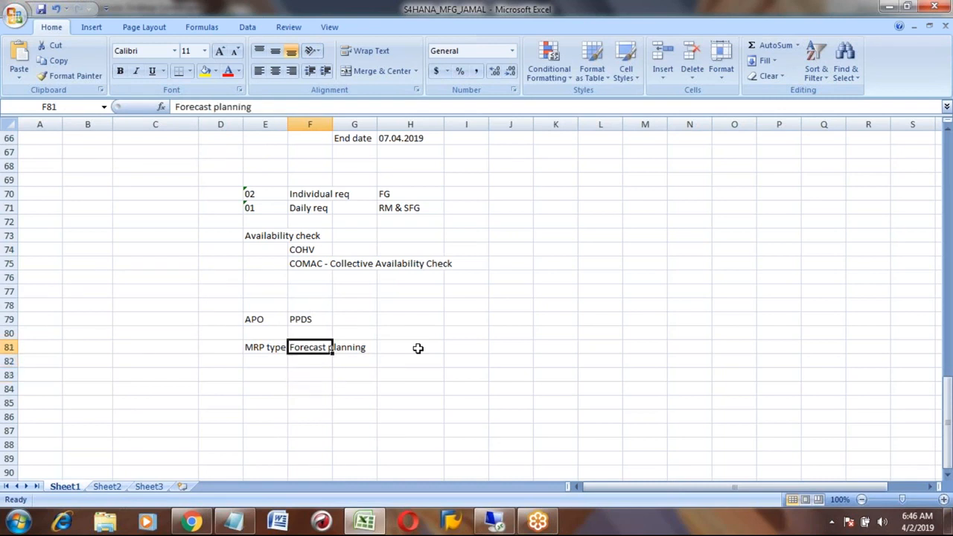
key("Down")
key("Down")
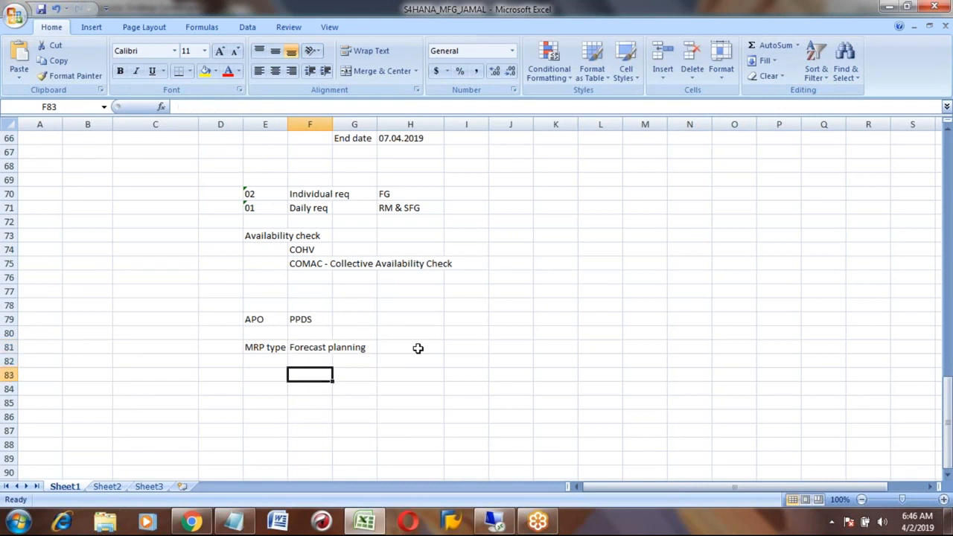
key("Up")
key("Up")
key("Right")
key("Right")
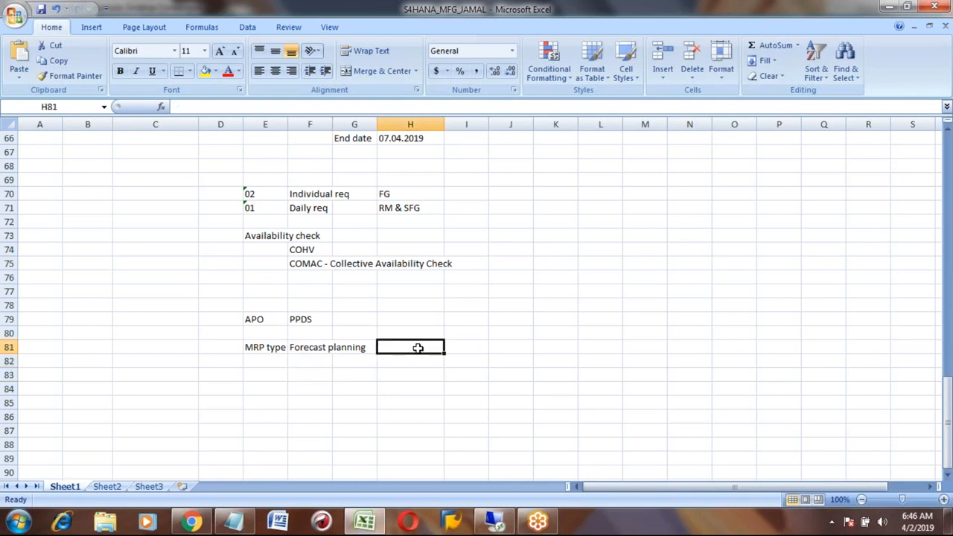
- Add 'APO-DP/SNP' in H81 beside Forecast planning
type("APO-DP/SNP")
key("Return")
key("Up")
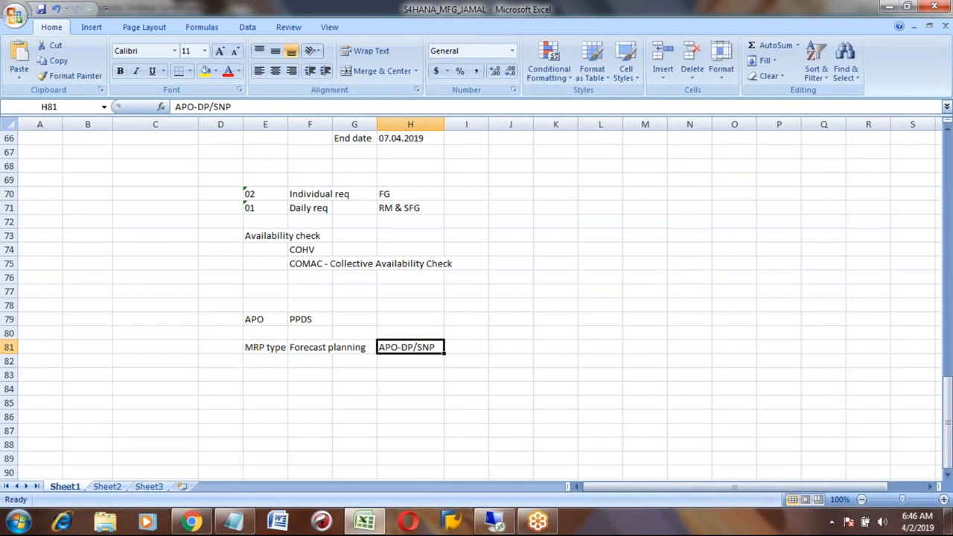
key("Left")
key("Left")
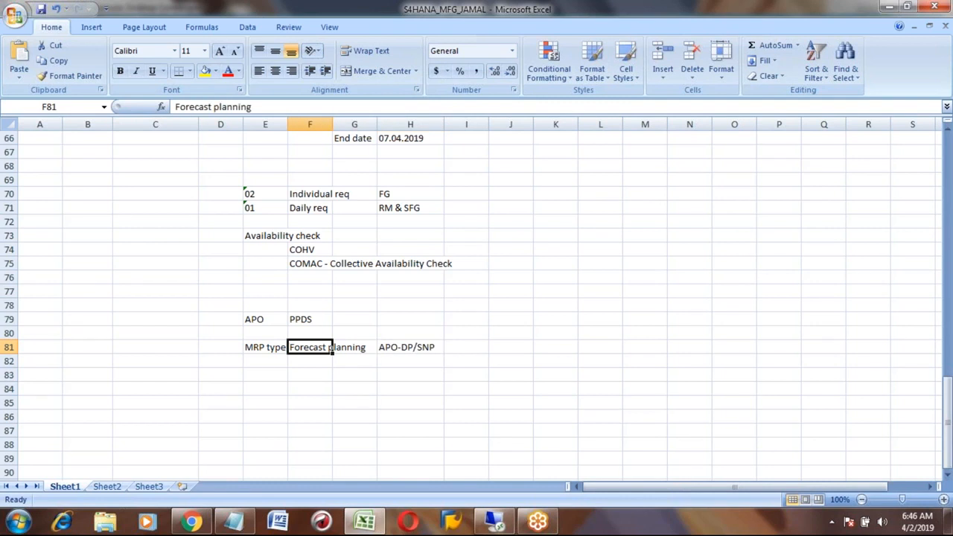
key("Right")
key("Right")
key("Down")
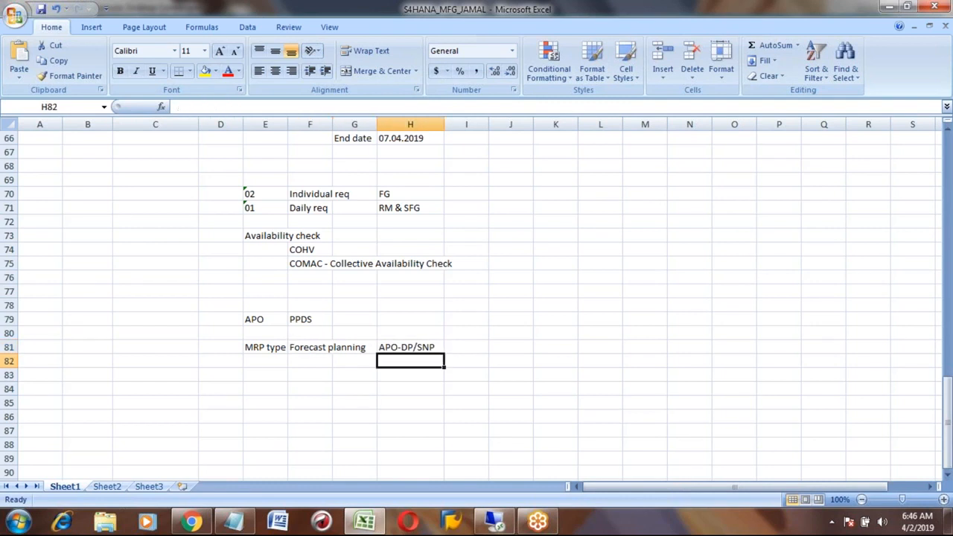
- Enter 'IBP-Demand / Supply' in H82 beneath APO-DP/SNP, then switch back to SAP
type("IBP-")
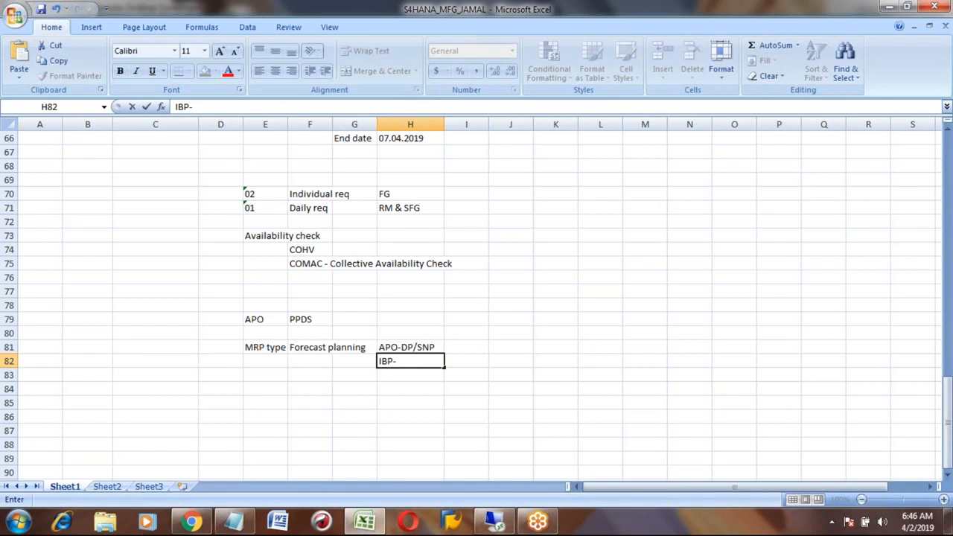
type("DP/")
key("BackSpace")
key("BackSpace")
type("emdna")
key("BackSpace")
key("BackSpace")
key("BackSpace")
type("and")
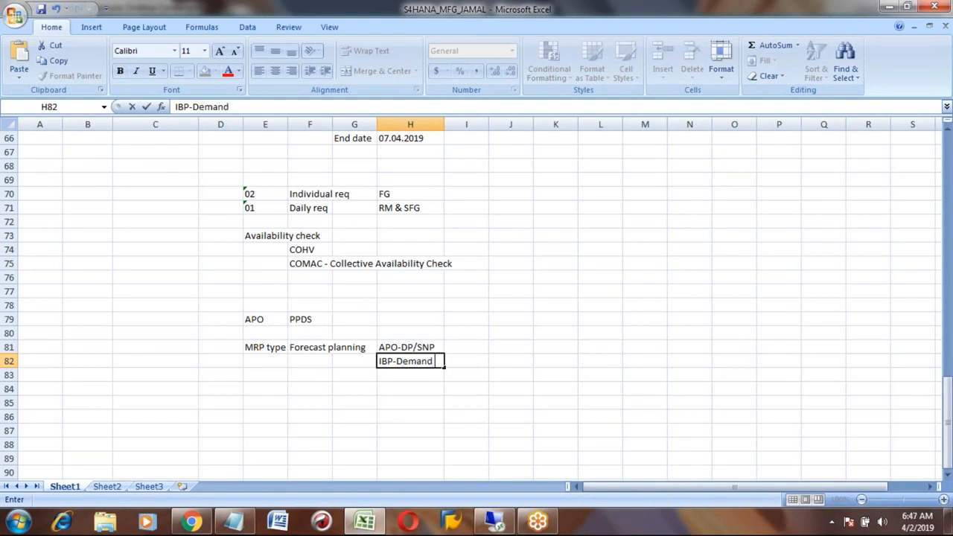
type(" / Sup")
type("pl")
key("BackSpace")
key("BackSpace")
type("ply")
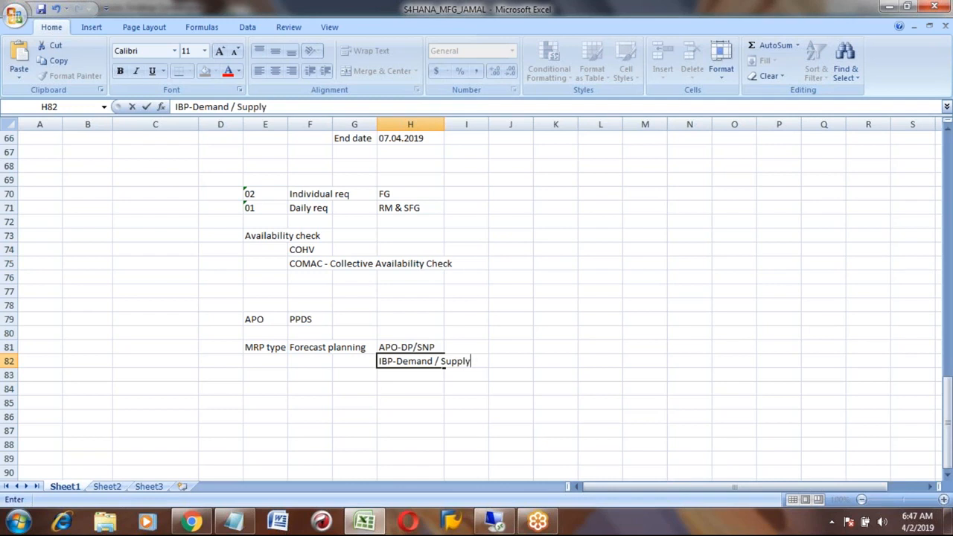
key("Return")
key("Up")
key("Up")
key("Left")
key("Left")
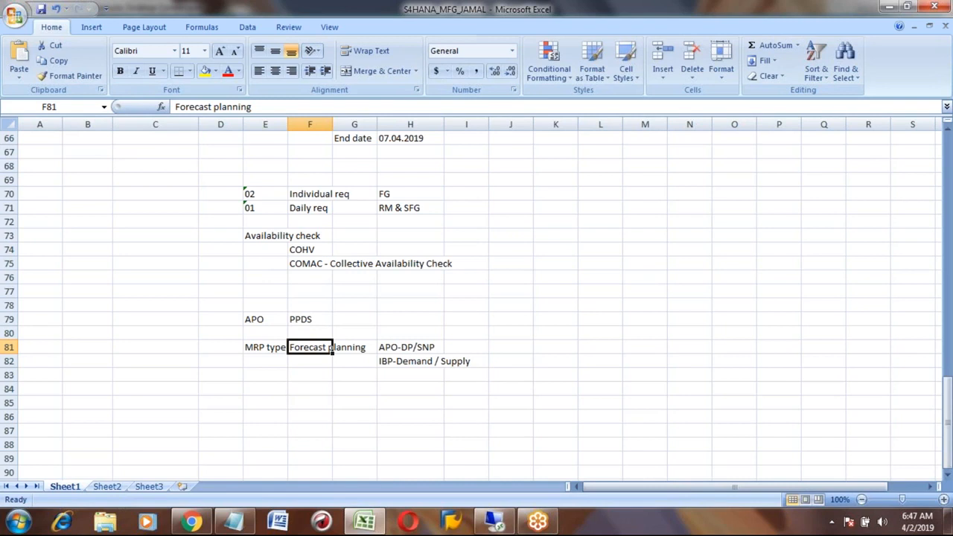
key("alt+Tab")
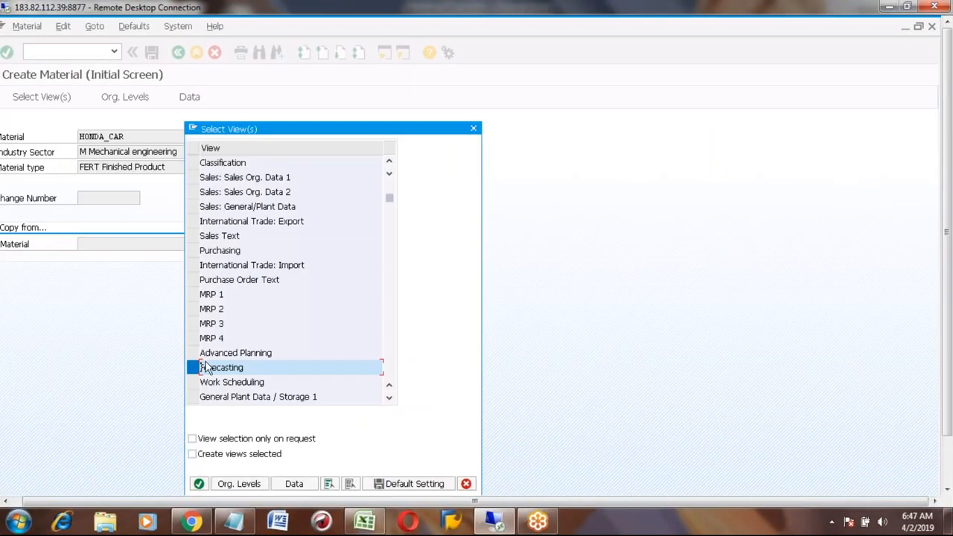
- Deselect Forecasting and select the MRP 1–4 and Work Scheduling views
left_click(199, 367)
left_click(193, 367)
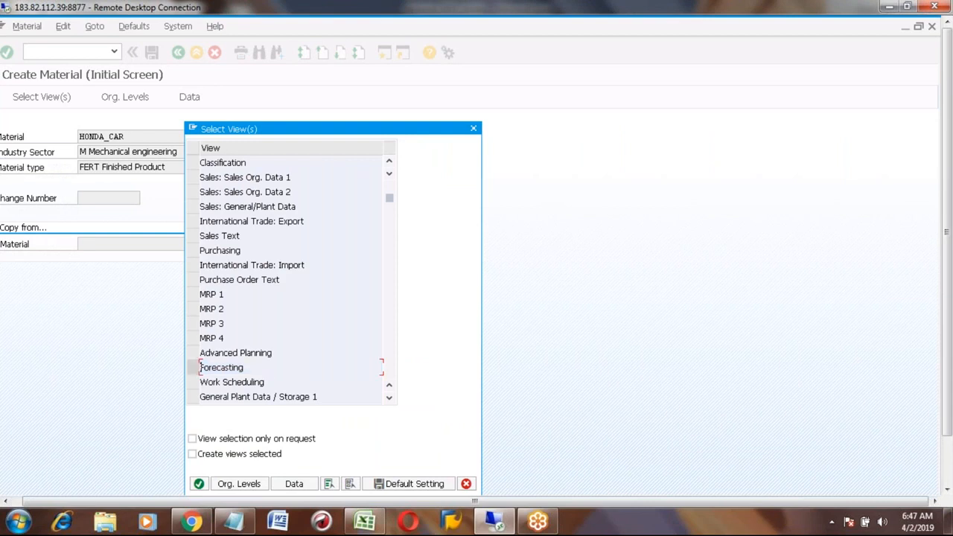
left_click(193, 294)
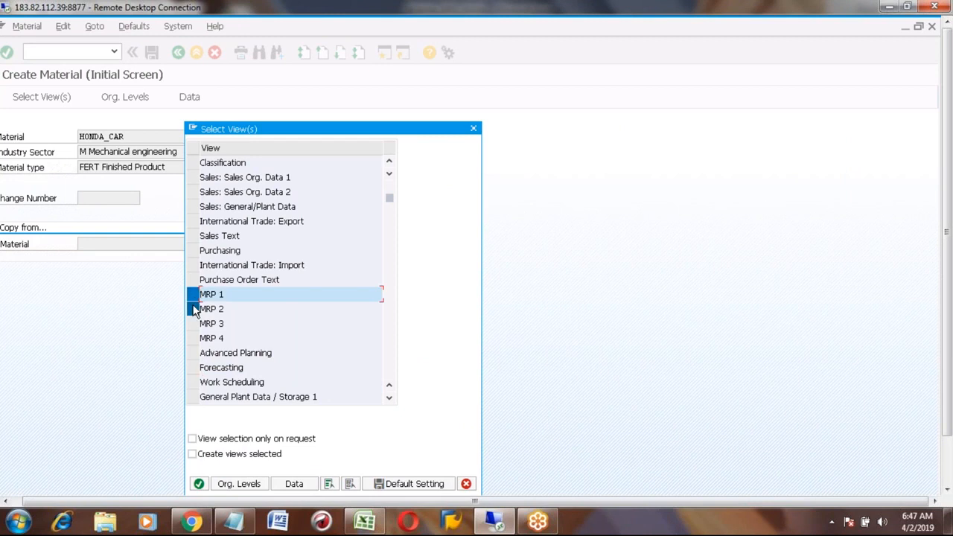
left_click(194, 309)
left_click(194, 323)
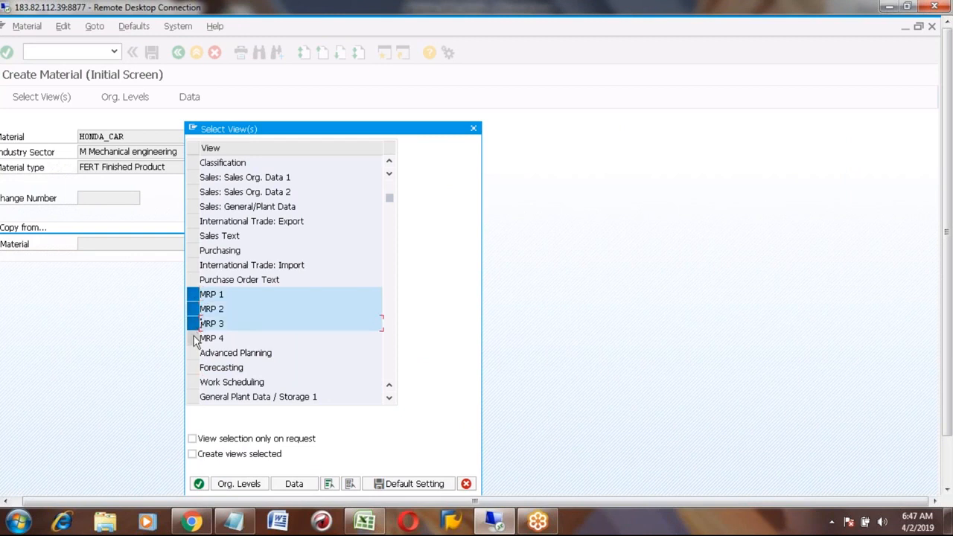
left_click(193, 338)
left_click(193, 382)
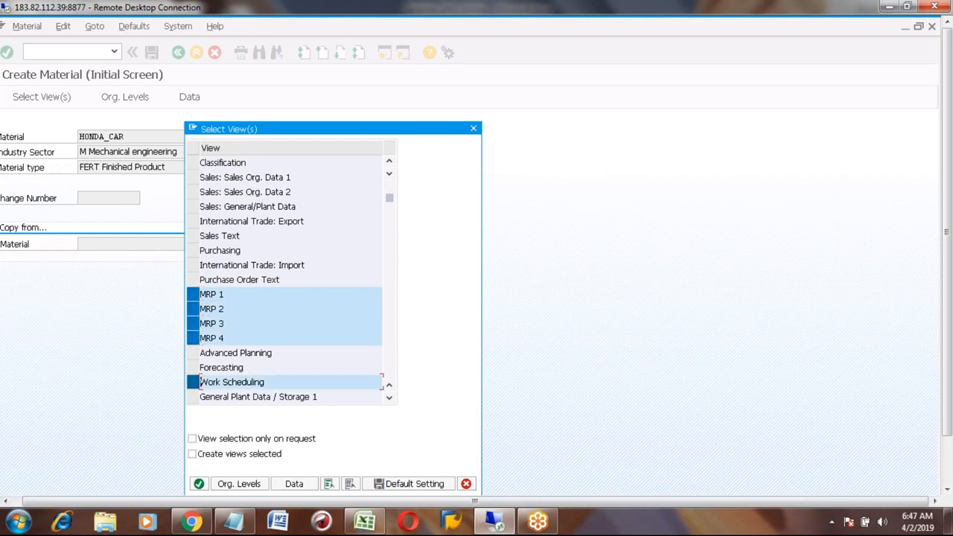
- Scroll down and also select Accounting 1–2 and Costing 1–2
left_click(388, 402)
left_click(388, 402)
left_click(389, 402)
left_click(388, 402)
left_click(389, 402)
left_click(388, 402)
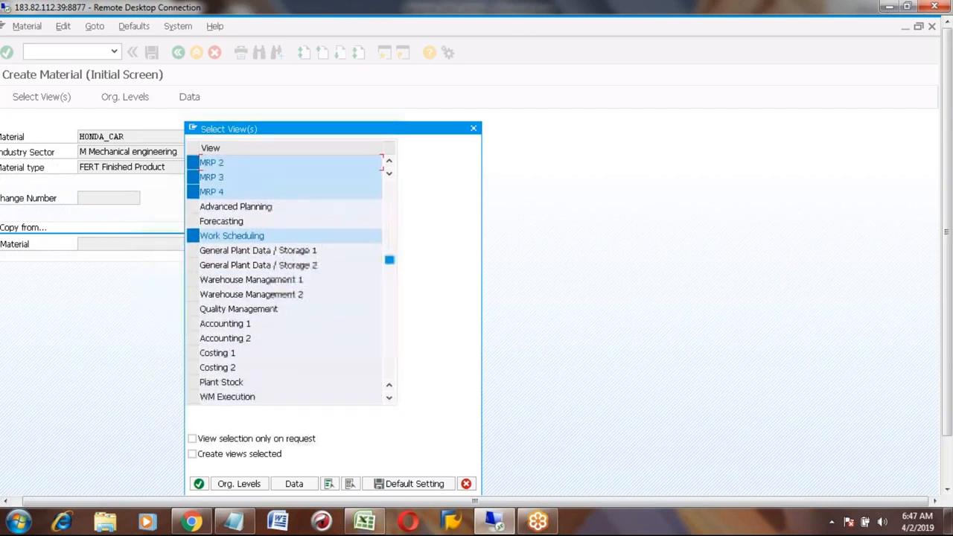
left_click(193, 323)
left_click(193, 338)
left_click(192, 353)
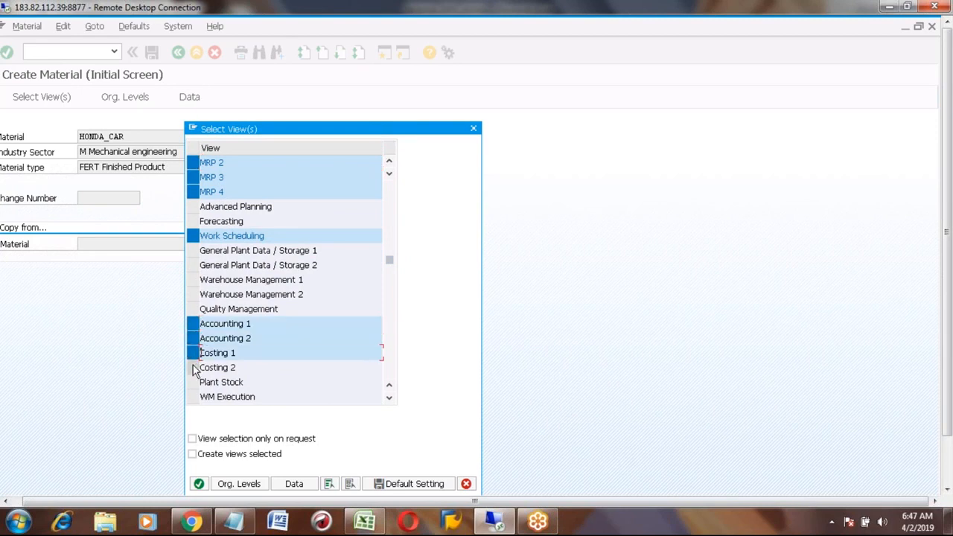
left_click(194, 367)
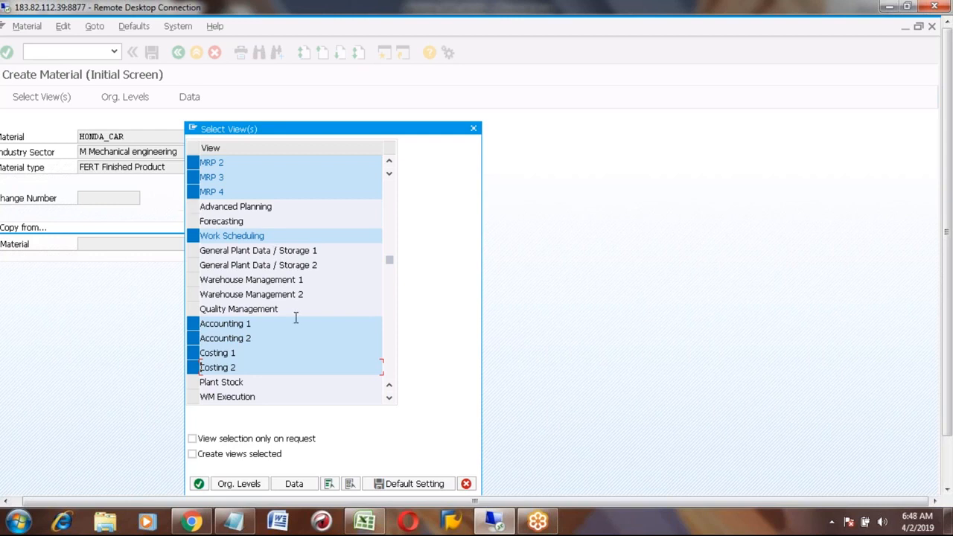
- Set organizational levels to plant A100 and storage location 3 and confirm
left_click(199, 485)
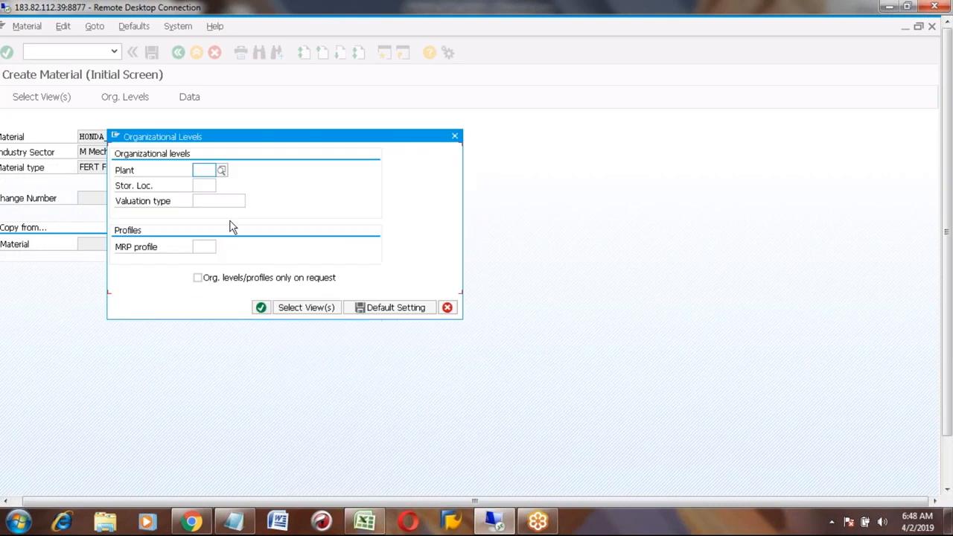
left_click(201, 168)
type("A")
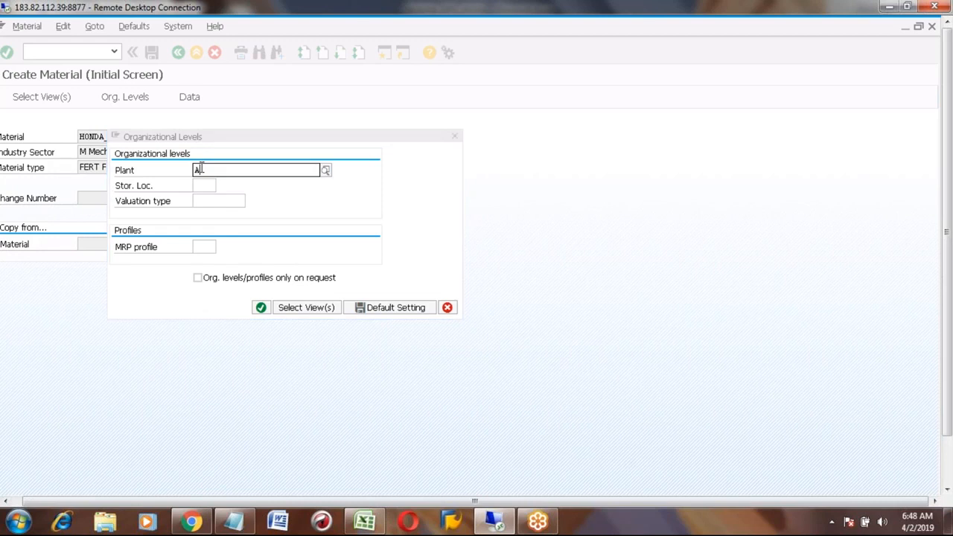
key("Down")
key("Down")
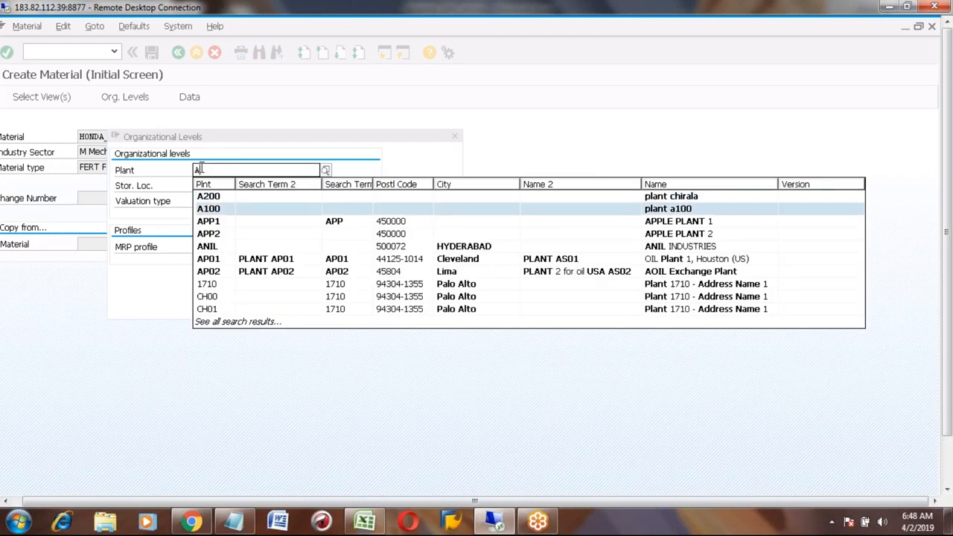
key("Return")
key("Tab")
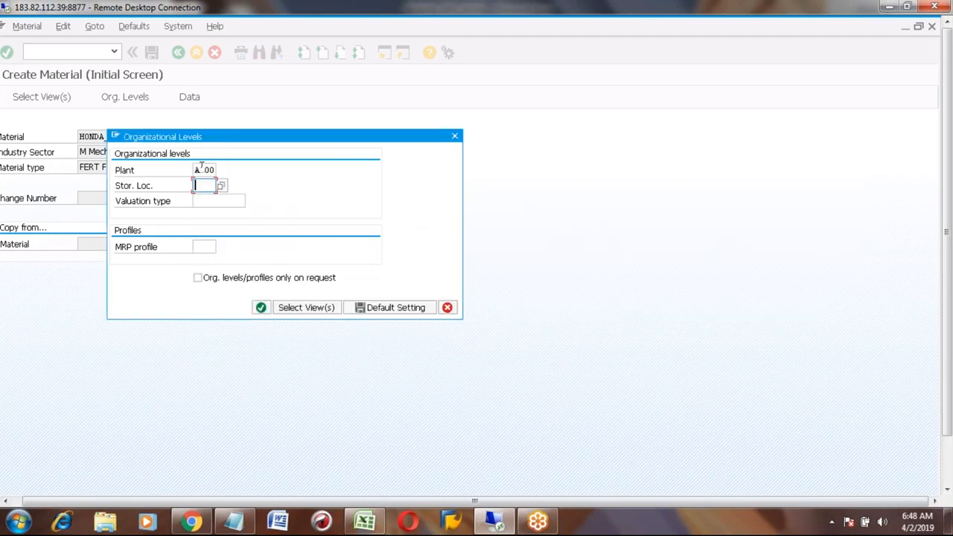
type("3")
key("Down")
key("Return")
key("Return")
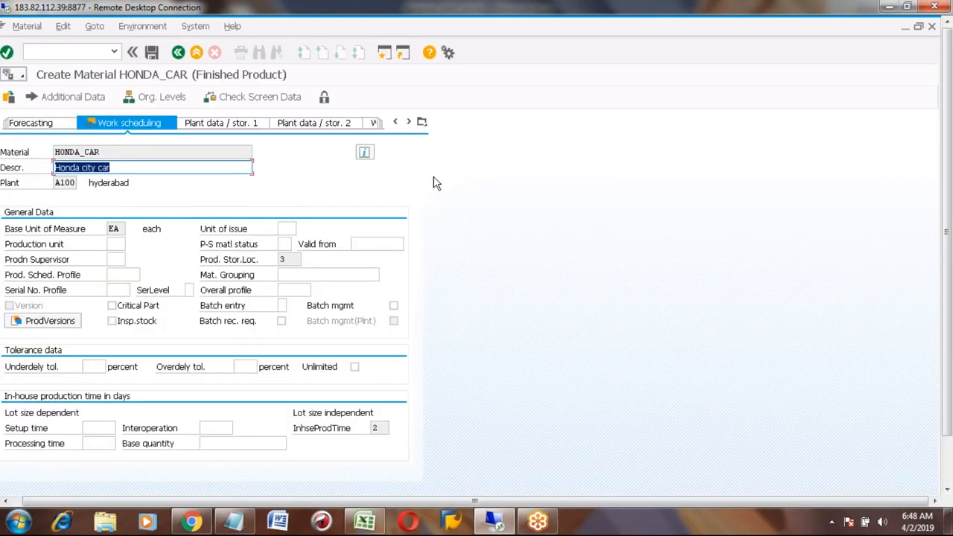
left_click(421, 122)
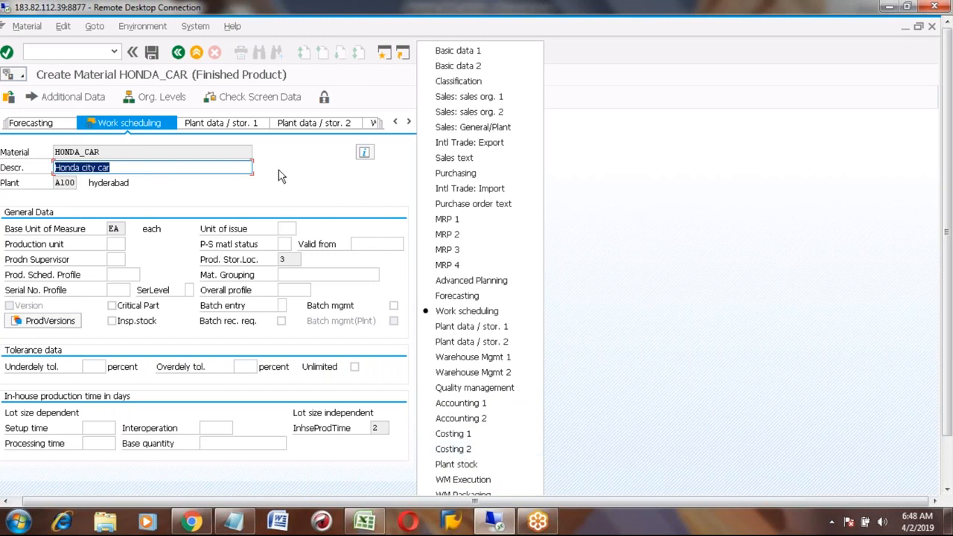
left_click(276, 194)
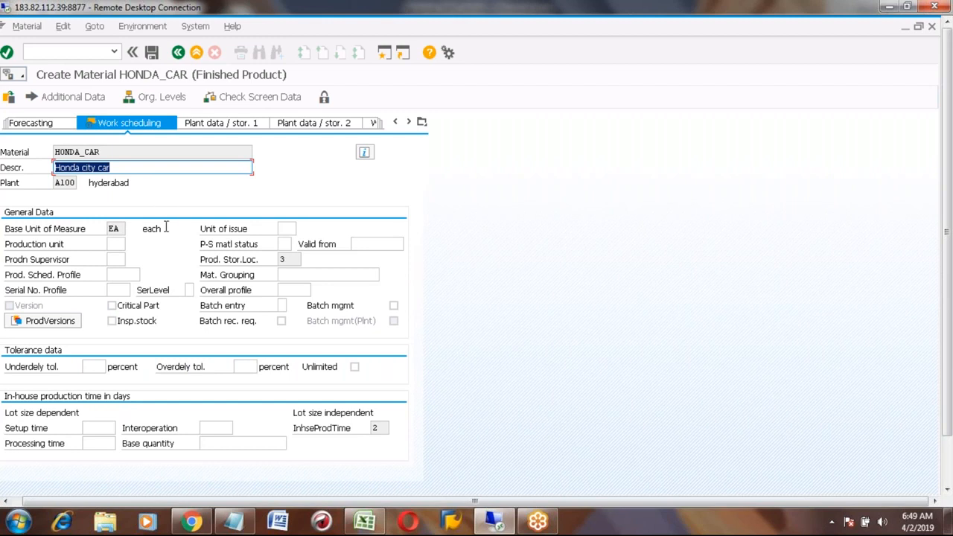
left_click(37, 277)
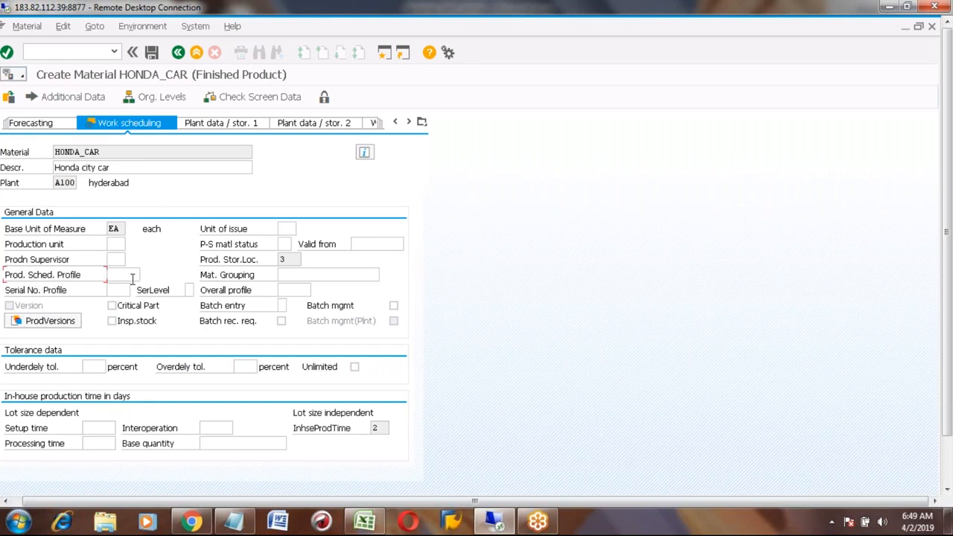
left_click(127, 275)
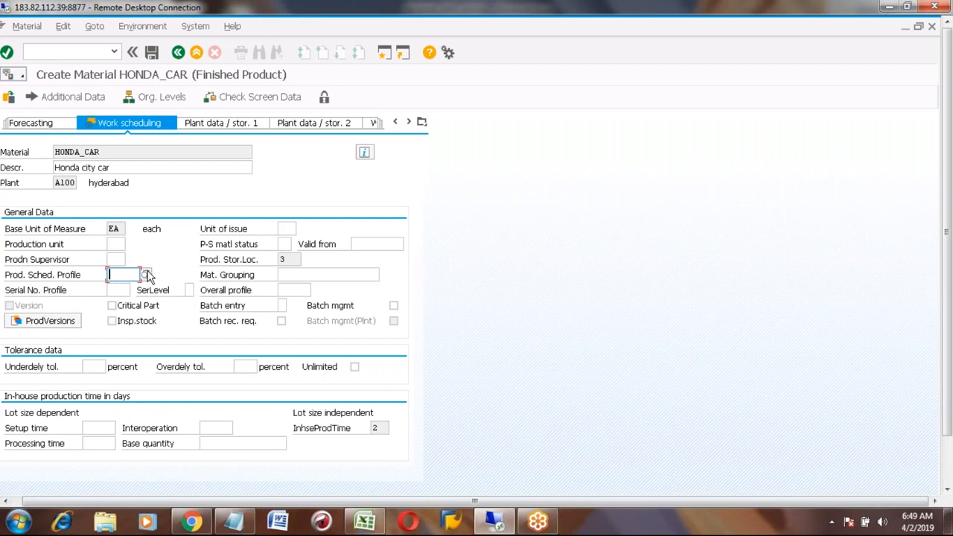
- From the Prod. Sched. Profile field help (F1), jump to its customizing without a project
left_click(147, 273)
left_click(147, 275)
left_click(146, 274)
key("F1")
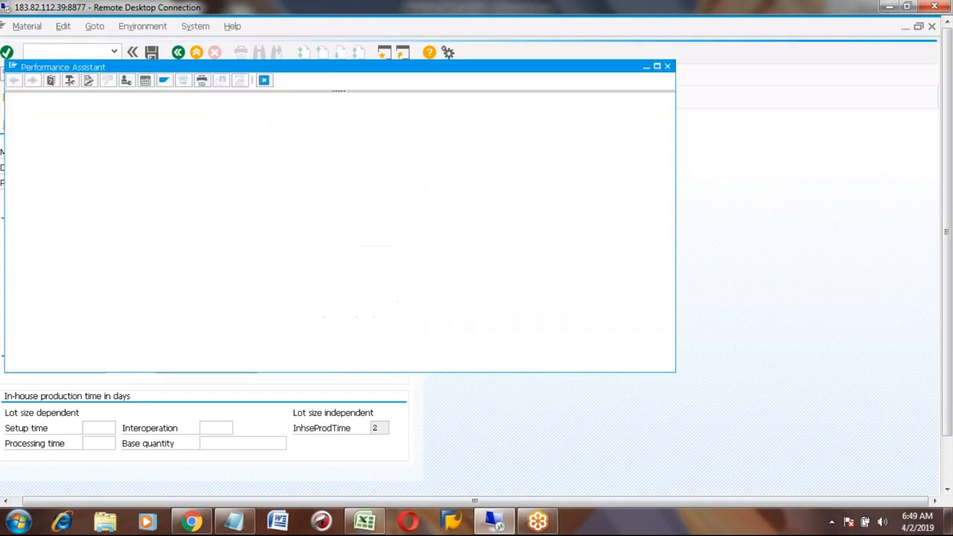
left_click(566, 174)
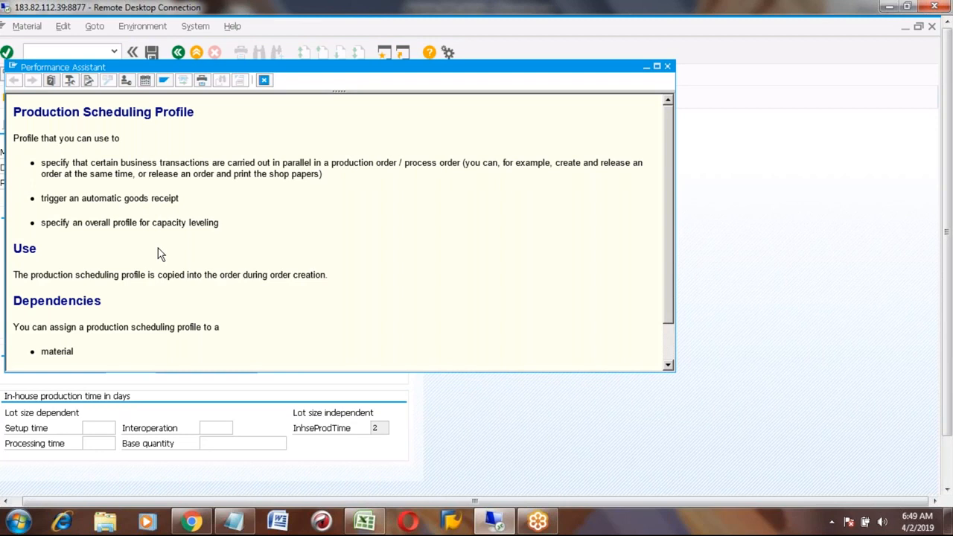
left_click(126, 83)
left_click(285, 185)
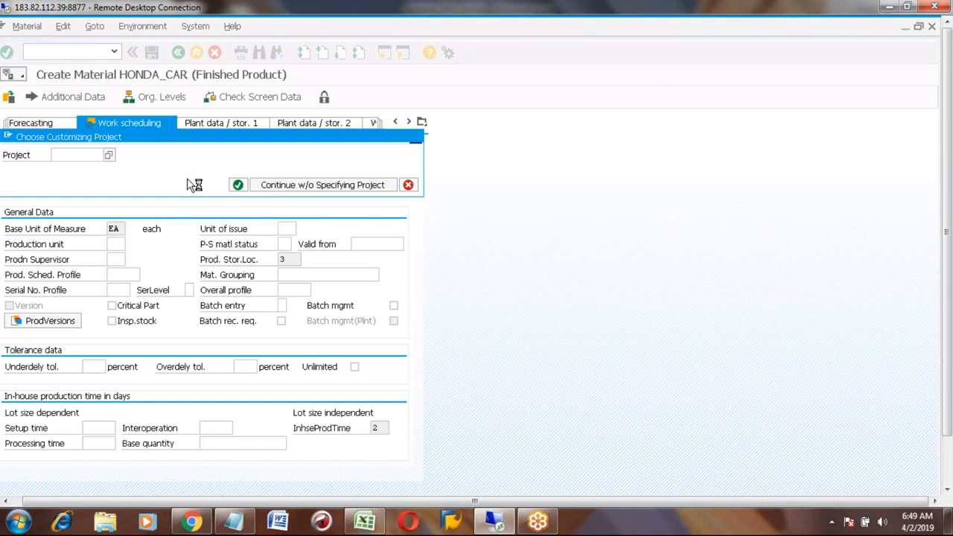
- Run the Define Production Scheduling Profile customizing activity for production orders
left_click(8, 199)
left_click(387, 491)
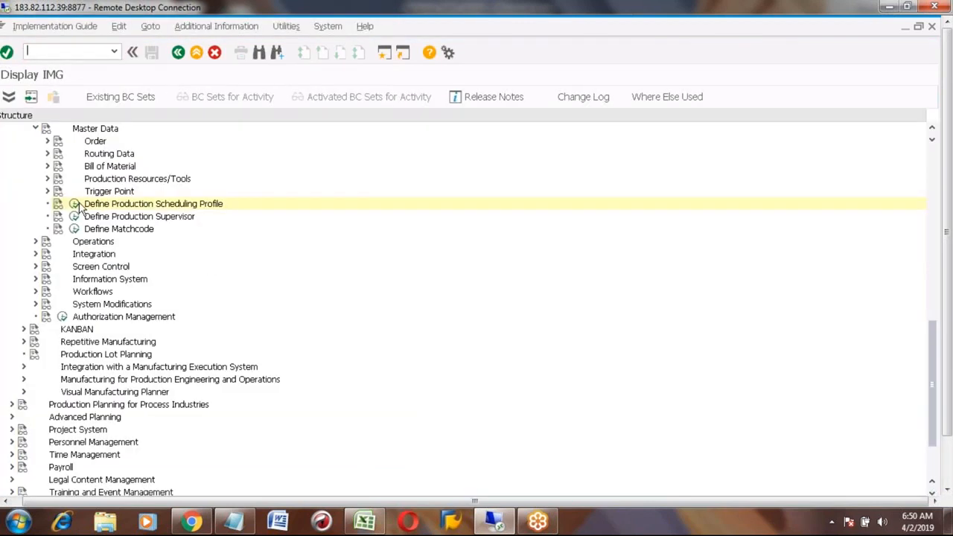
left_click(75, 204)
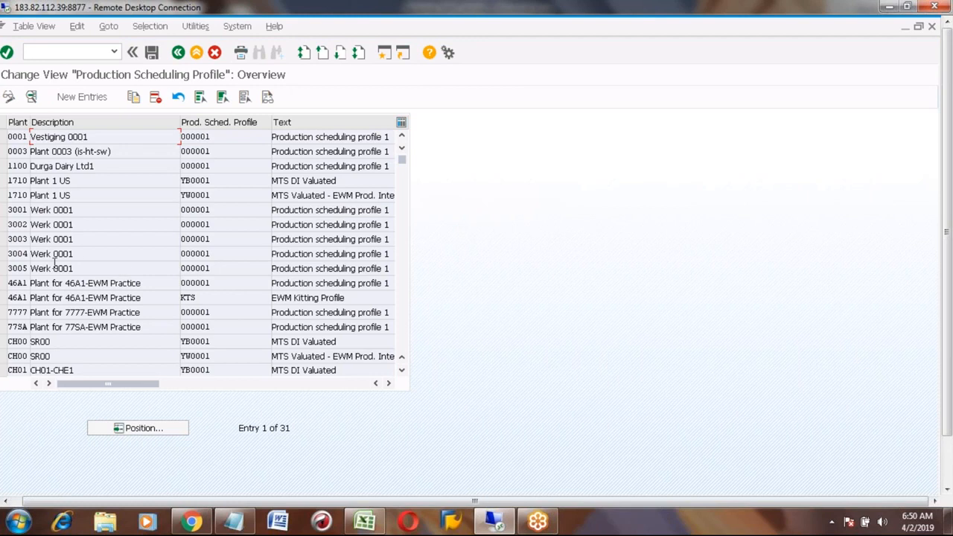
- Copy plant 3001's profile 000001 to plant A100 and open the new entry's details
left_click(9, 212)
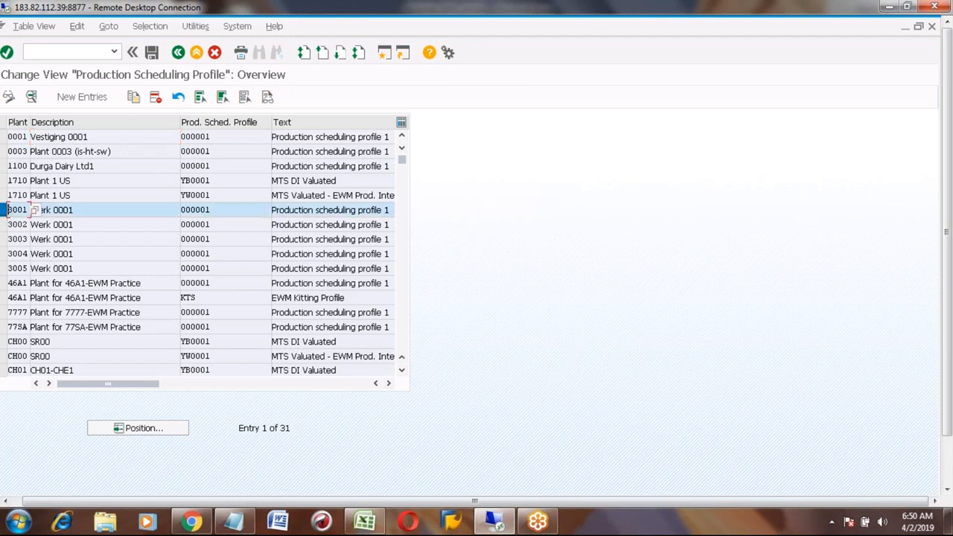
left_click(134, 98)
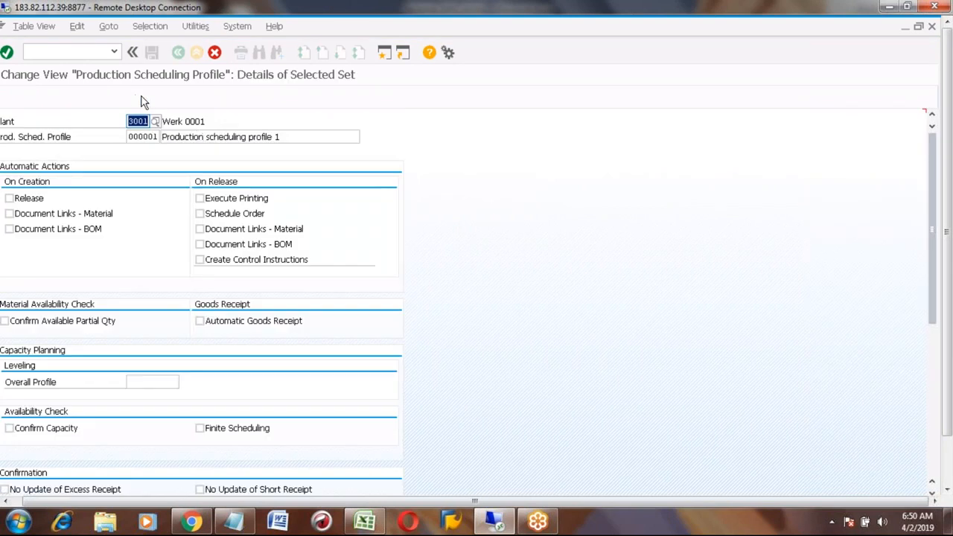
type("A100")
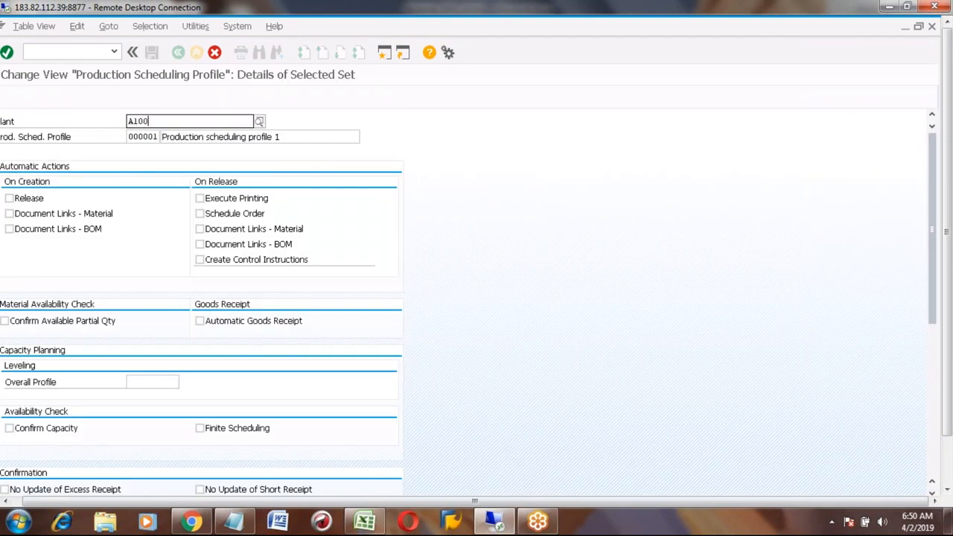
key("Return")
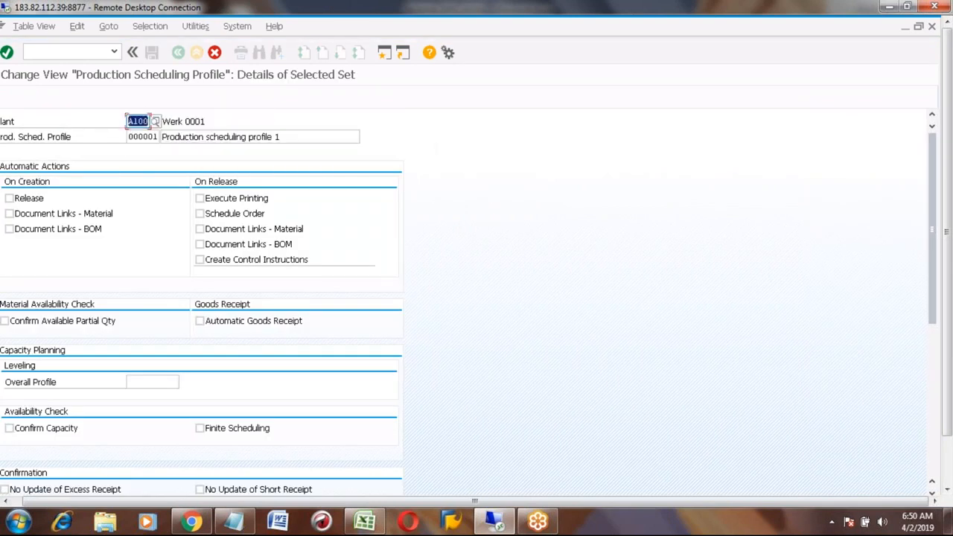
key("Return")
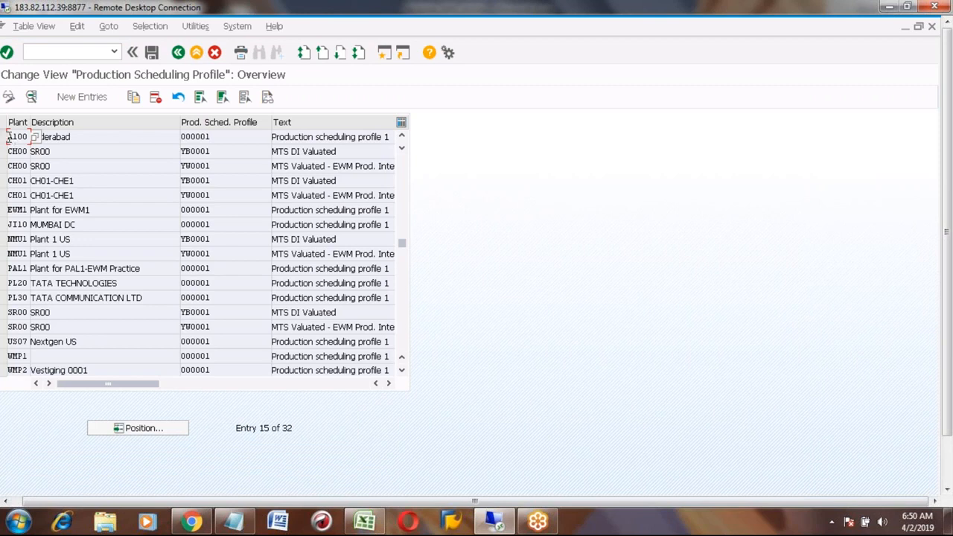
left_click(4, 136)
left_click(32, 96)
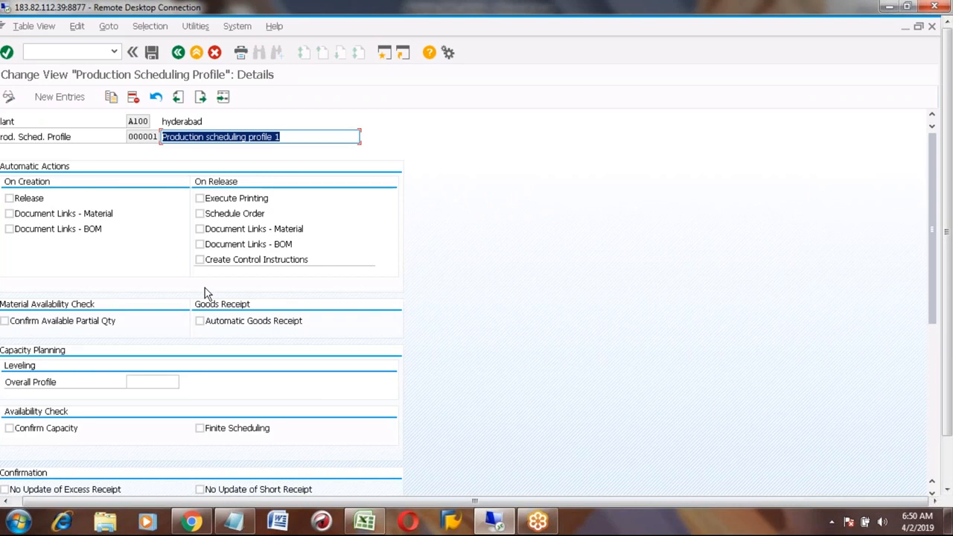
left_click(6, 503)
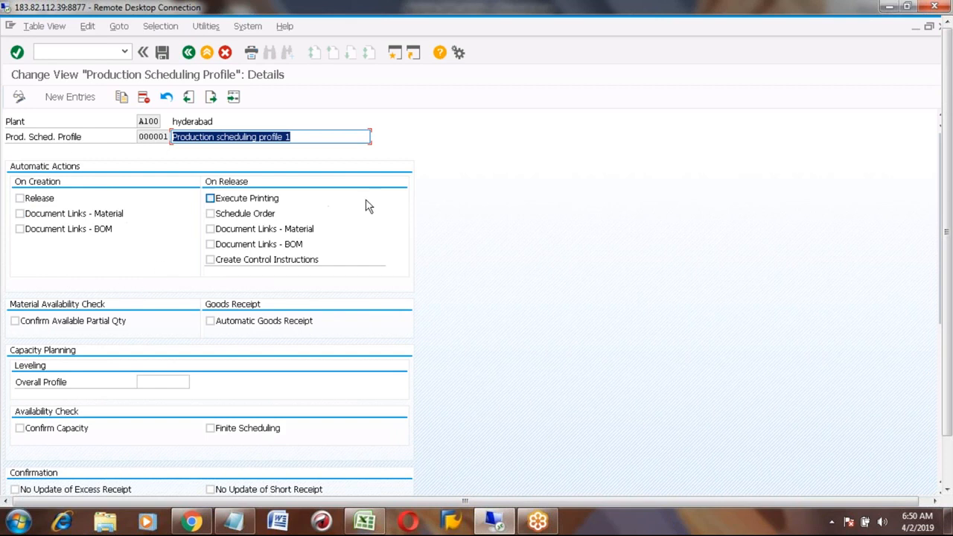
- Under On Release, enable Execute Printing and Document Links - Material, keep BOM links off, and tick Release on creation
left_click(210, 199)
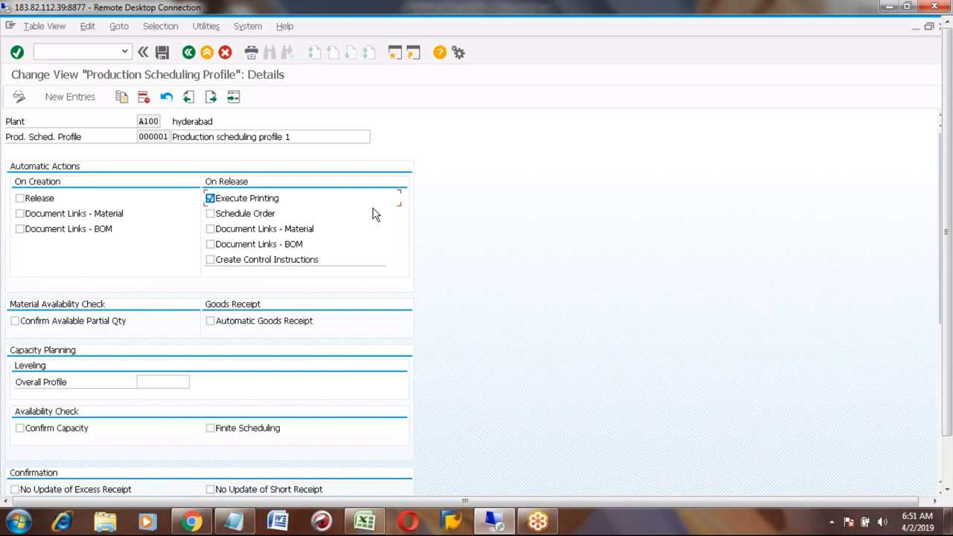
left_click(210, 245)
left_click(211, 245)
left_click(211, 229)
left_click(20, 199)
- Untick Release on creation, enable Automatic Goods Receipt, and leave Confirm Available Partial Qty off
left_click(21, 199)
left_click(211, 323)
left_click(15, 323)
left_click(15, 321)
left_click(157, 384)
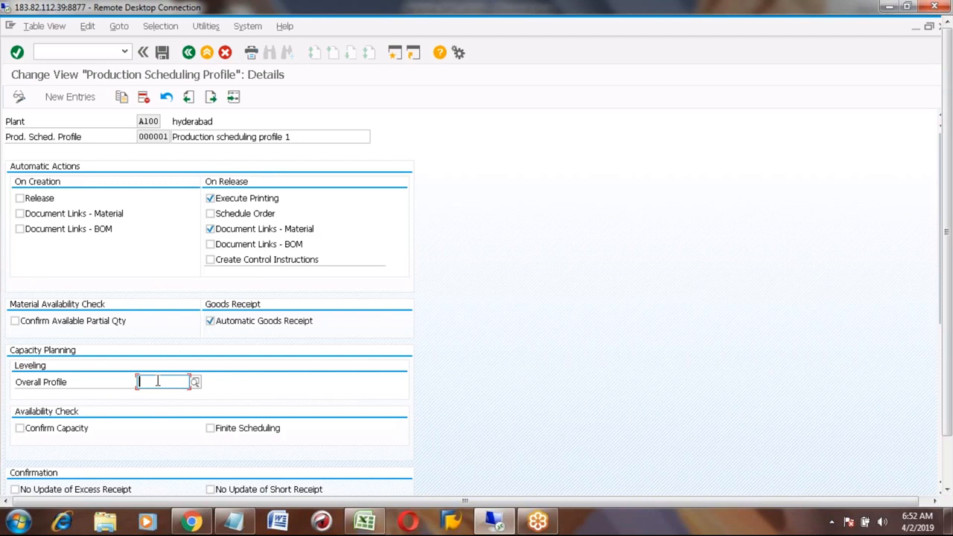
left_click(948, 462)
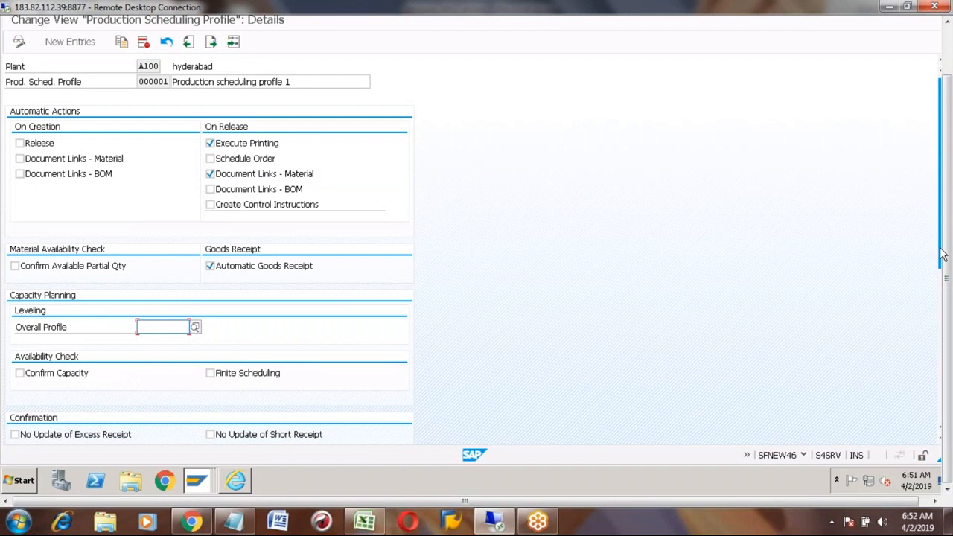
- Set Automatic Batch Creation in the Order to 1, creating batches at order creation
left_click(943, 287)
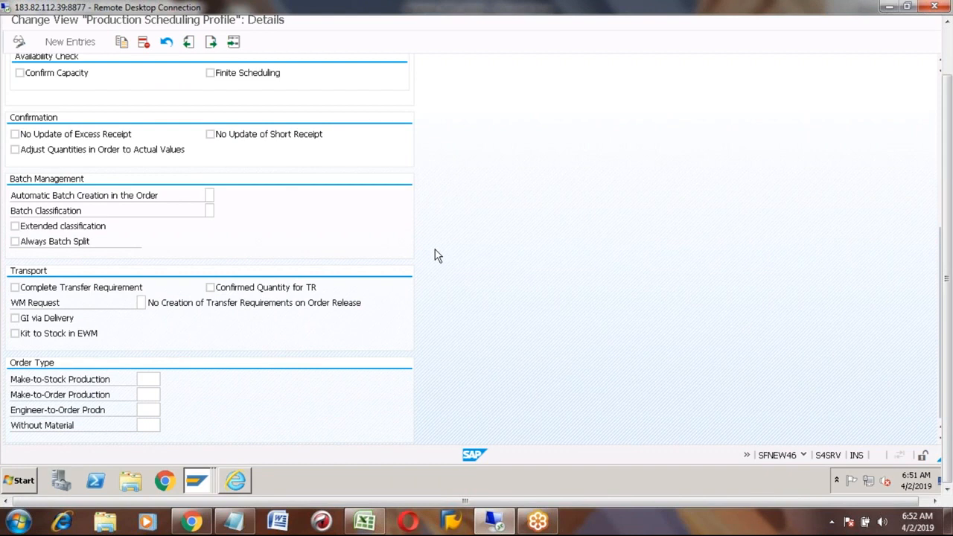
left_click(209, 195)
left_click(218, 196)
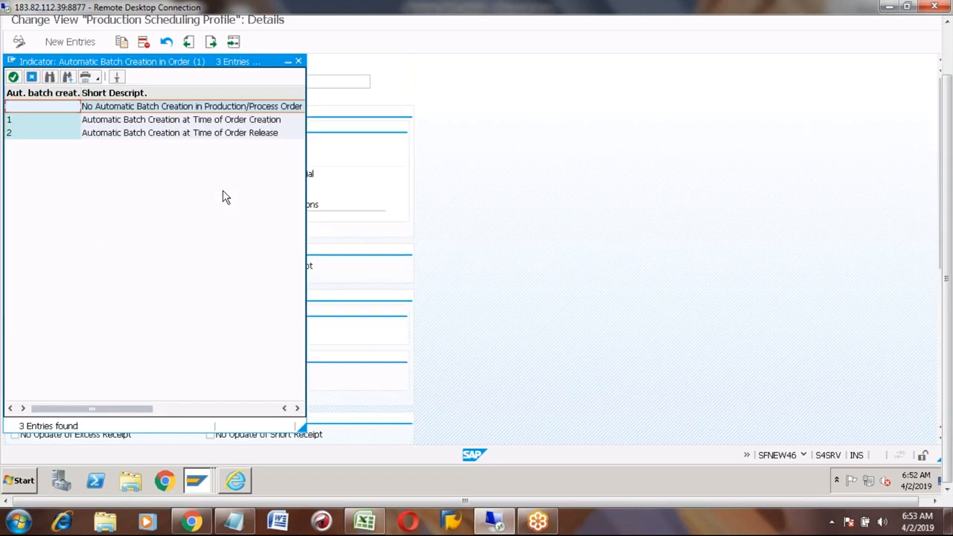
left_click(108, 121)
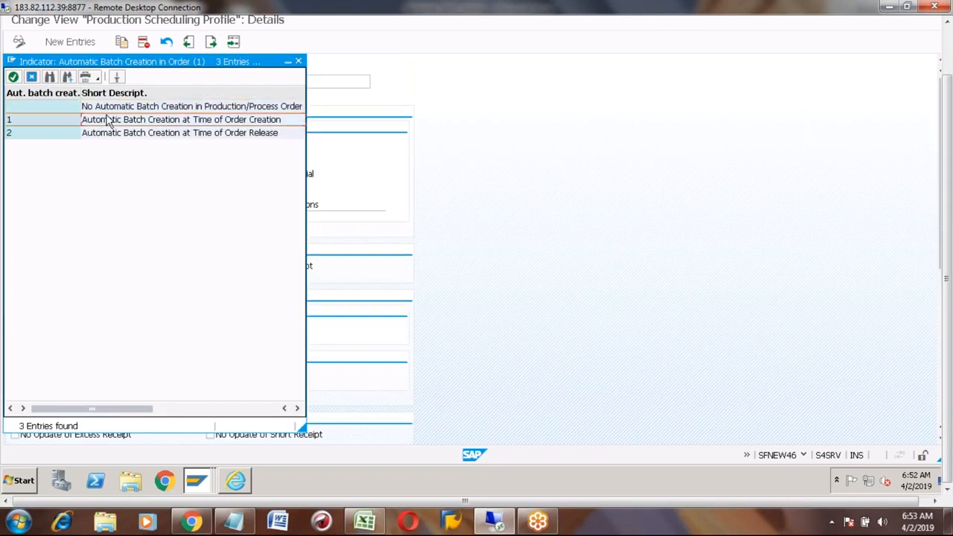
left_click(112, 139)
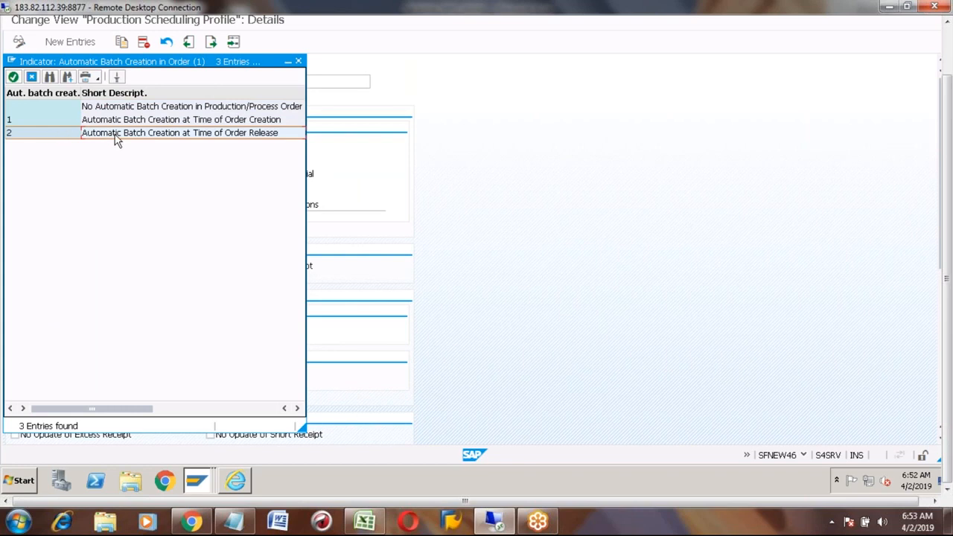
double_click(104, 127)
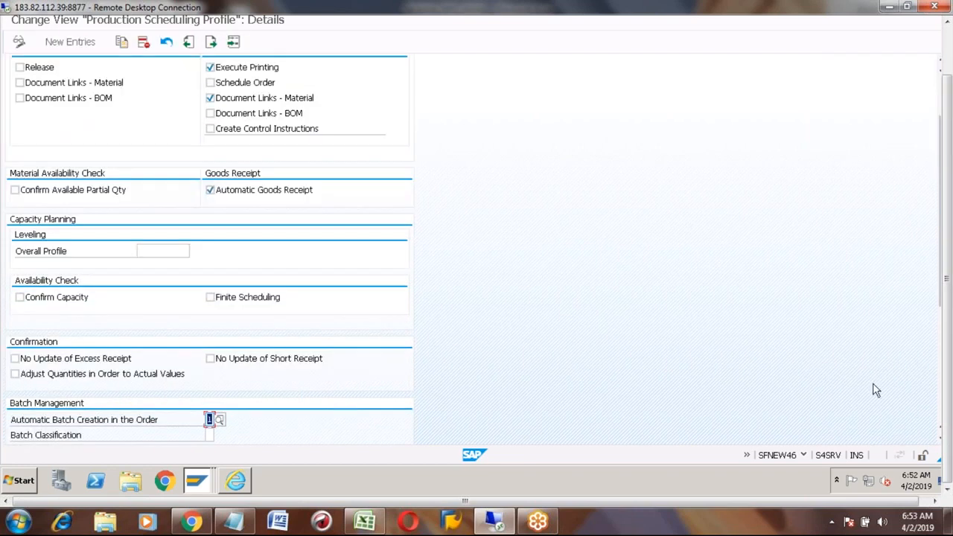
- Enter PP01 as the Make-to-Stock Production order type
left_click(940, 408)
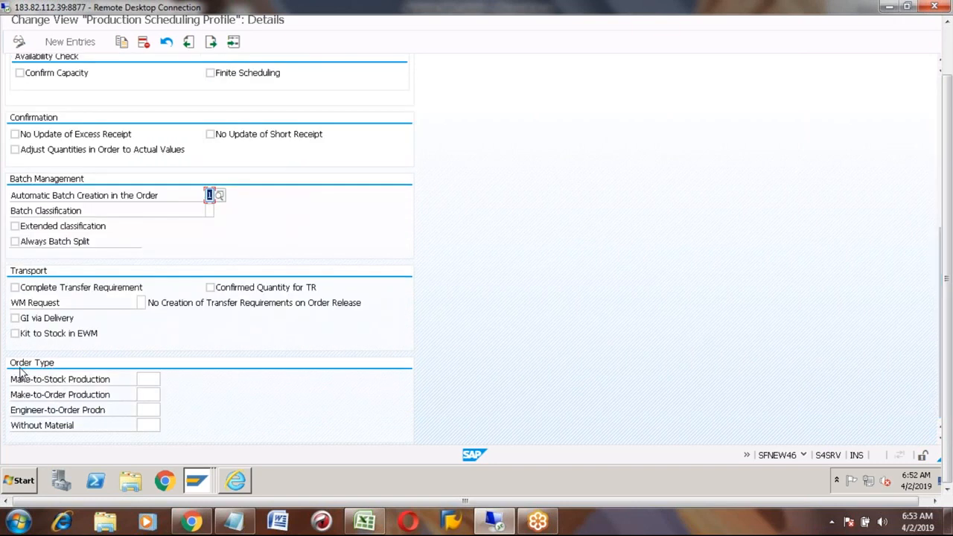
left_click(146, 378)
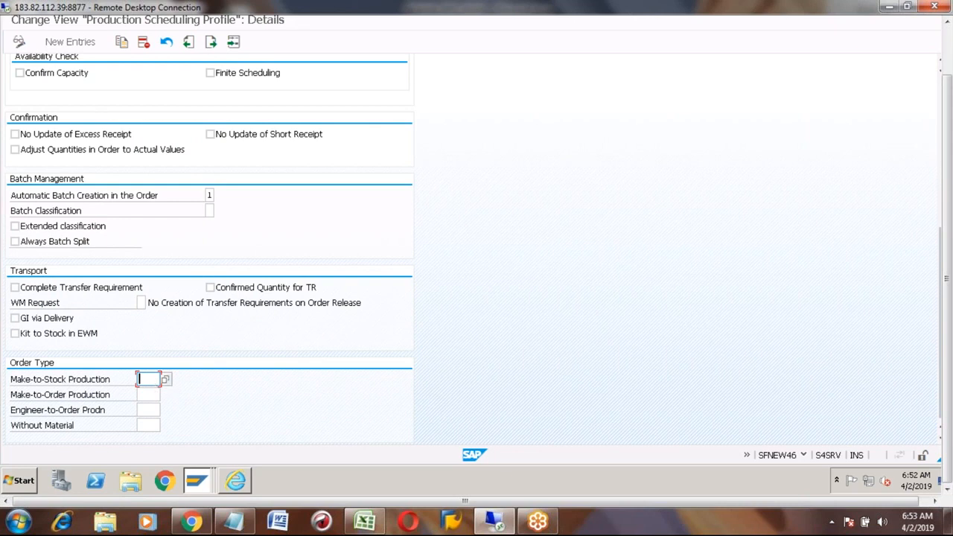
type("PP01")
left_click(949, 52)
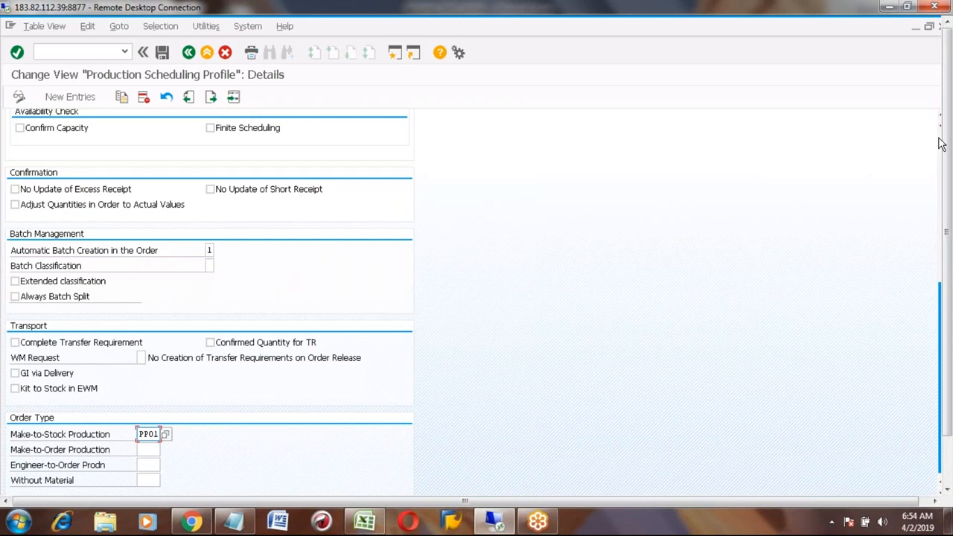
scroll(940, 143, "up", 7)
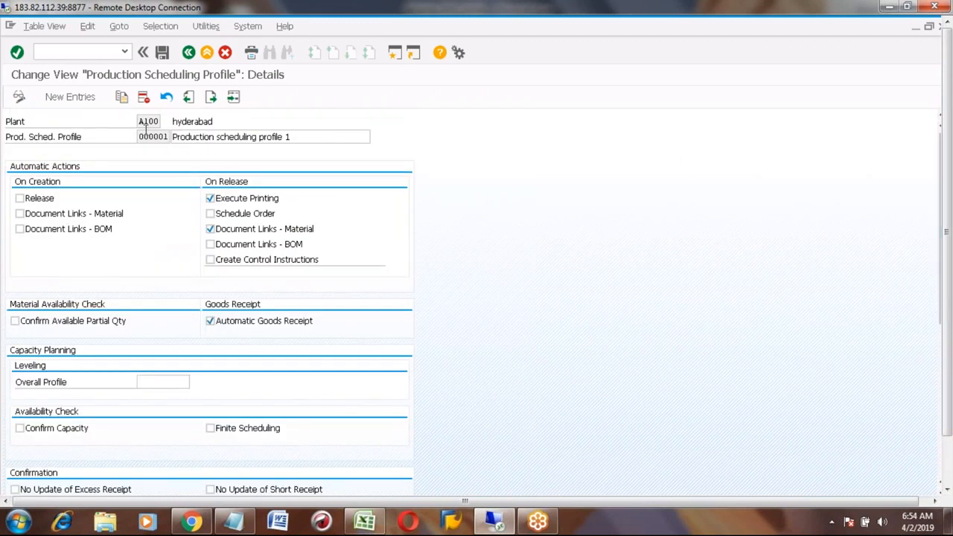
- Save profile 000001 to the customizing request and go back to the 32-entry overview
left_click(162, 53)
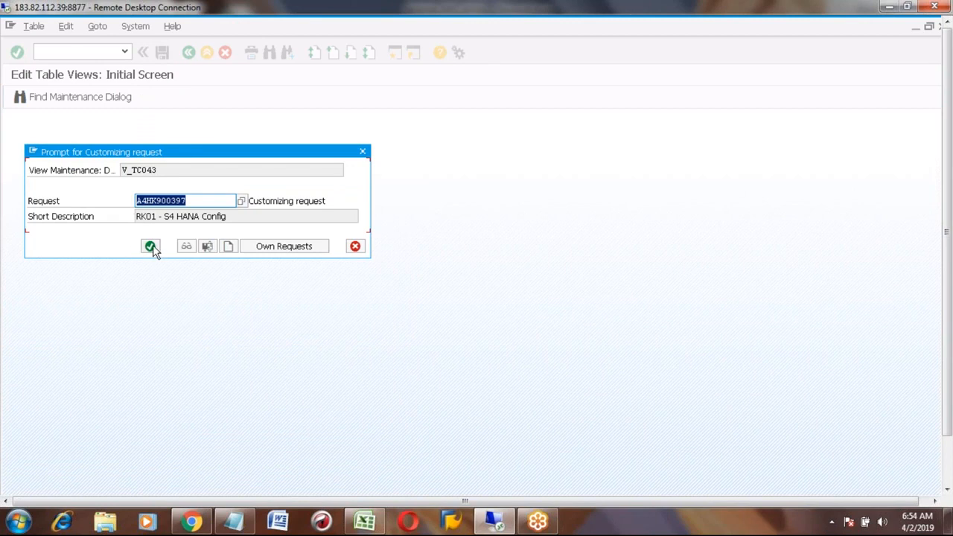
left_click(151, 247)
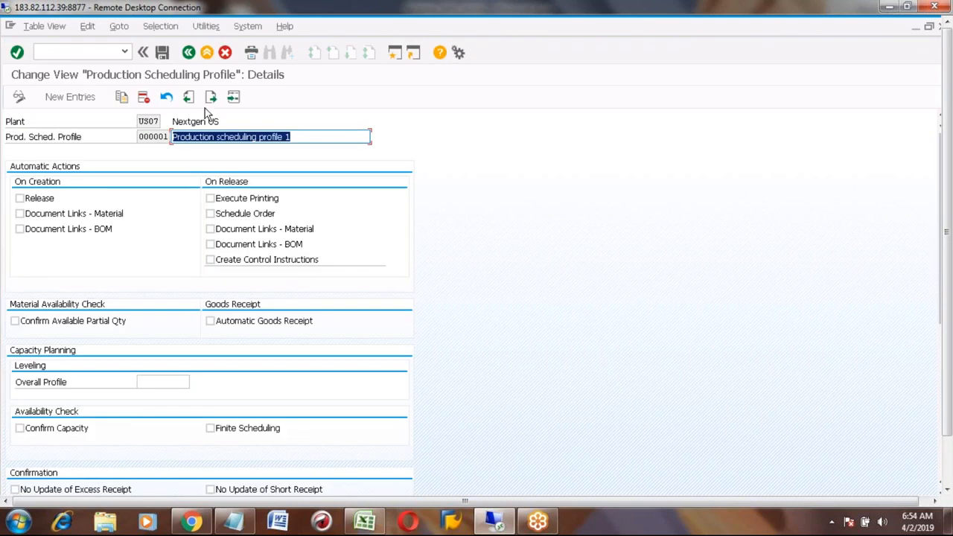
left_click(191, 52)
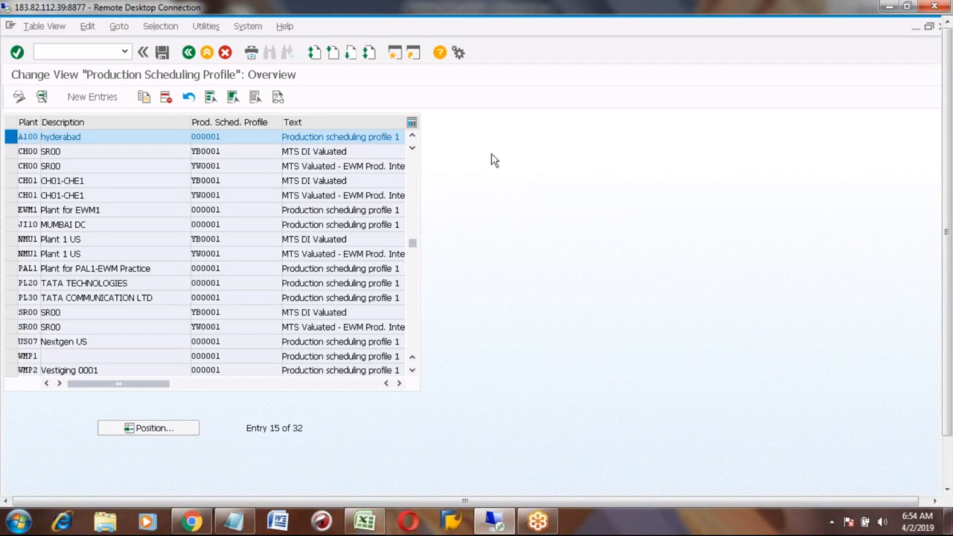
- Run transaction SPRO and open the SAP Reference IMG tree
key("F3")
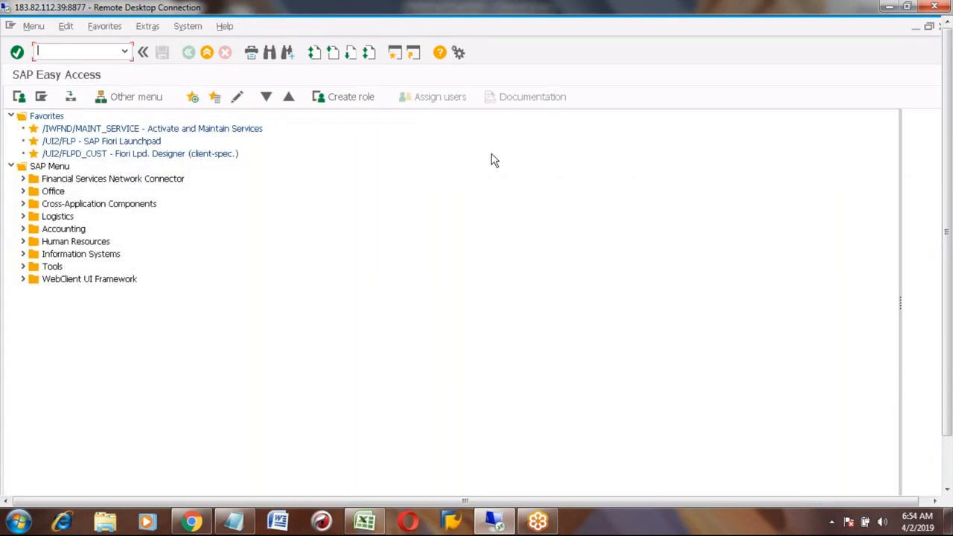
type("SPRO")
key("Return")
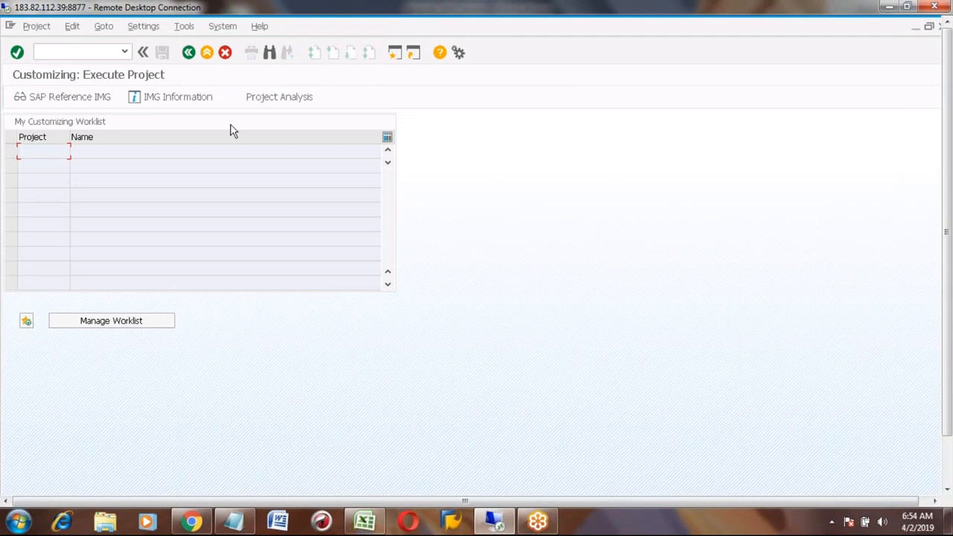
left_click(81, 99)
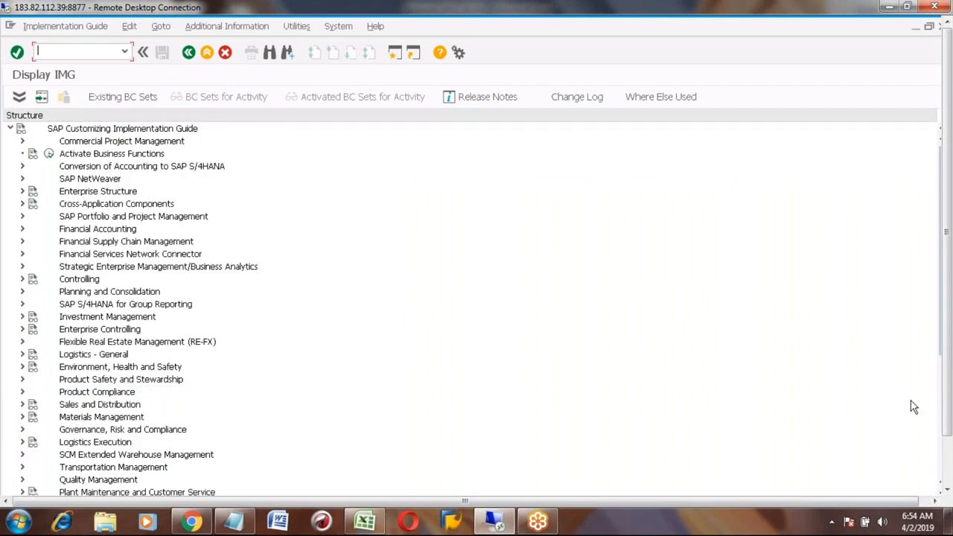
left_click(947, 492)
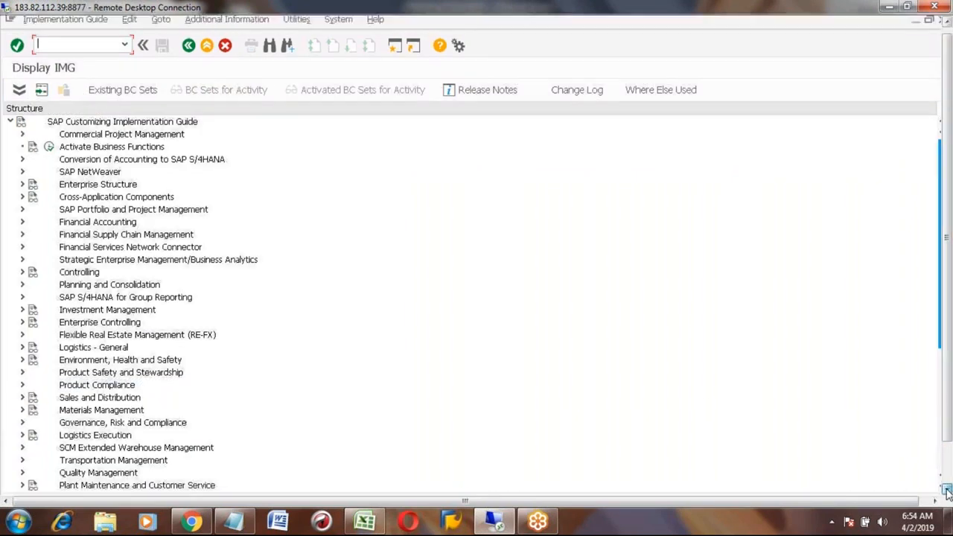
left_click(947, 492)
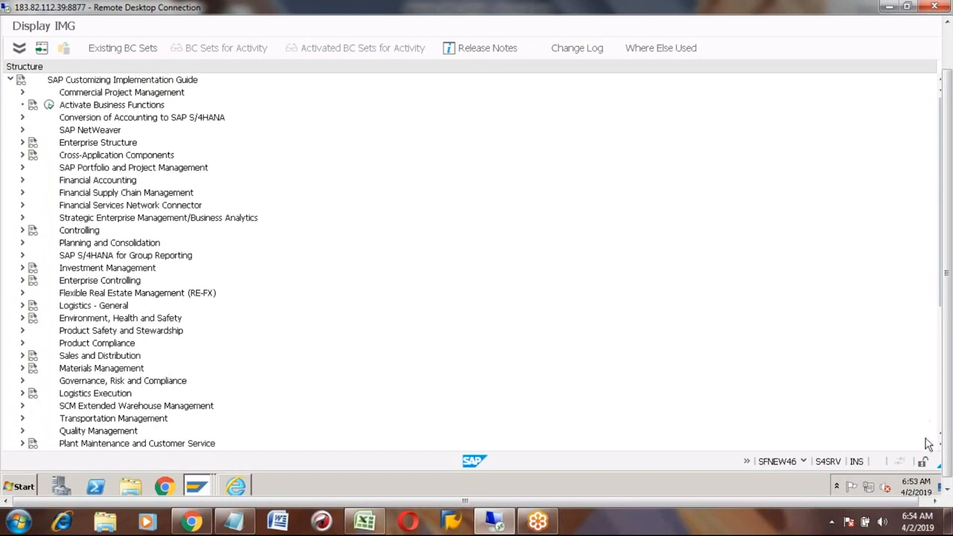
scroll(942, 449, "down", 3)
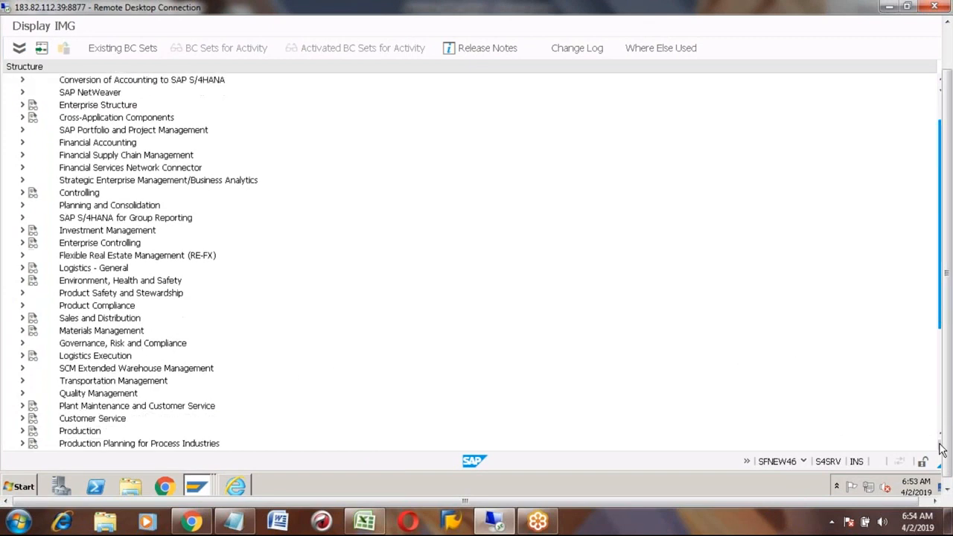
- Expand Production and browse Production Planning's Demand Management settings, then collapse them again
left_click(82, 381)
left_click(22, 380)
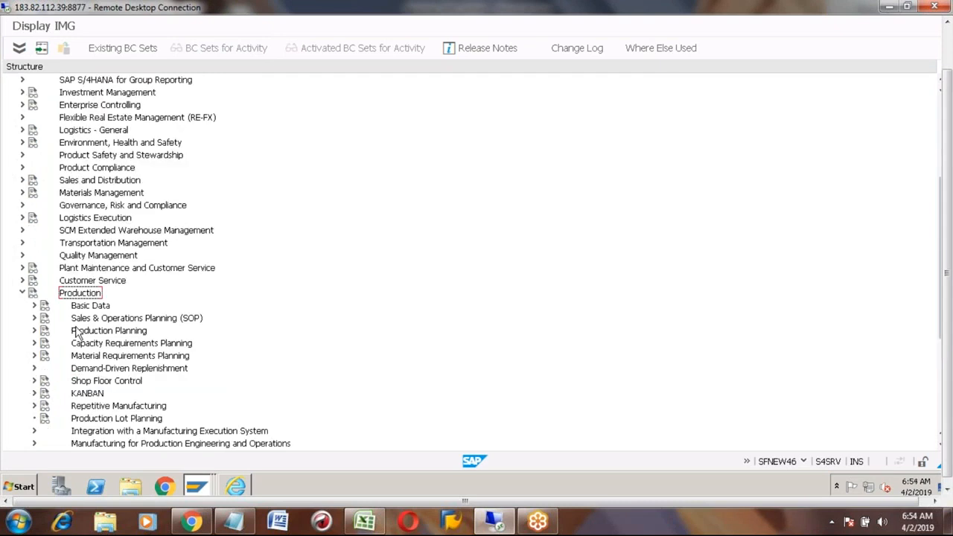
left_click(80, 331)
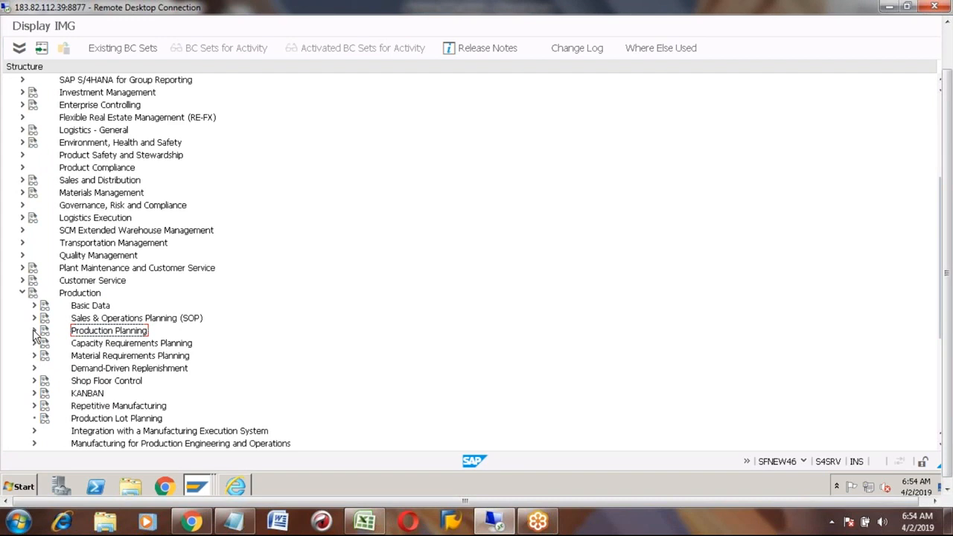
left_click(34, 332)
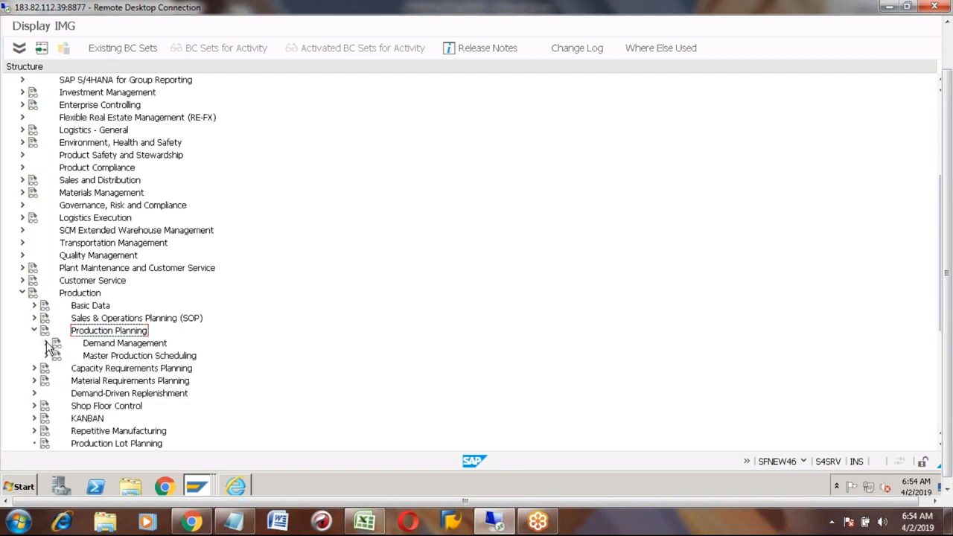
left_click(47, 344)
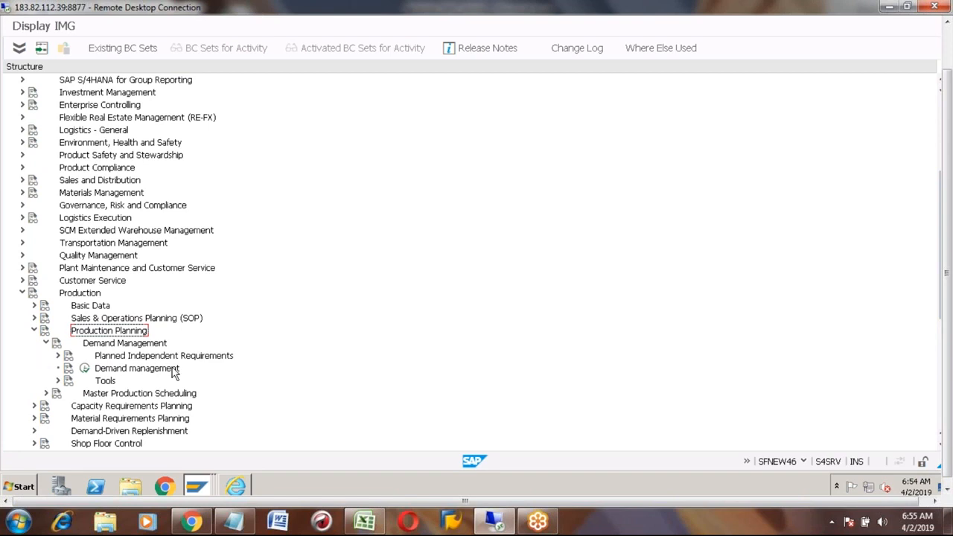
left_click(58, 356)
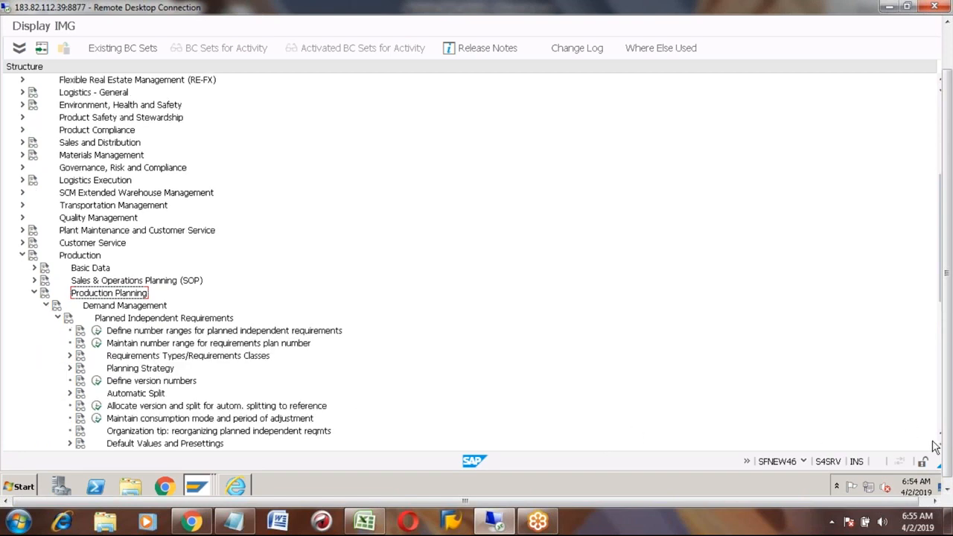
scroll(940, 451, "down", 2)
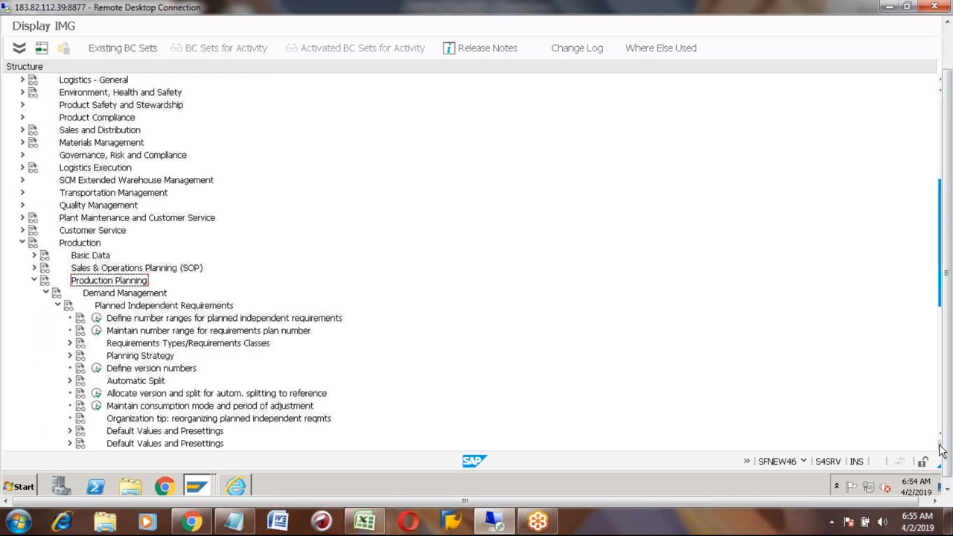
scroll(940, 451, "down", 1)
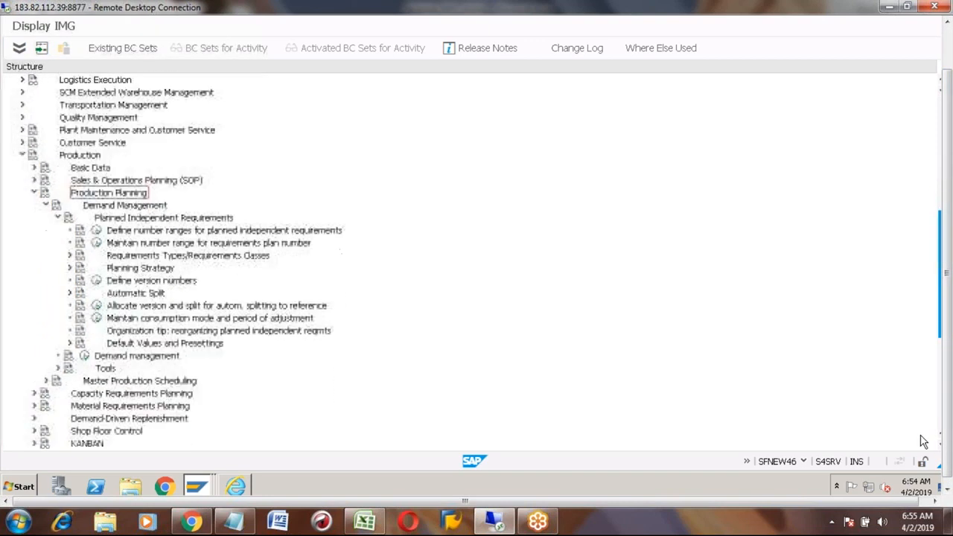
left_click(45, 205)
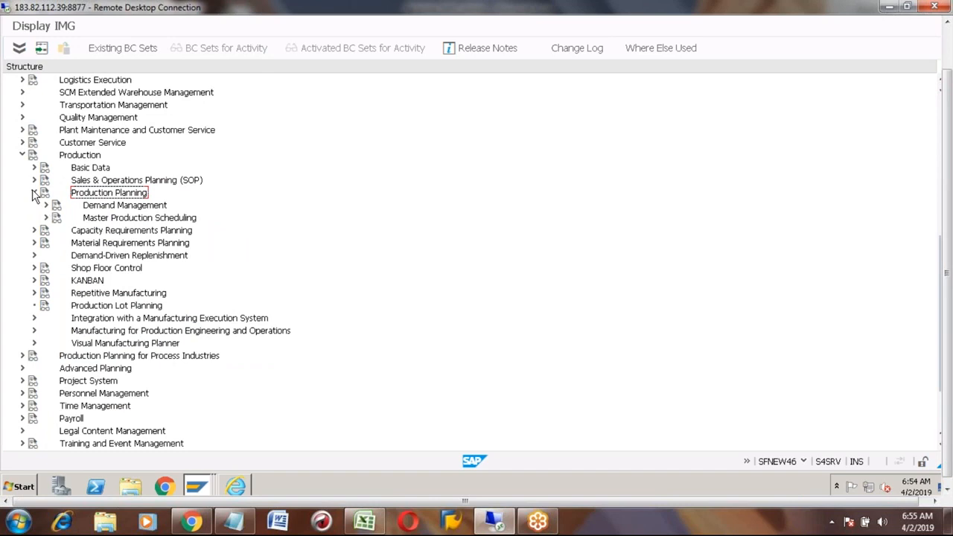
left_click(33, 193)
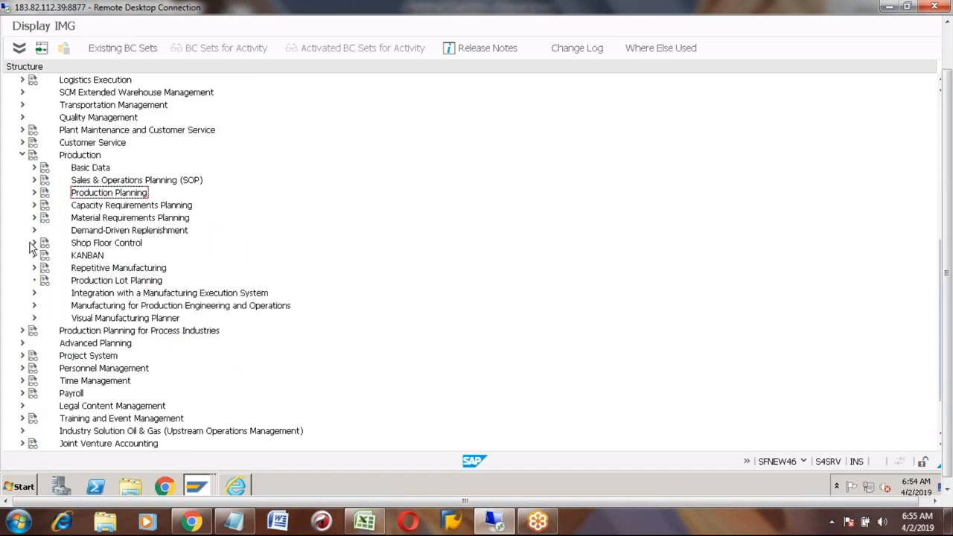
- Expand Shop Floor Control > Master Data and launch Define Production Scheduling Profile
left_click(34, 245)
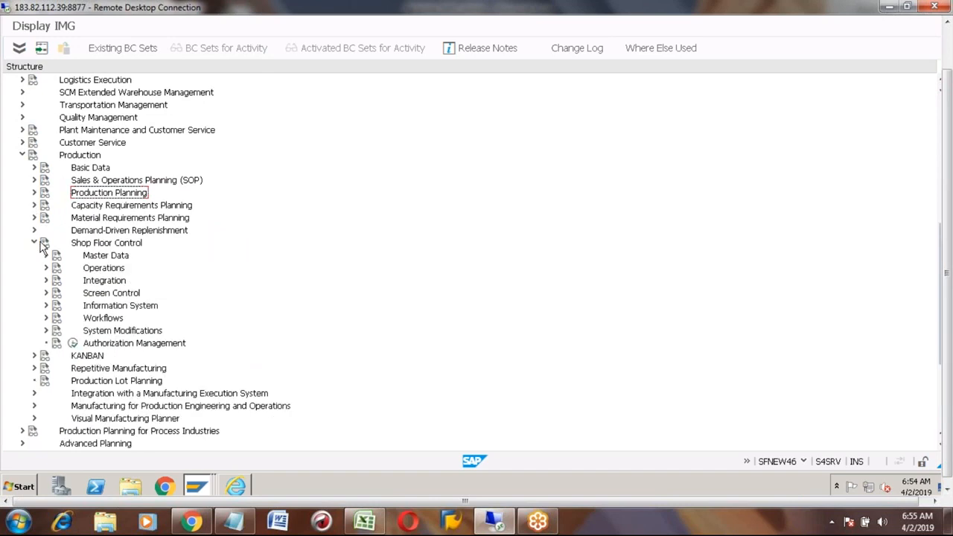
left_click(46, 255)
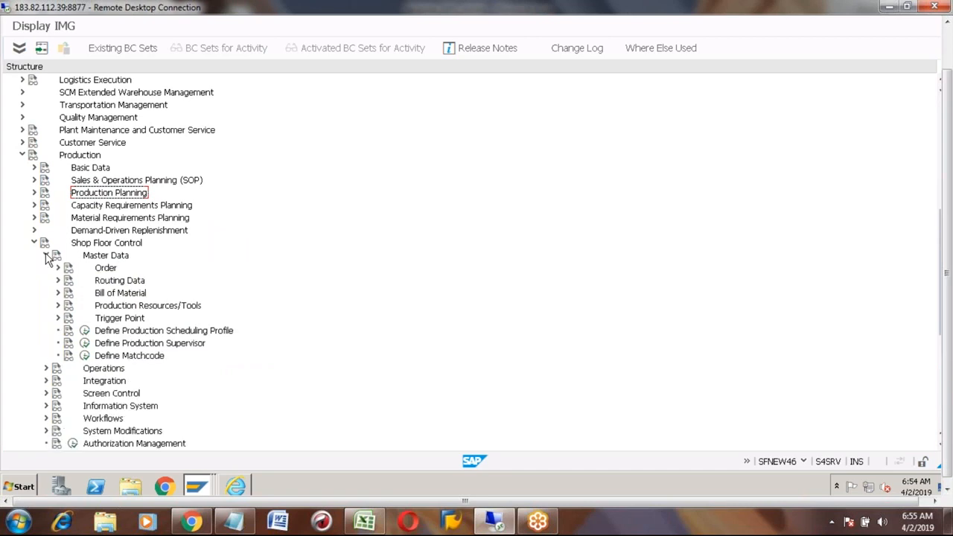
left_click(75, 158)
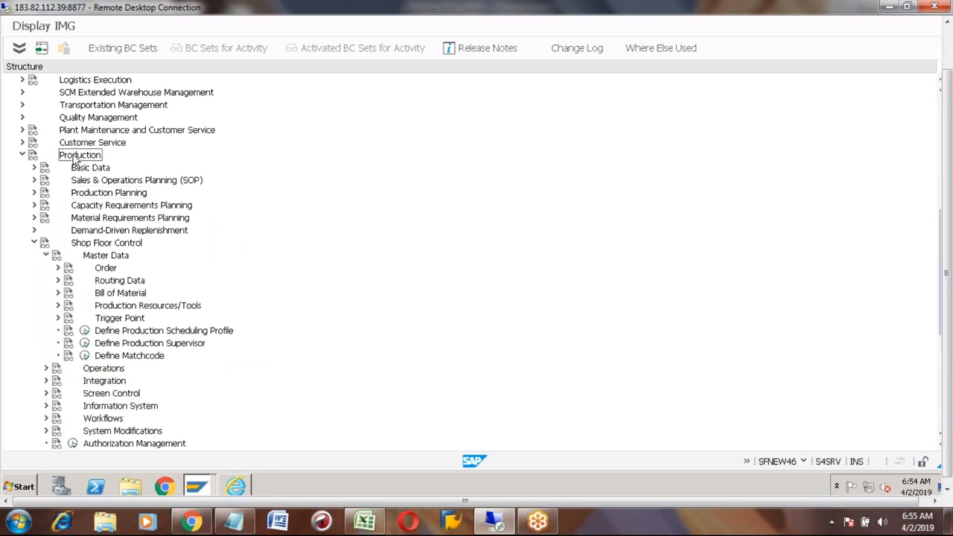
left_click(95, 245)
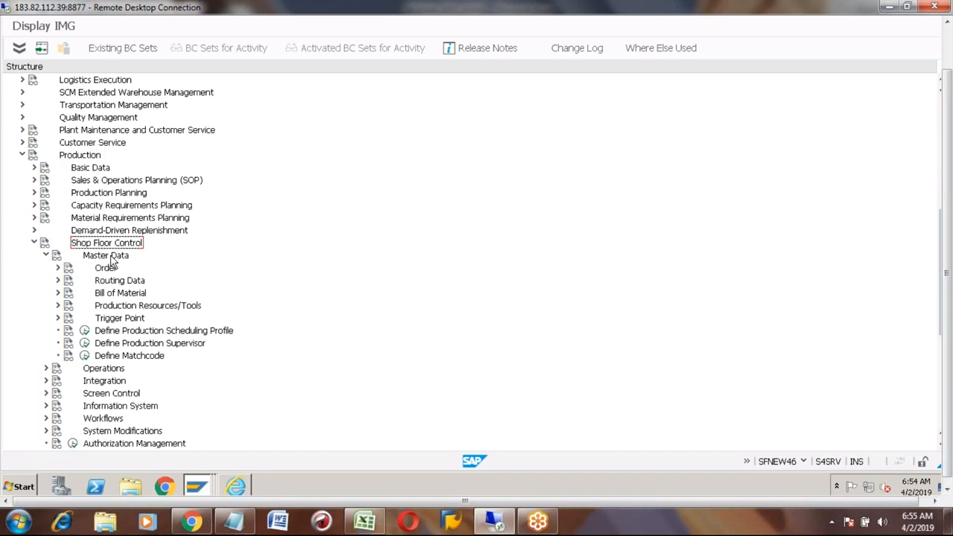
left_click(109, 258)
left_click(134, 334)
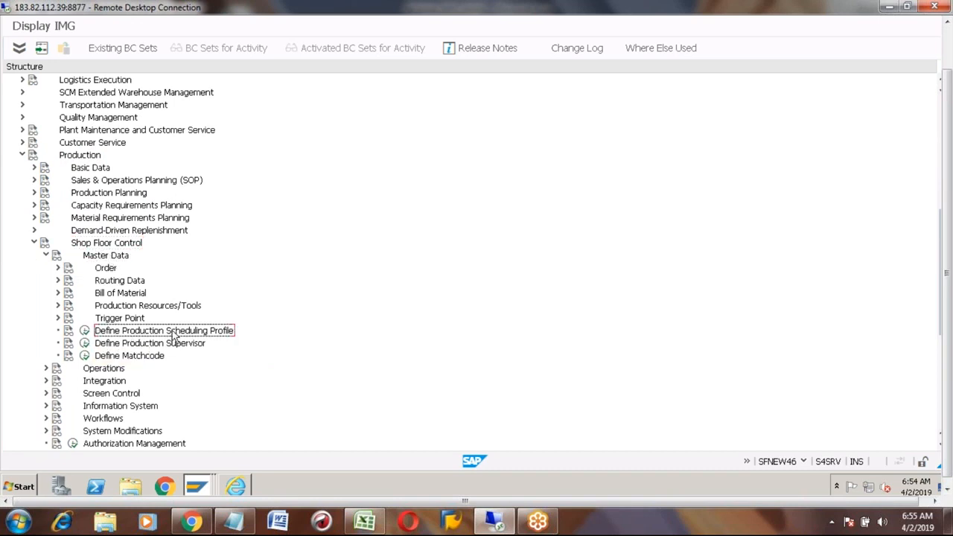
left_click(84, 331)
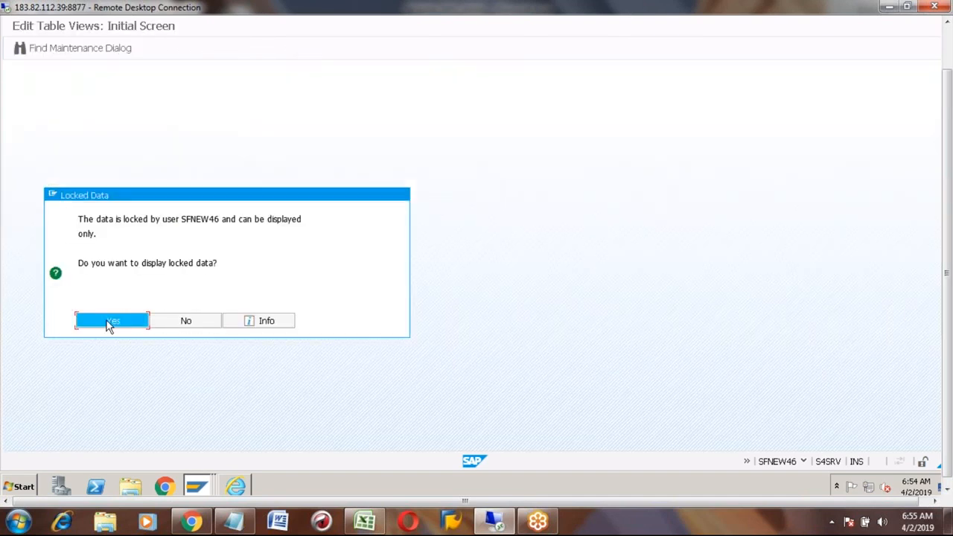
- Accept display-only access on Locked Data, mark the A100 hyderabad row, and confirm transaction OPKP
left_click(109, 324)
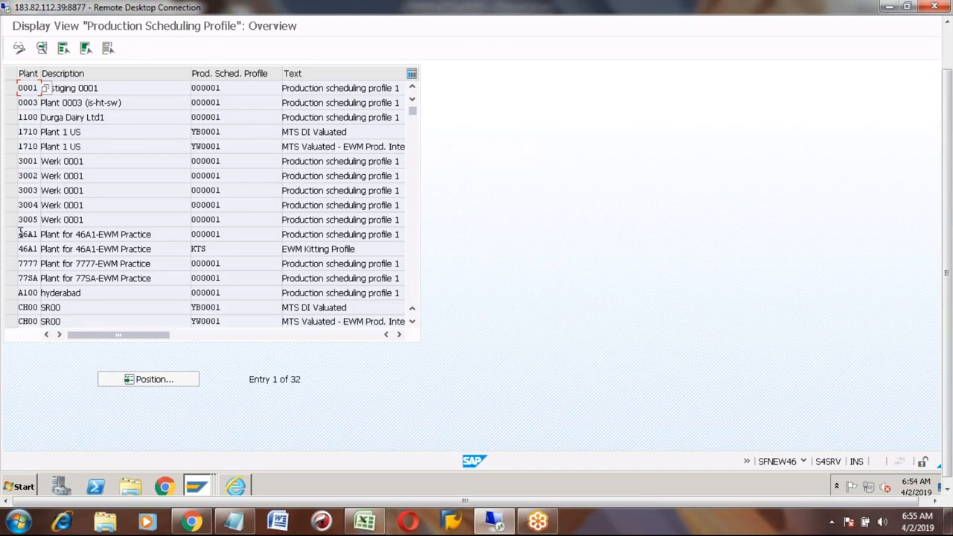
left_click(11, 294)
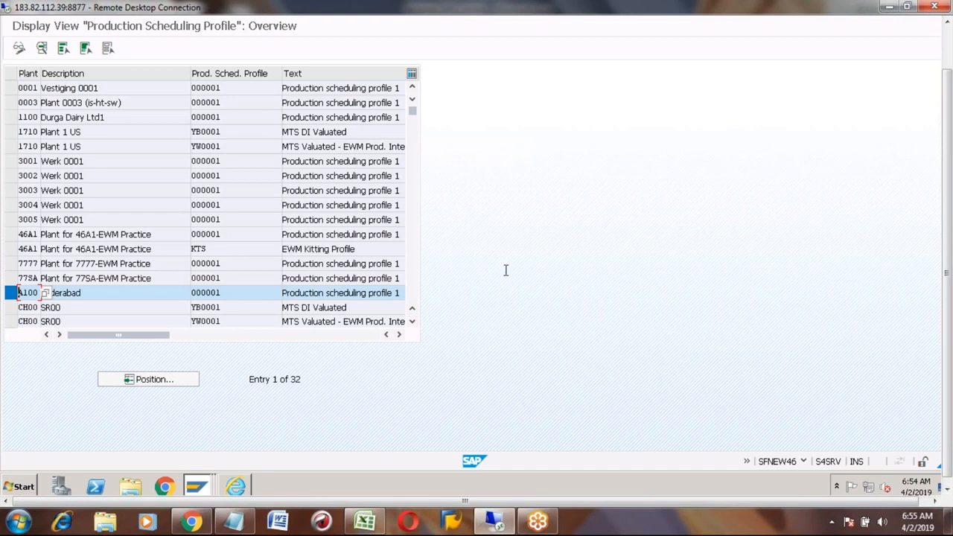
left_click(804, 462)
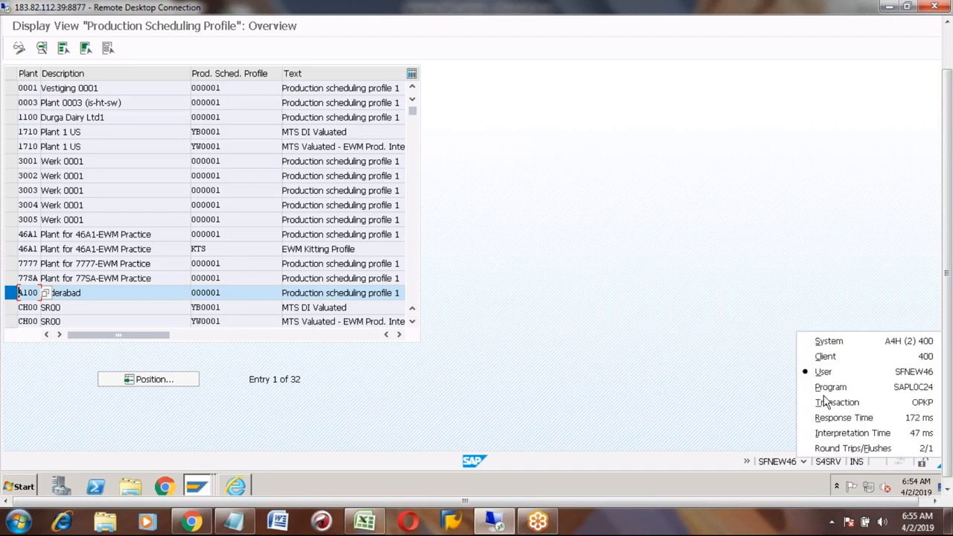
left_click(830, 403)
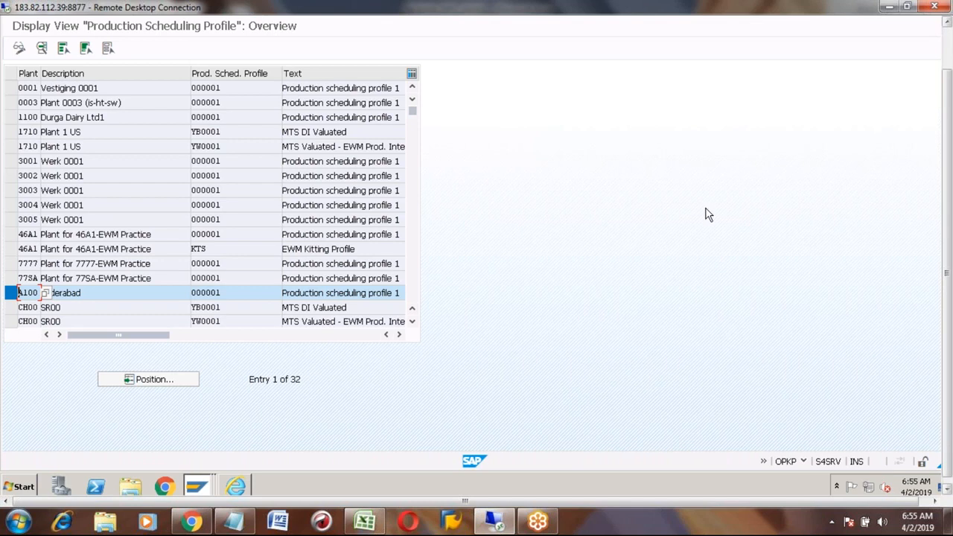
- Switch to the editable Change View window of the scheduling profile table
left_click(197, 490)
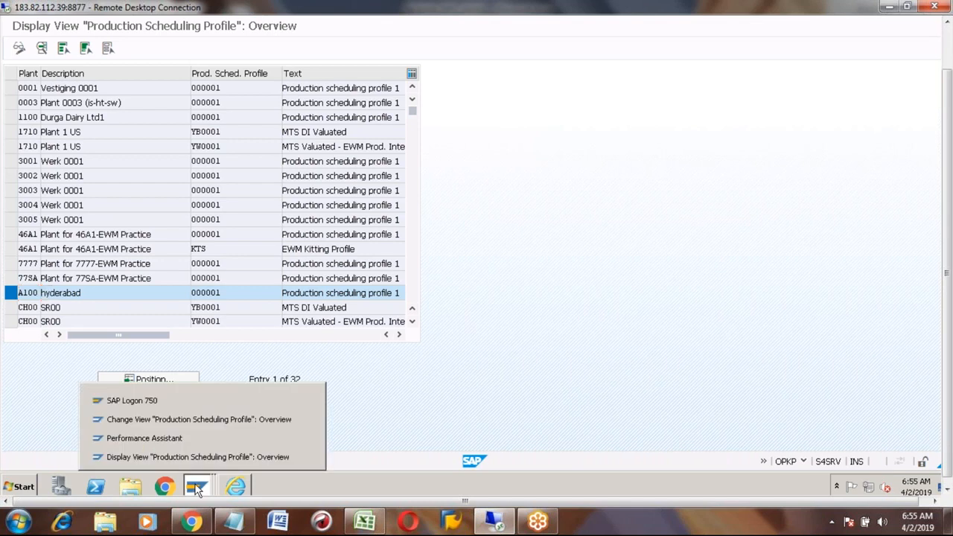
left_click(179, 424)
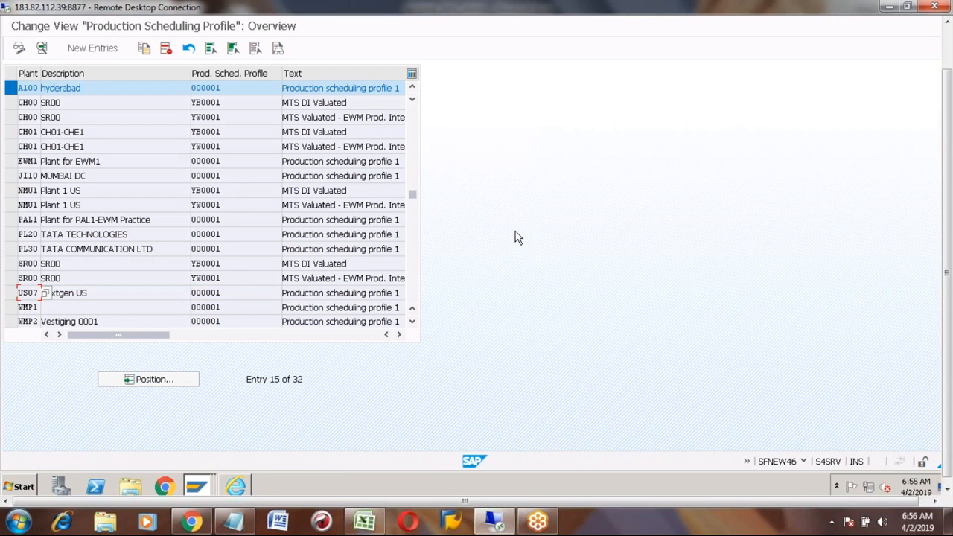
left_click(950, 52)
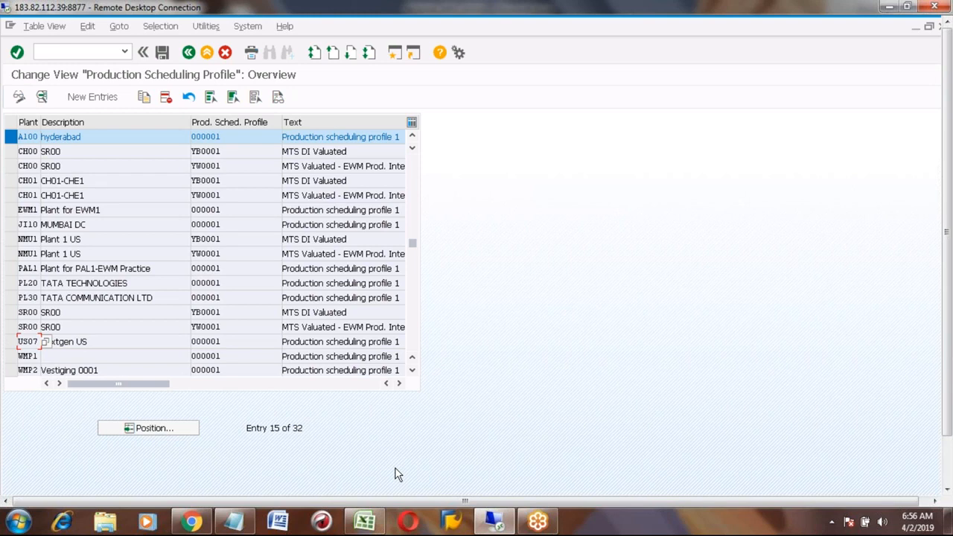
- Bring the Excel notes workbook forward and move up to cell F82
left_click(374, 520)
left_click(289, 392)
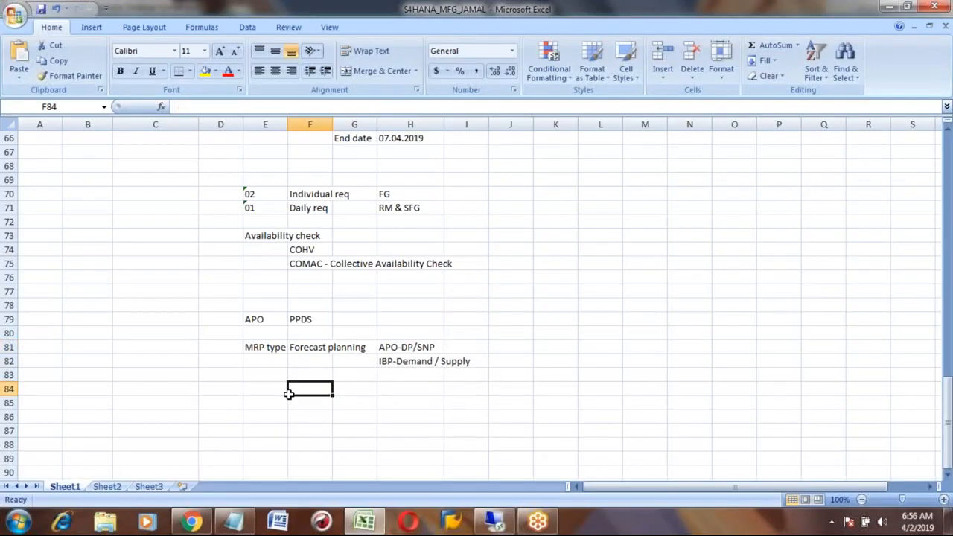
key("Up")
key("Up")
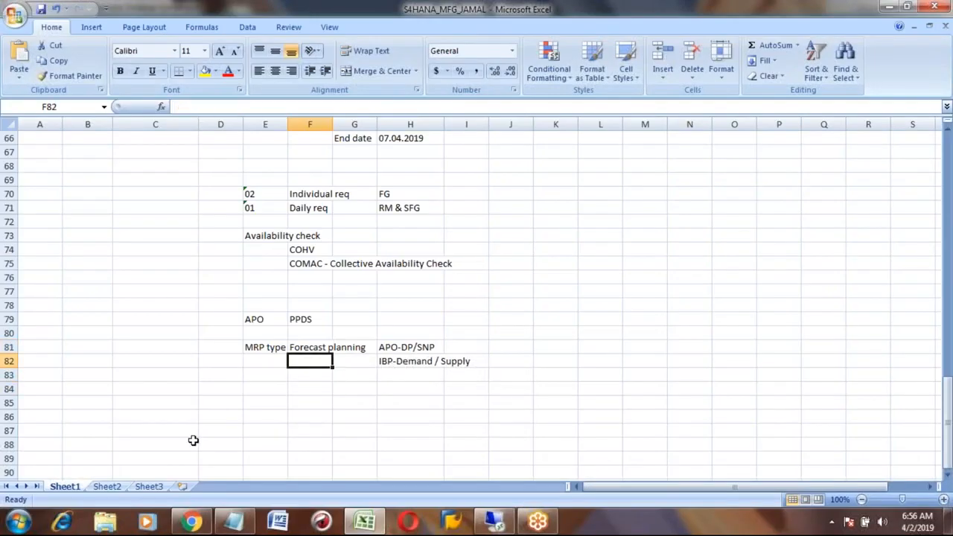
- Tidy Sheet2 by widening column A and deleting the empty rows, then return to Sheet1's notes
left_click(105, 488)
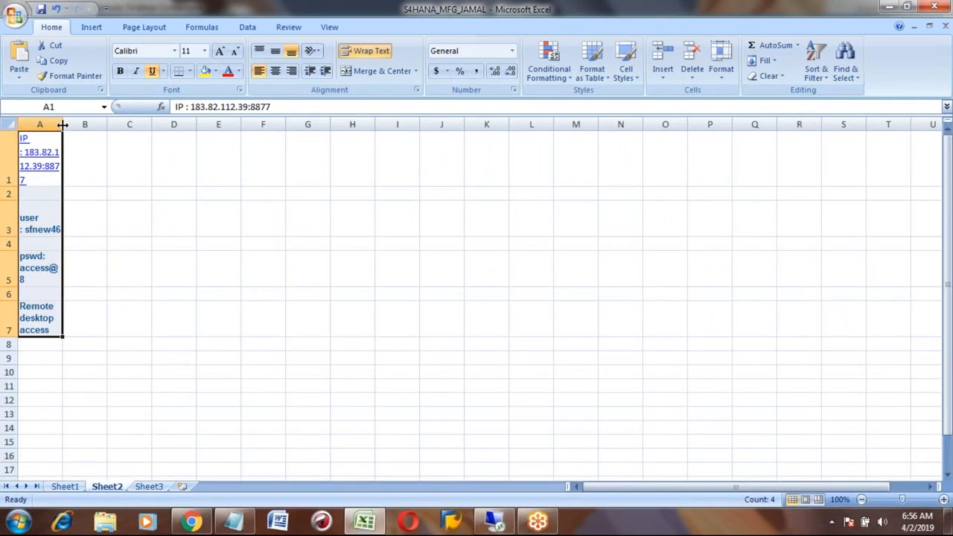
left_click_drag(62, 125, 187, 142)
left_click(149, 193)
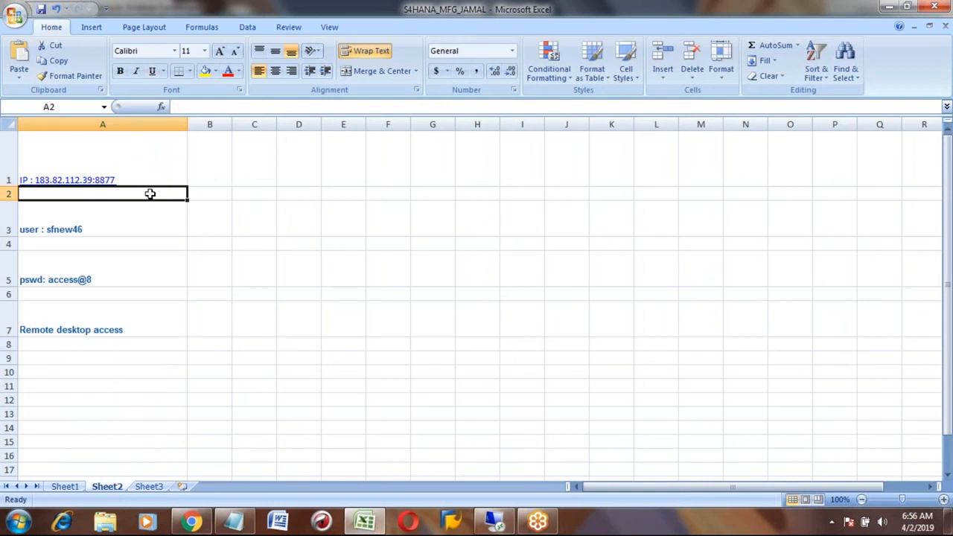
left_click(11, 194)
right_click(10, 194)
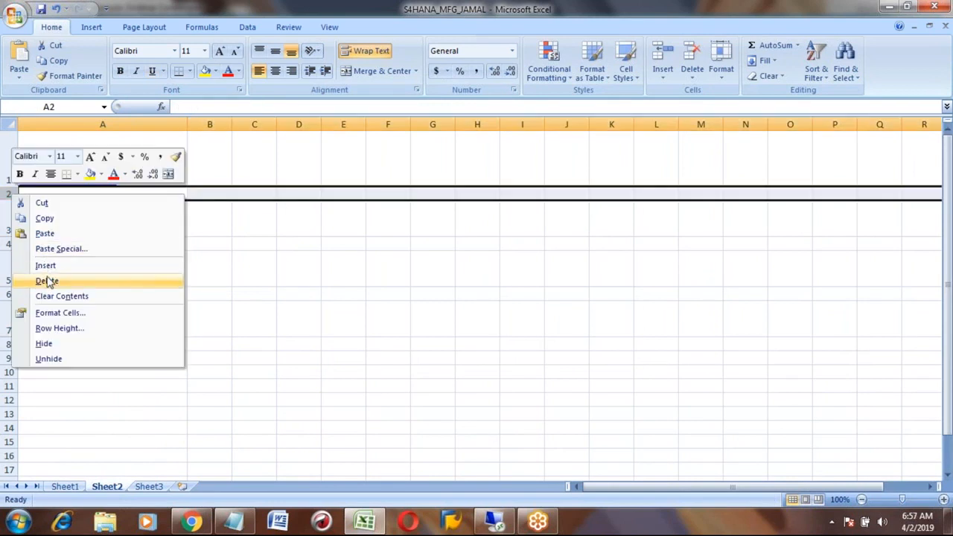
left_click(48, 282)
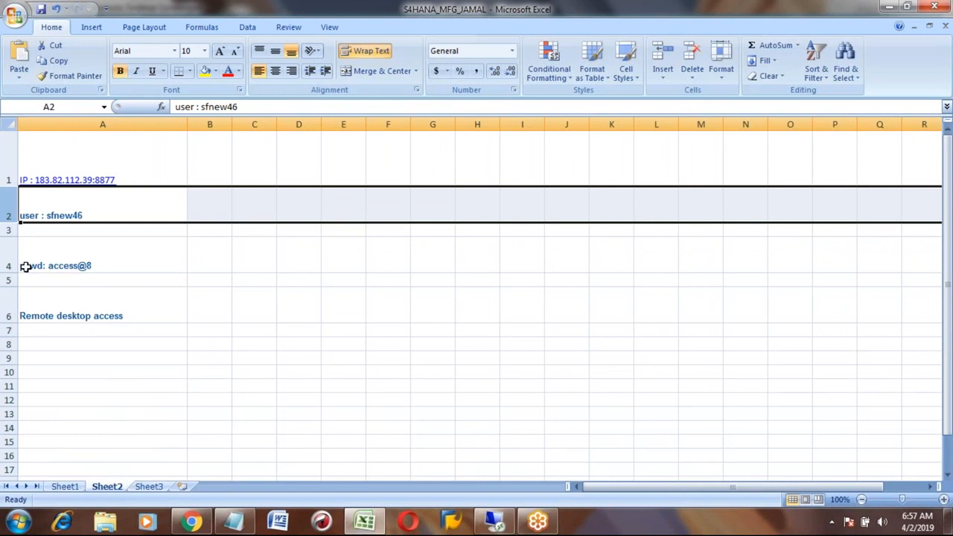
left_click(10, 229)
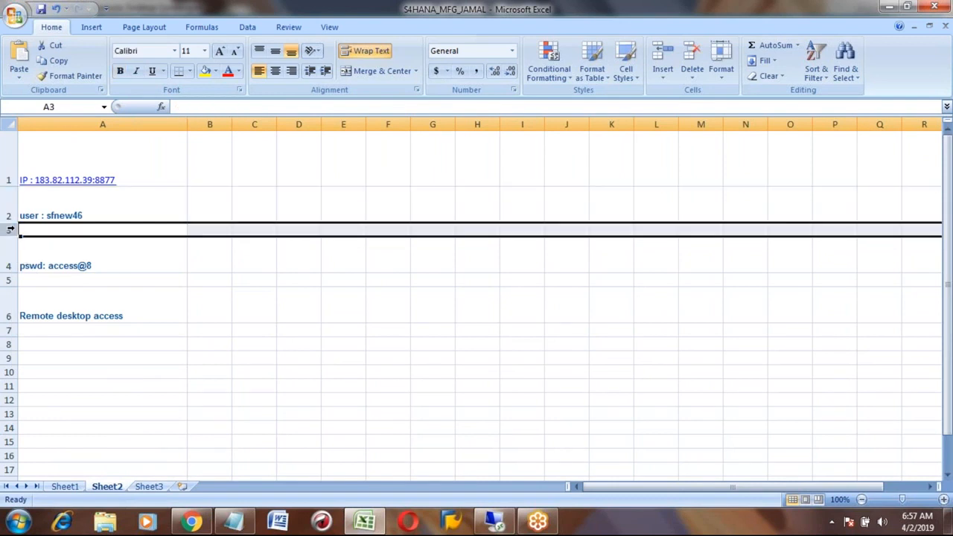
key("ctrl+minus")
left_click(10, 265)
key("ctrl+minus")
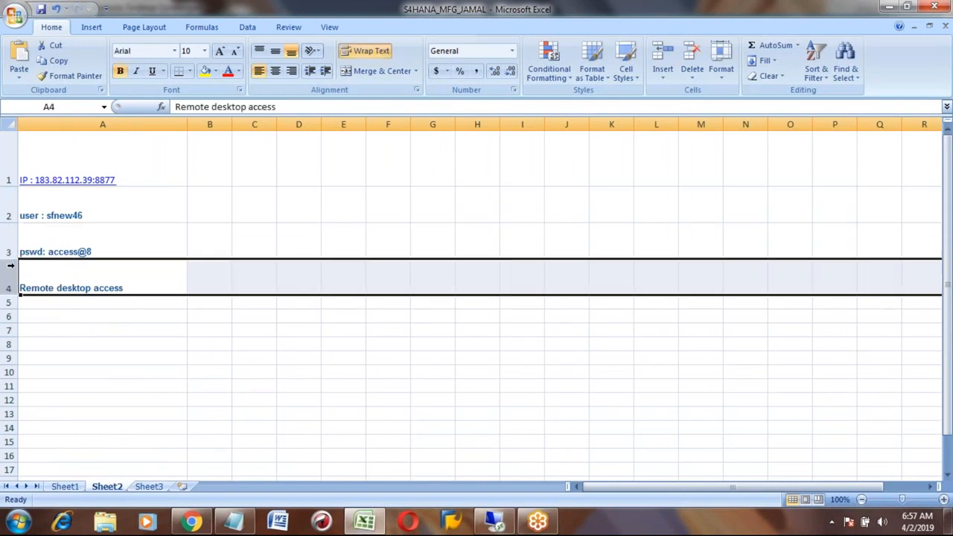
left_click(64, 486)
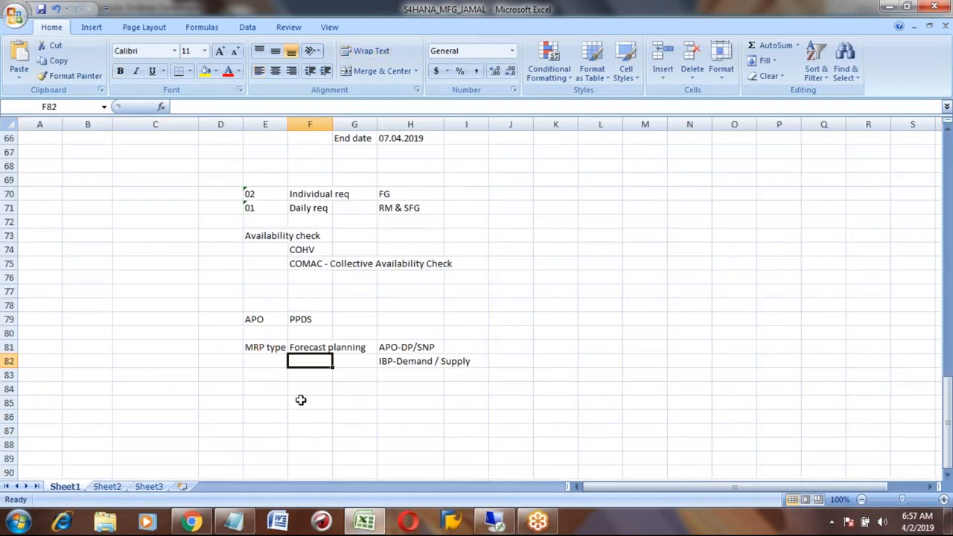
left_click(260, 386)
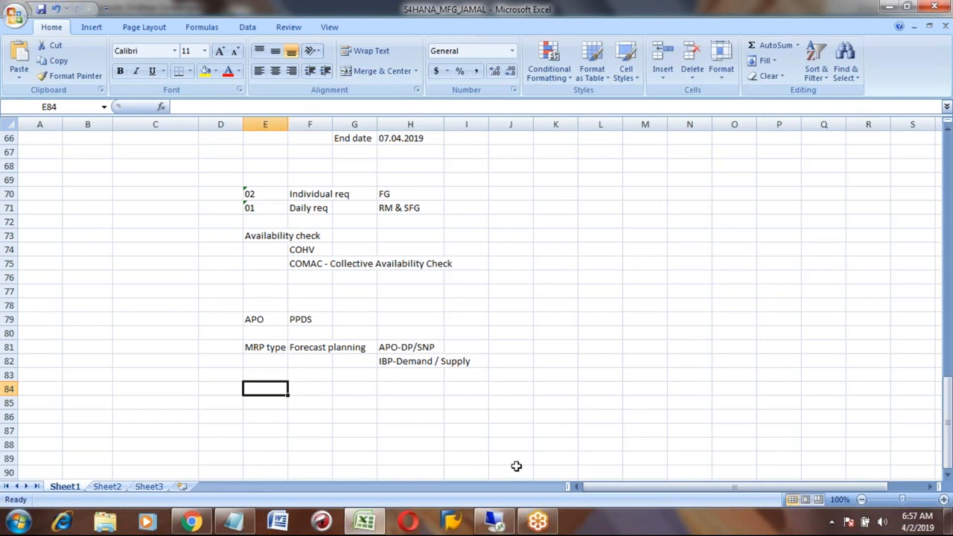
- Put the A100 profile into change mode, keep Execute Printing on, and turn off Document Links - Material
left_click(495, 521)
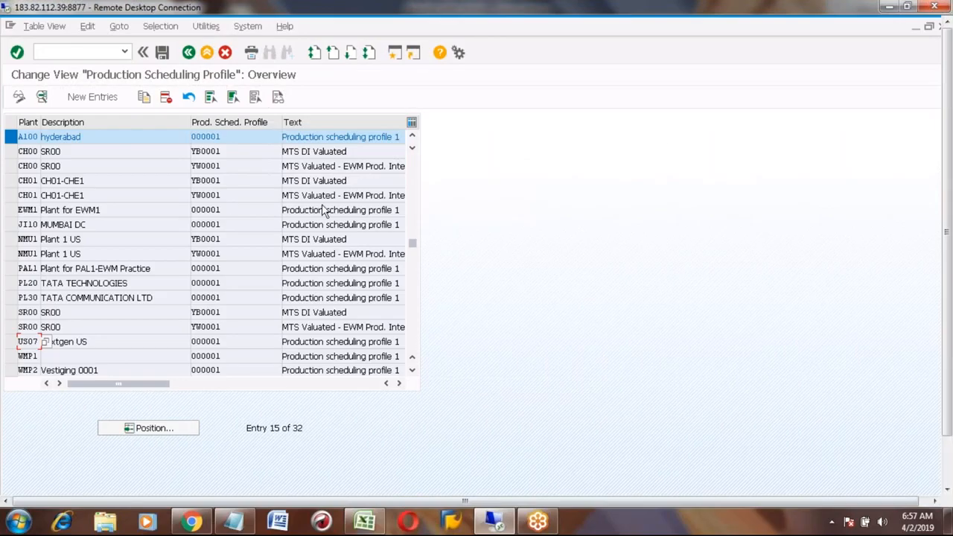
left_click(42, 99)
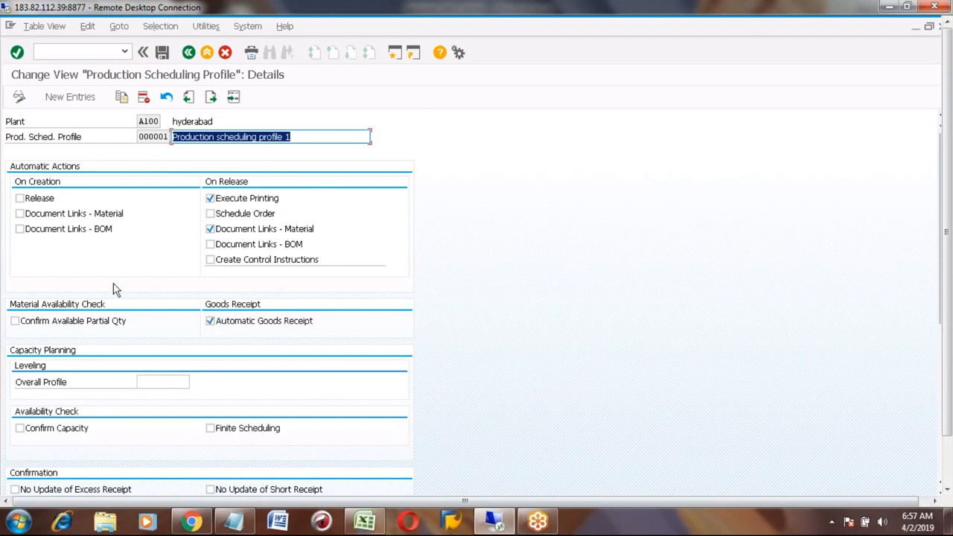
left_click(209, 199)
left_click(211, 229)
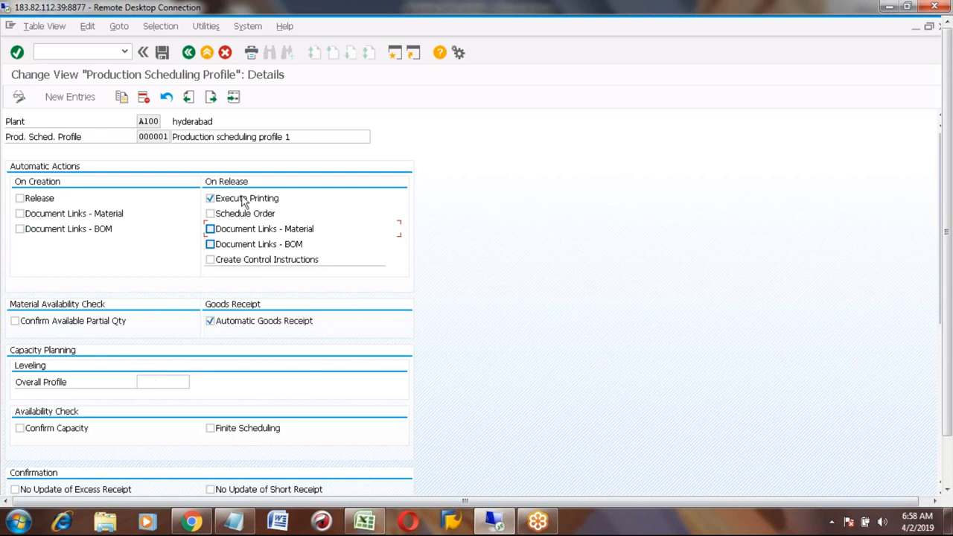
- Tick Release under On Creation and confirm Make-to-Stock Production still shows PP01
left_click(21, 197)
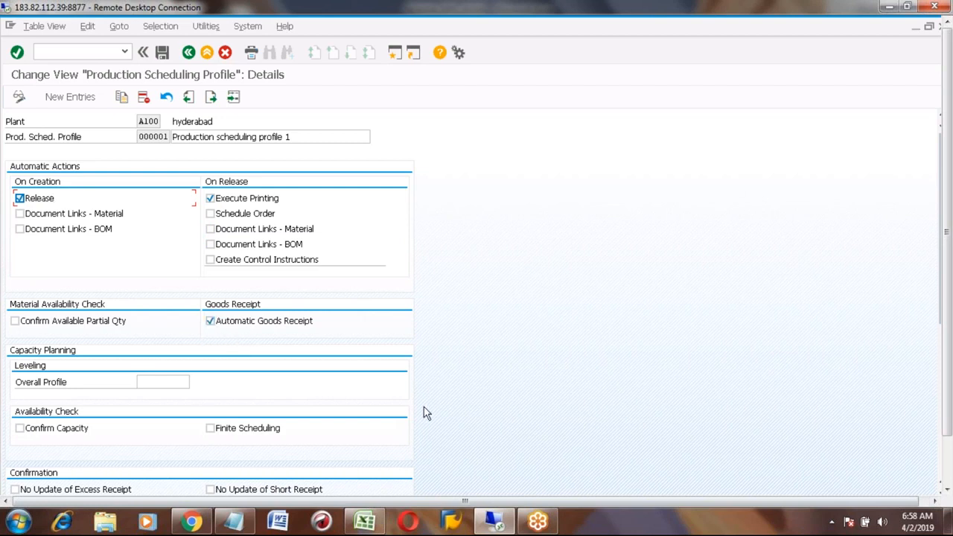
left_click(947, 469)
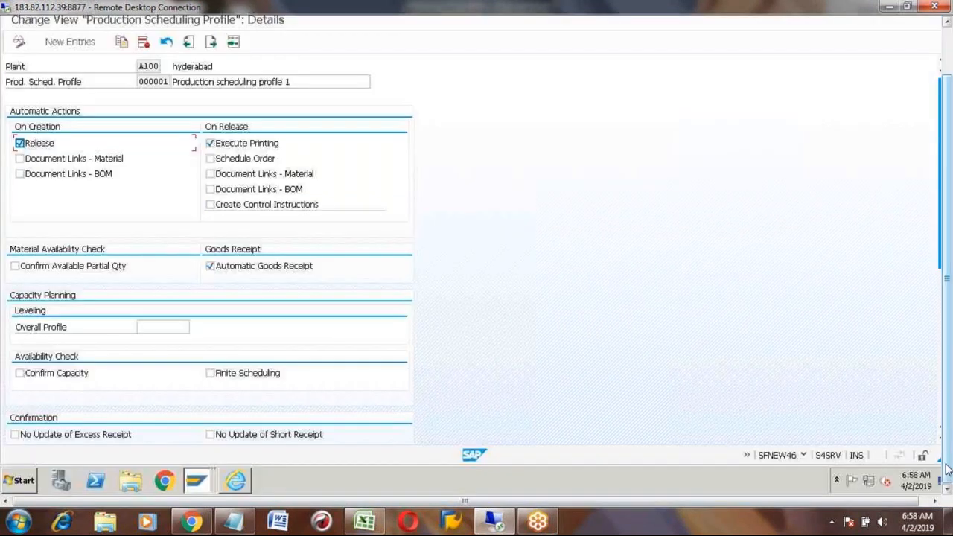
left_click(941, 415)
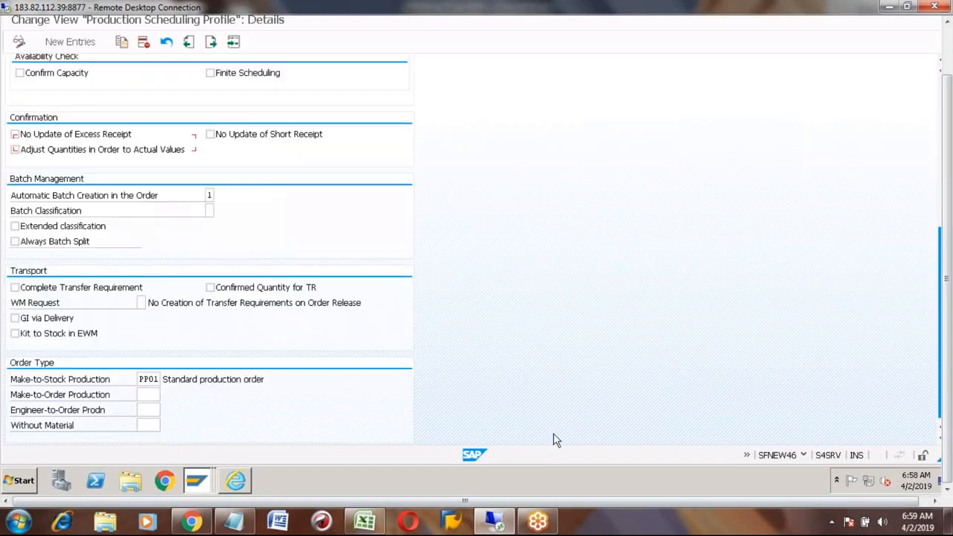
left_click(149, 379)
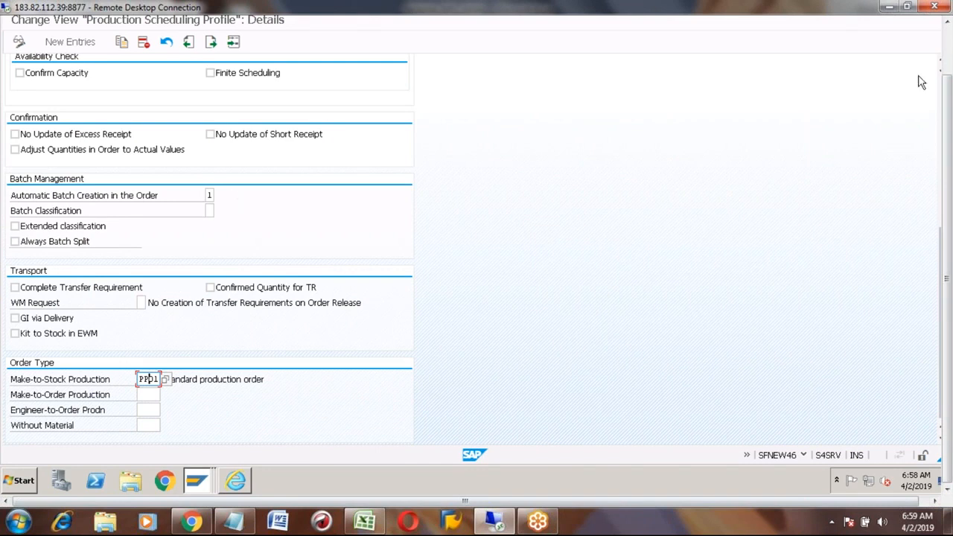
left_click(949, 61)
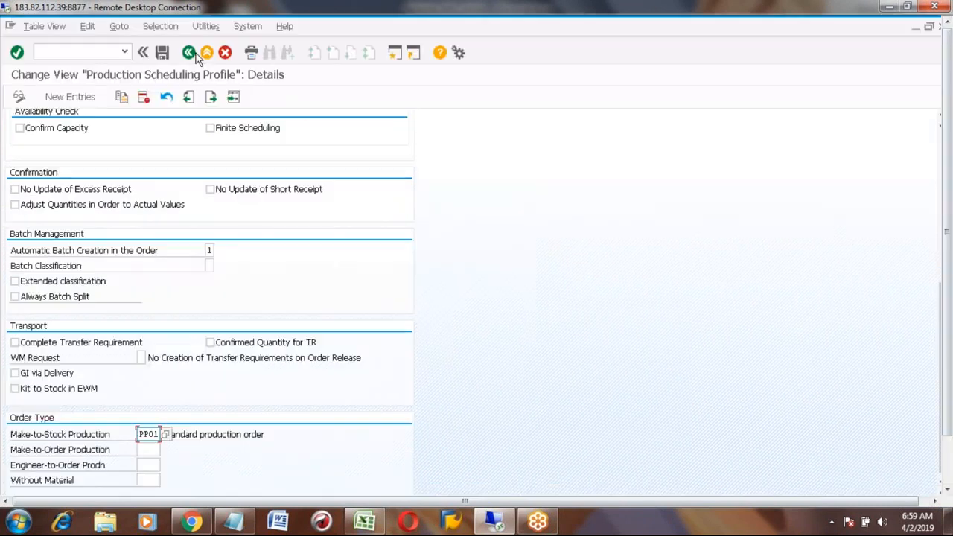
- Save the profile changes on exit and return to HONDA_CAR, closing the IMG overview and help
left_click(189, 52)
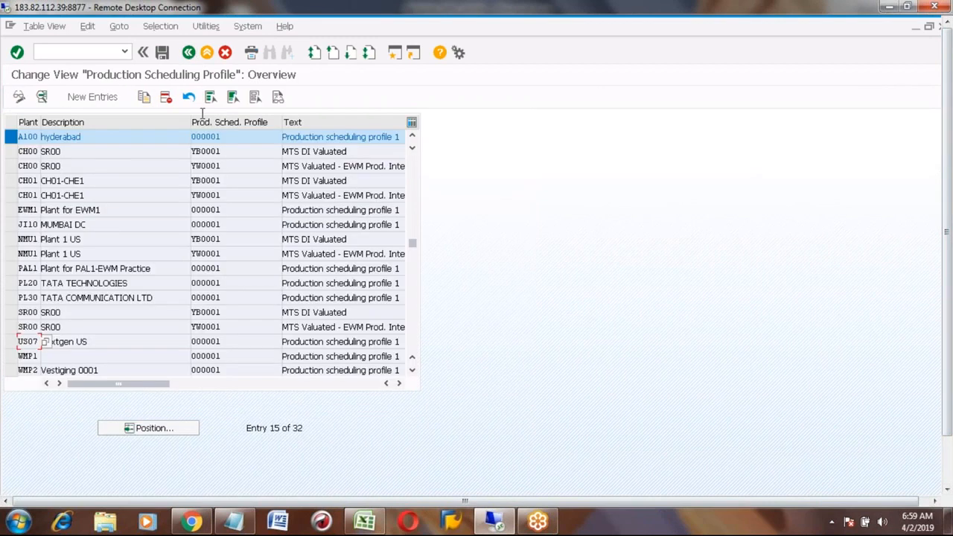
left_click(189, 53)
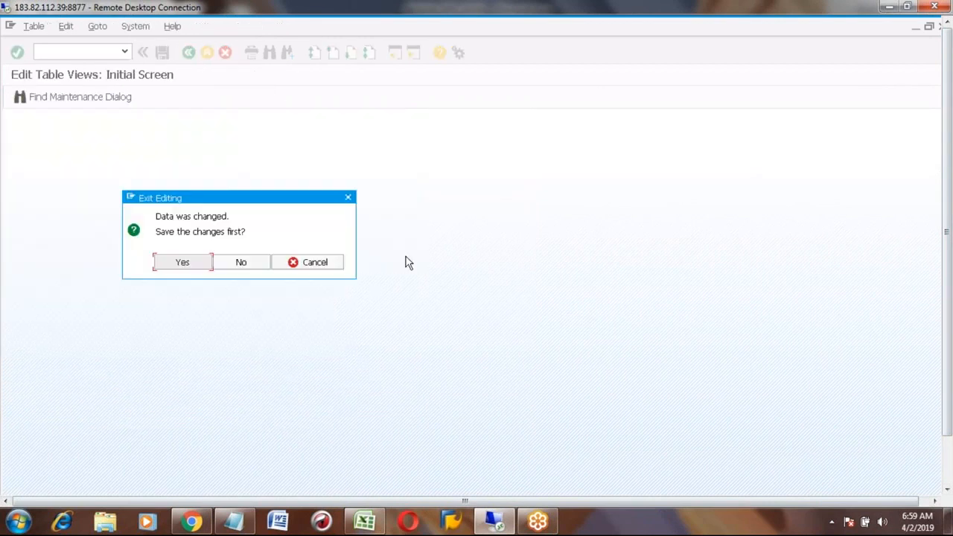
left_click(197, 267)
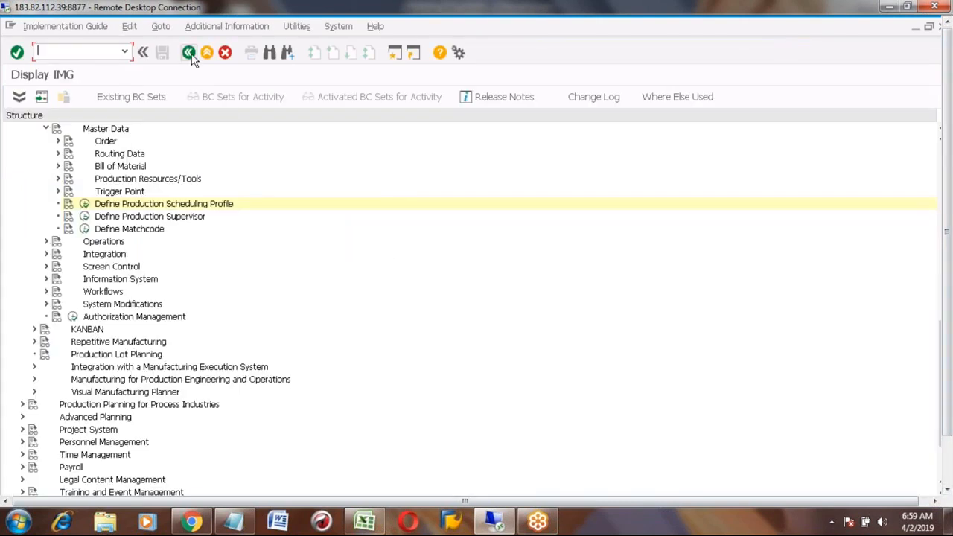
left_click(189, 53)
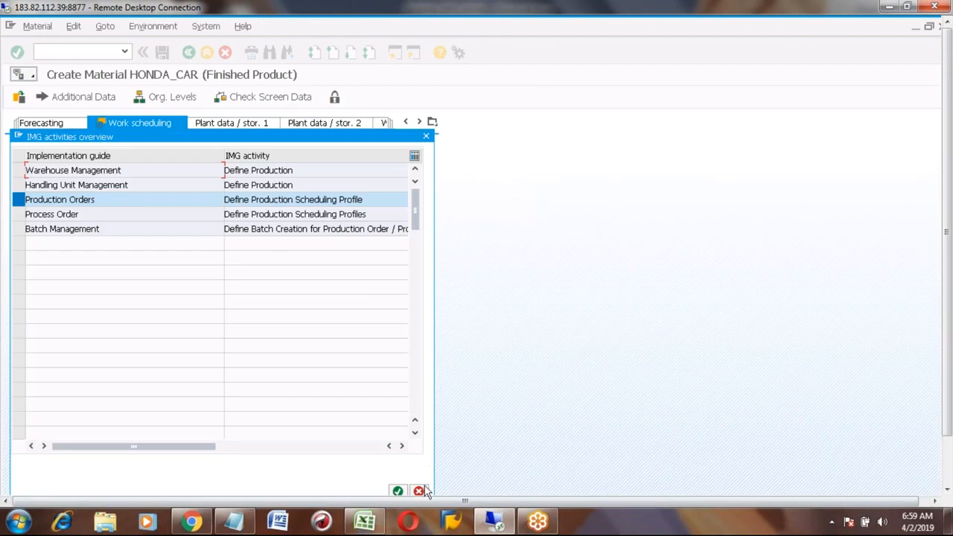
left_click(418, 491)
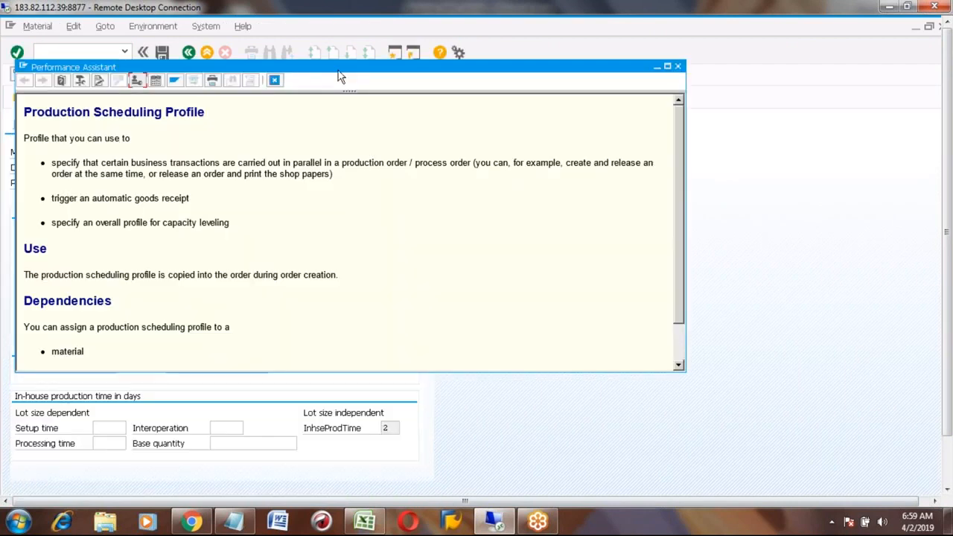
left_click(274, 81)
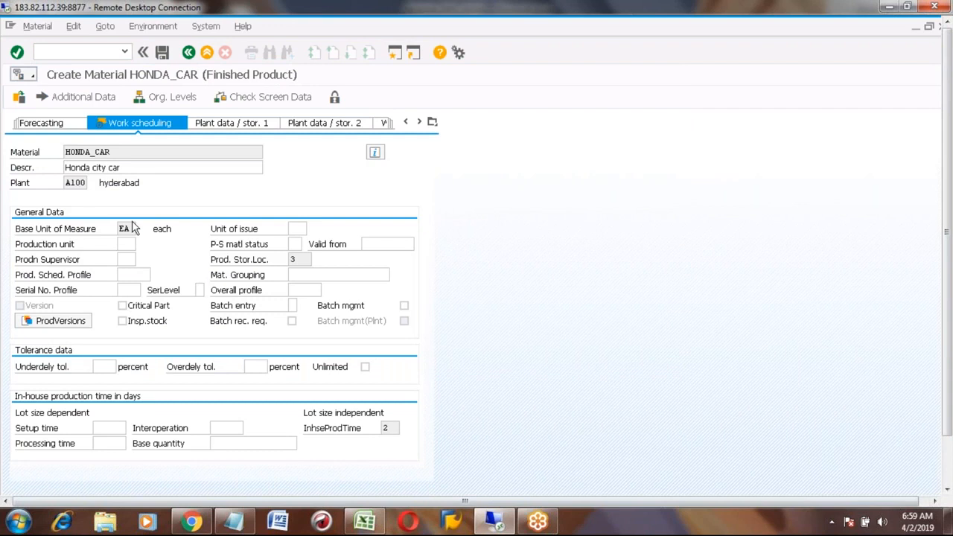
- Assign production scheduling profile 000001 for plant A100 from the Prod. Sched. Profile lookup
left_click(127, 276)
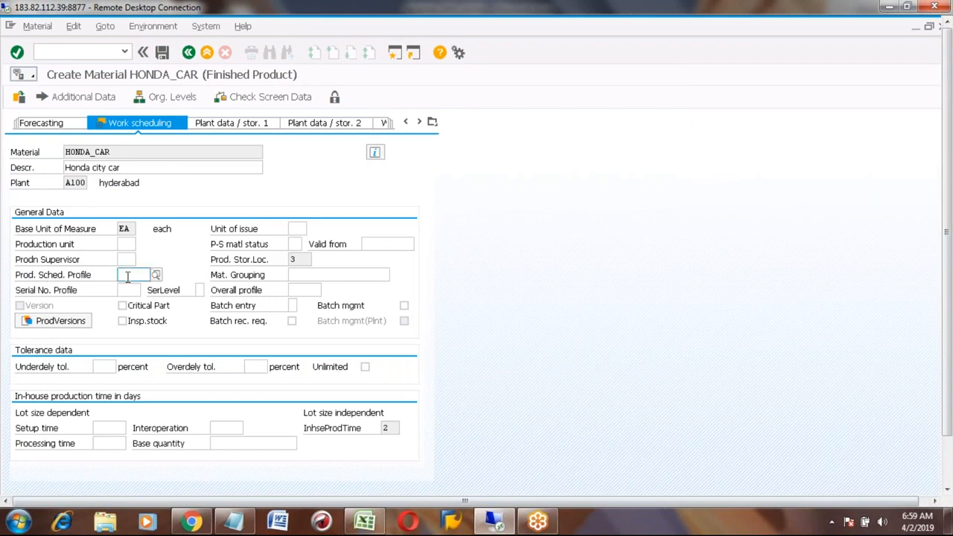
left_click(157, 275)
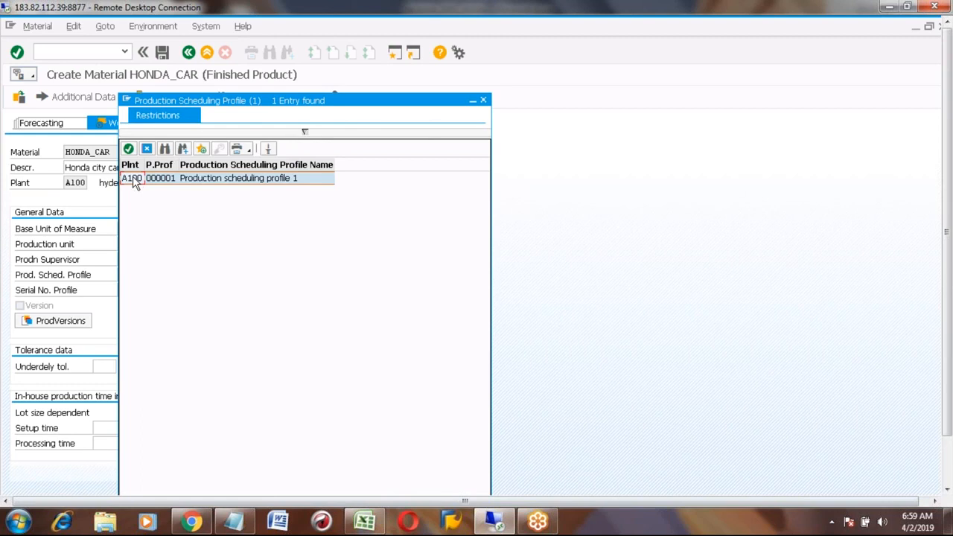
double_click(136, 182)
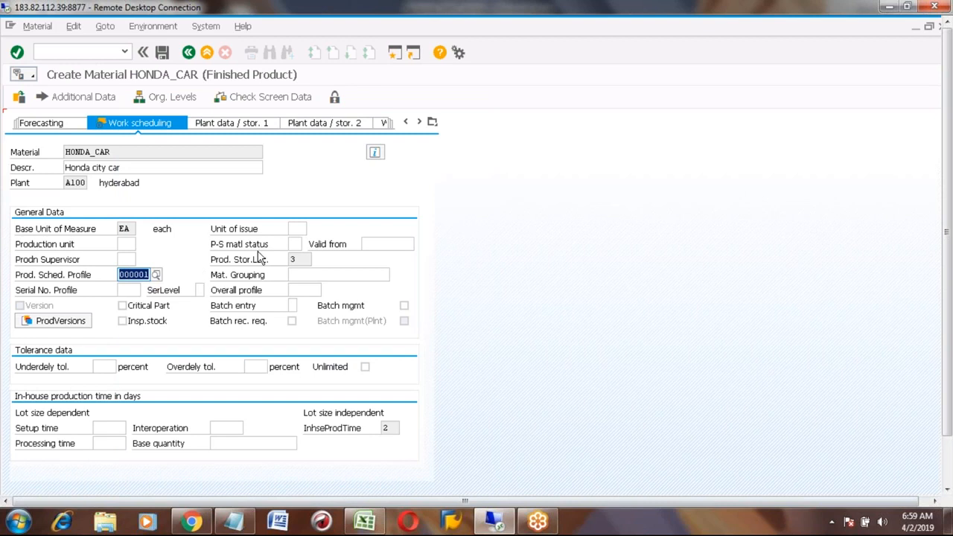
left_click(296, 227)
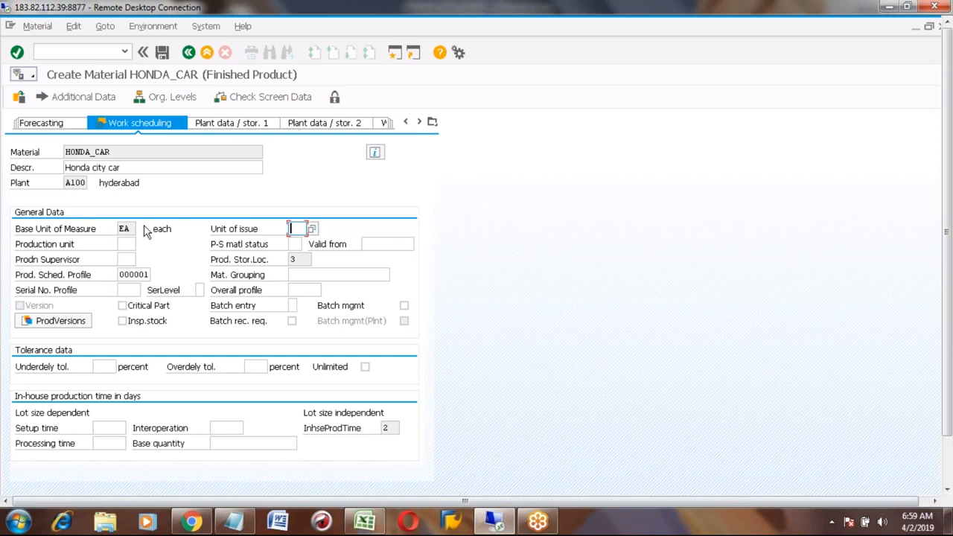
left_click(134, 229)
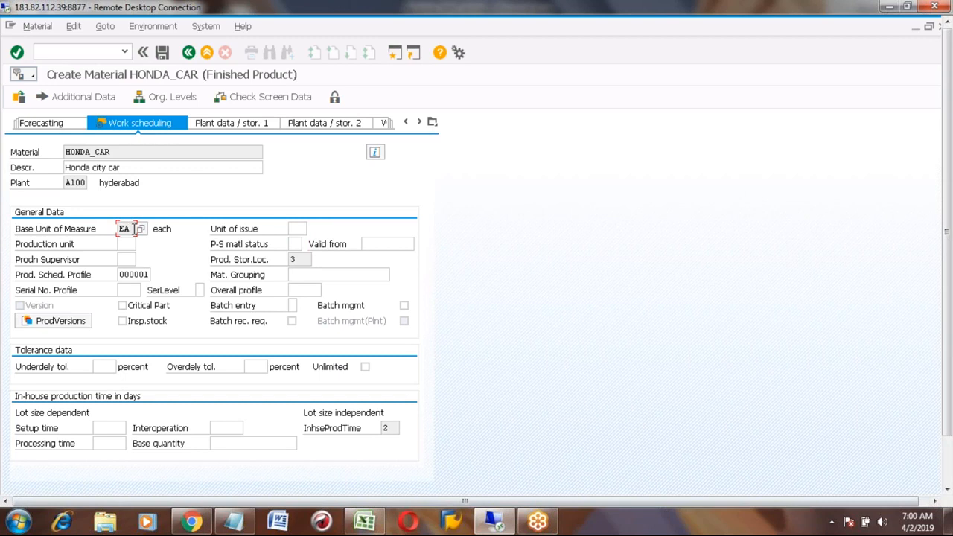
left_click_drag(134, 228, 114, 231)
left_click(112, 229)
left_click(294, 229)
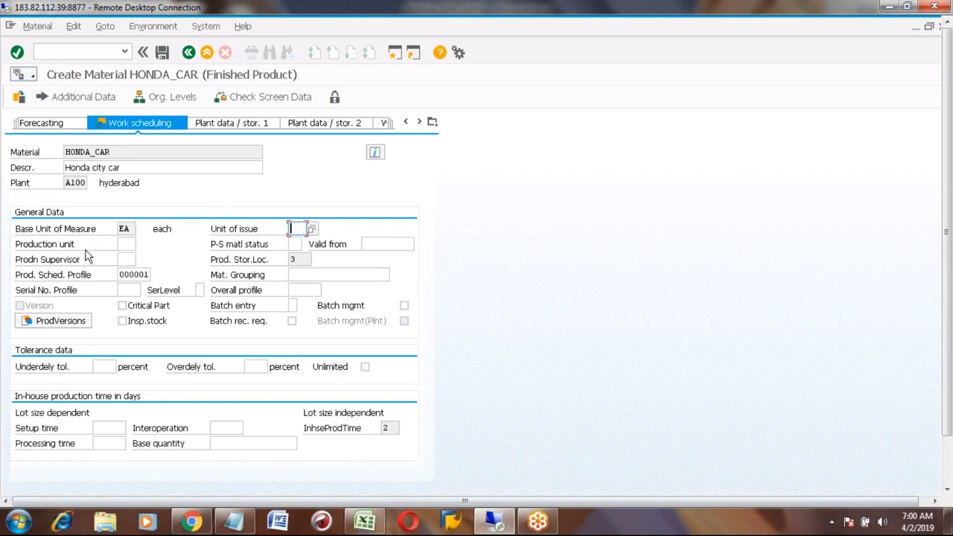
left_click(124, 243)
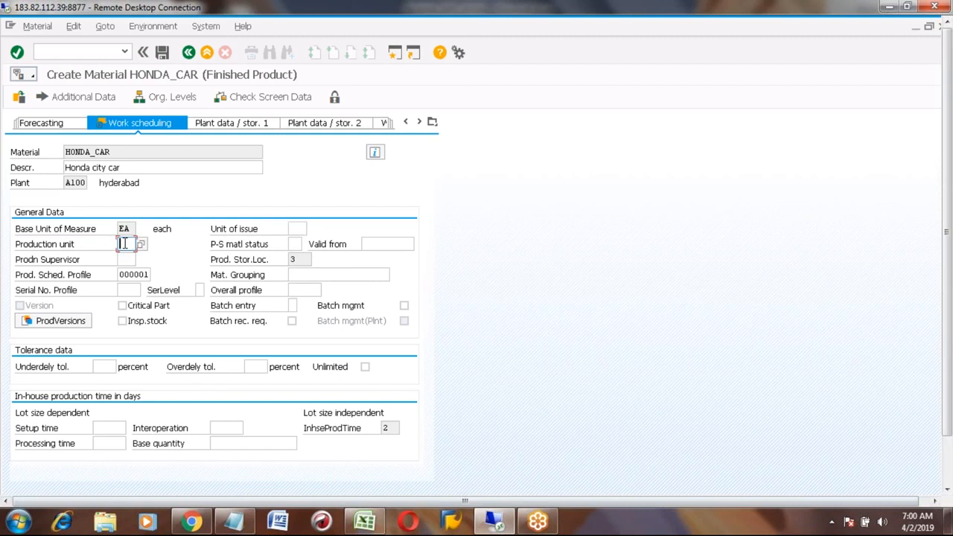
left_click(49, 248)
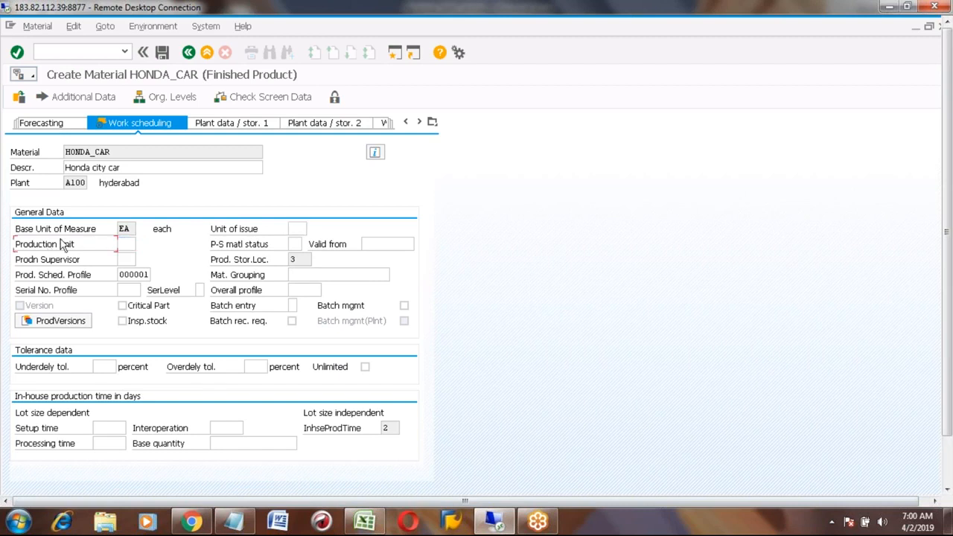
left_click(124, 230)
left_click(128, 245)
left_click(128, 228)
left_click(127, 245)
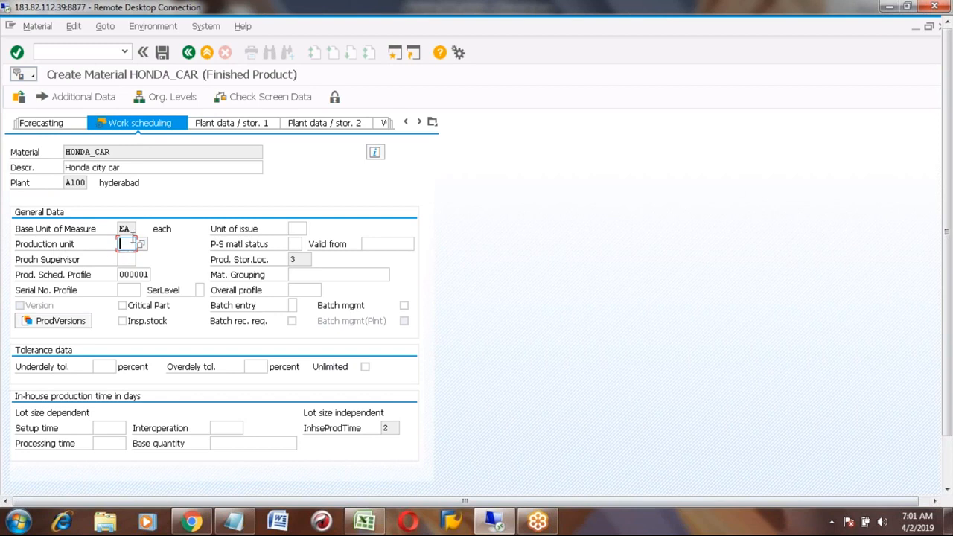
left_click(130, 228)
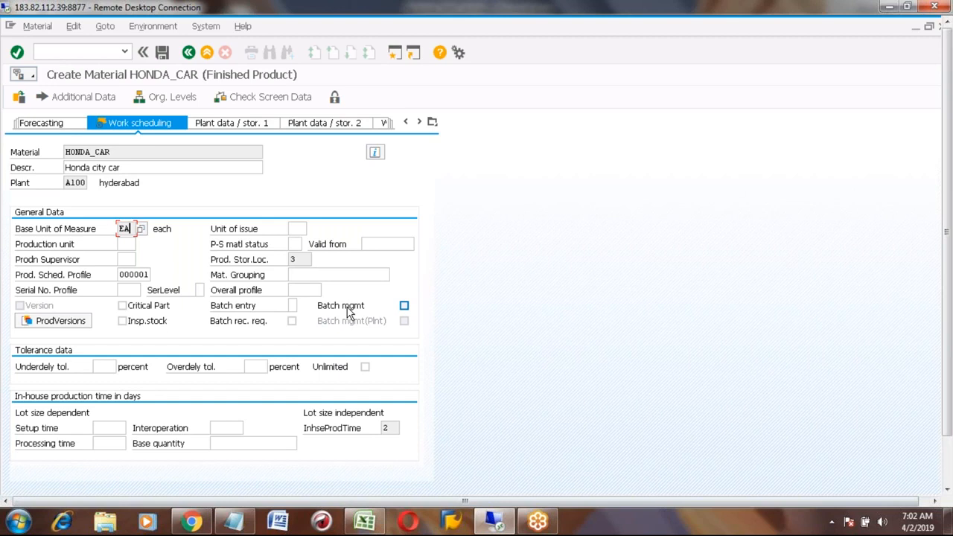
- Enable batch management for HONDA_CAR on Work scheduling, then bring up the Excel notes
left_click(405, 306)
left_click(408, 322)
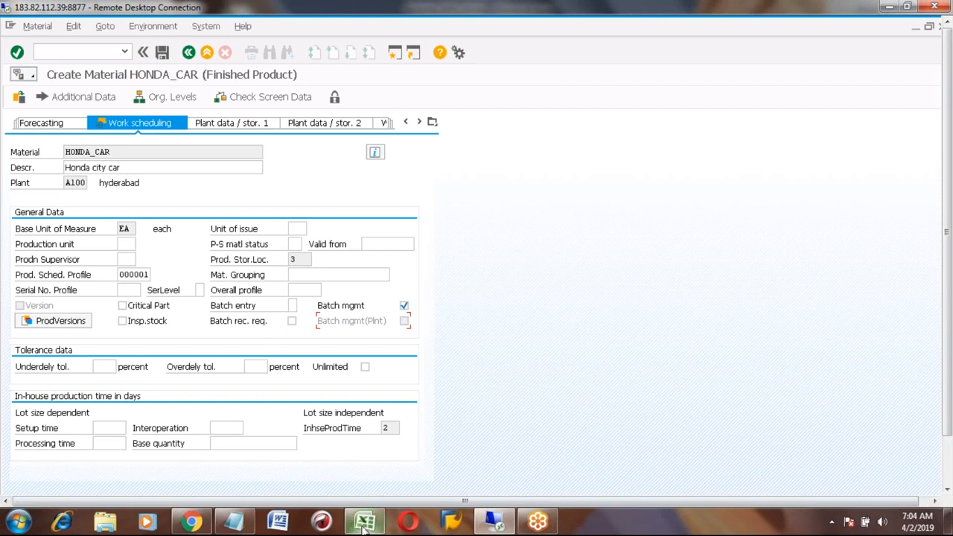
left_click(365, 521)
- Add 'Any transactions like stock posted for this mateial.' in cell E85, then return to SAP
left_click(274, 408)
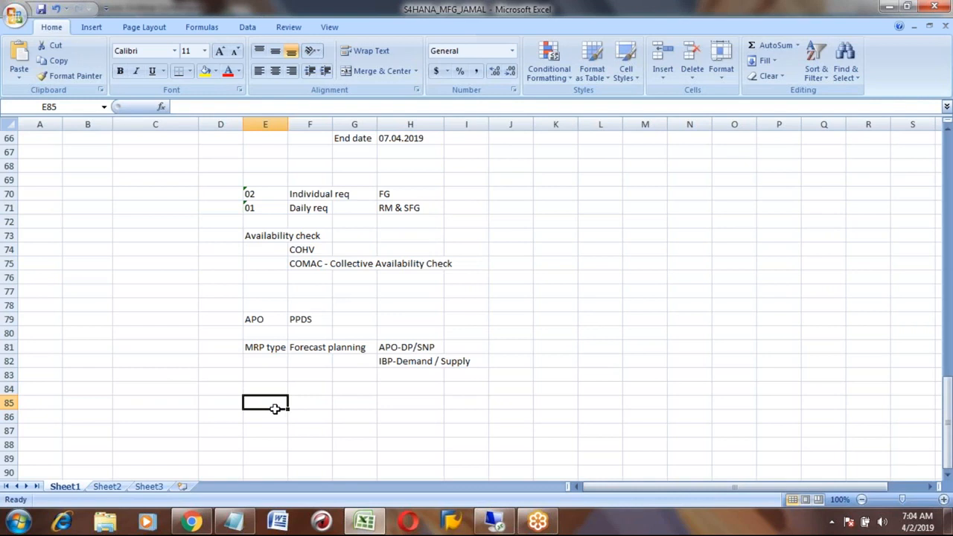
type("A")
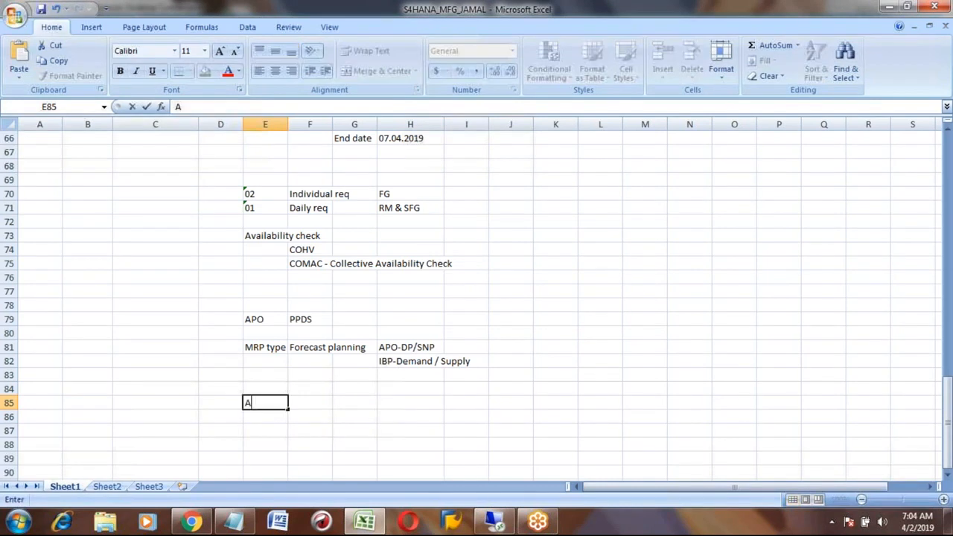
type("ny transactions l")
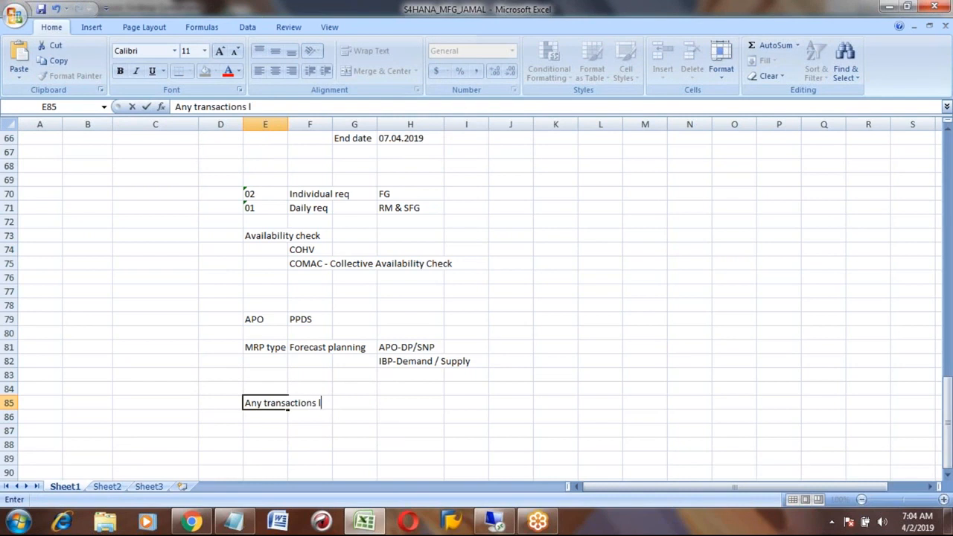
type("ike stock p")
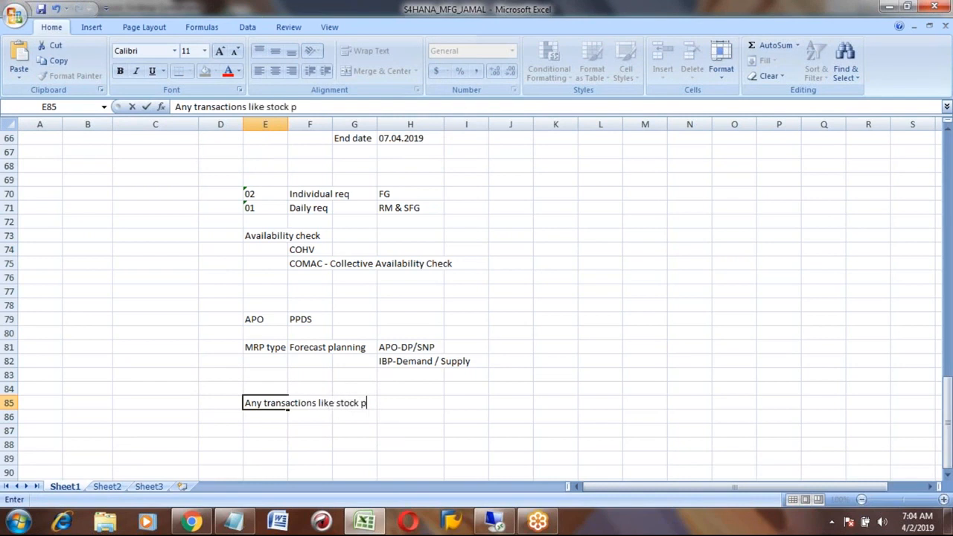
type("osted for ")
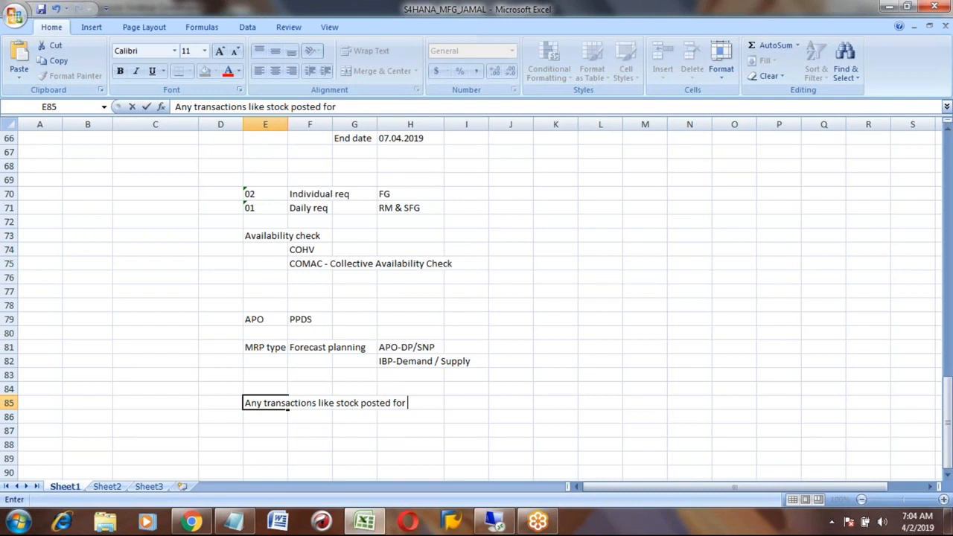
type("this mateial.")
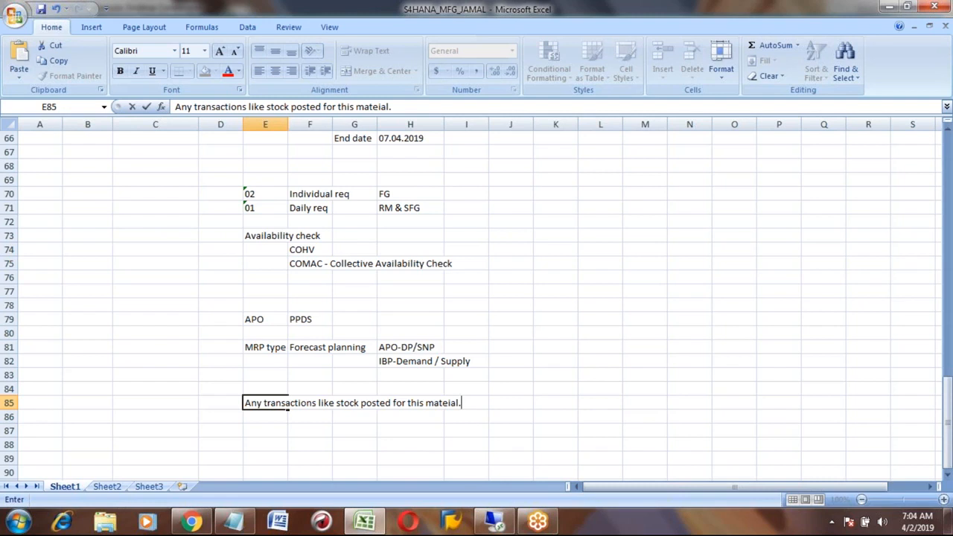
key("alt+Tab")
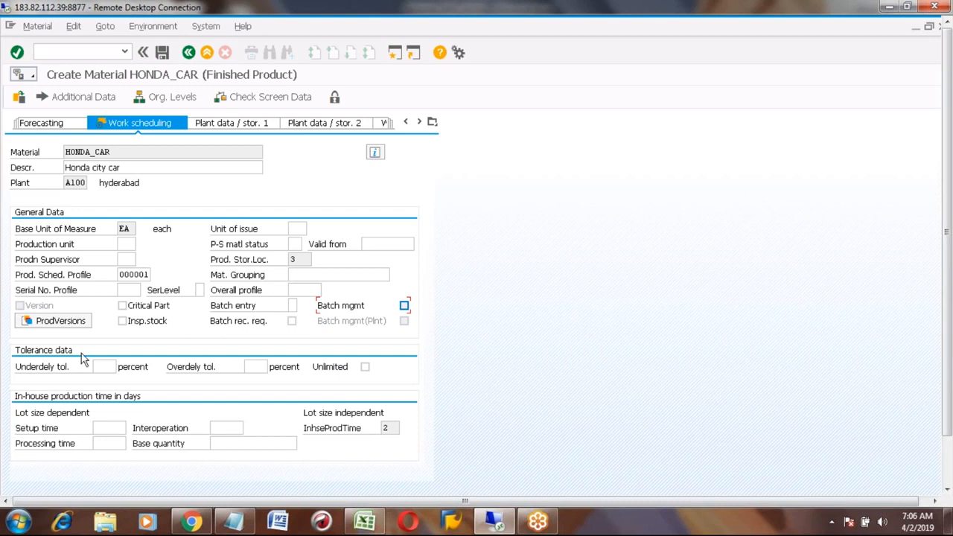
left_click(58, 321)
left_click(370, 523)
left_click(252, 209)
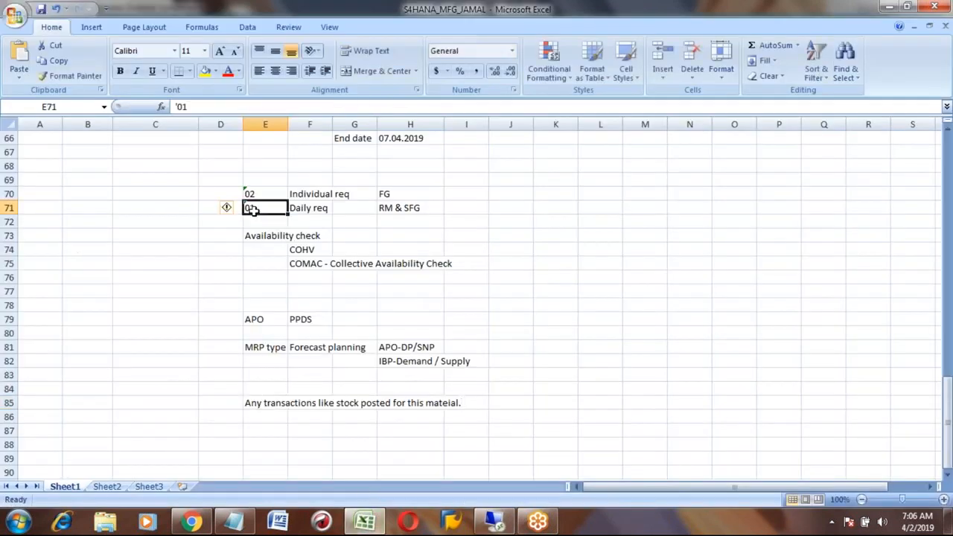
key("Page_Up")
key("Up")
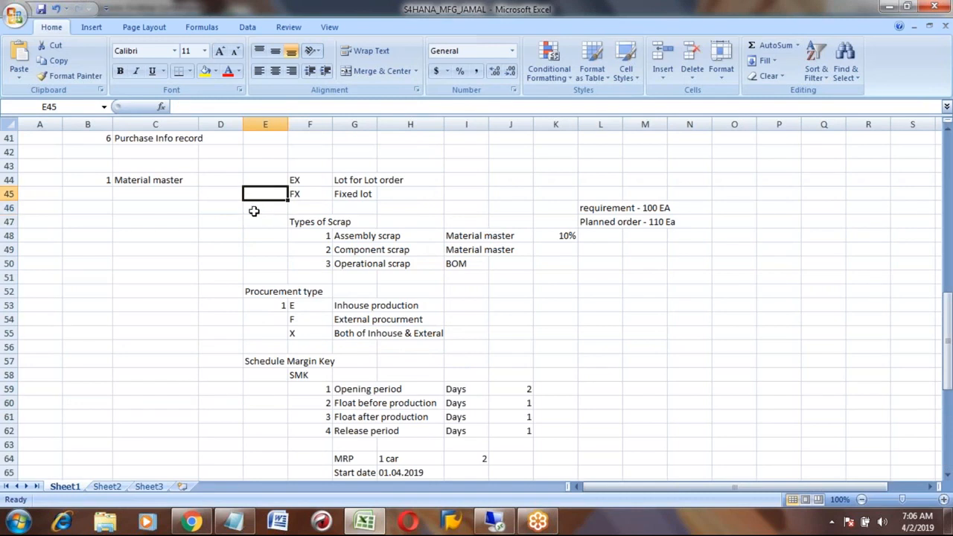
scroll(253, 208, "up", 3)
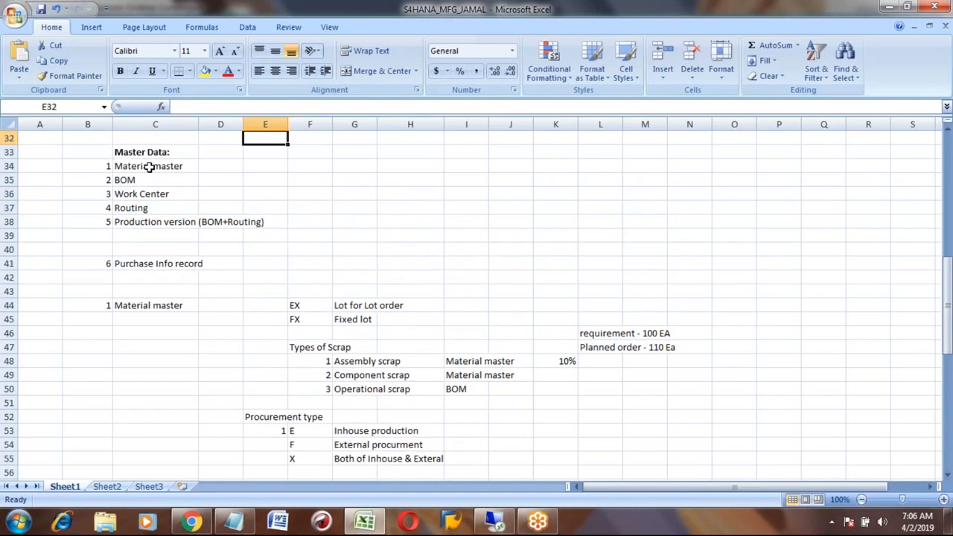
left_click(146, 165)
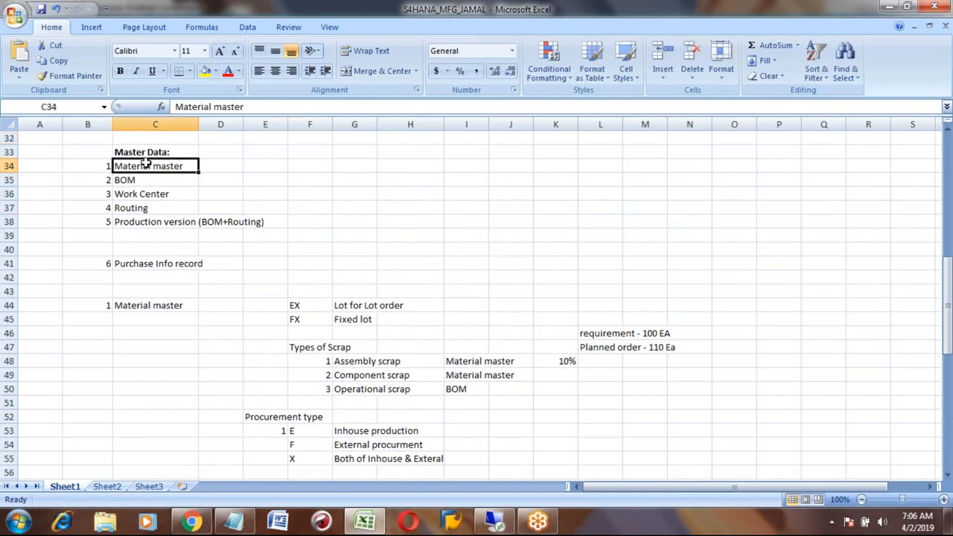
key("Down")
key("Down")
key("Down")
key("Down")
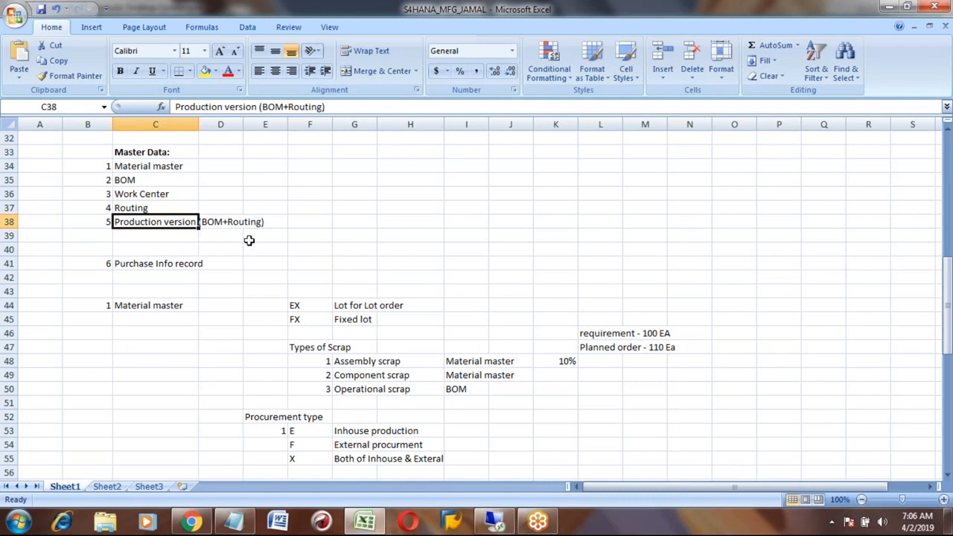
key("alt+Tab")
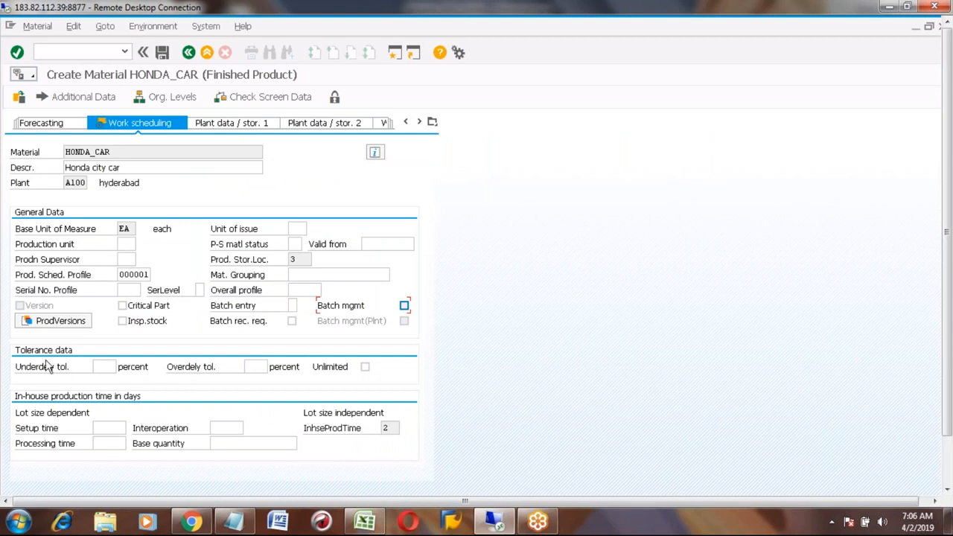
- Enter a 10 percent overdelivery tolerance for HONDA_CAR, then switch to the Excel notes
left_click(107, 368)
left_click(253, 367)
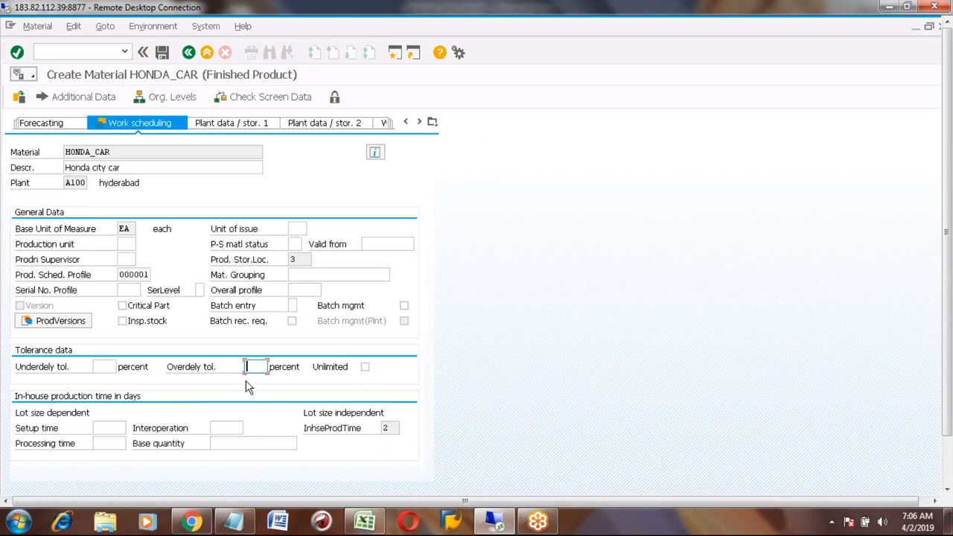
left_click(102, 366)
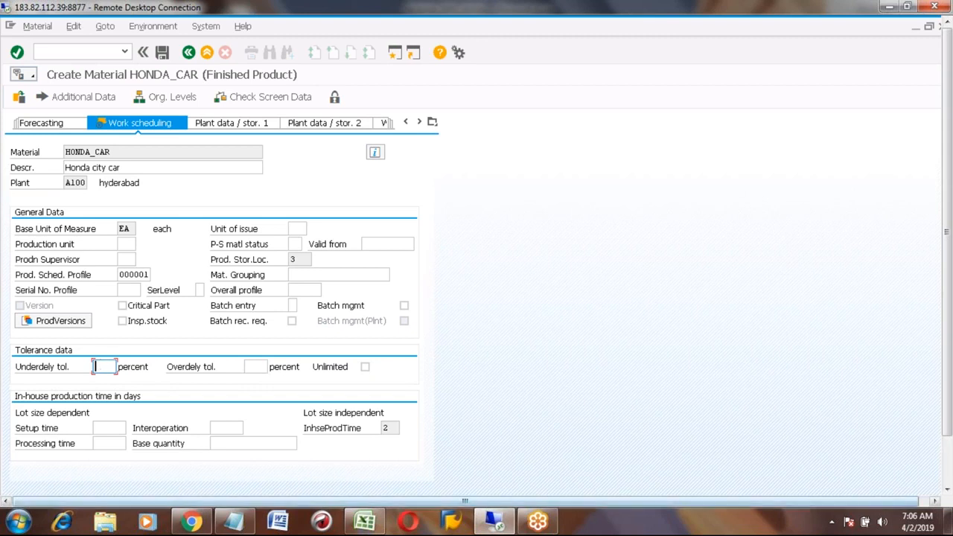
left_click(255, 366)
type("10")
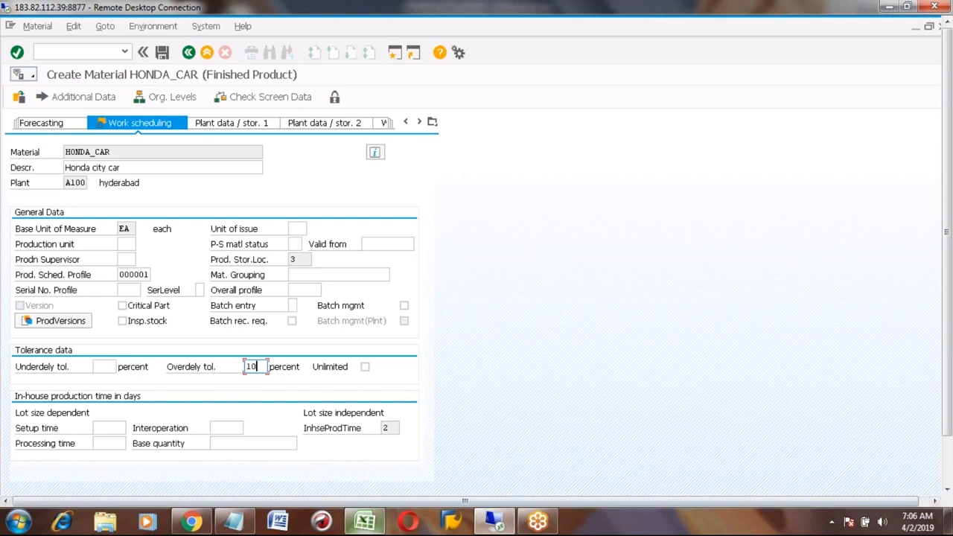
left_click(365, 521)
left_click(362, 444)
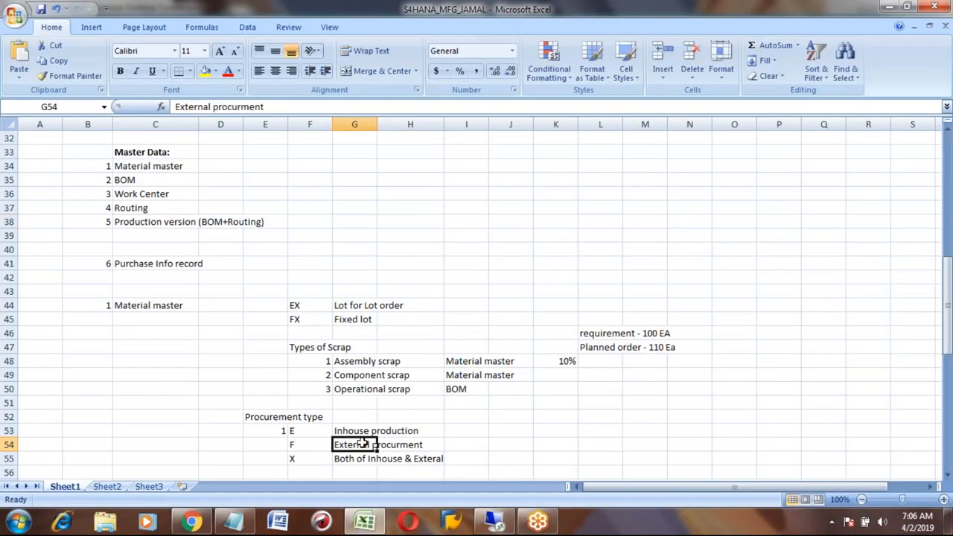
- Add example rows: Production order 50 EA in row 87 and GR 50 EA in row 88
key("Page_Down")
key("Page_Down")
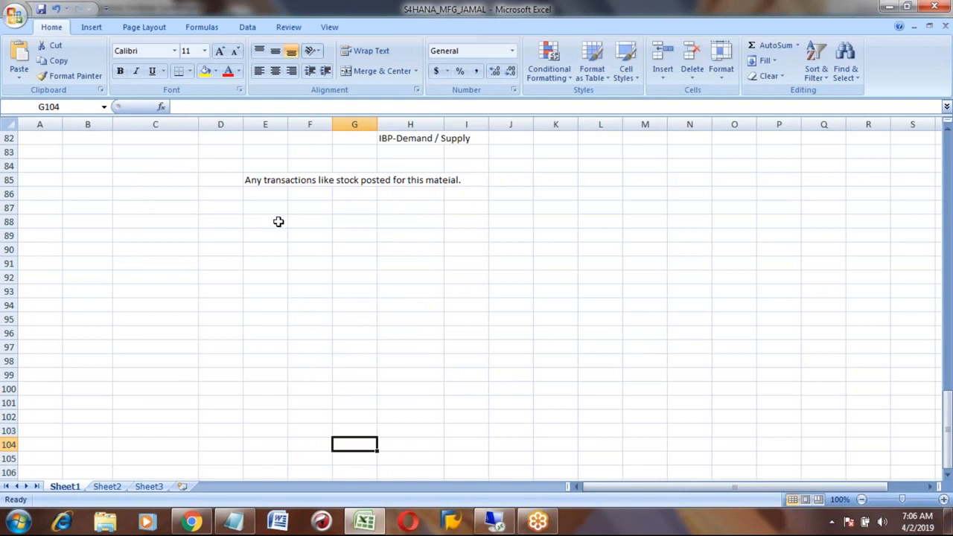
type("Pro")
key("BackSpace")
key("BackSpace")
key("BackSpace")
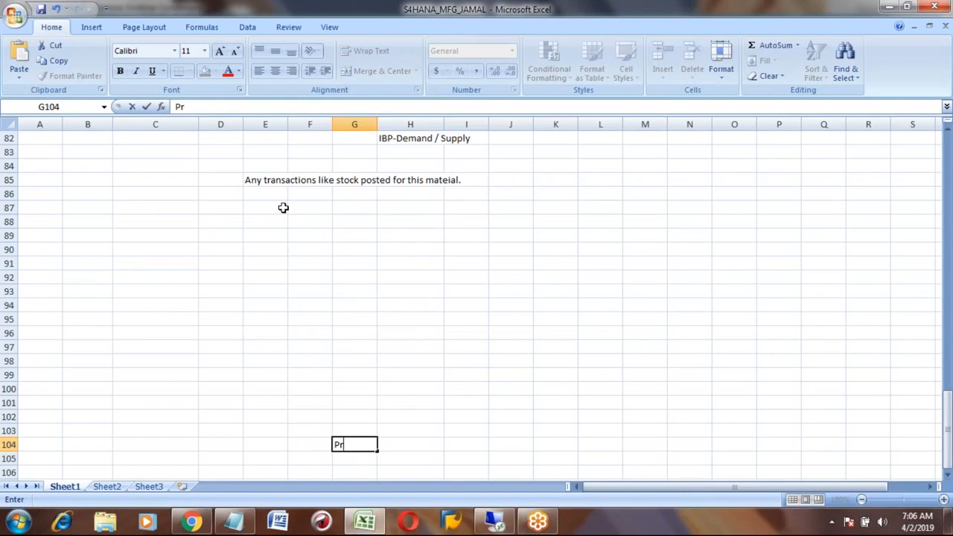
left_click(262, 204)
type("Production order")
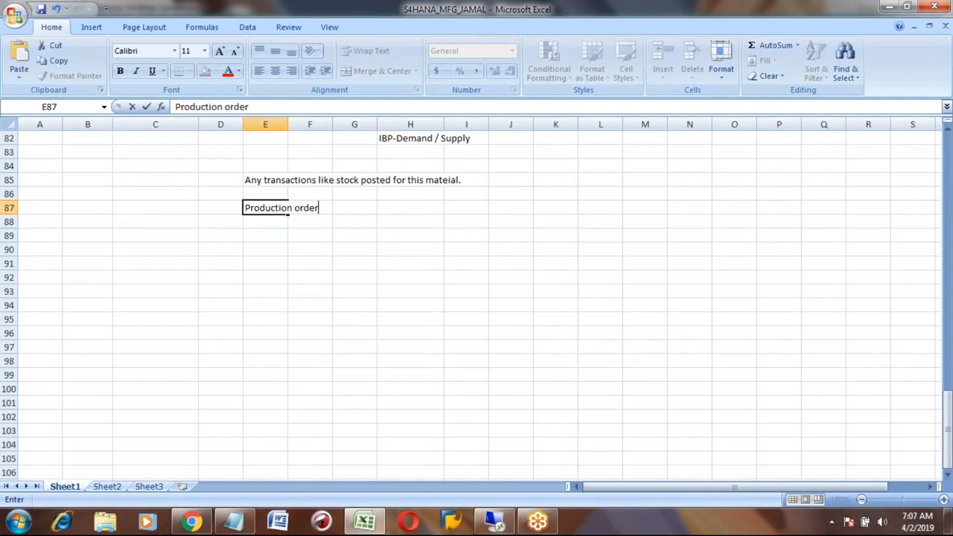
key("Tab")
key("Tab")
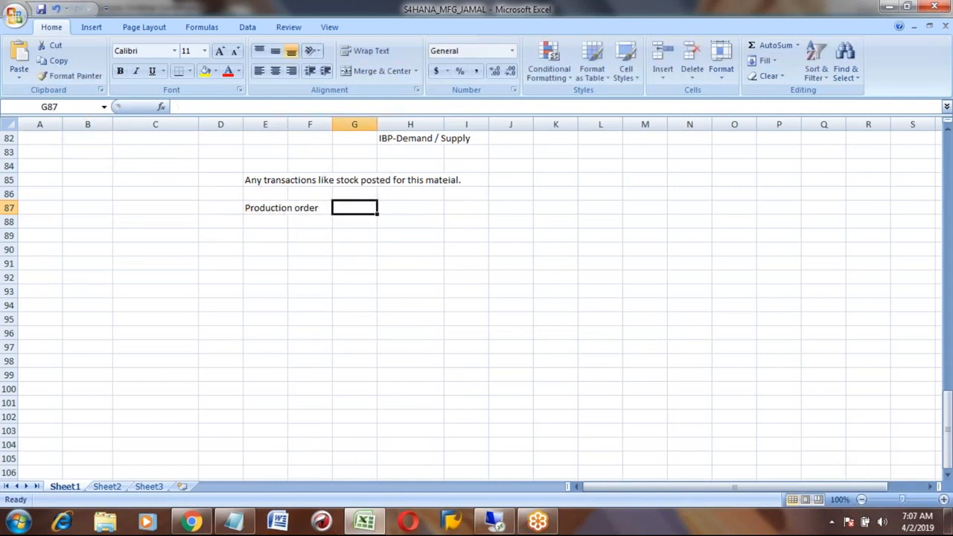
type("50 EA")
key("Return")
key("Up")
key("Down")
key("Left")
key("Left")
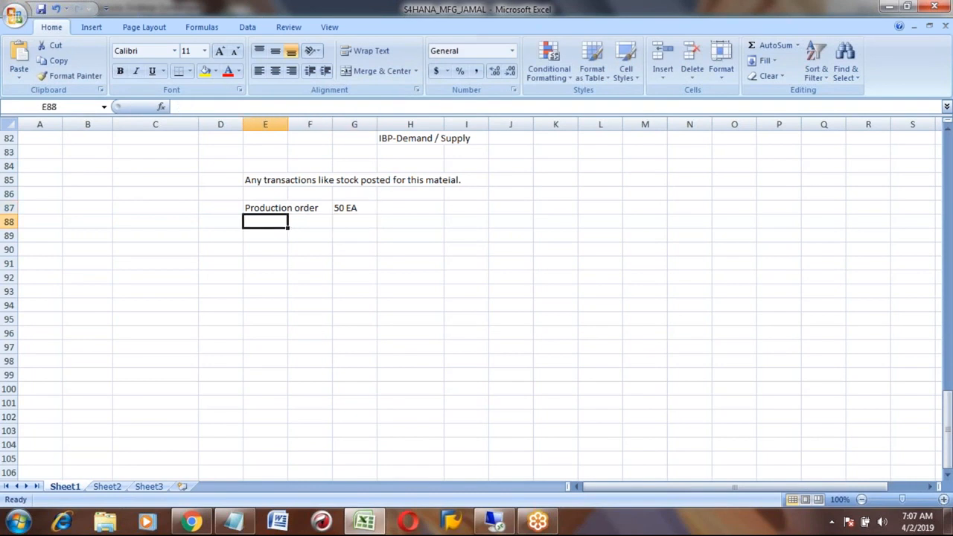
type("GR")
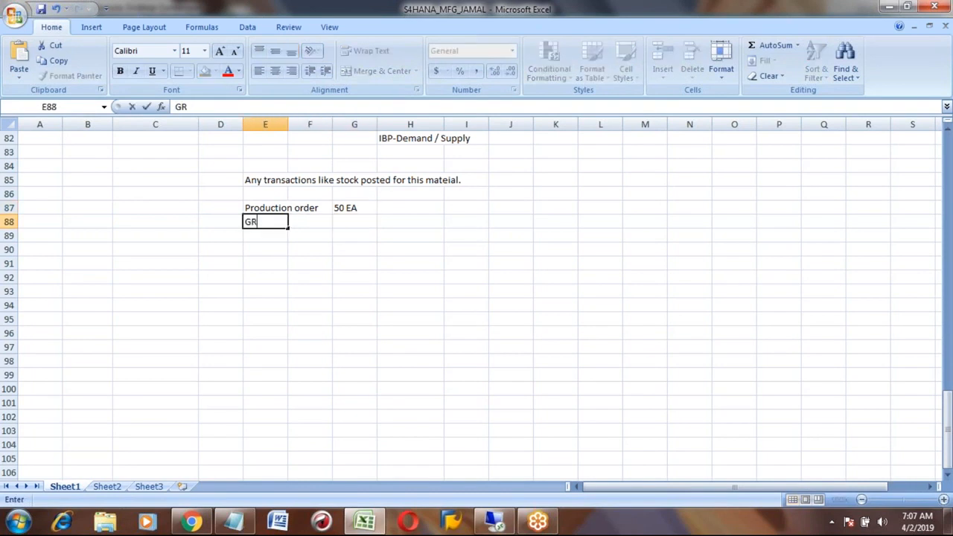
key("Tab")
key("Tab")
type("50")
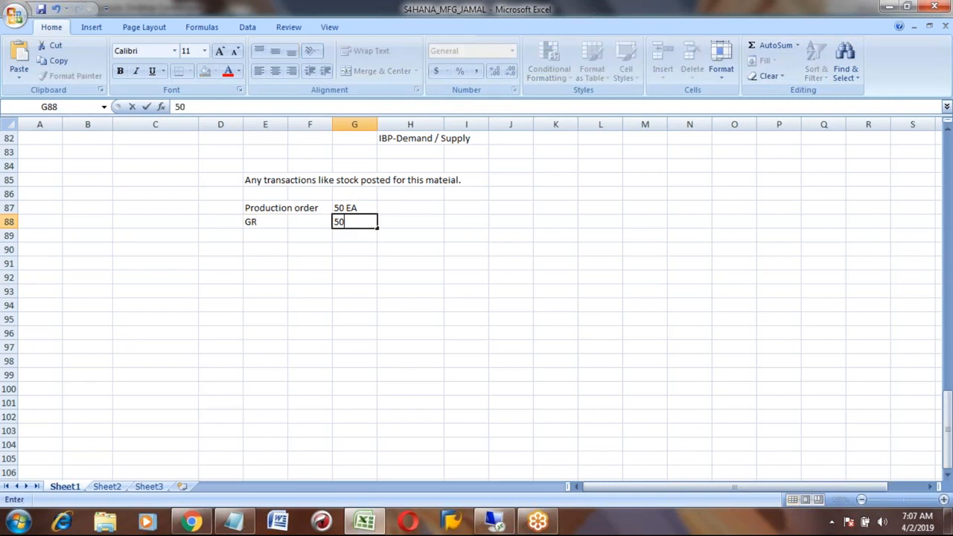
type(" EA")
key("Return")
- Note 10% in H87 beside the production order's 50 EA, checking the tolerance in SAP
key("Up")
key("Left")
key("Left")
key("Right")
key("Right")
key("Up")
key("Right")
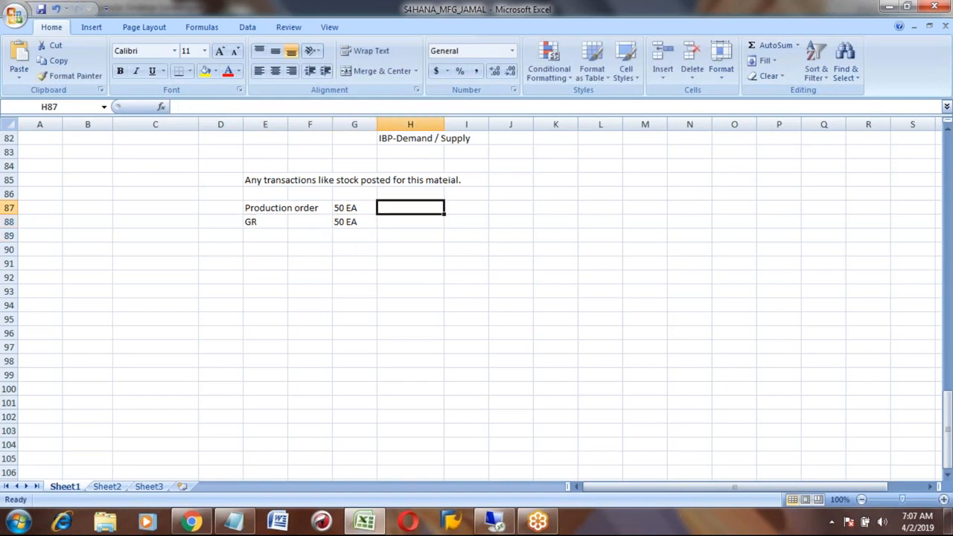
key("alt+Tab")
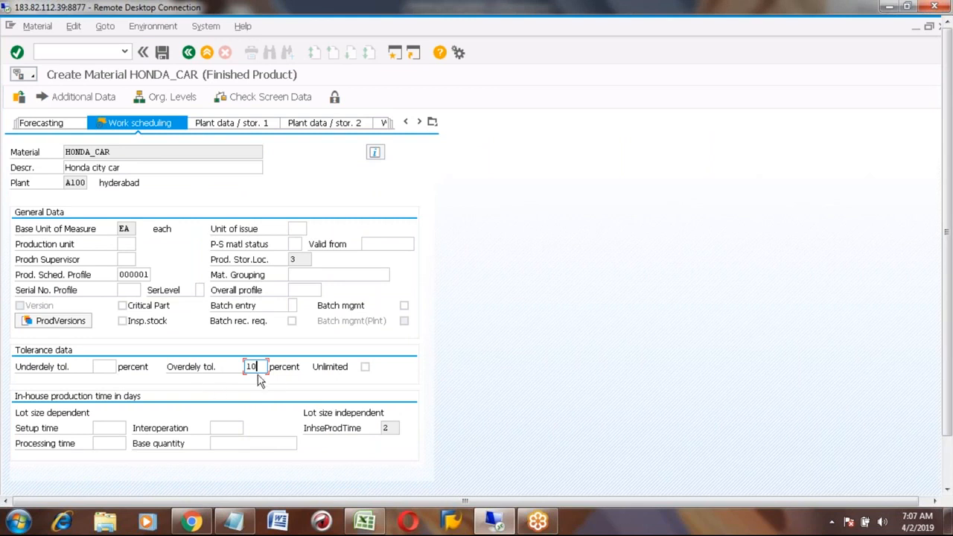
key("alt+Tab")
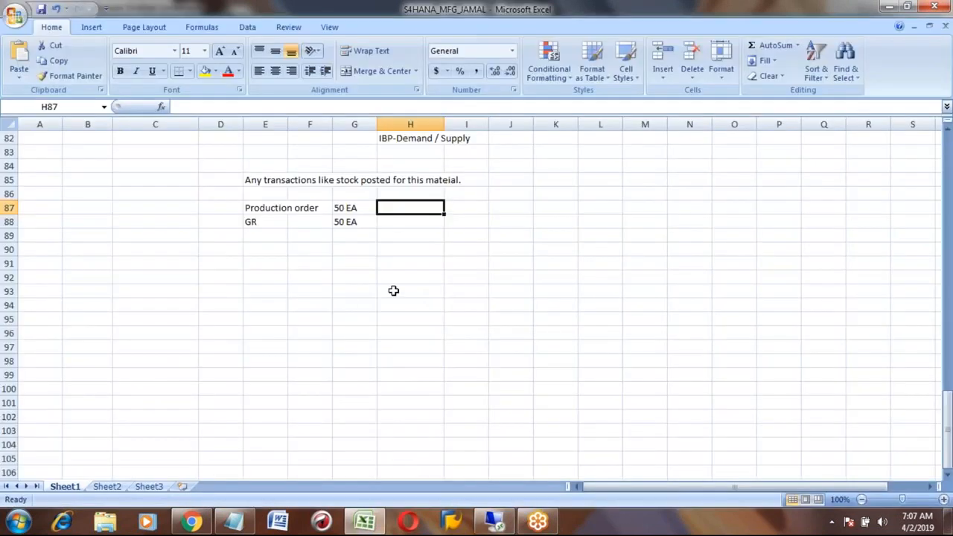
type("10%")
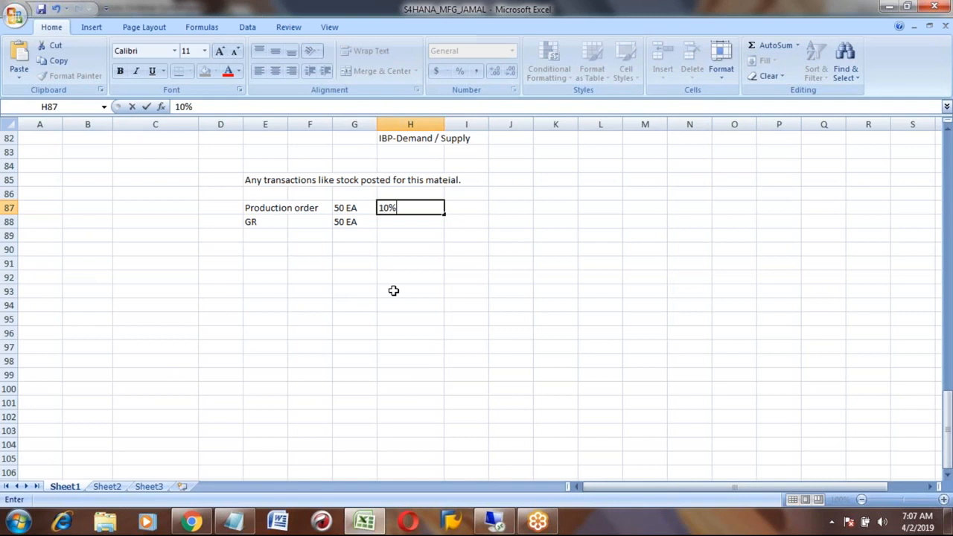
key("Return")
- Raise the GR quantity in G88 to 55 EA
key("Left")
key("Up")
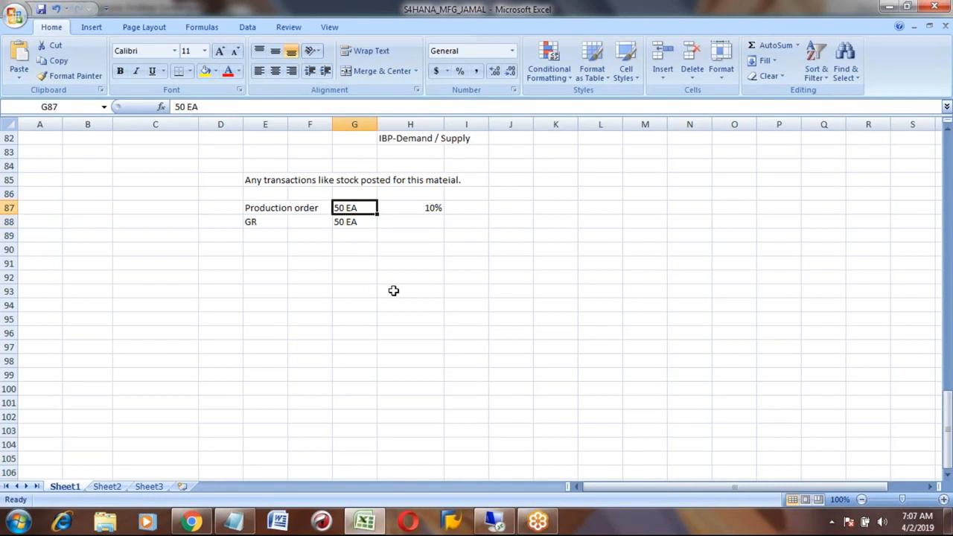
key("Down")
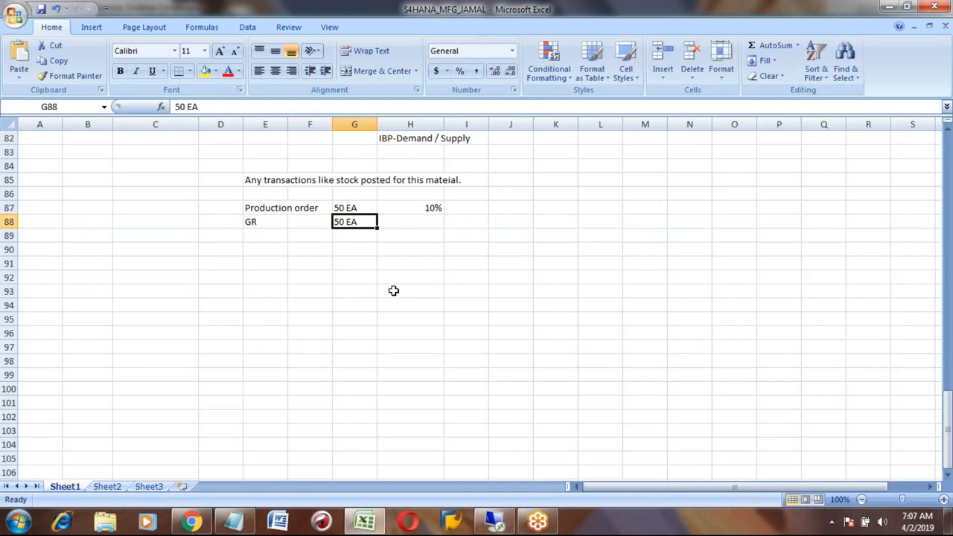
type("55 ea")
key("BackSpace")
key("BackSpace")
key("BackSpace")
type("EA")
key("Return")
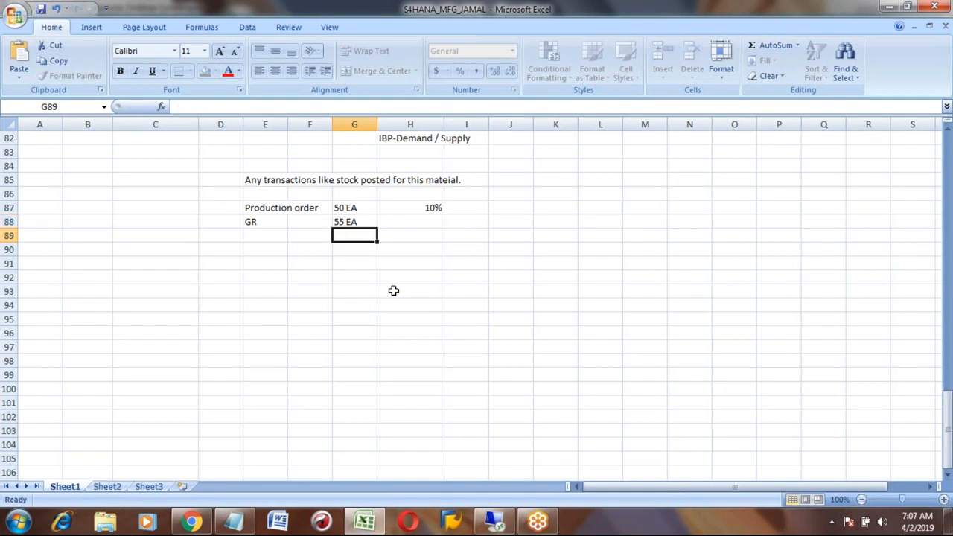
key("Up")
key("Up")
key("Down")
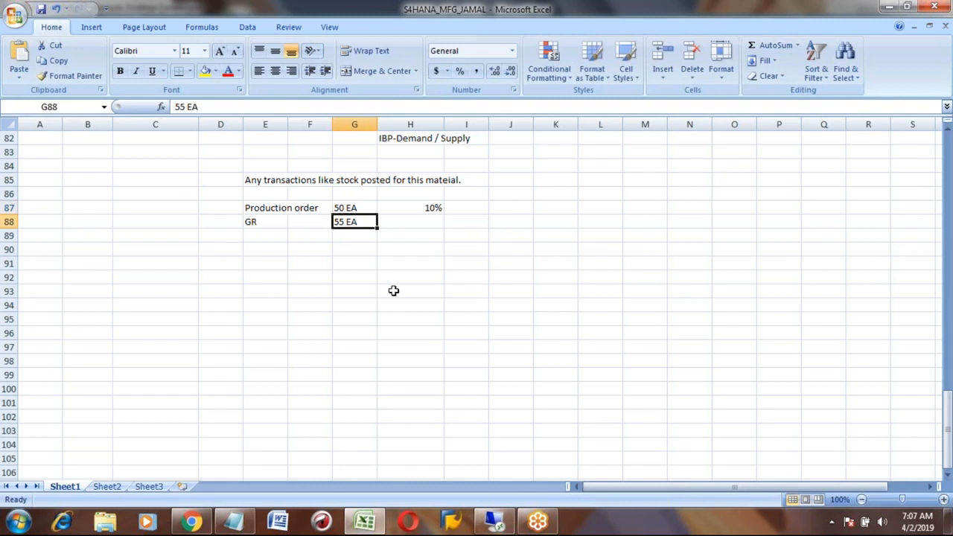
key("Up")
key("Right")
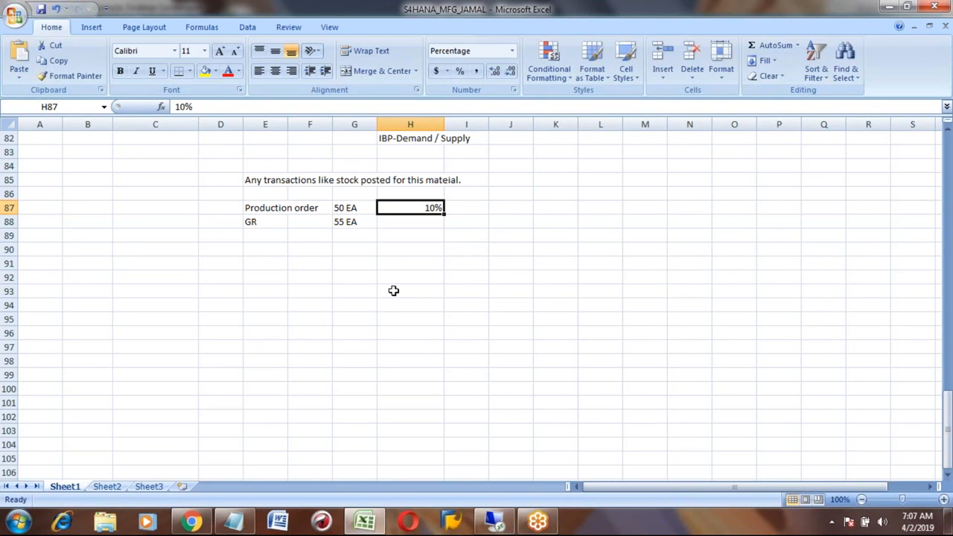
key("Left")
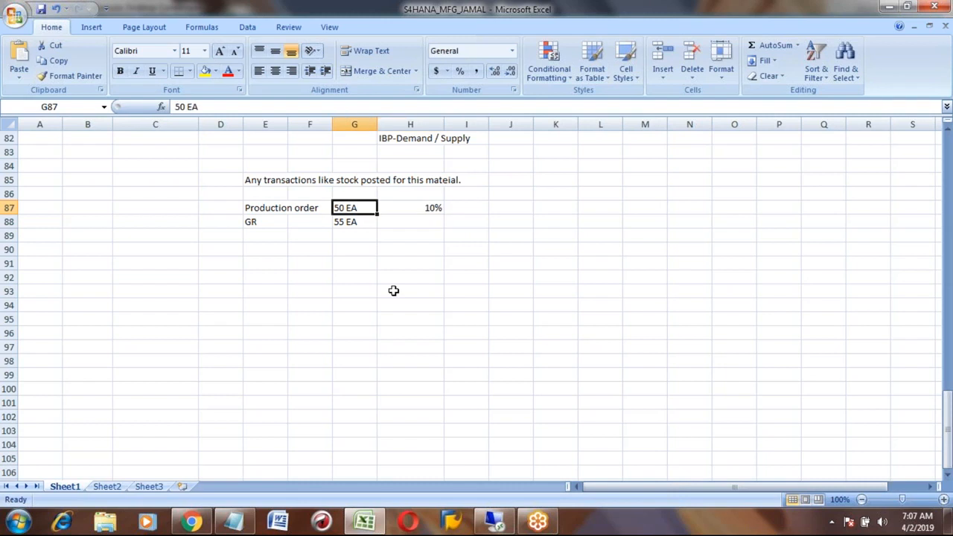
key("Down")
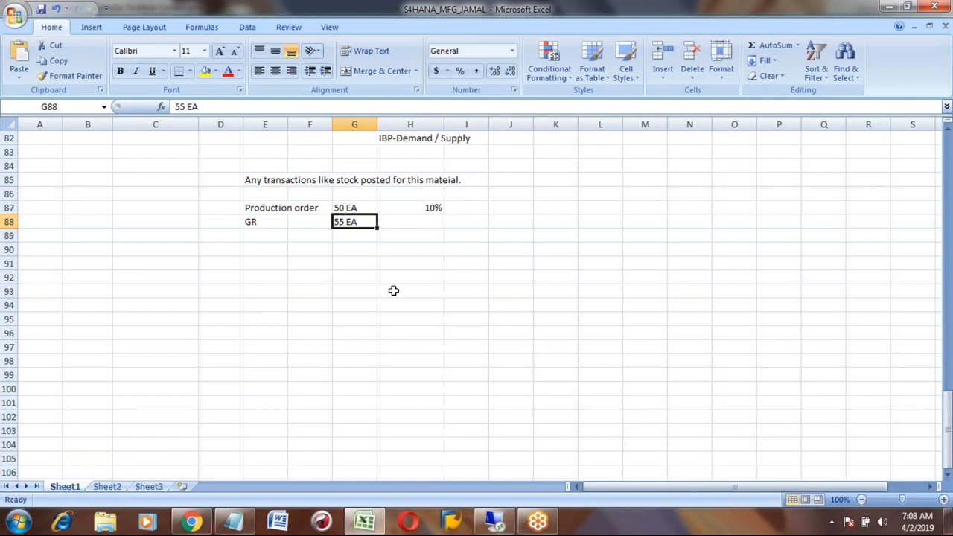
- Tick unlimited overdelivery for HONDA_CAR in SAP, then return to Excel
key("alt+Tab")
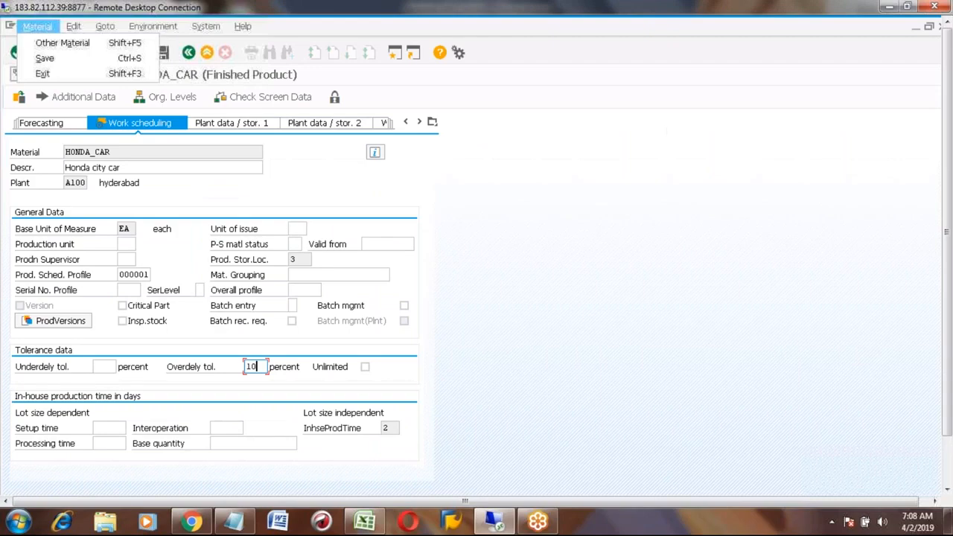
left_click(365, 370)
left_click(365, 368)
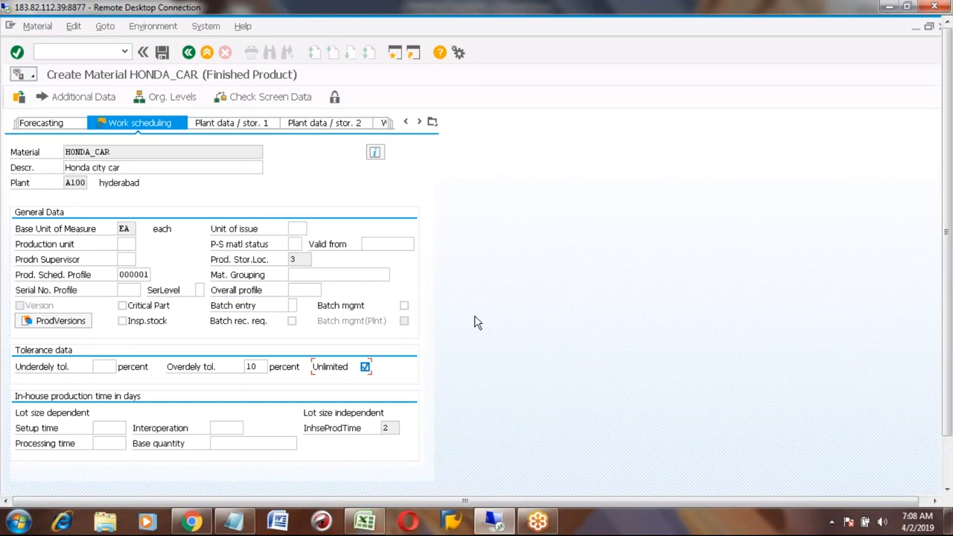
key("alt+Tab")
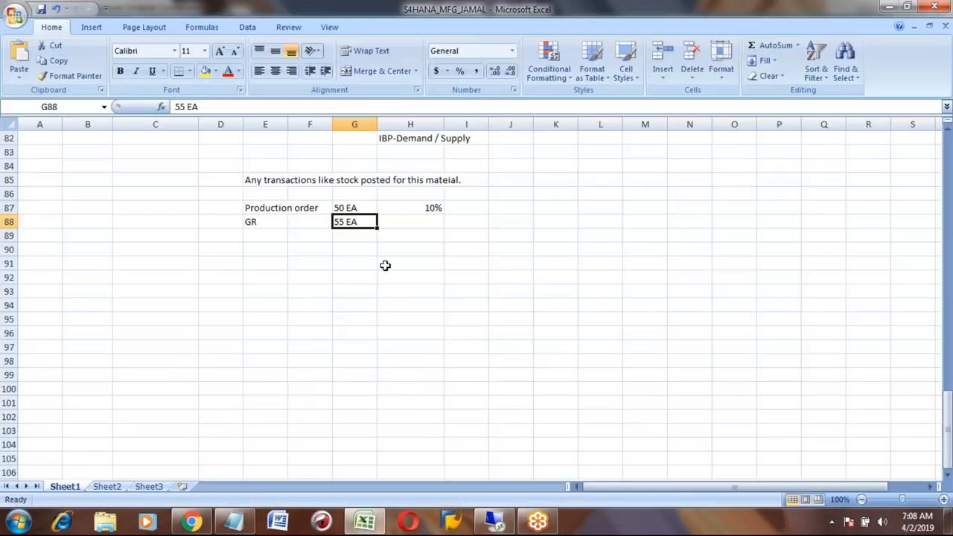
- Change the GR quantity in G88 to 5000 EA, then switch back to SAP
left_click(399, 217)
key("Left")
key("Up")
key("Down")
type("5000")
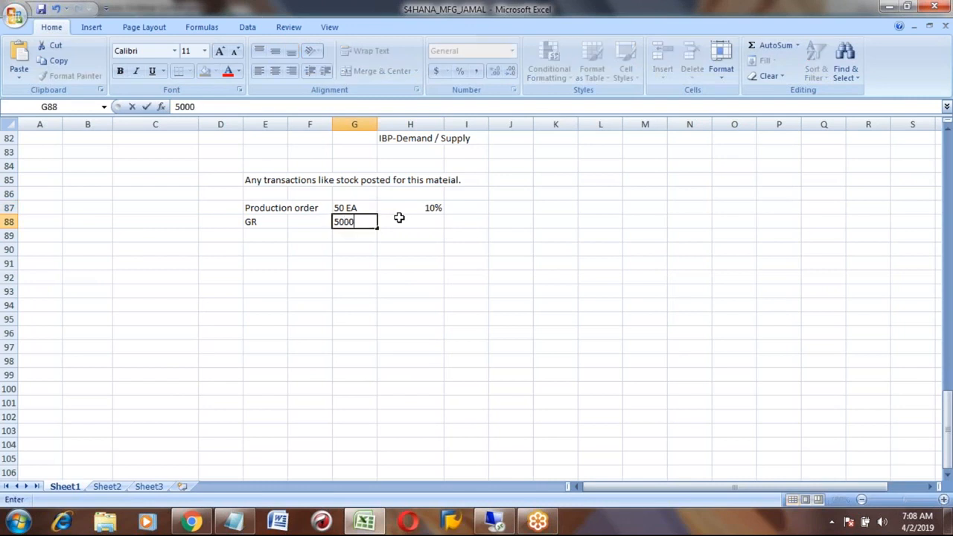
type(" EA")
key("Return")
key("Up")
key("Up")
key("Right")
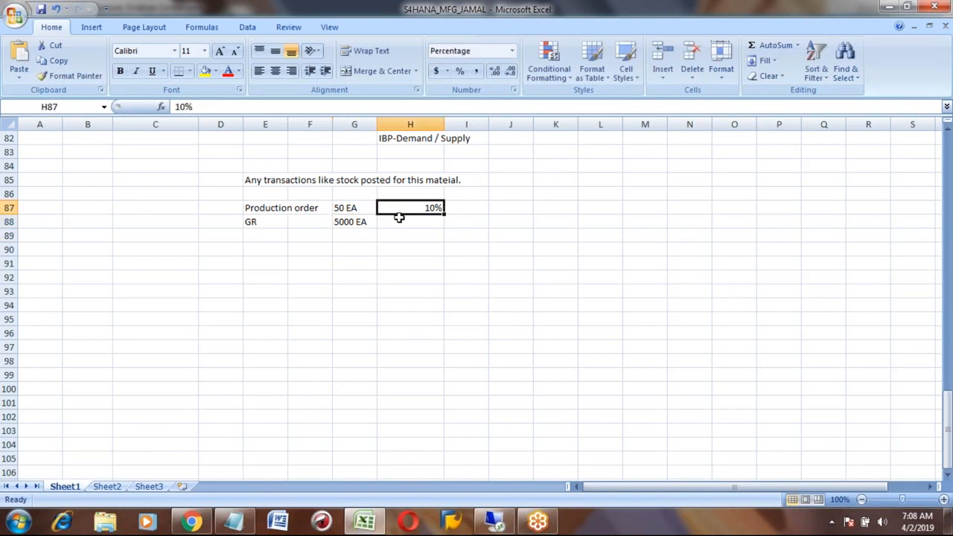
key("Left")
key("Down")
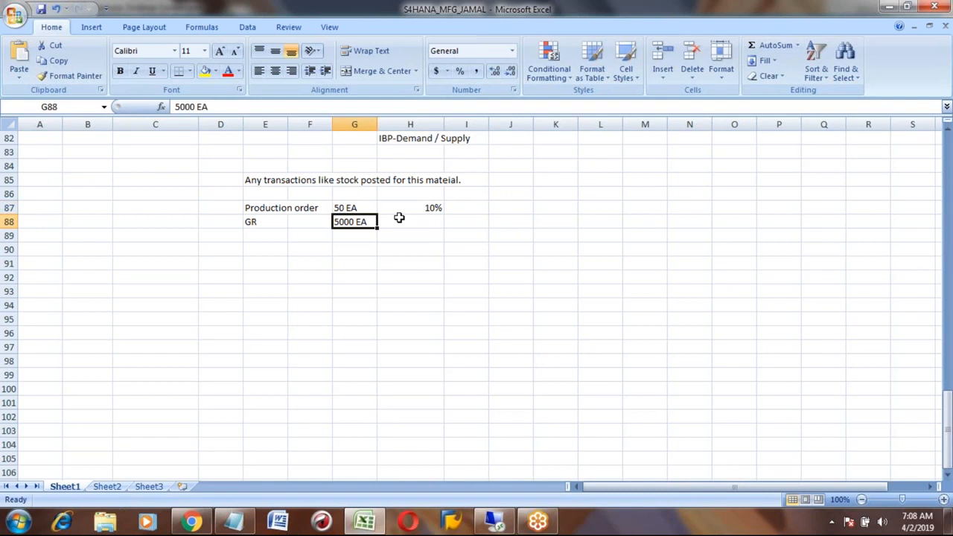
key("Left")
key("Left")
key("Up")
key("Down")
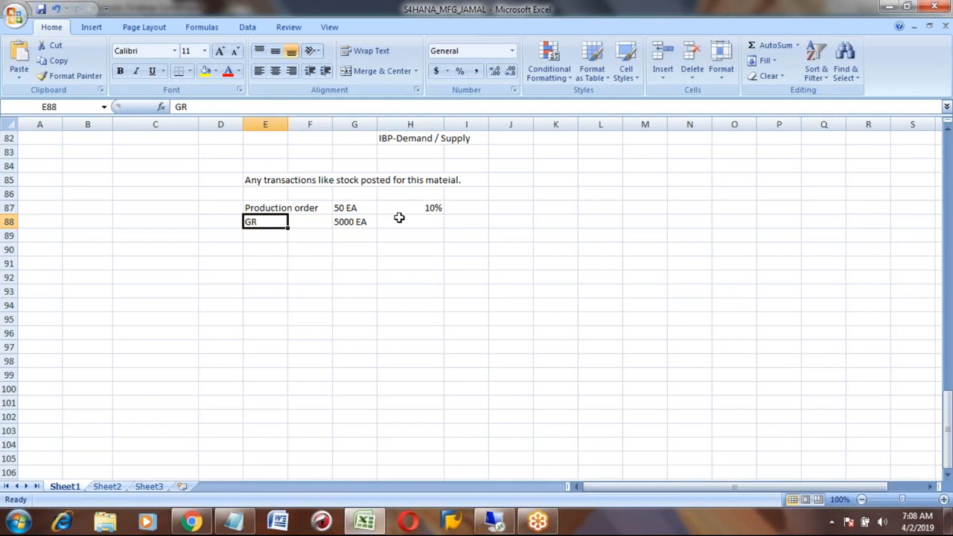
key("alt+Tab")
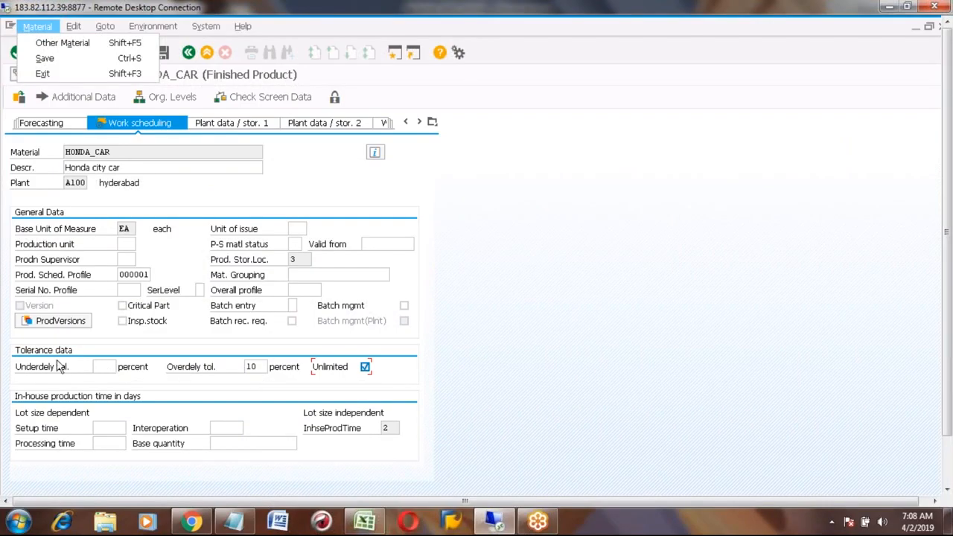
- Untick unlimited overdelivery, delete the 10 tolerance value, and return to the Excel notes
left_click(366, 370)
left_click(366, 367)
left_click(256, 366)
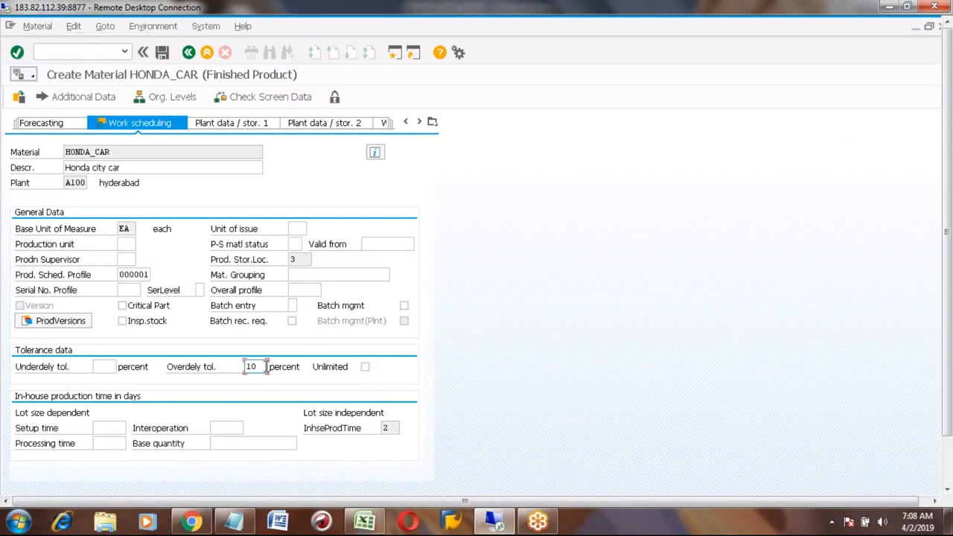
key("BackSpace")
key("BackSpace")
key("alt+Tab")
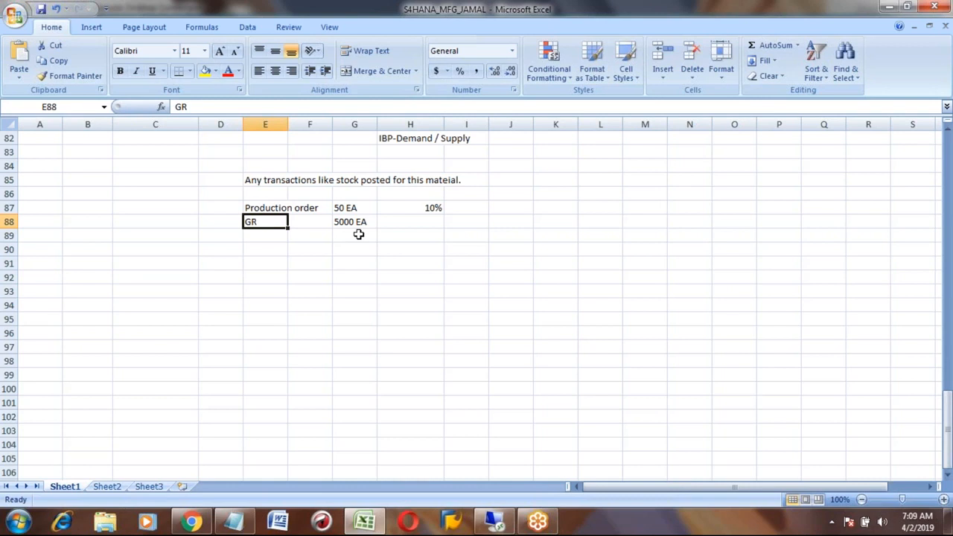
- Enter the production order's number in D87 beside the Production order row
key("Right")
key("Right")
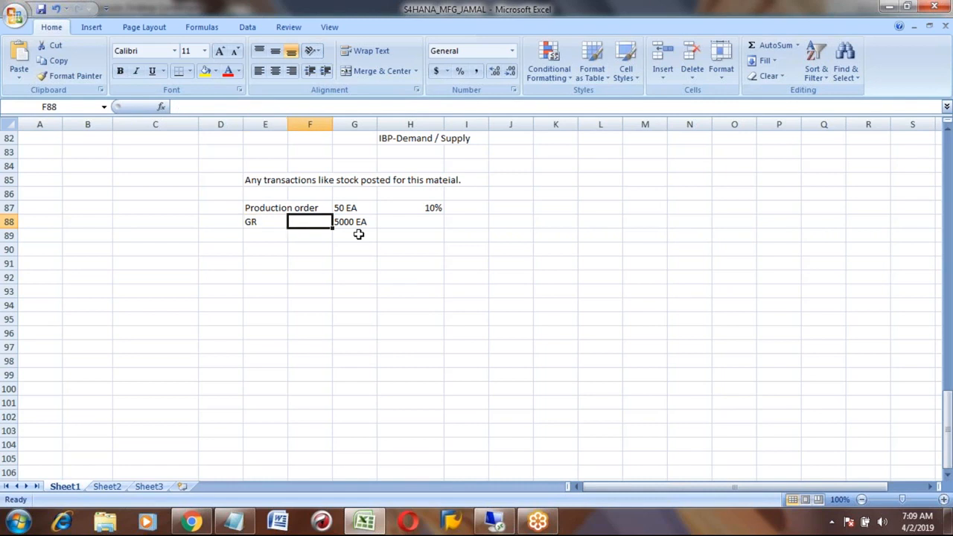
key("Up")
key("Down")
key("Up")
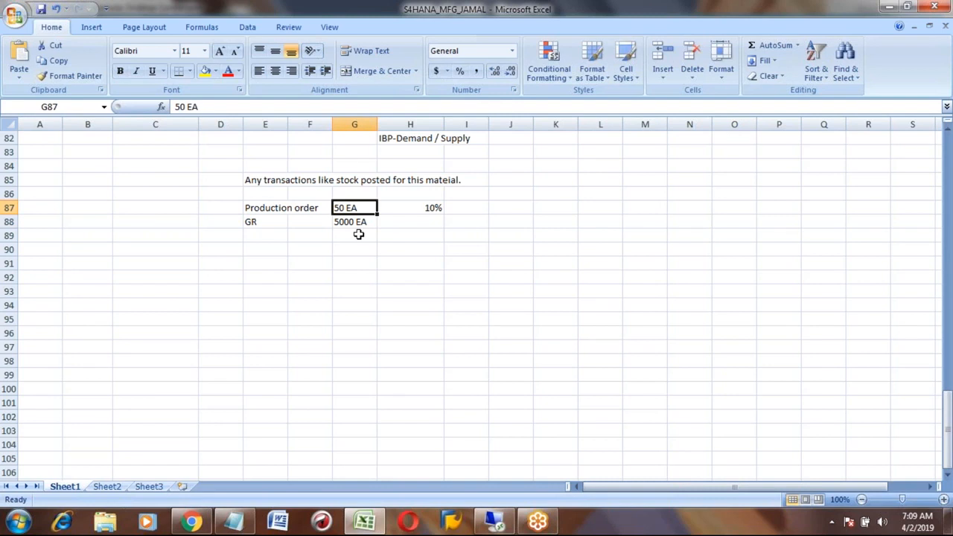
key("Left")
key("Left")
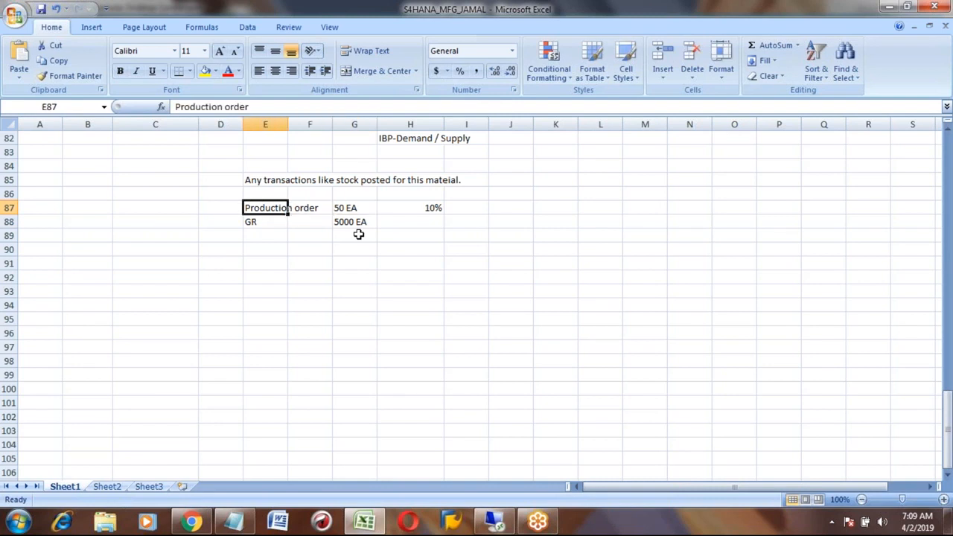
key("Down")
key("Right")
key("Right")
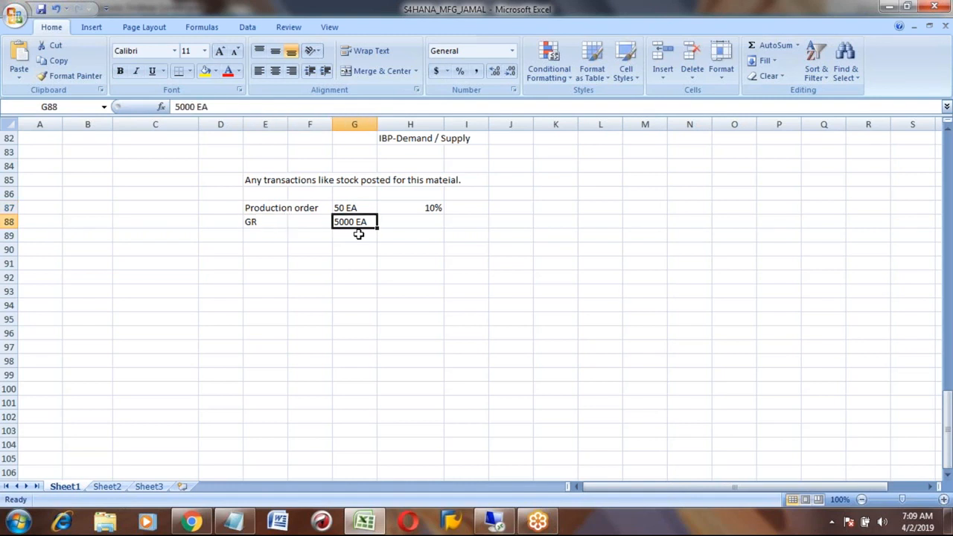
key("Left")
key("Left")
key("Up")
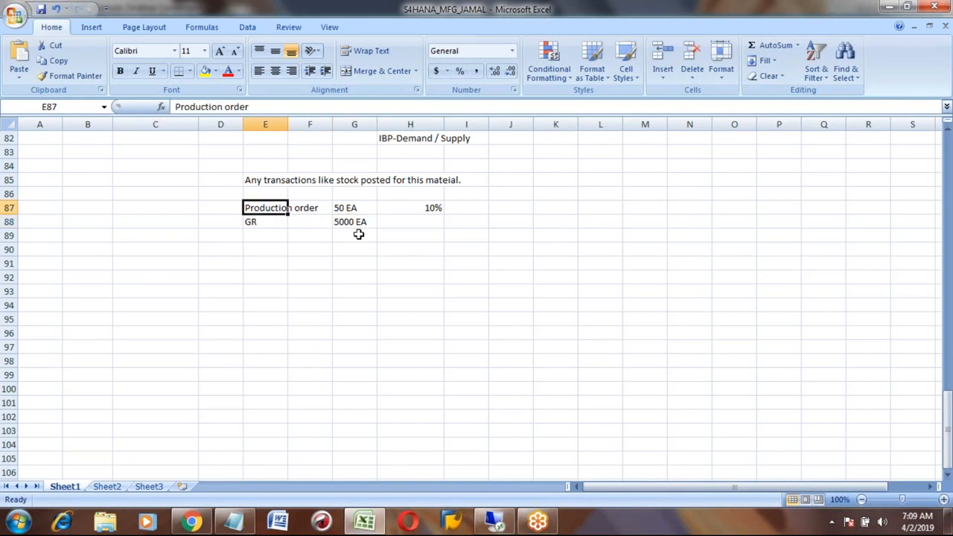
key("Left")
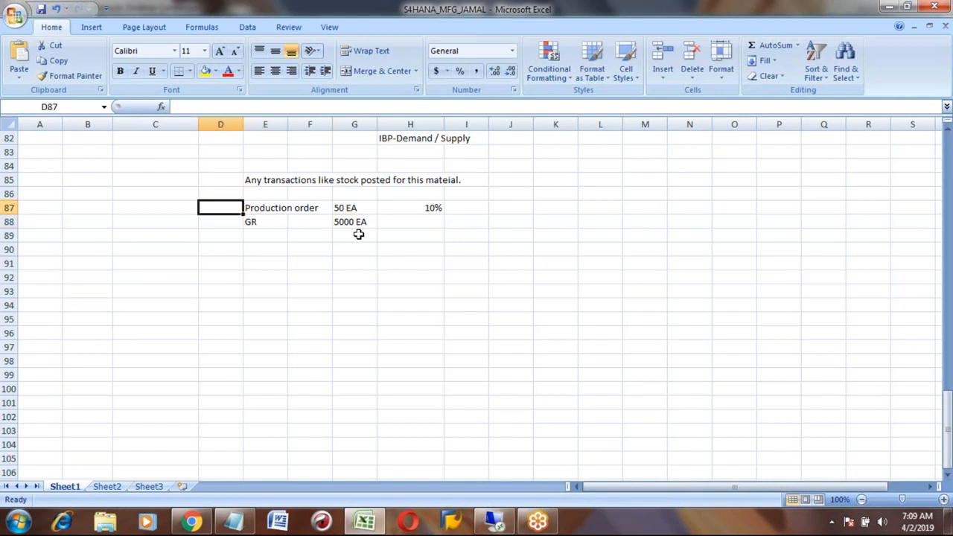
type("6000001")
key("Return")
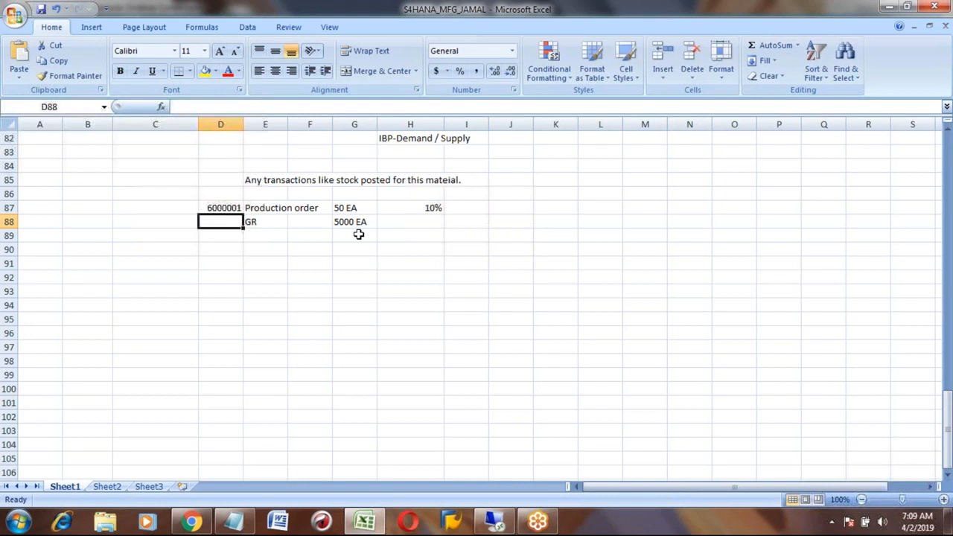
- Write 'Unlimited' in H88 beside GR 5000 EA, then switch back to SAP
key("Up")
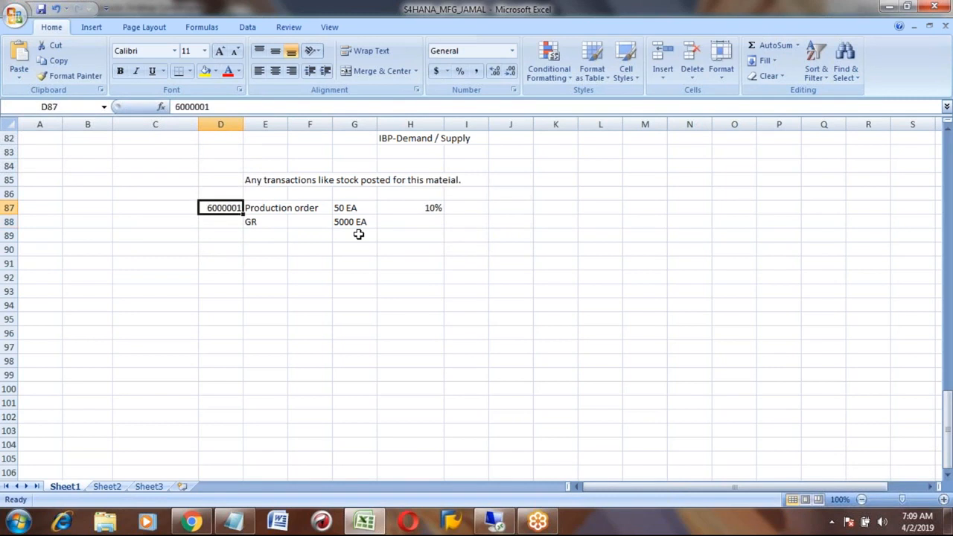
key("Down")
key("Right")
key("Right")
key("Right")
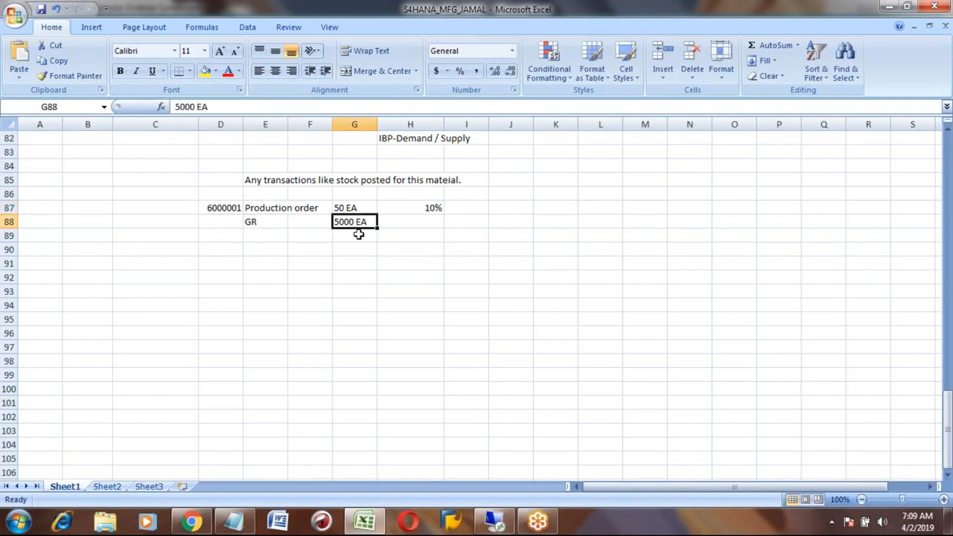
key("Up")
key("Right")
key("Right")
key("Right")
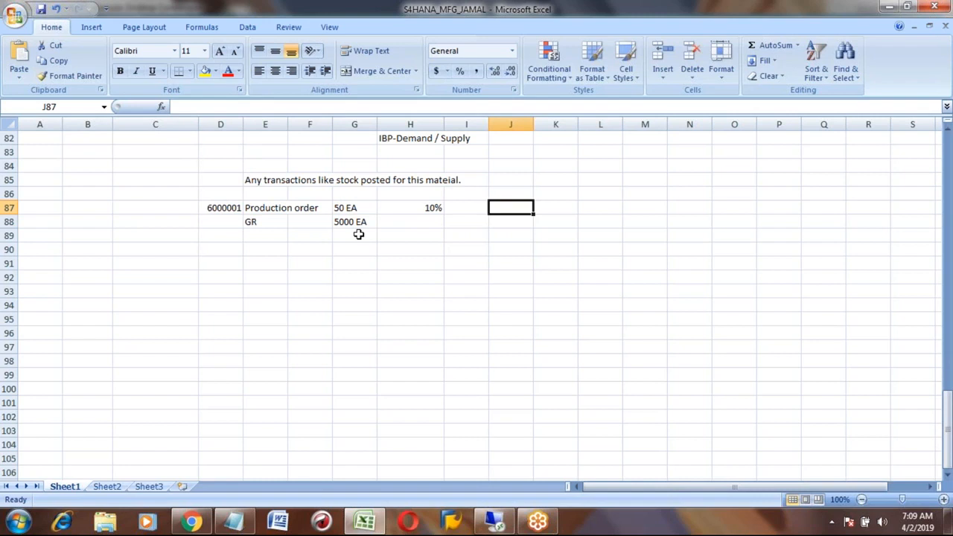
key("Left")
key("Down")
key("Left")
type("uNLI")
key("BackSpace")
key("BackSpace")
key("BackSpace")
key("BackSpace")
type("Unlimitd")
key("BackSpace")
key("BackSpace")
type("ted")
key("Return")
key("Up")
key("Left")
key("Left")
key("Left")
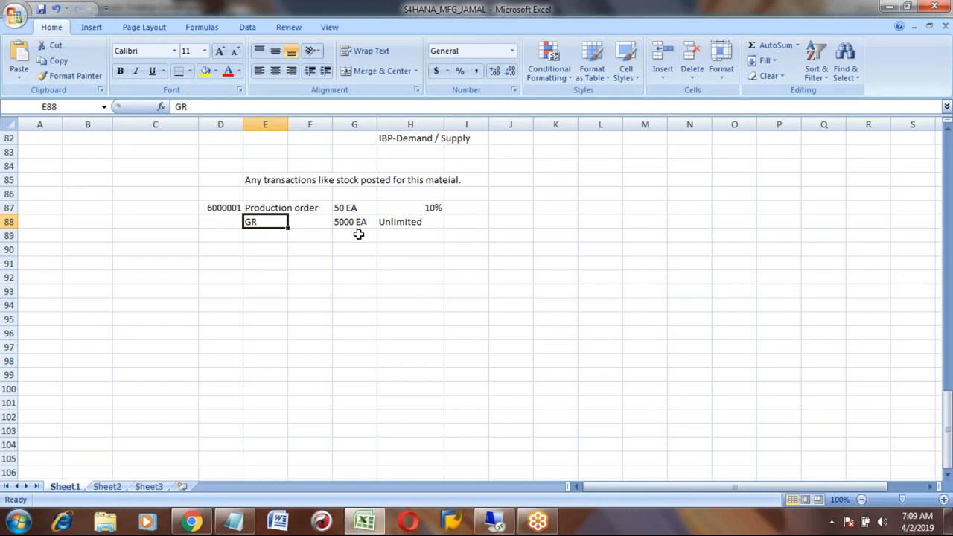
key("alt+Tab")
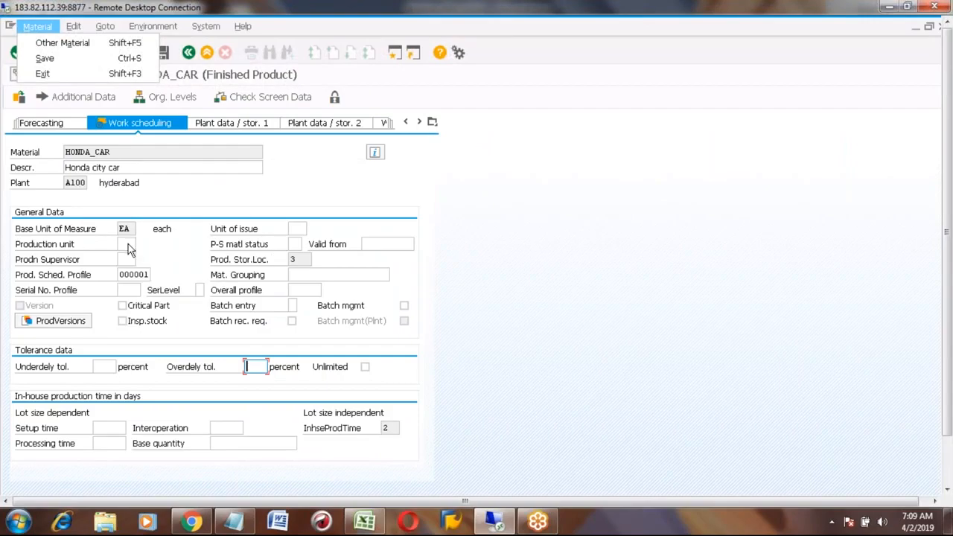
- Enter BOX as HONDA_CAR's production unit, then return to the Excel notes
left_click(126, 245)
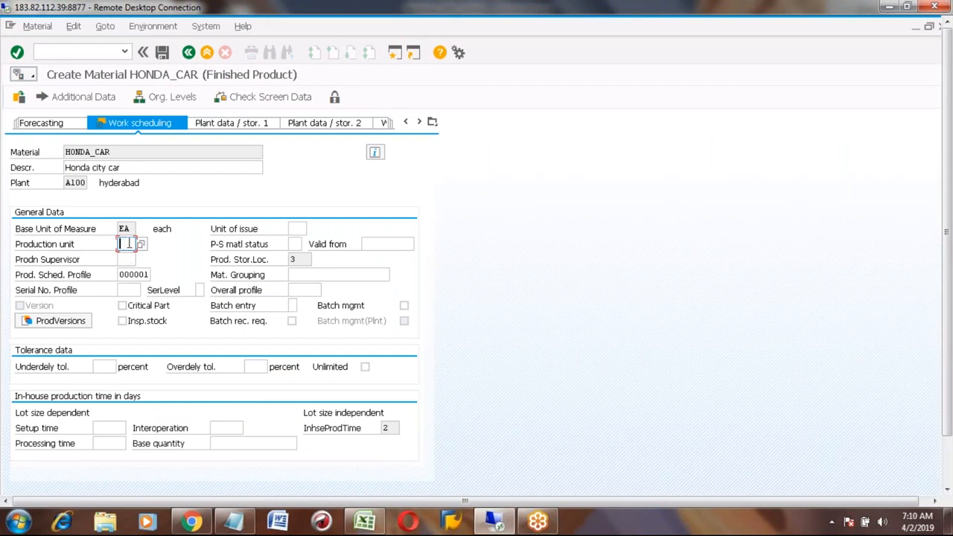
type("BOX")
key("alt+Tab")
left_click(268, 208)
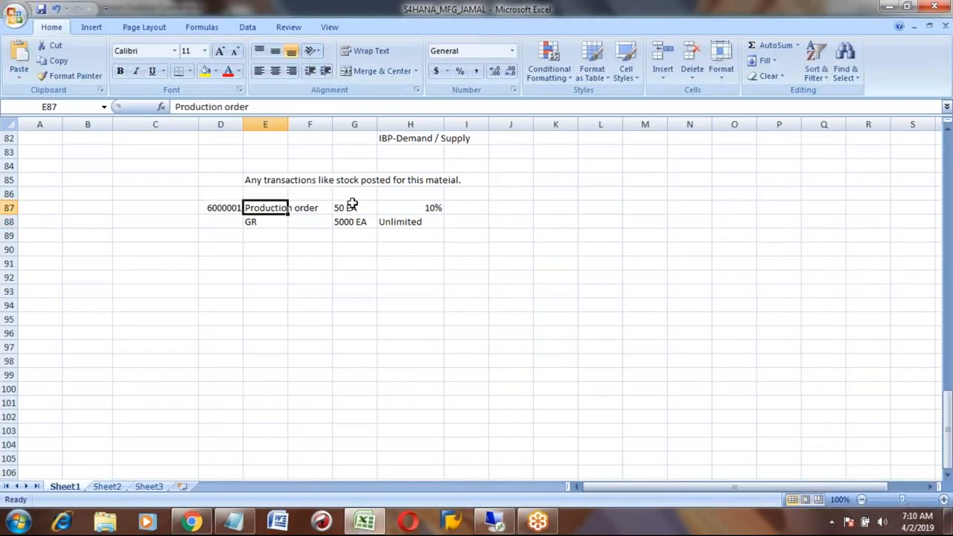
- Change the quantities to 50 BOX in G87 and 5000 BOX in G88
left_click(351, 207)
left_click(239, 108)
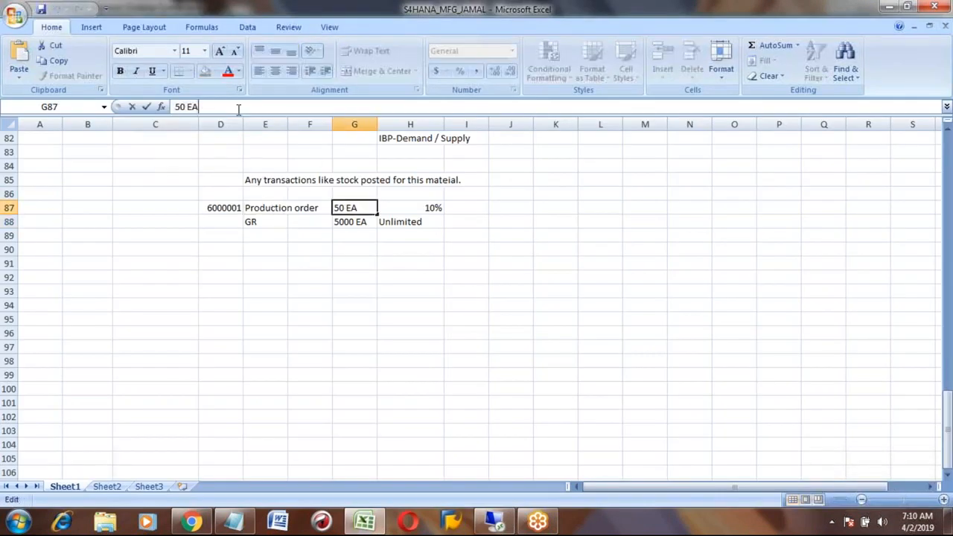
key("BackSpace")
key("BackSpace")
type("BOX")
key("Return")
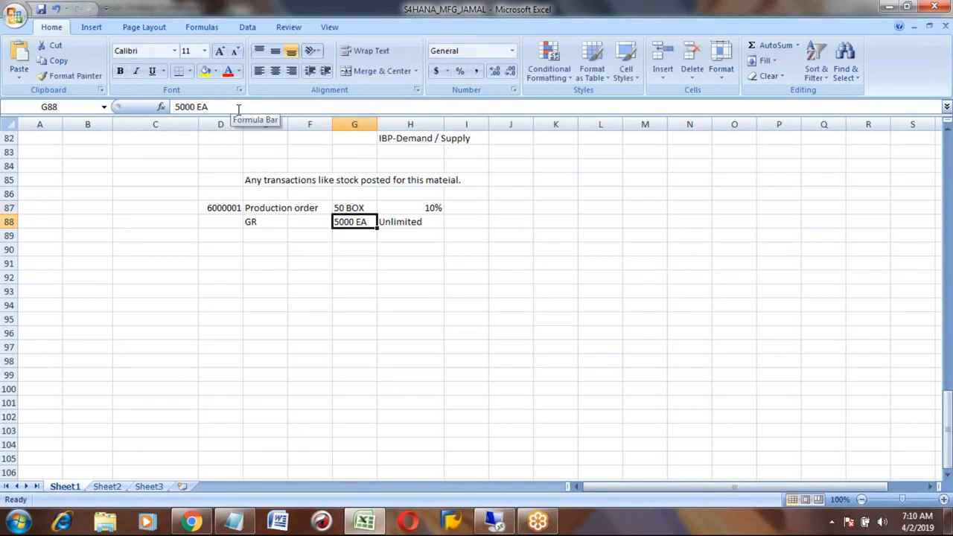
key("Left")
key("Left")
key("Right")
key("Right")
left_click(221, 107)
key("BackSpace")
key("BackSpace")
key("BackSpace")
type("box")
key("BackSpace")
key("BackSpace")
key("BackSpace")
key("BackSpace")
type("BOX")
key("Return")
- Add 50000 EA in I88 beside Unlimited, then switch back to SAP
key("Up")
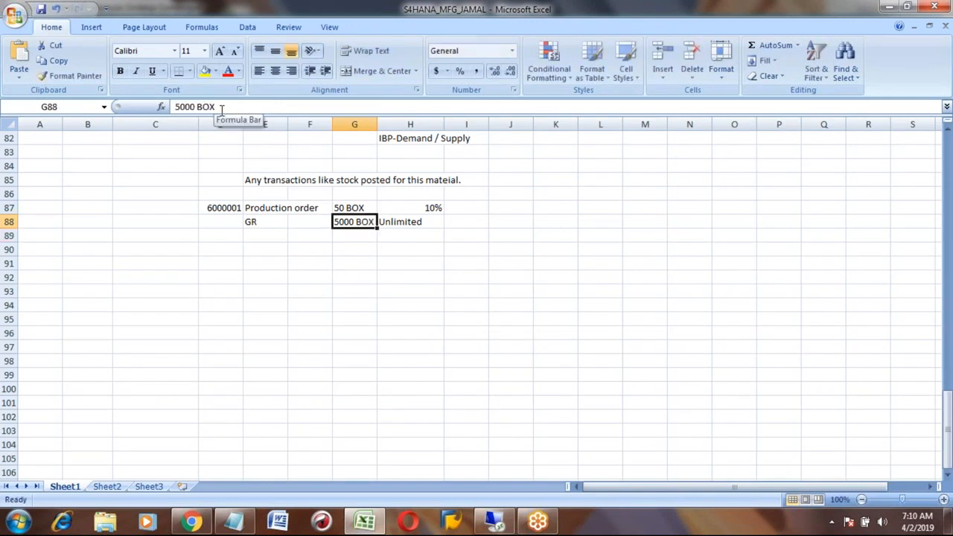
key("Right")
key("Right")
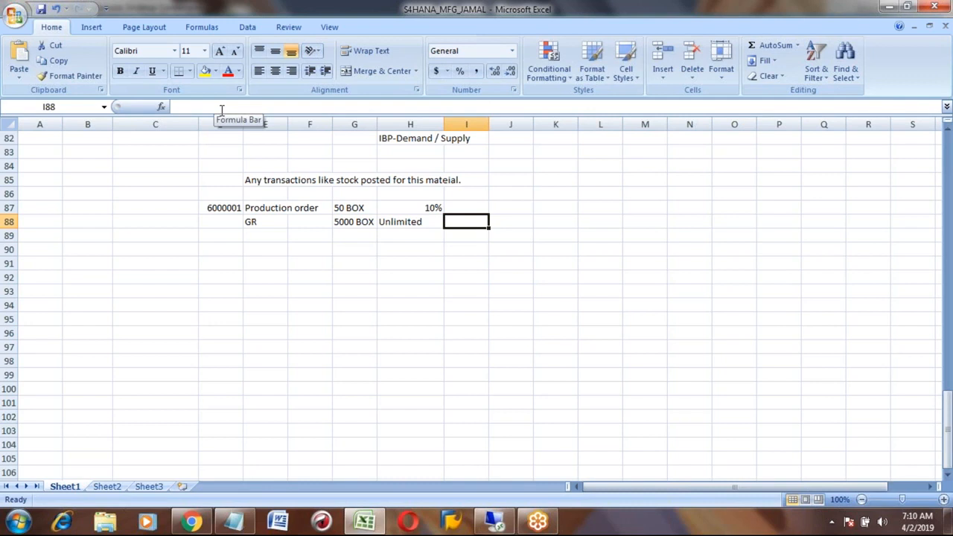
type("50000")
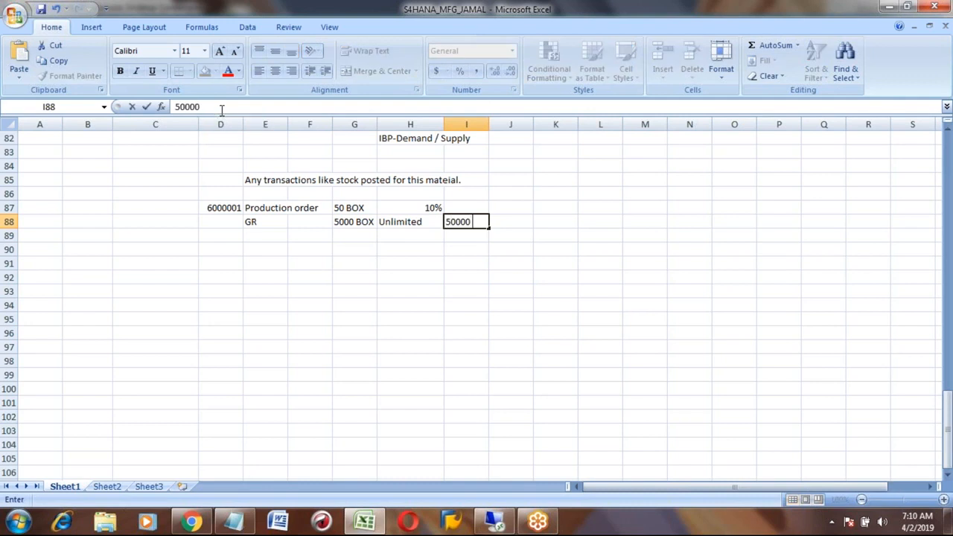
type("EA")
key("ctrl+Return")
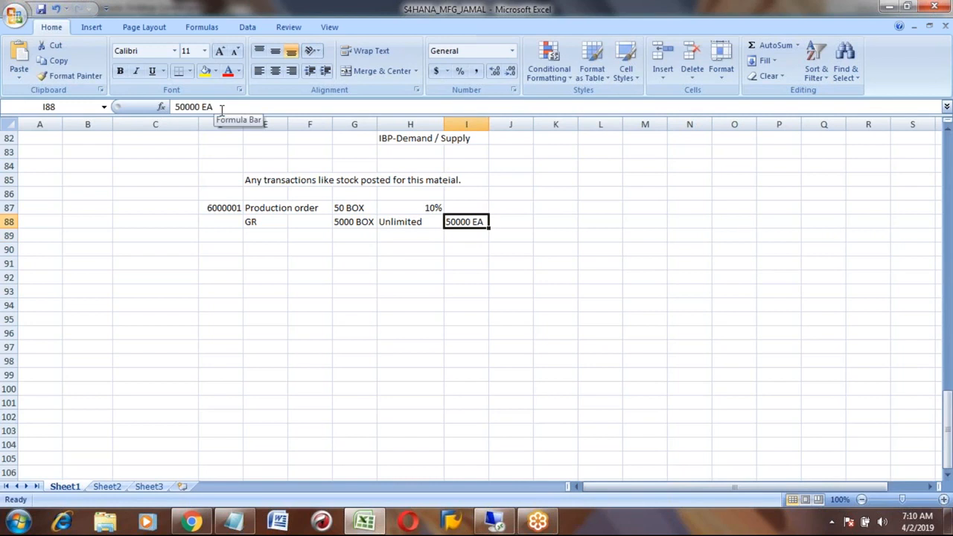
key("alt+Tab")
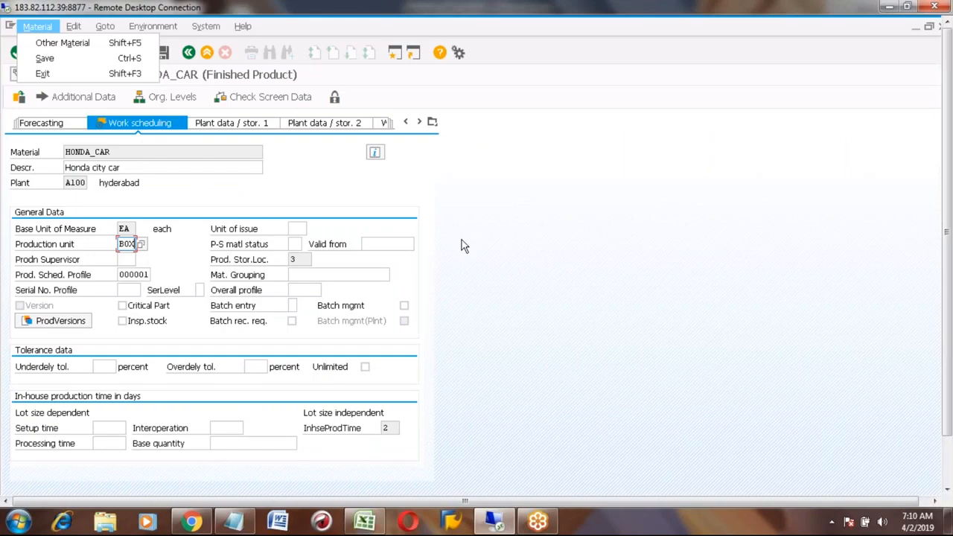
- Remove BOX from the production unit, review the material views list, and save HONDA_CAR
left_click(458, 258)
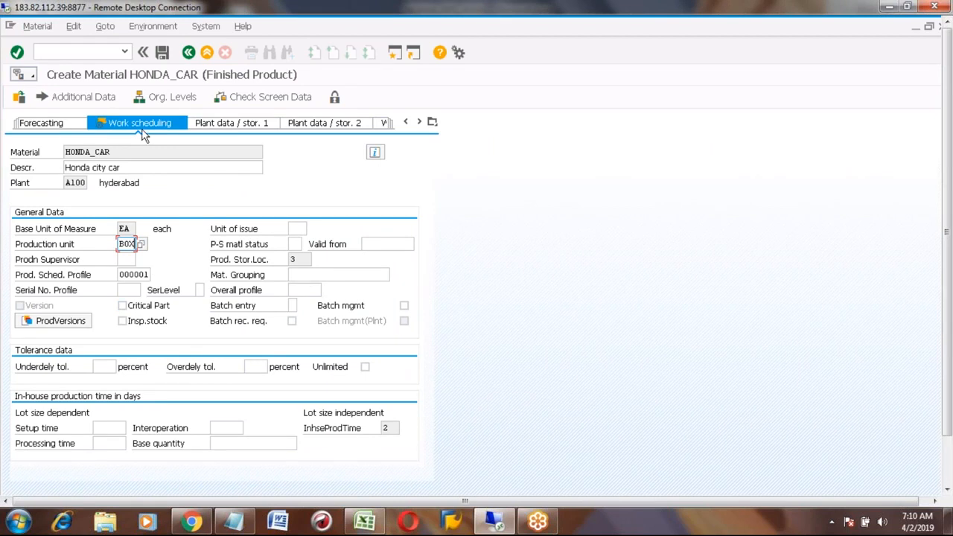
key("BackSpace")
key("BackSpace")
key("BackSpace")
left_click(432, 123)
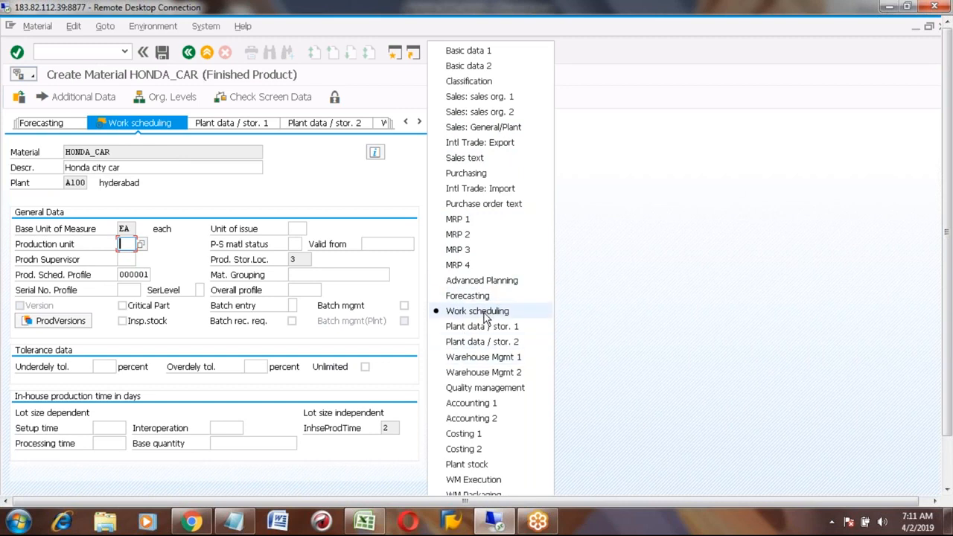
left_click(467, 51)
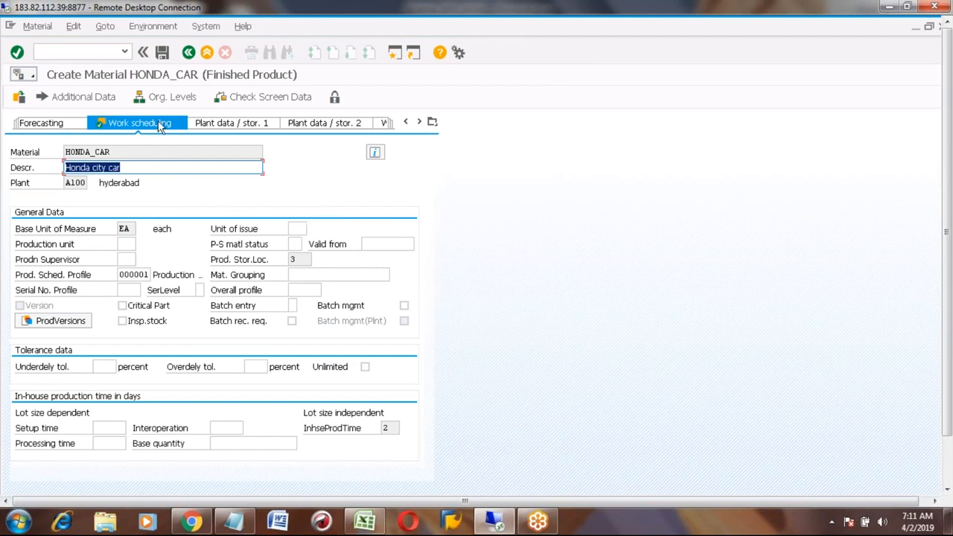
left_click(162, 52)
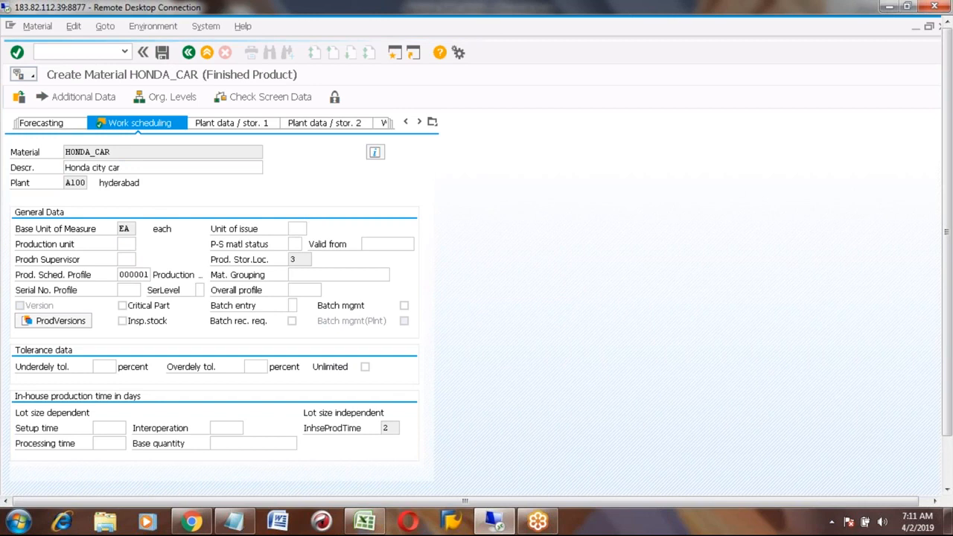
left_click(40, 26)
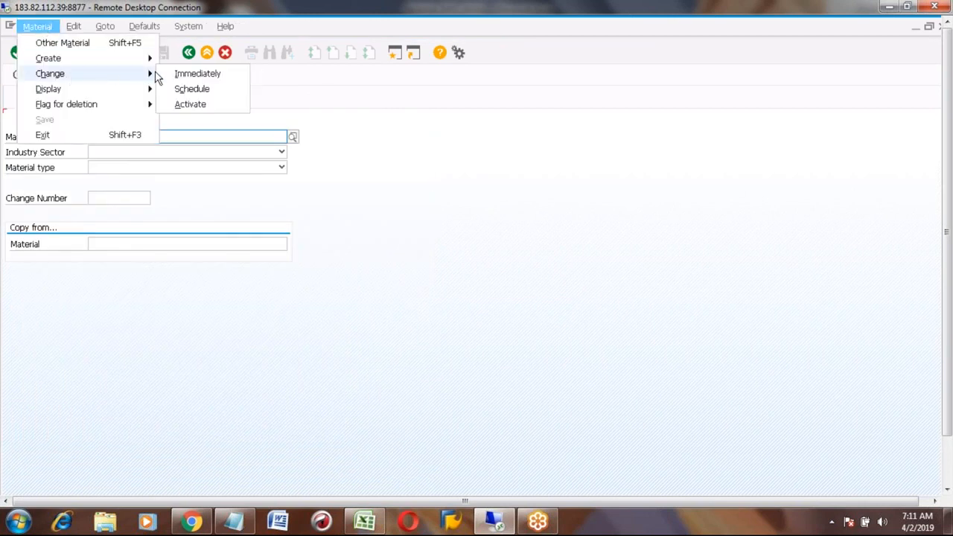
- Open HONDA_CAR in Change Material, accepting the Basic data and MRP views, at plant A100
left_click(182, 73)
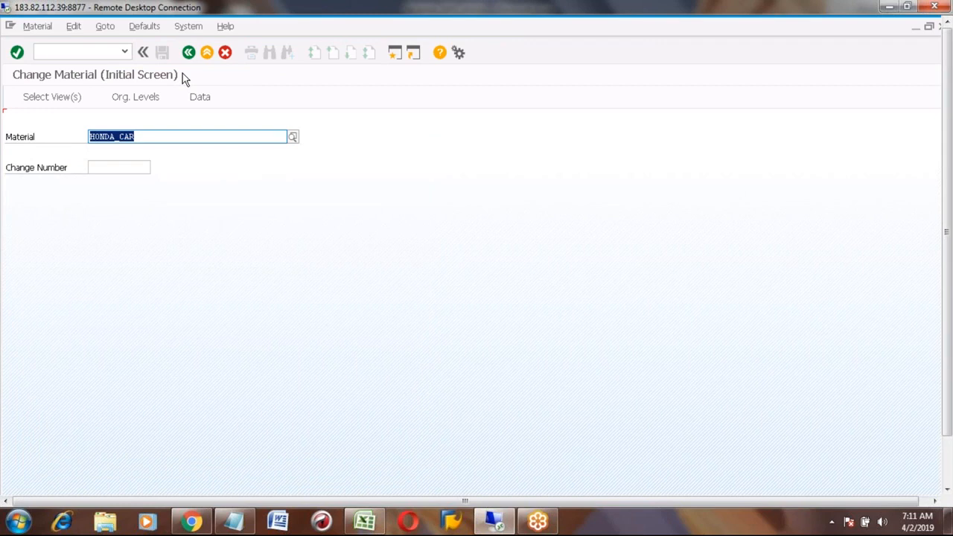
key("Return")
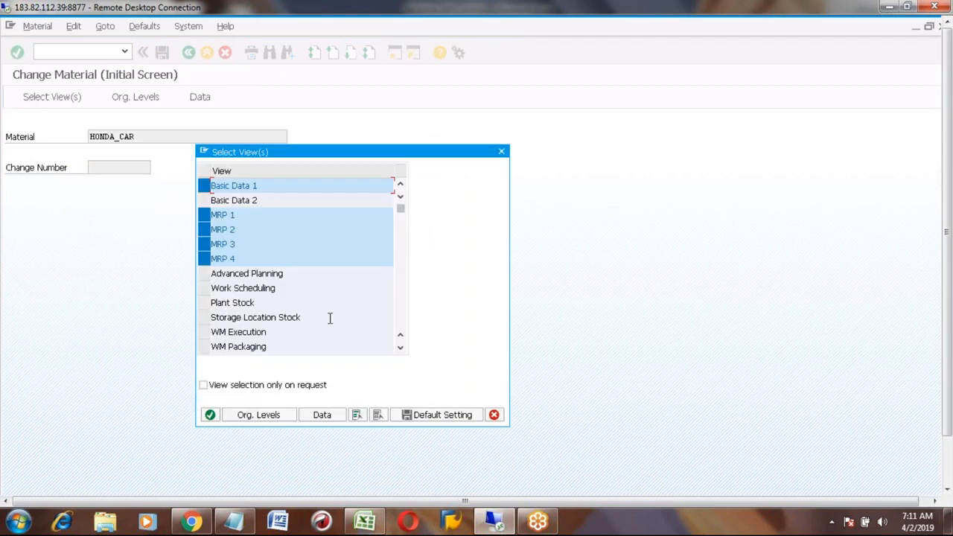
key("Return")
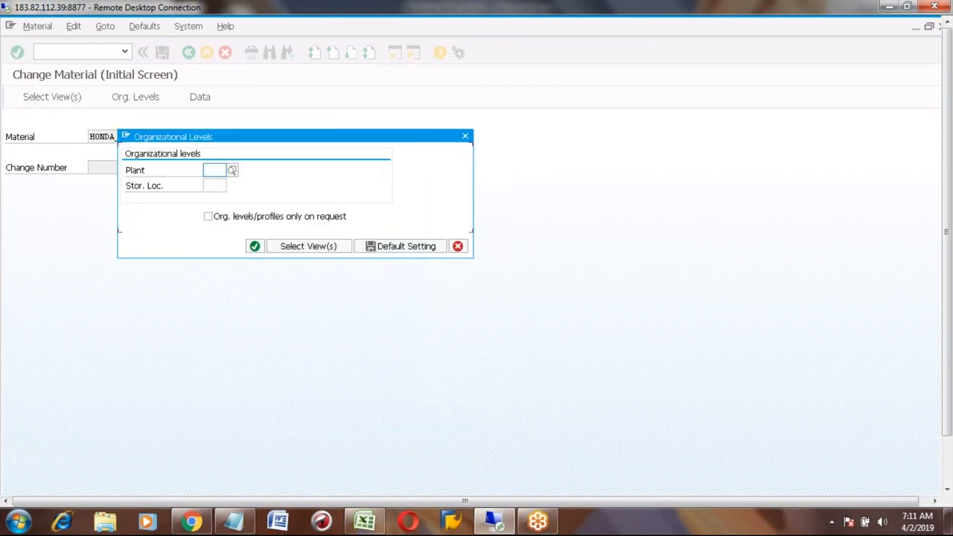
type("a100")
key("Return")
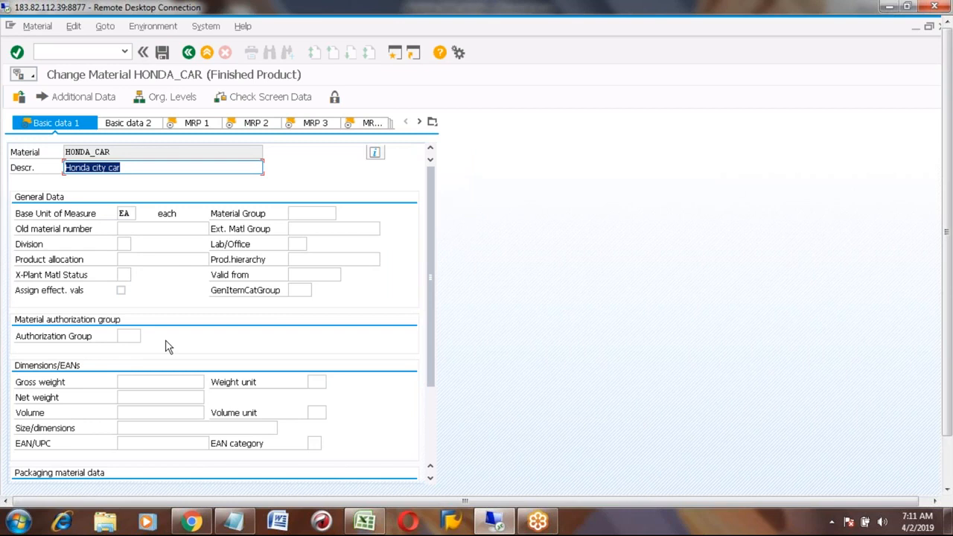
- Review base unit EA, then MRP 1 values: MRP type PD, lot sizing EX, controller A1
left_click(129, 213)
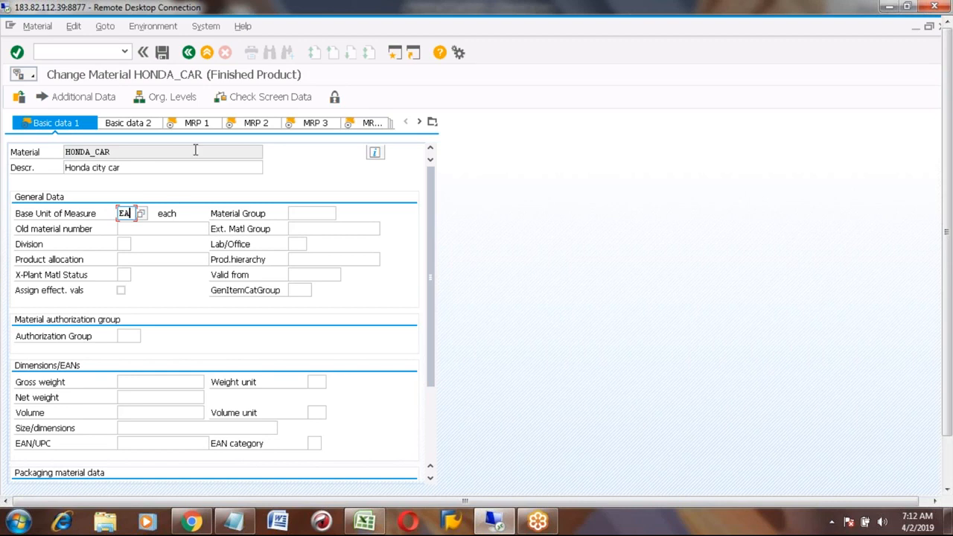
left_click(192, 125)
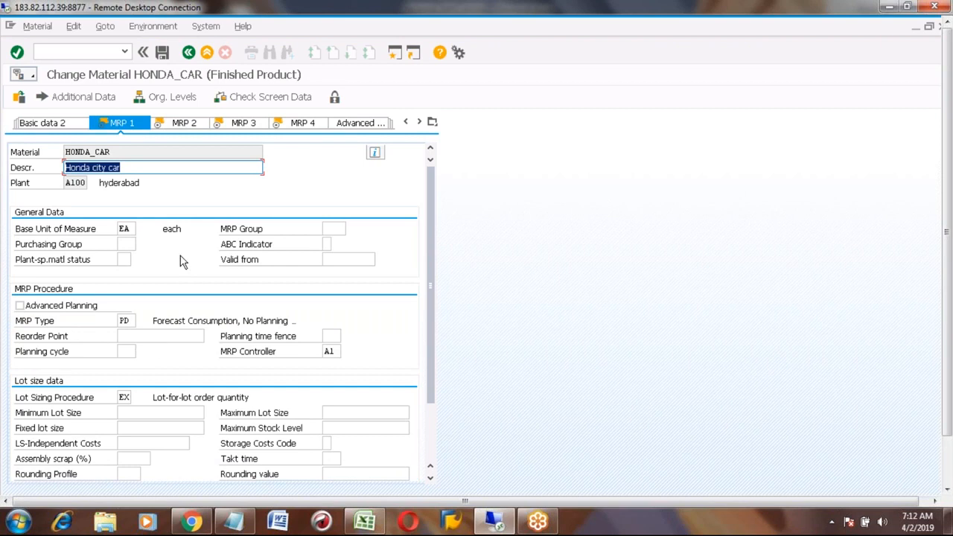
left_click(130, 321)
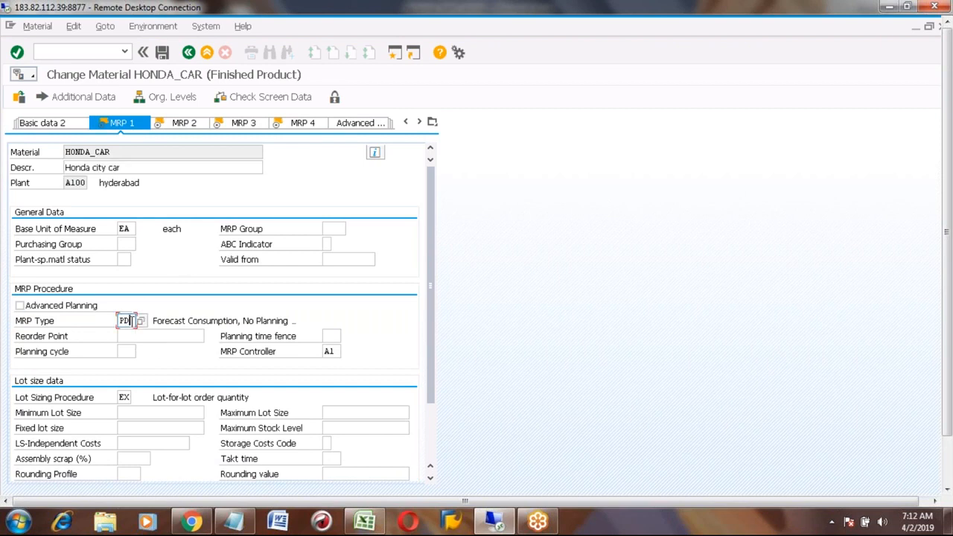
left_click(124, 396)
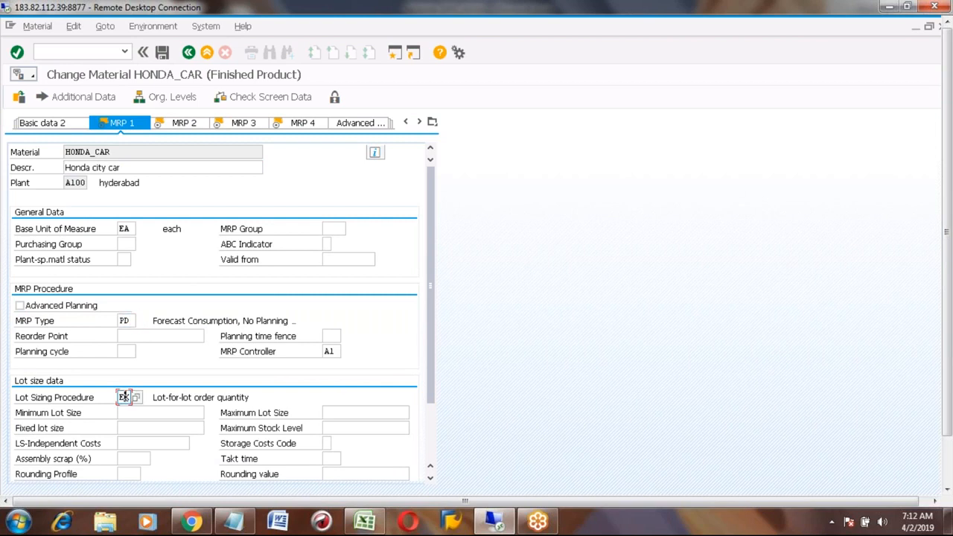
left_click(333, 351)
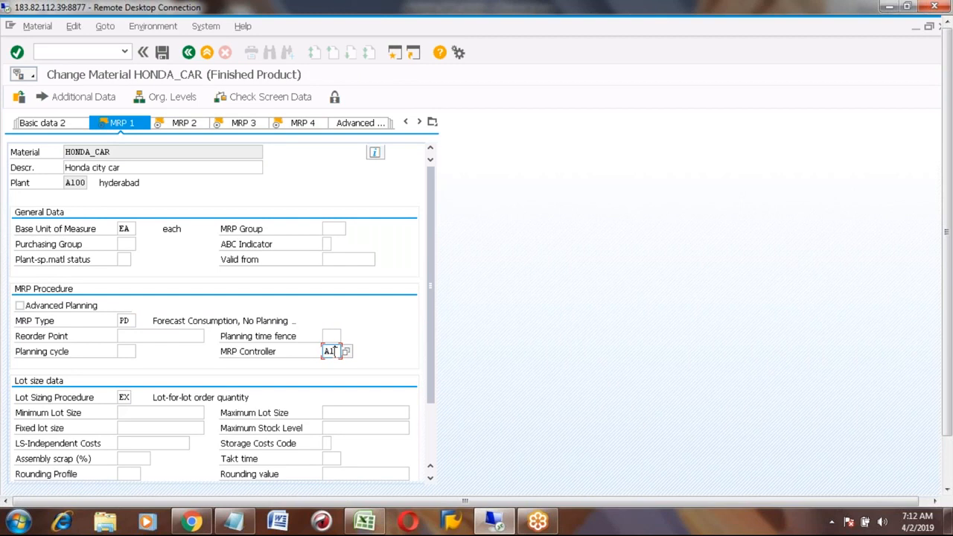
key("Return")
- Review MRP 2 data: procurement type E, in-house production 2 days, safety stock 10, margin key 000
left_click(181, 125)
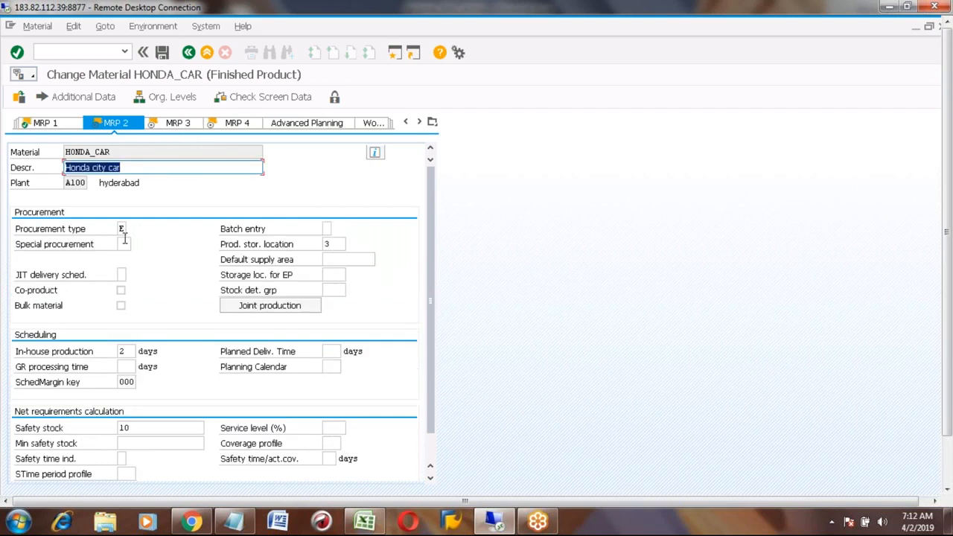
left_click(121, 230)
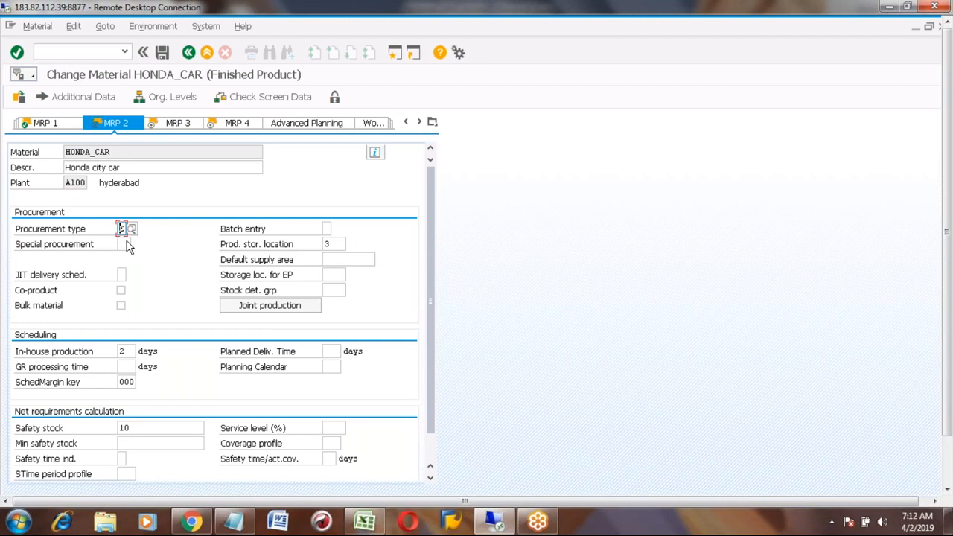
left_click(125, 243)
left_click(124, 351)
left_click(137, 426)
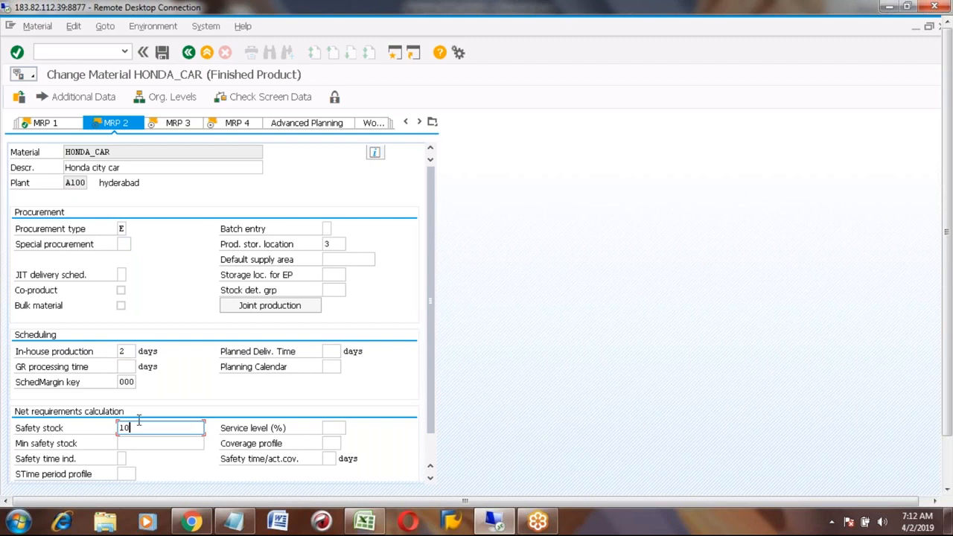
left_click(125, 384)
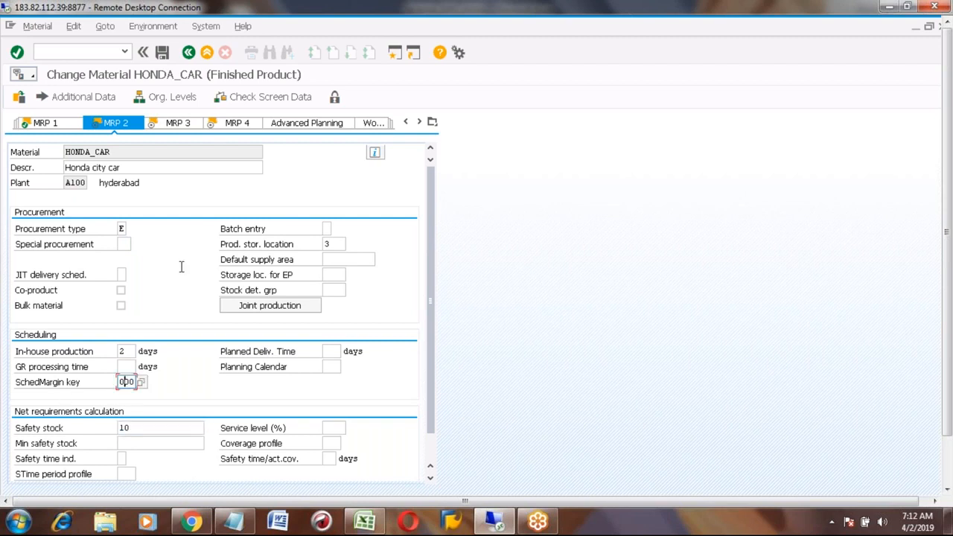
- Check MRP 3 strategy group and availability check, then turn off repetitive manufacturing on MRP 4
left_click(178, 124)
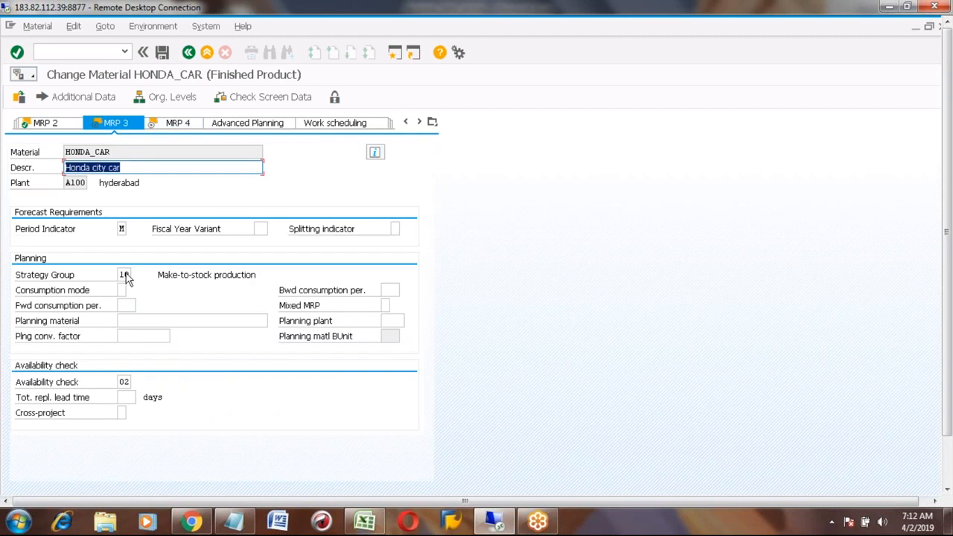
left_click(125, 274)
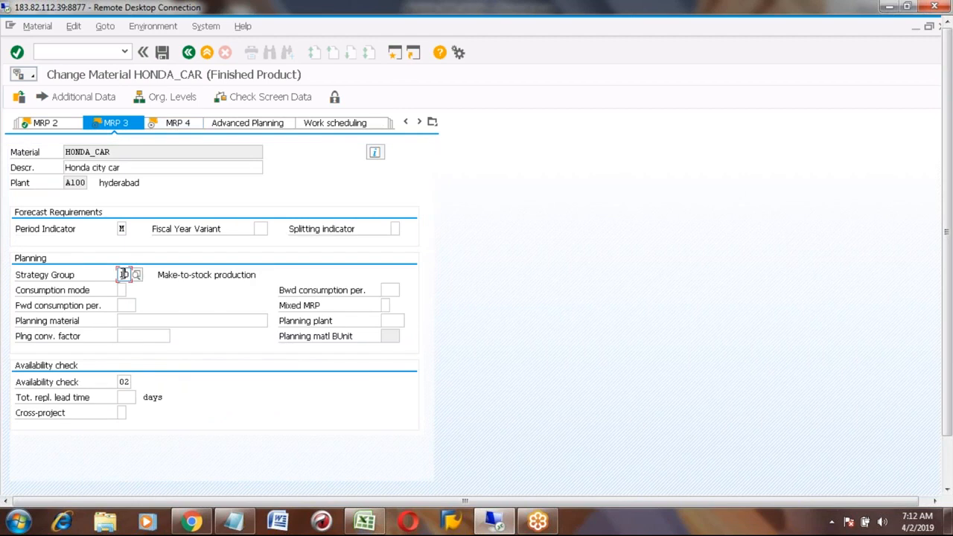
left_click(124, 382)
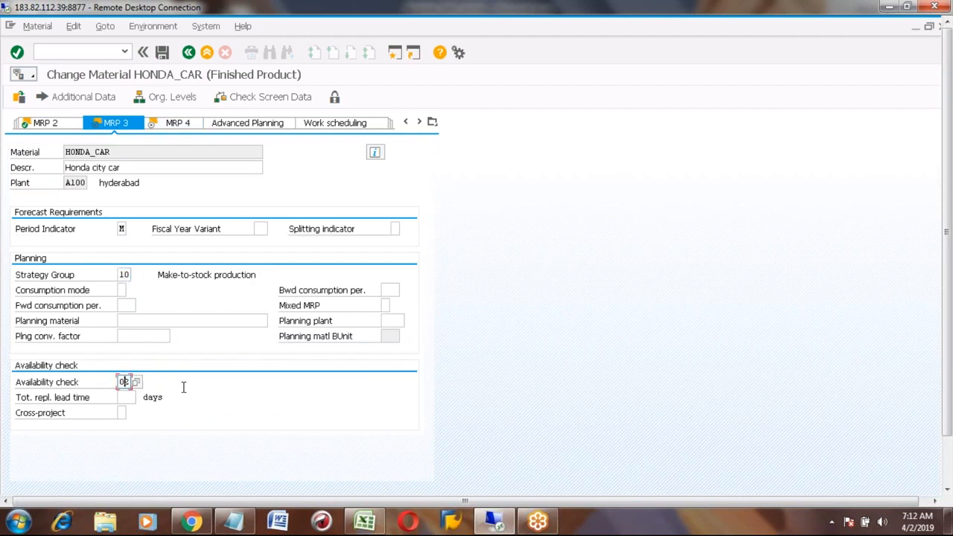
left_click(186, 126)
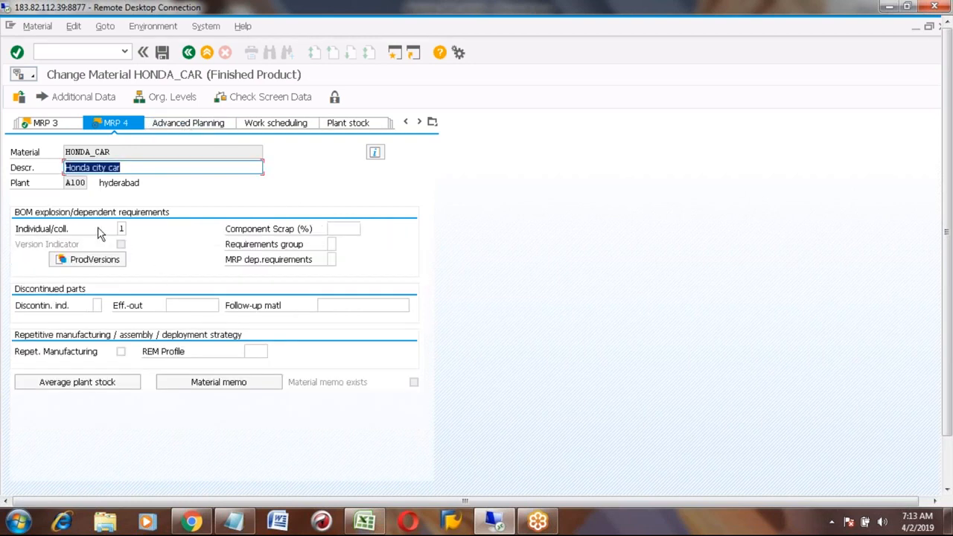
left_click(329, 229)
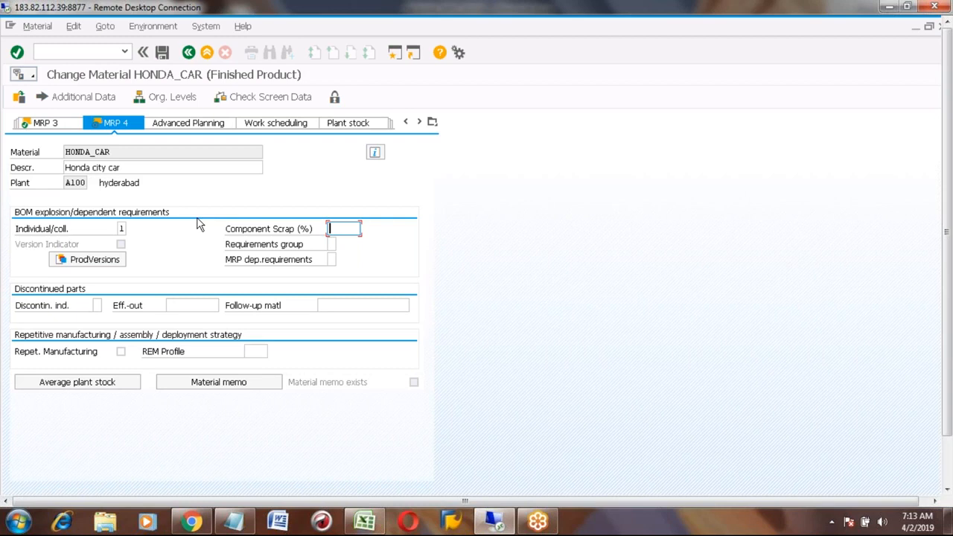
left_click(121, 352)
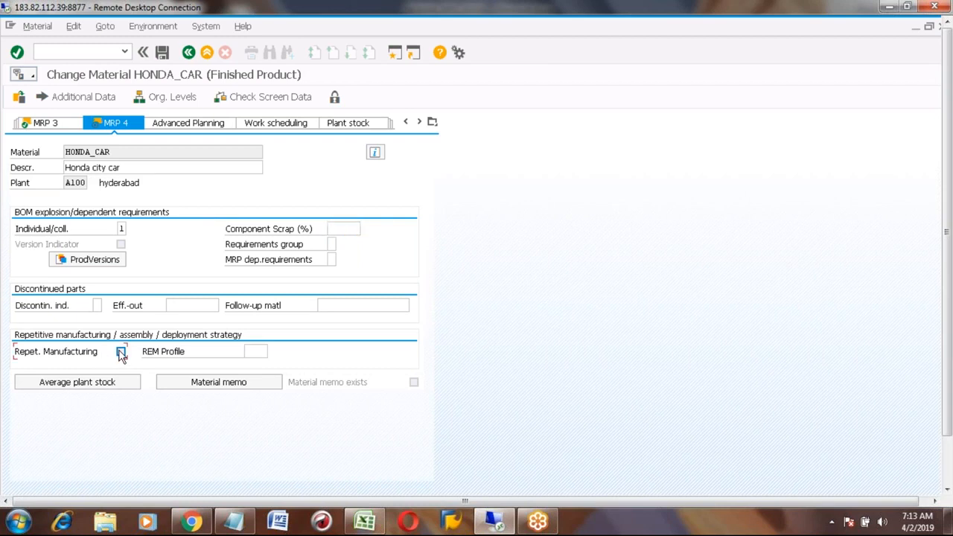
left_click(121, 353)
- Look at the work scheduling data, then leave the material without saving
left_click(292, 125)
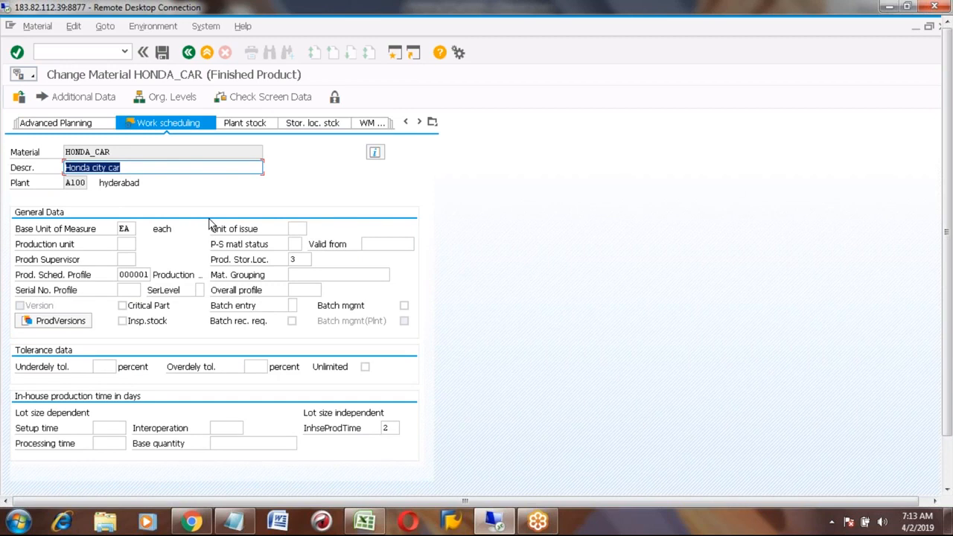
left_click(188, 53)
left_click(241, 294)
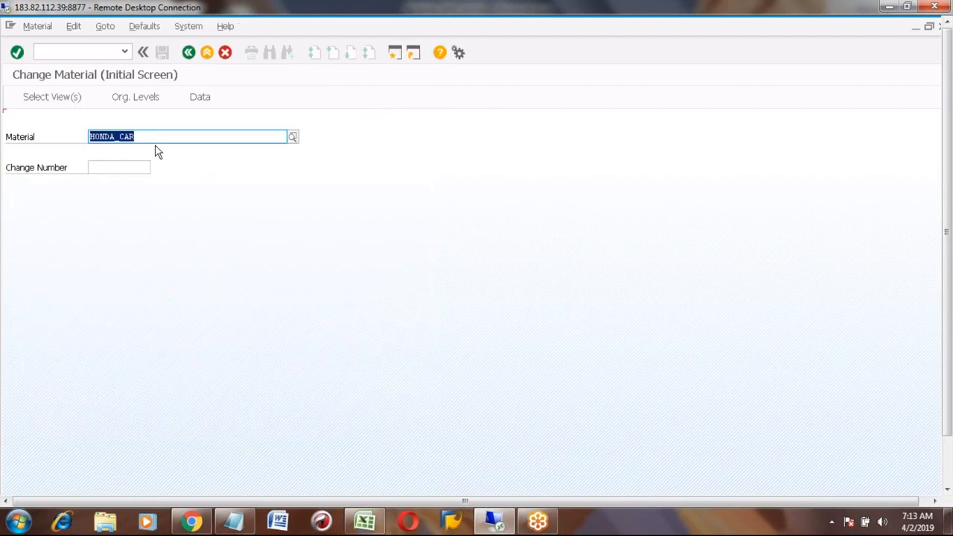
- Start Create Material immediately for HONDA_CAR, filled in from recent entries
left_click(32, 27)
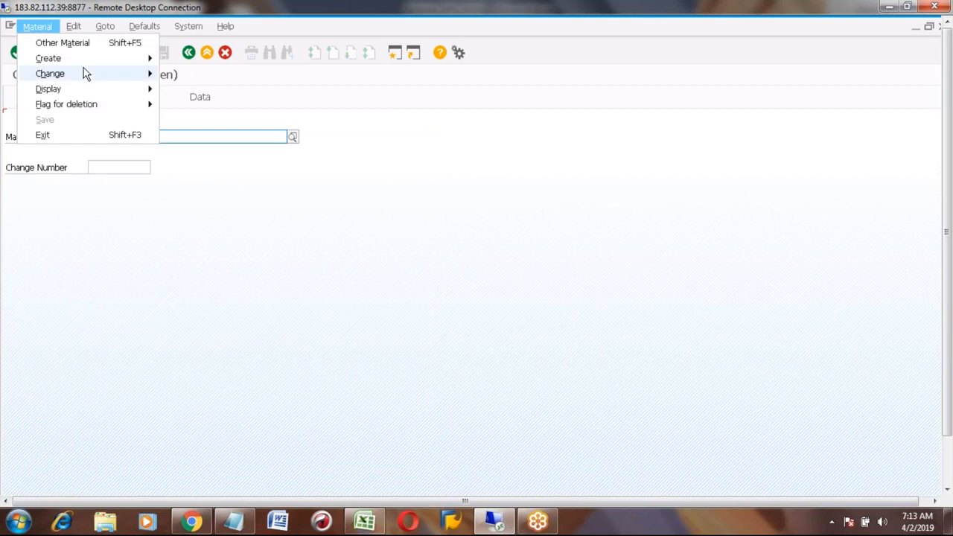
mouse_move(82, 60)
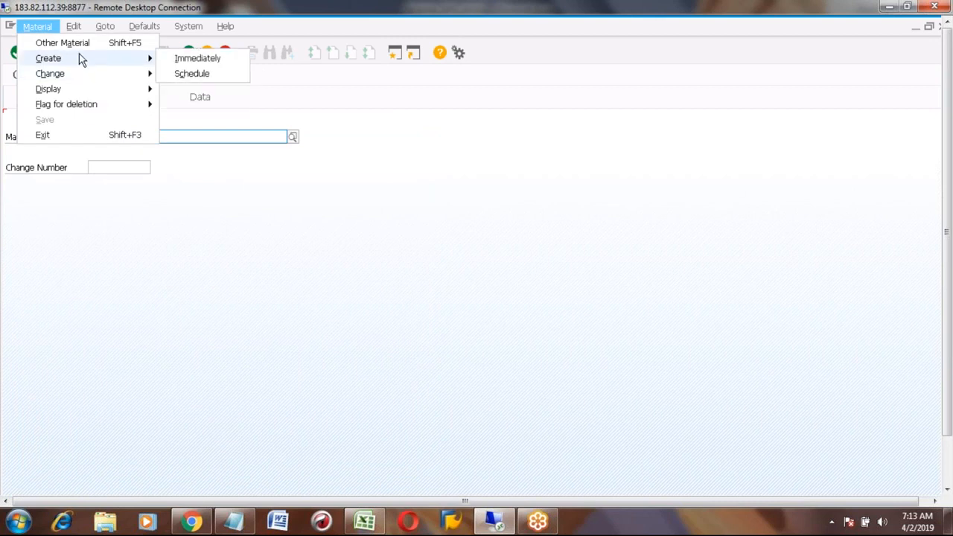
left_click(179, 60)
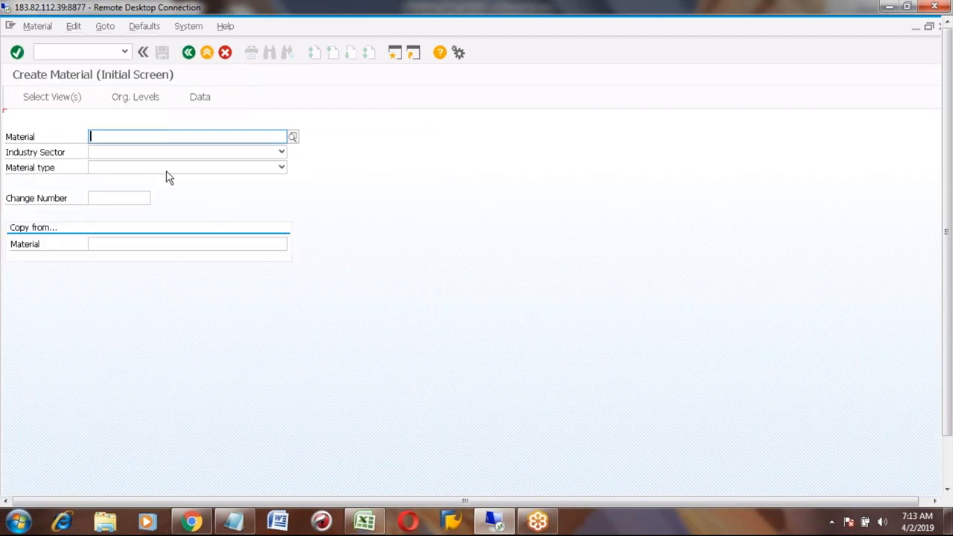
left_click(133, 134)
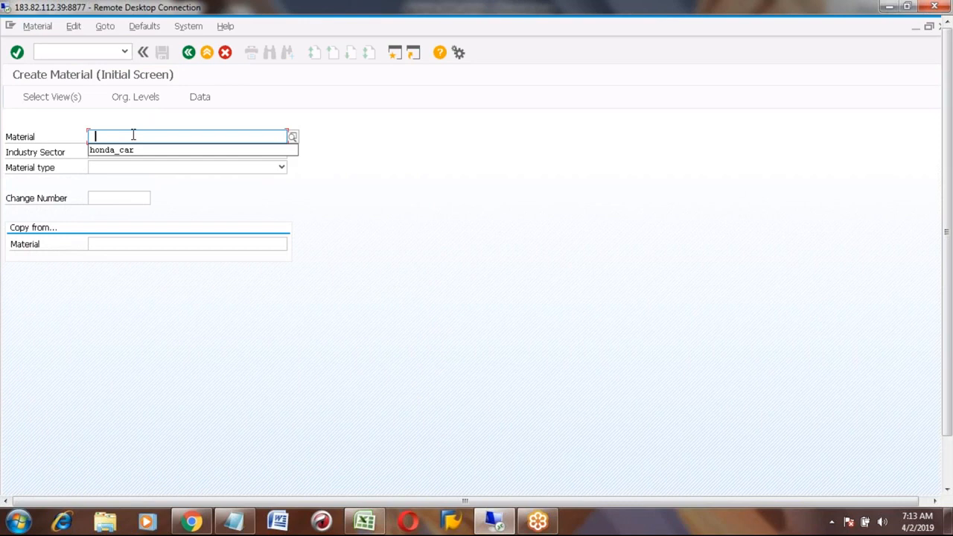
key("Down")
key("Return")
key("Return")
key("Return")
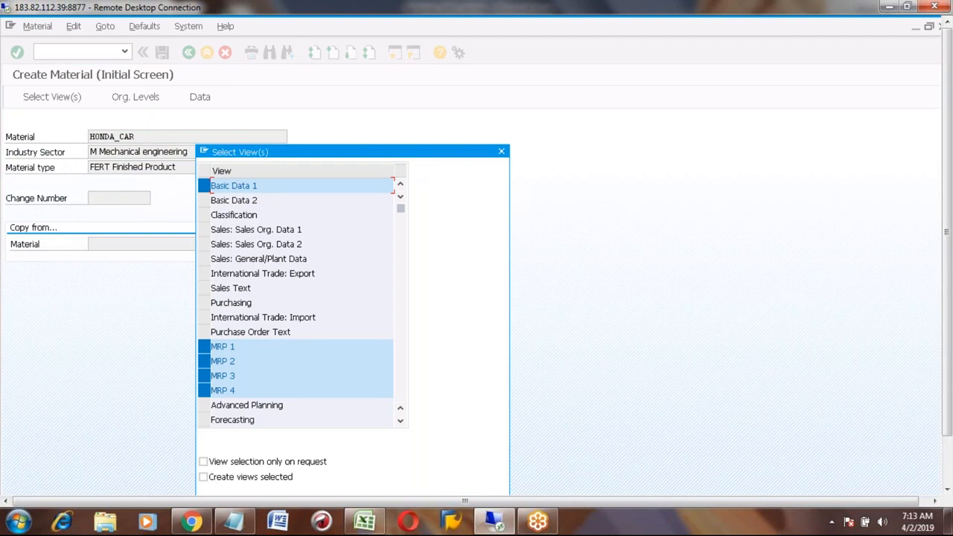
- Select the MRP 1–4, Accounting 1–2 and Costing 1–2 views and confirm them
left_click(401, 422)
left_click(400, 422)
left_click(401, 422)
left_click(400, 422)
left_click(401, 422)
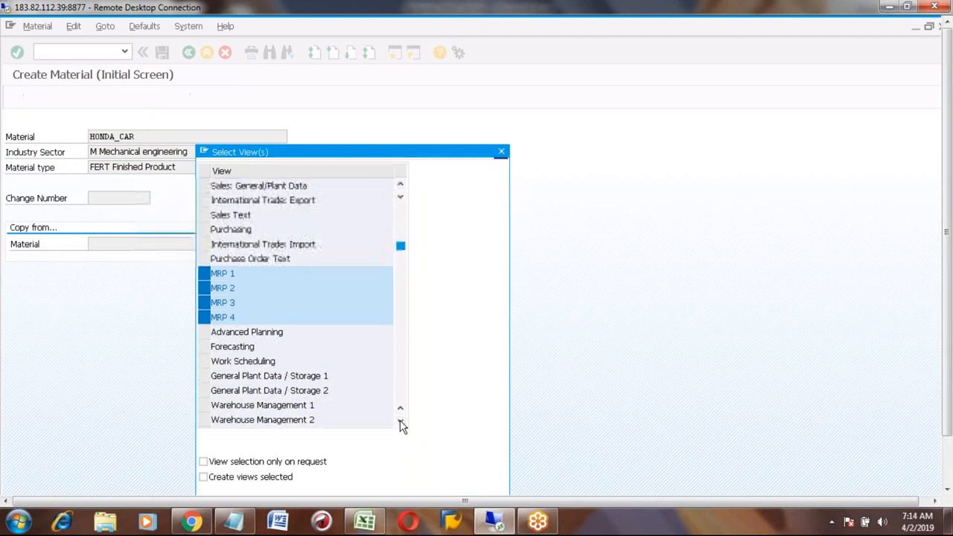
left_click(400, 422)
left_click(400, 422)
left_click(400, 422)
left_click(400, 422)
left_click(400, 422)
left_click(401, 422)
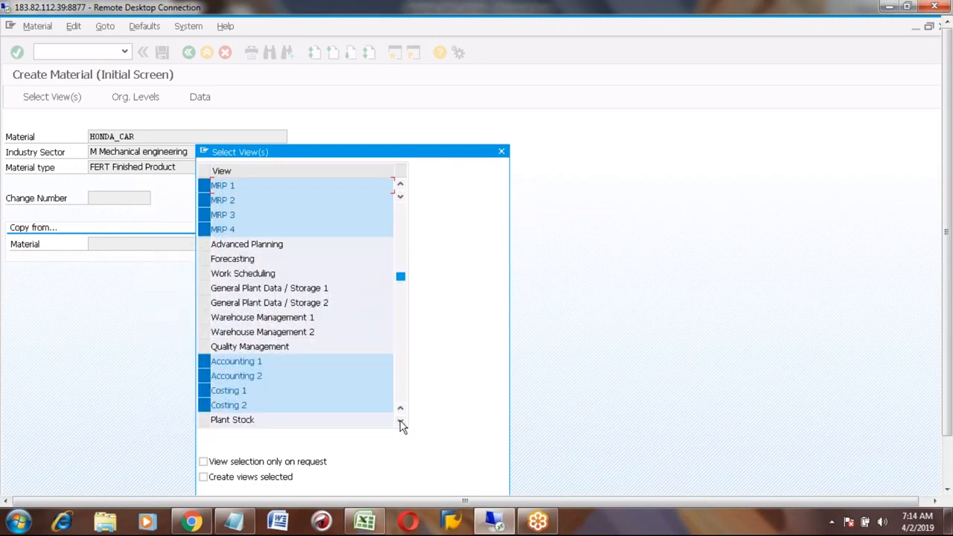
left_click(400, 422)
left_click(400, 422)
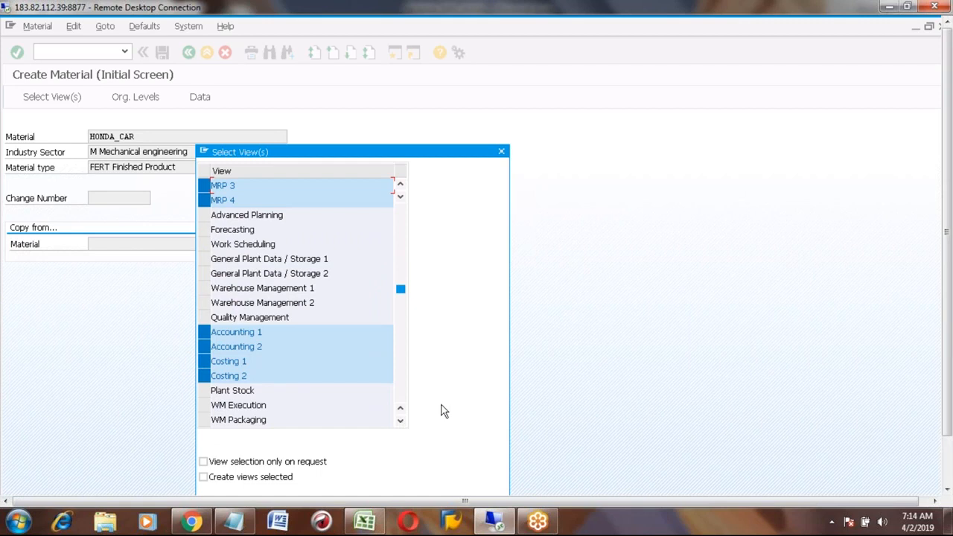
left_click(947, 472)
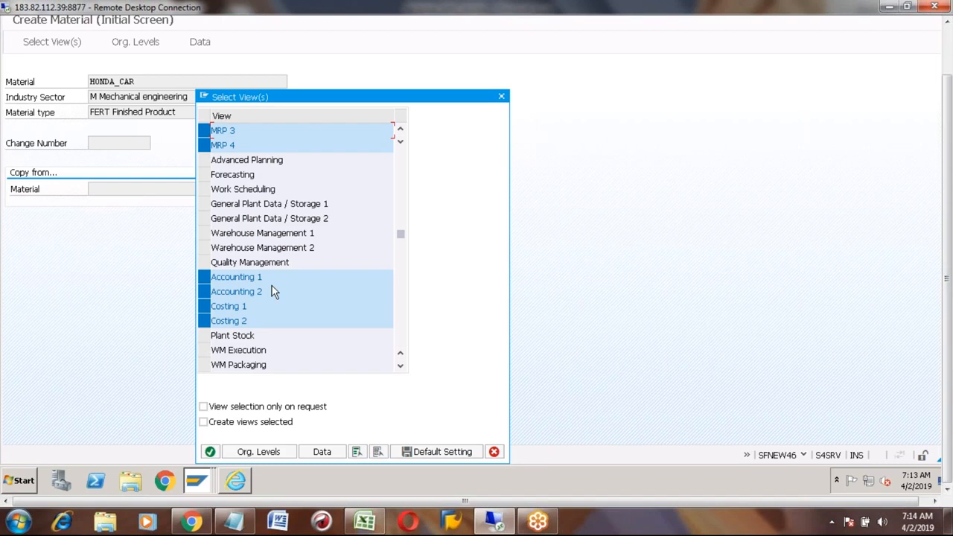
key("Return")
- Enter plant A100 as the organizational level from recent entries
key("space")
key("Down")
key("Return")
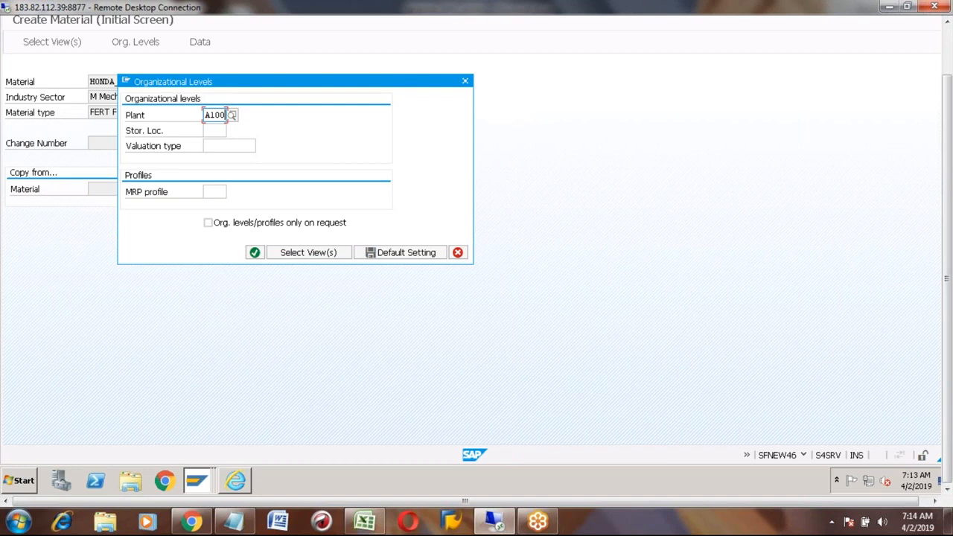
key("Return")
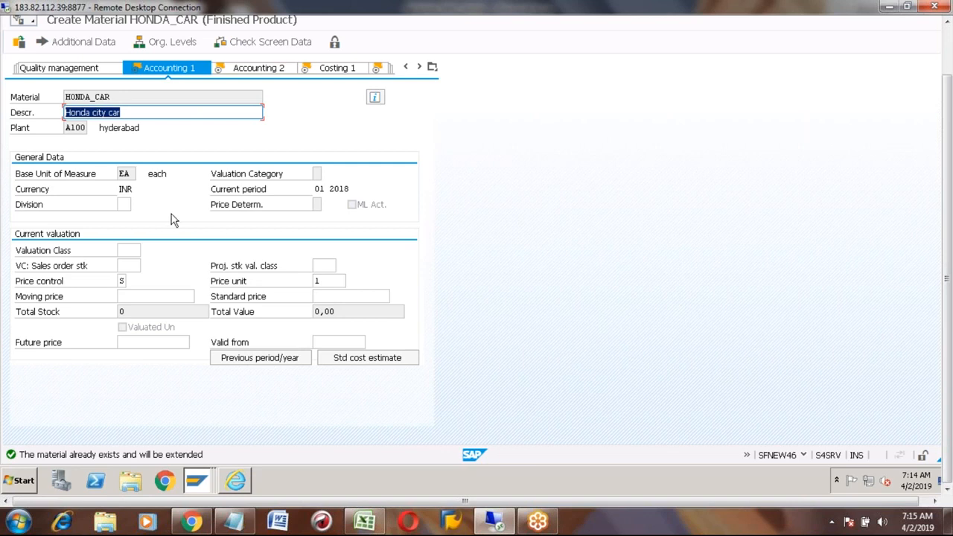
- Pick valuation class 7920 (Finished Goods) from the list, then list the price control options
left_click(127, 251)
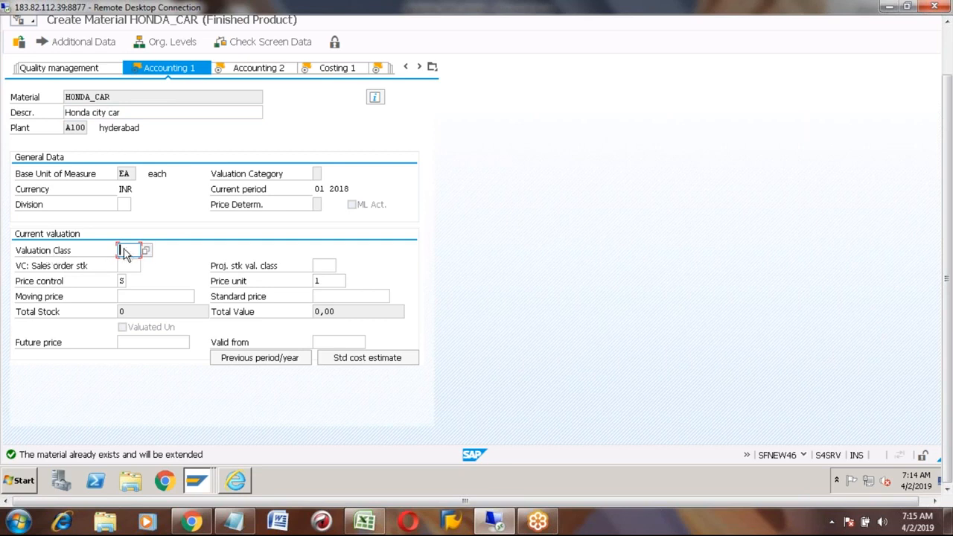
left_click(146, 250)
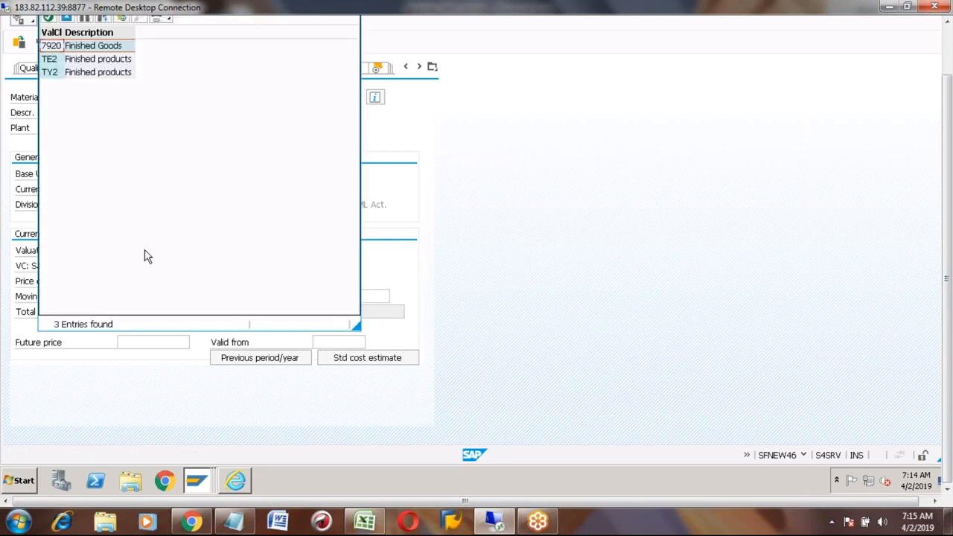
double_click(58, 46)
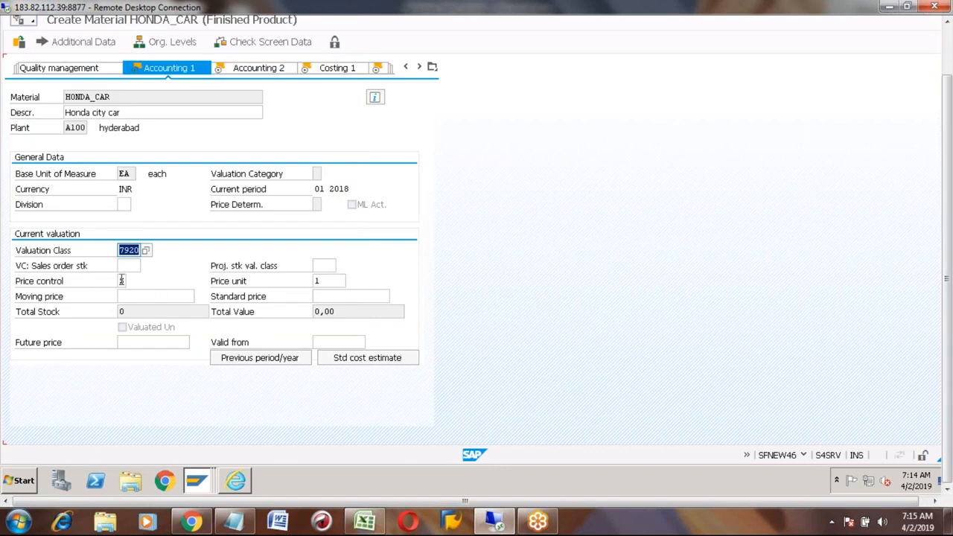
left_click(123, 281)
left_click(132, 280)
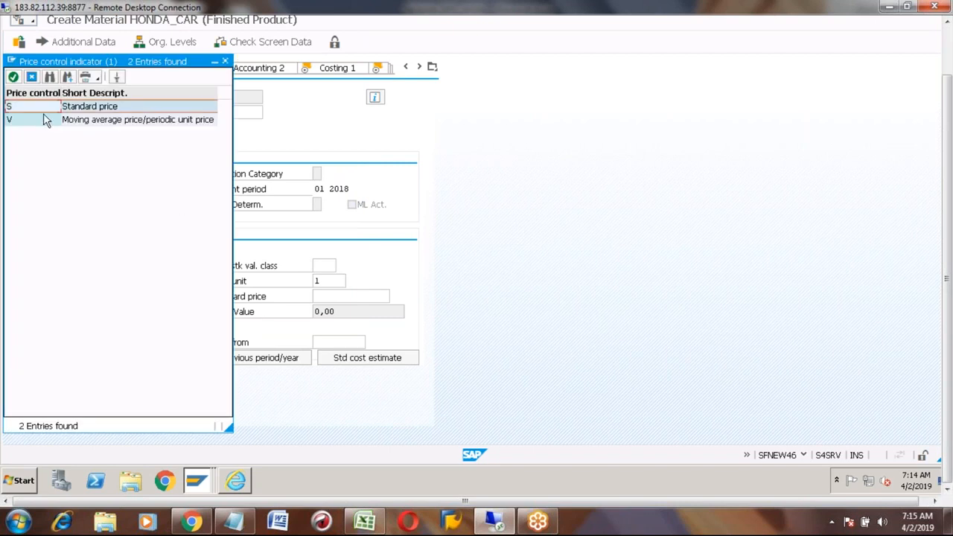
- Compare moving average price V with standard price S, and choose S as price control
left_click(37, 121)
left_click(24, 109)
left_click(32, 122)
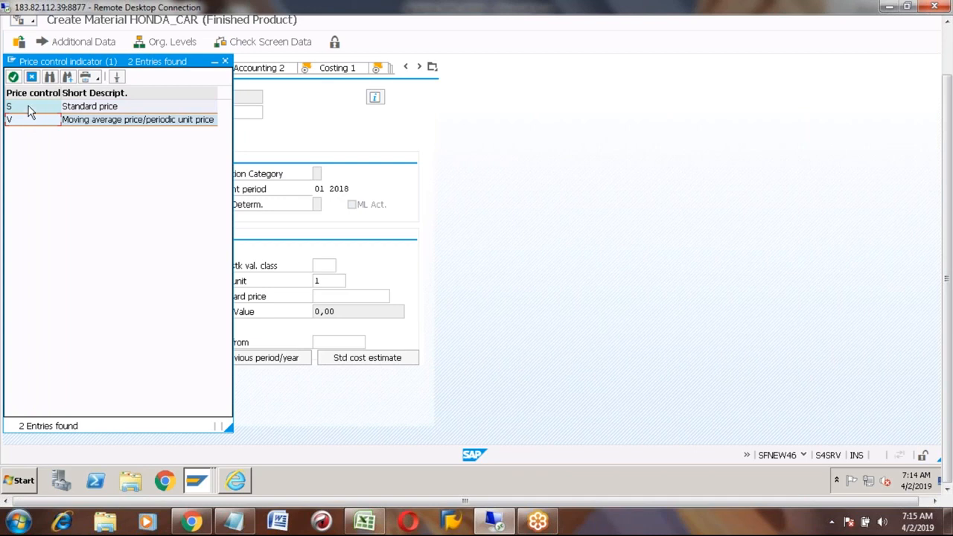
left_click(28, 106)
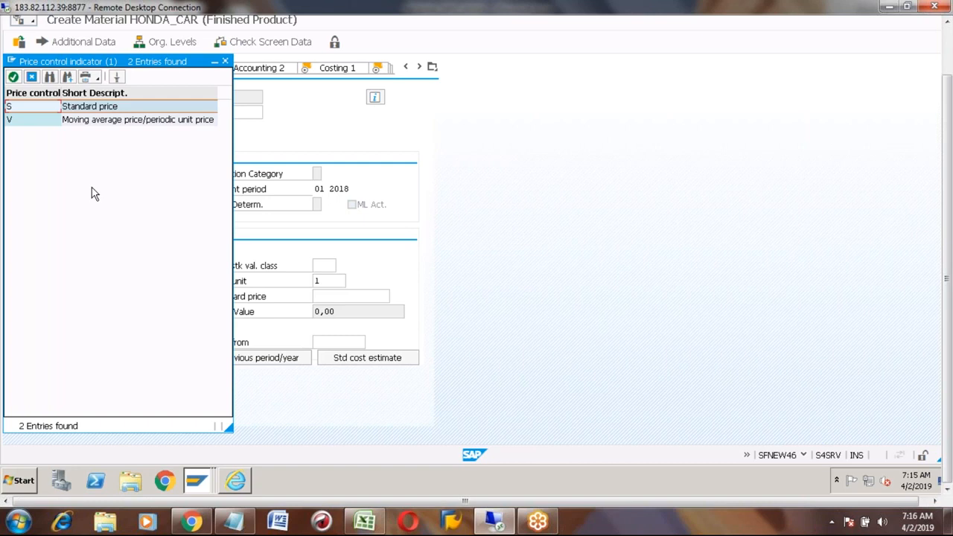
double_click(23, 110)
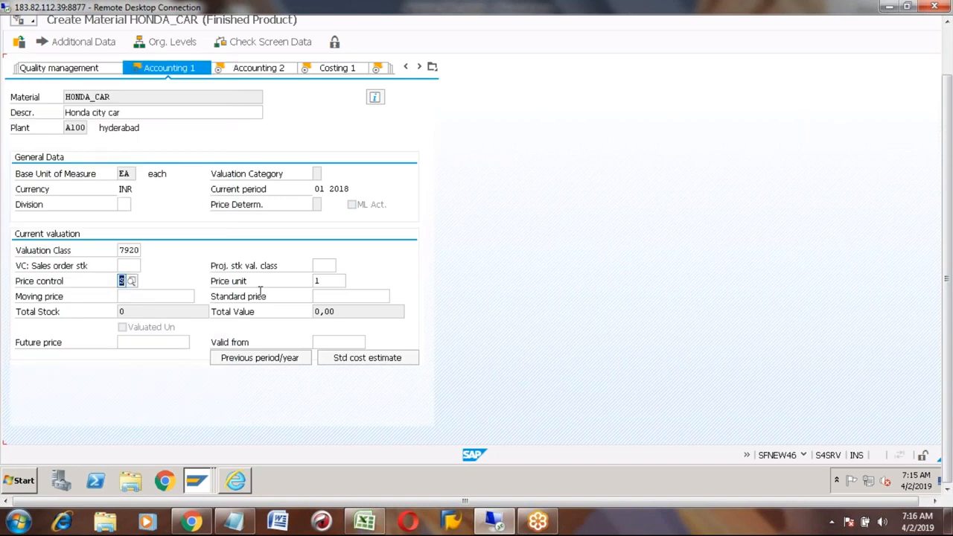
- Enter a standard price of 100 and view the Accounting 2 lowest-value and LIFO data
left_click(326, 297)
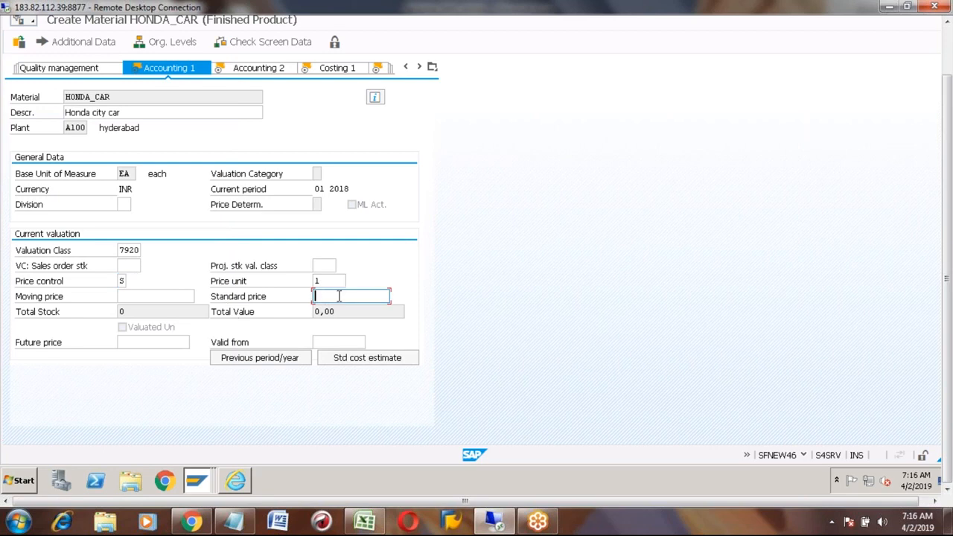
type("100")
left_click(133, 297)
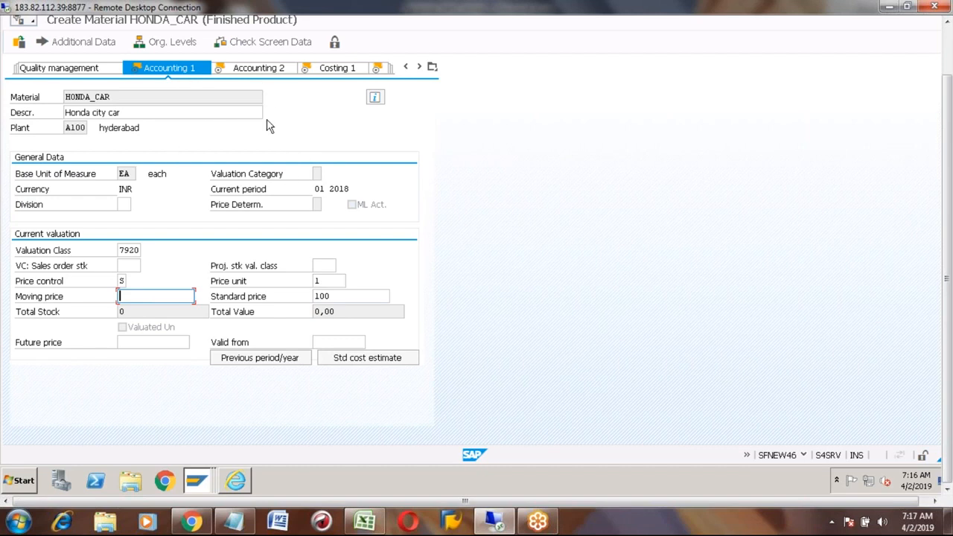
left_click(133, 249)
left_click(338, 295)
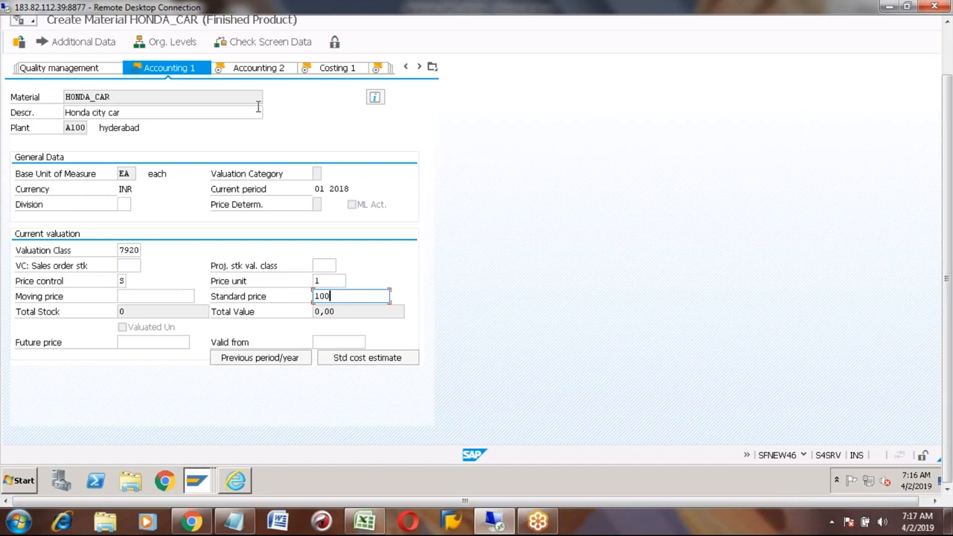
left_click(251, 71)
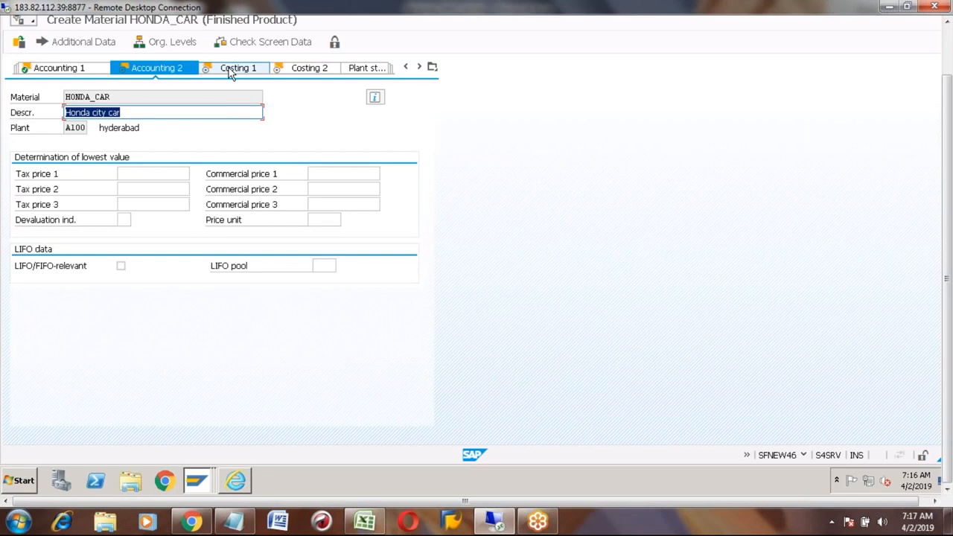
- Review the Costing 1 data and cost estimate view, including the profit center entry
left_click(231, 70)
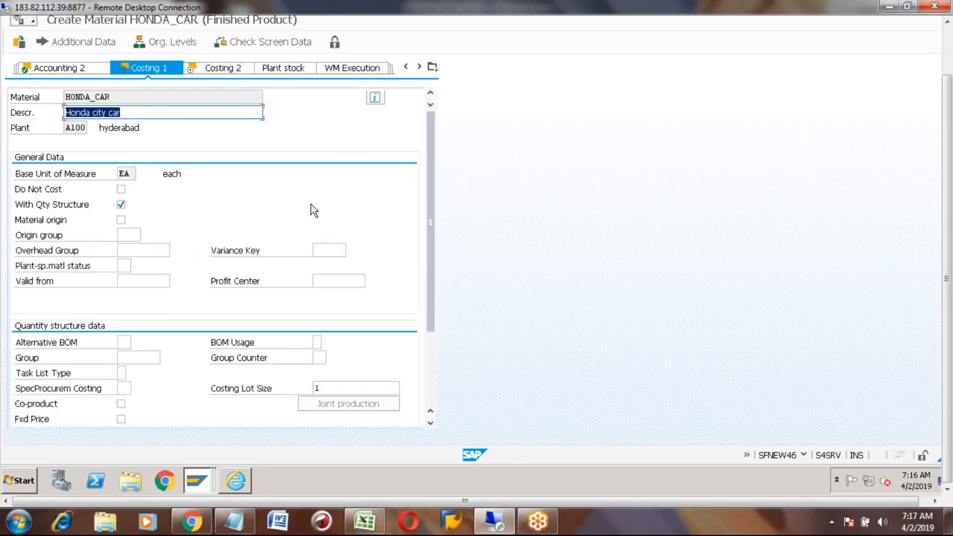
left_click(216, 70)
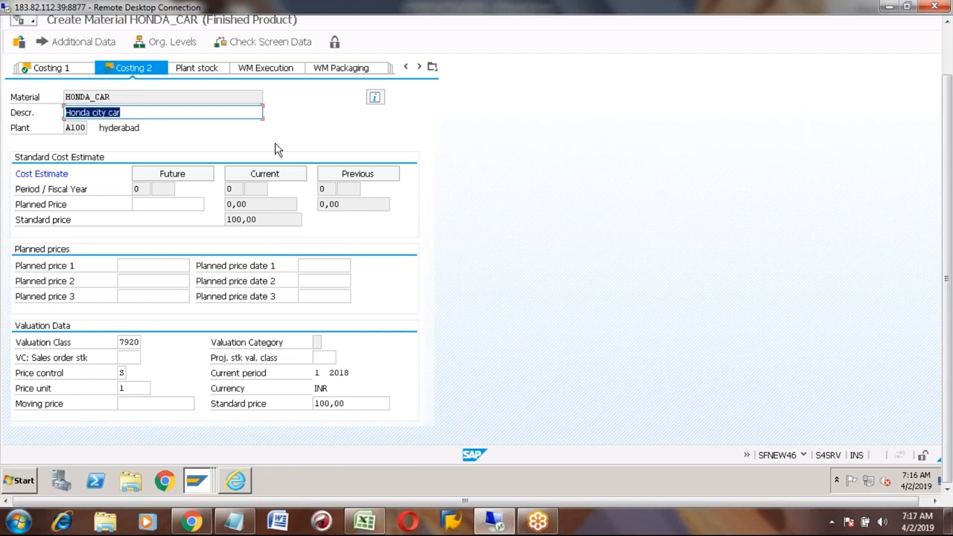
left_click(73, 67)
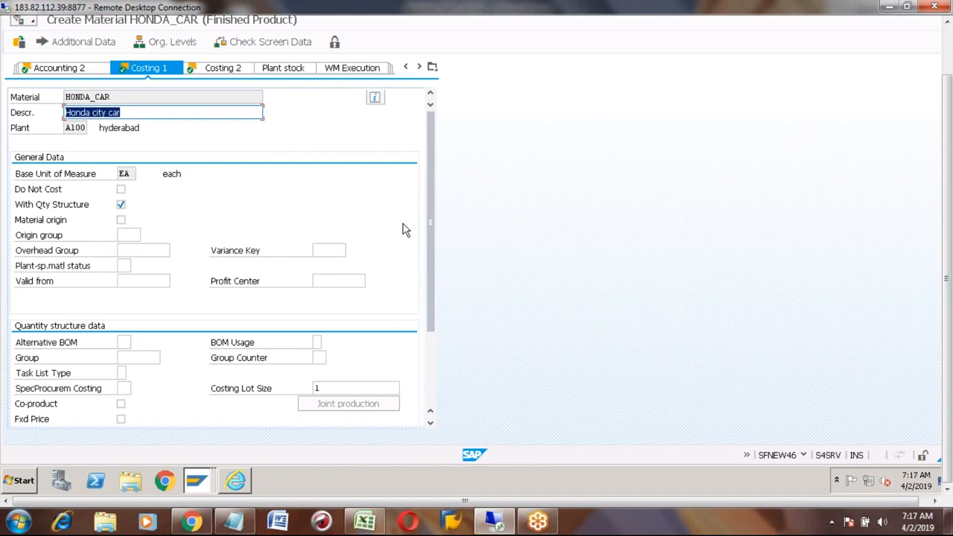
left_click(331, 280)
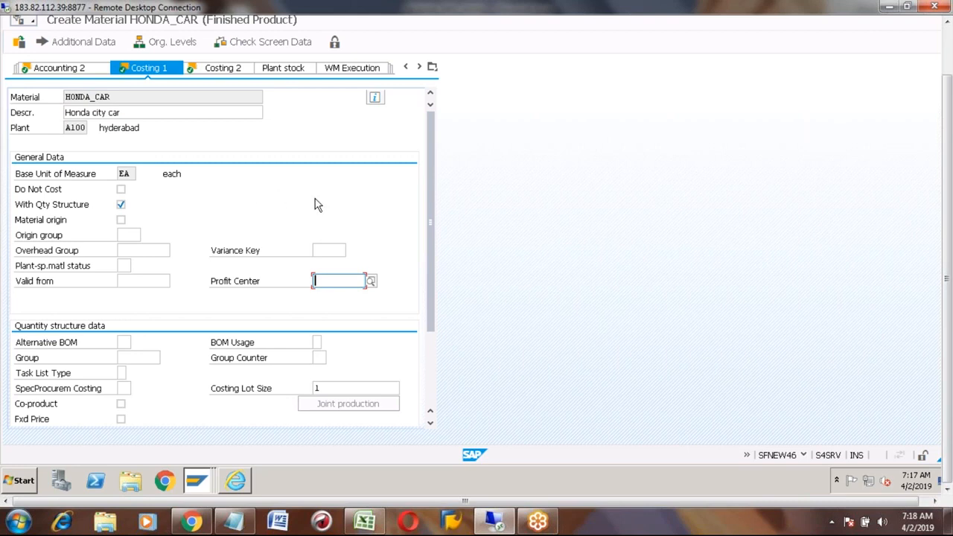
- Check the previous and current standard price of 100,00, then save HONDA_CAR
left_click(209, 69)
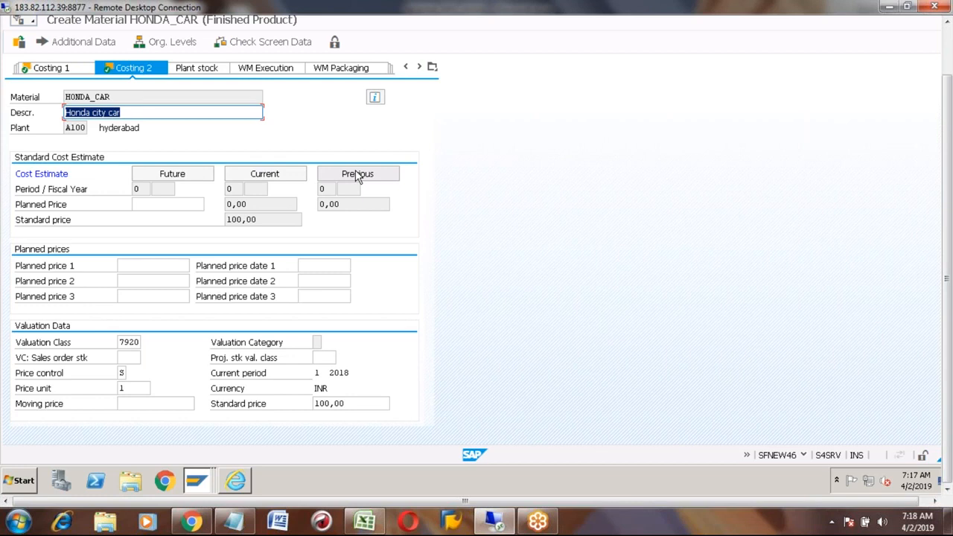
left_click(339, 204)
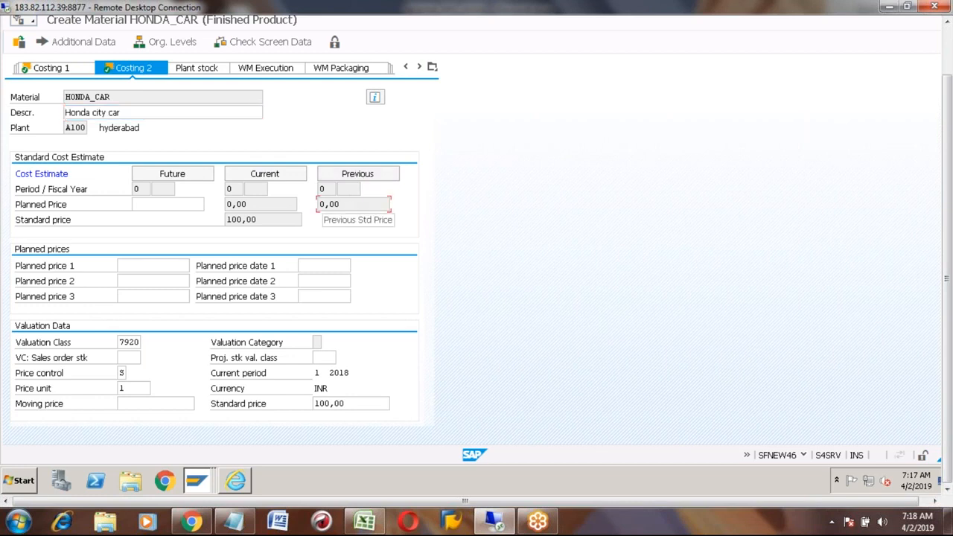
left_click(250, 220)
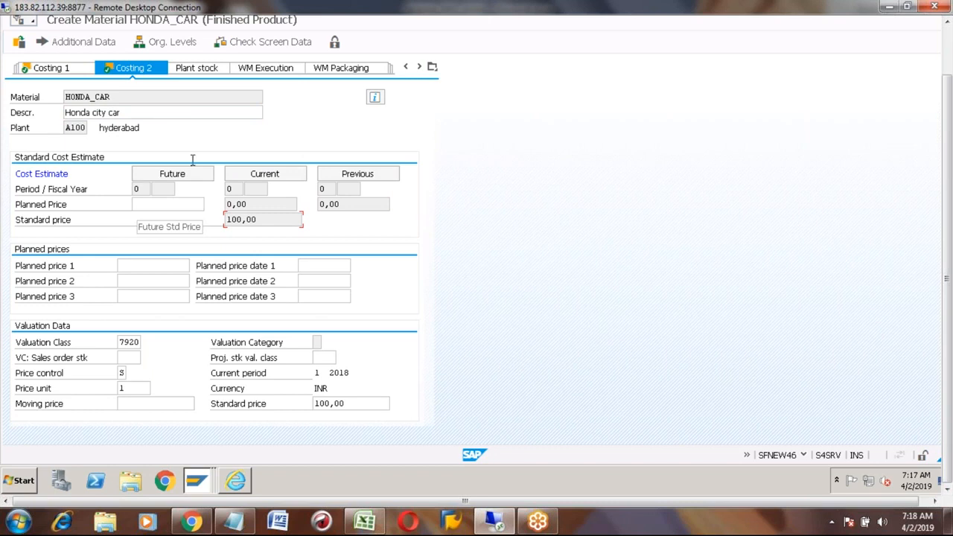
left_click(948, 49)
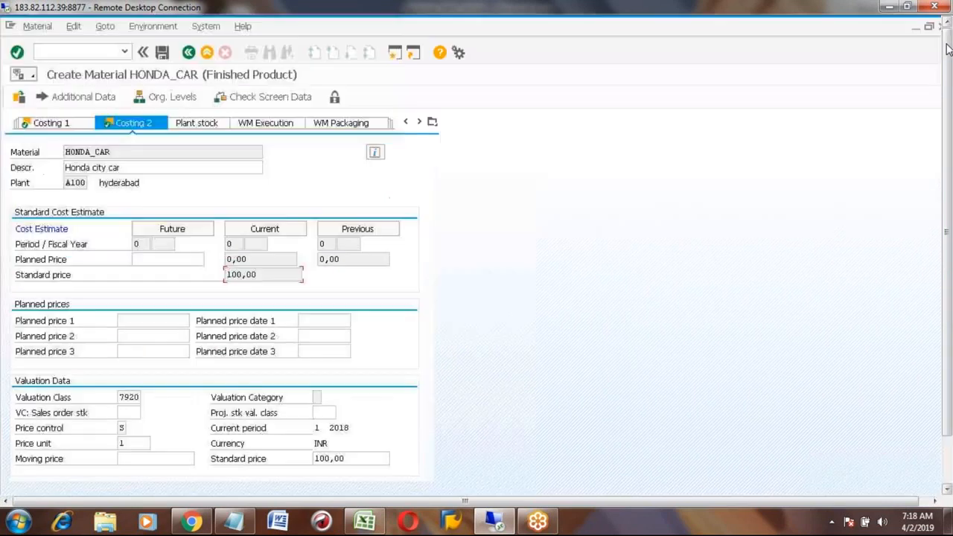
left_click(162, 52)
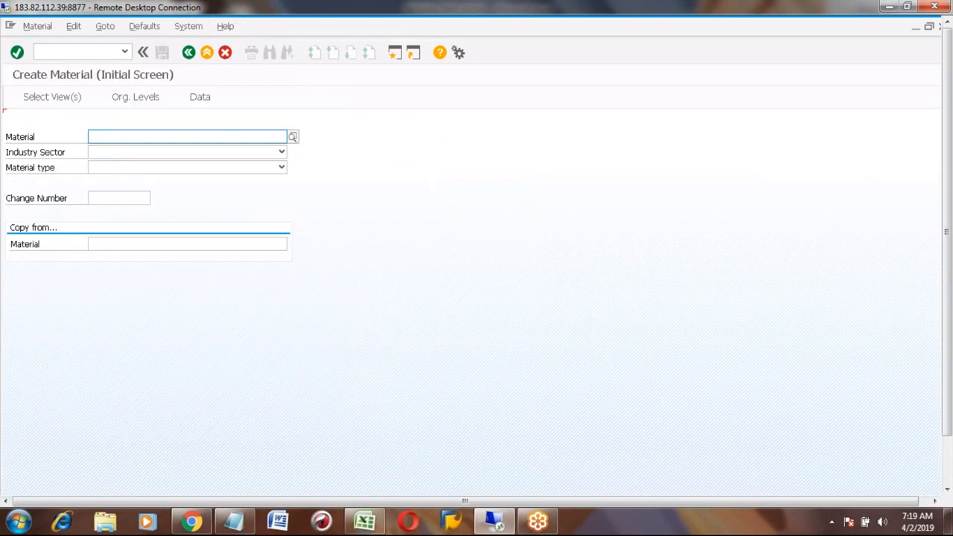
- Start Change Material immediately for HONDA_CAR via the Material menu
left_click(41, 27)
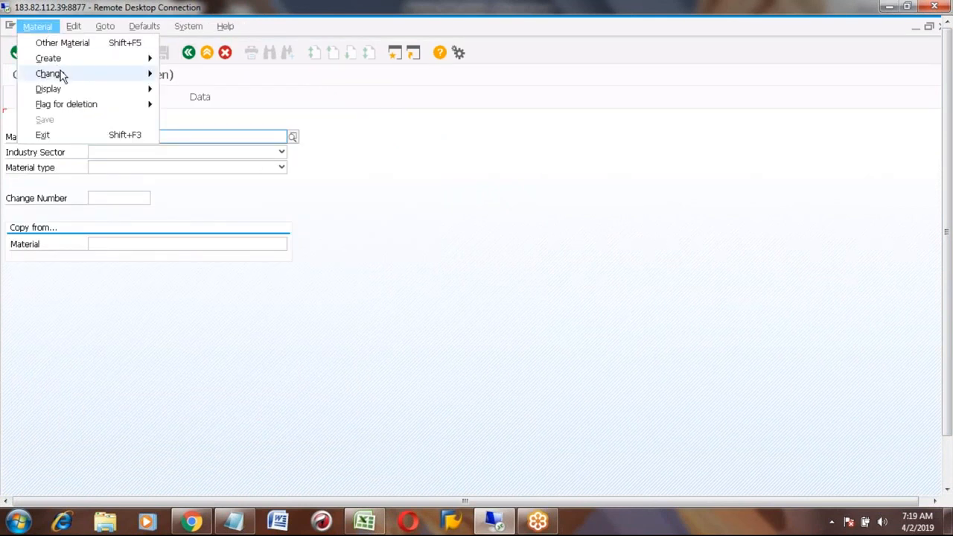
left_click(410, 145)
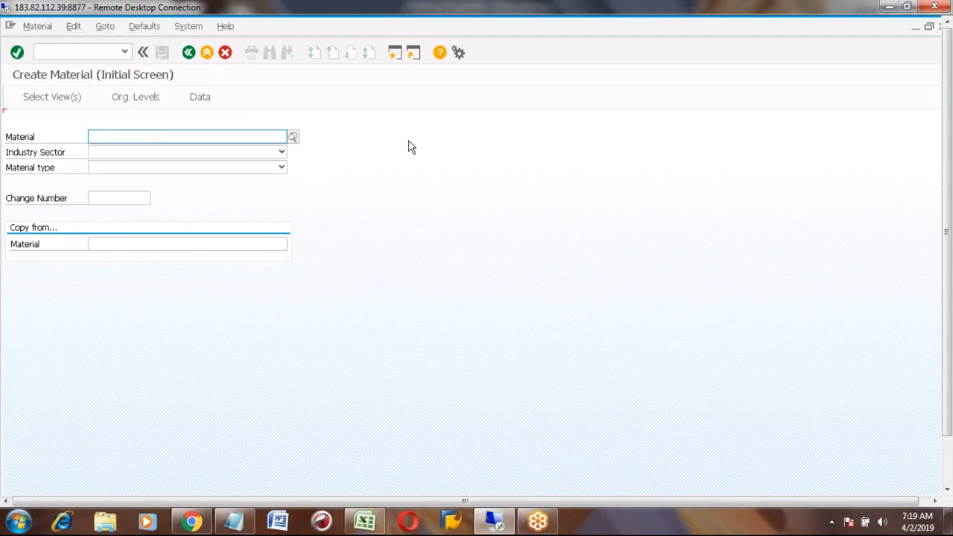
left_click(44, 27)
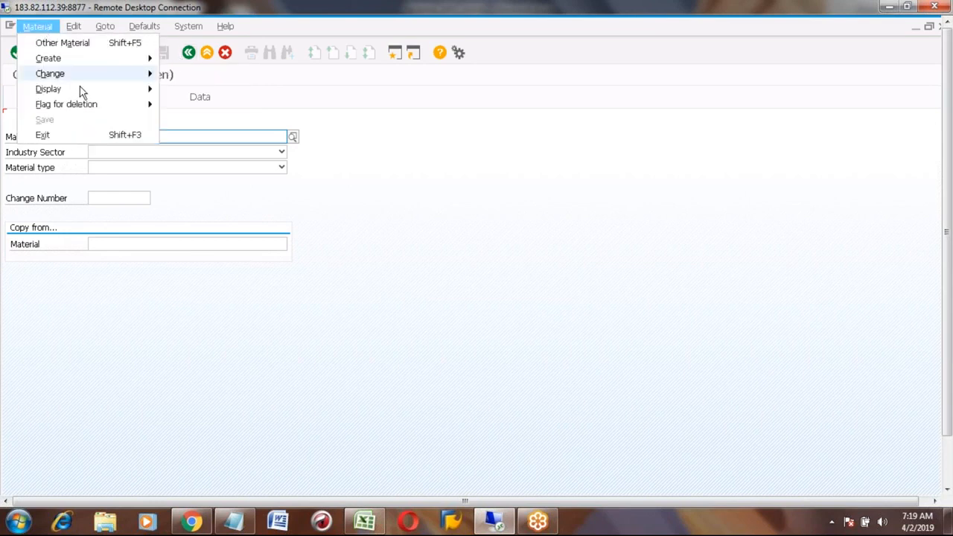
mouse_move(95, 73)
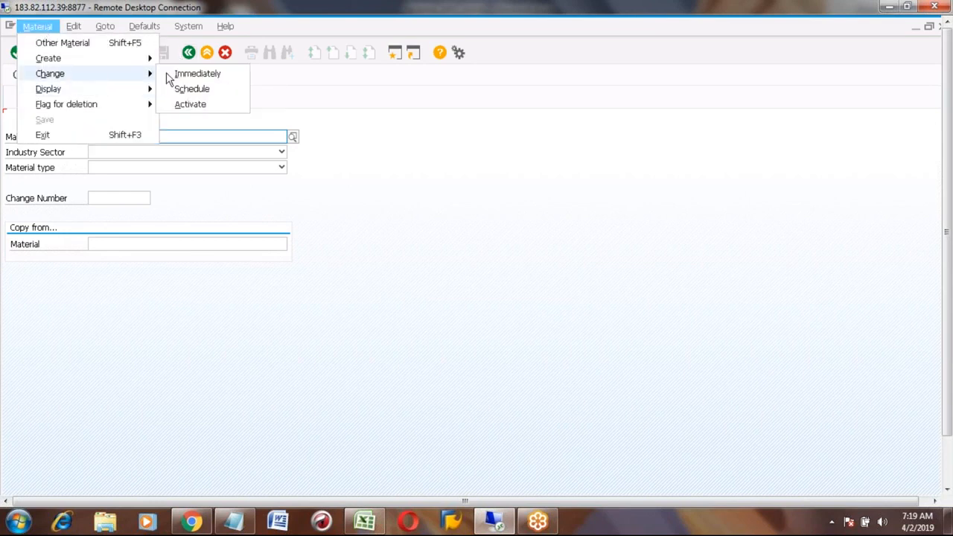
left_click(186, 76)
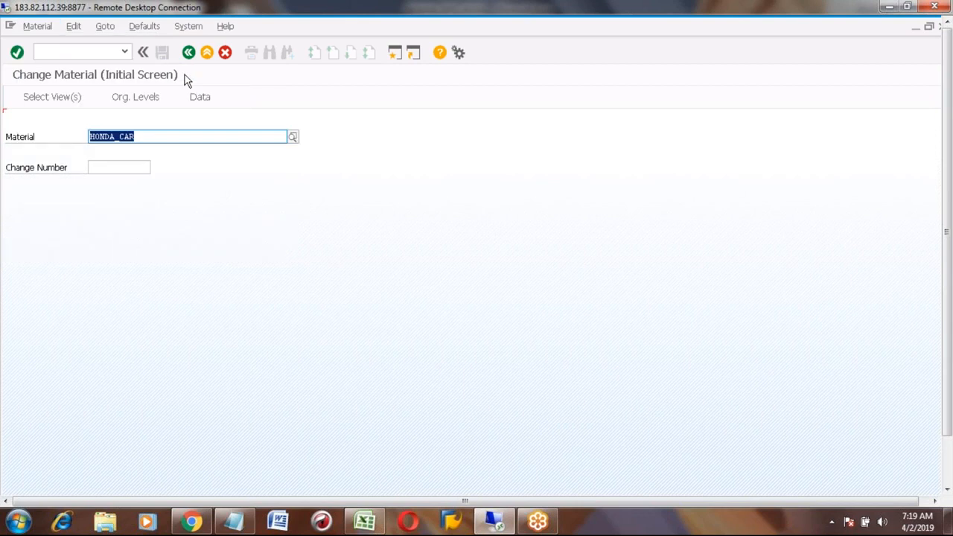
key("Return")
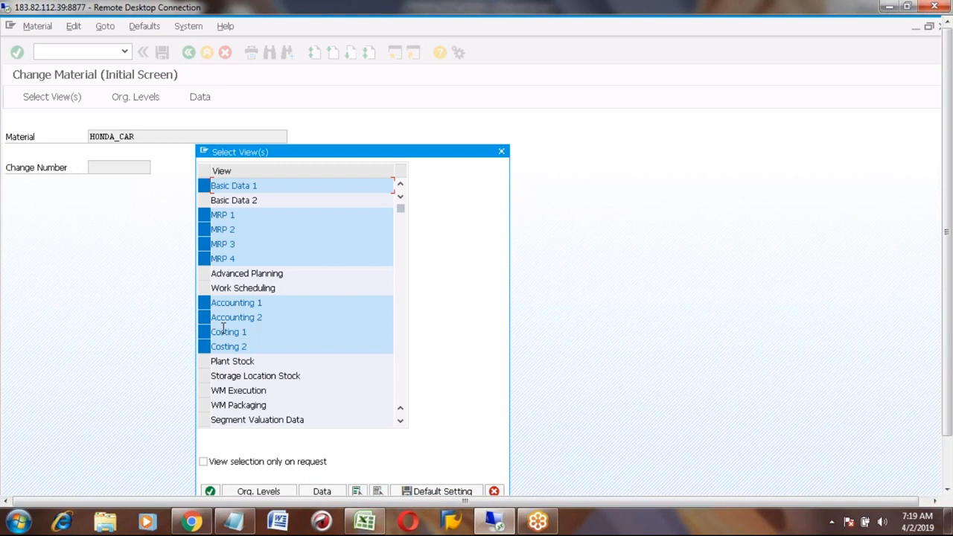
- Select only the Work Scheduling and Accounting 1 views and confirm
left_click(204, 287)
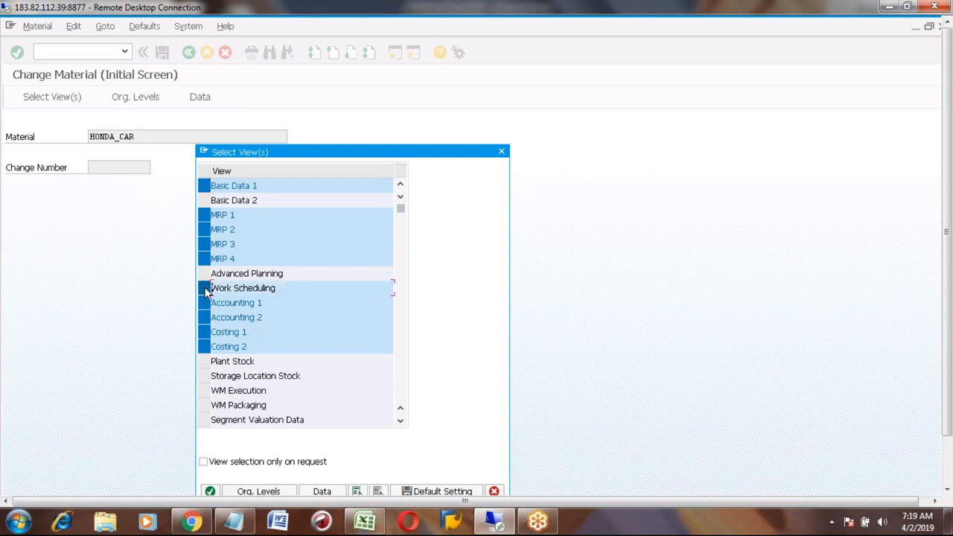
left_click(357, 490)
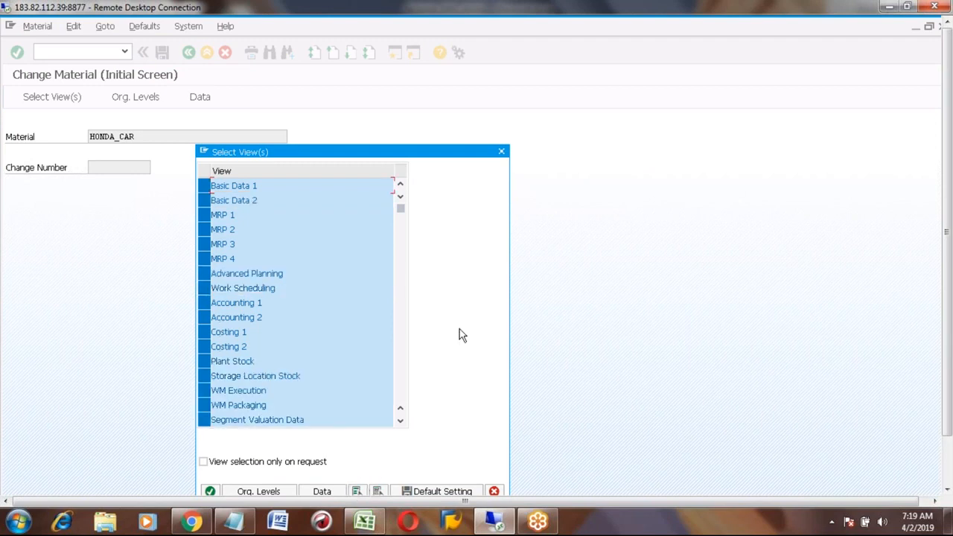
left_click(377, 490)
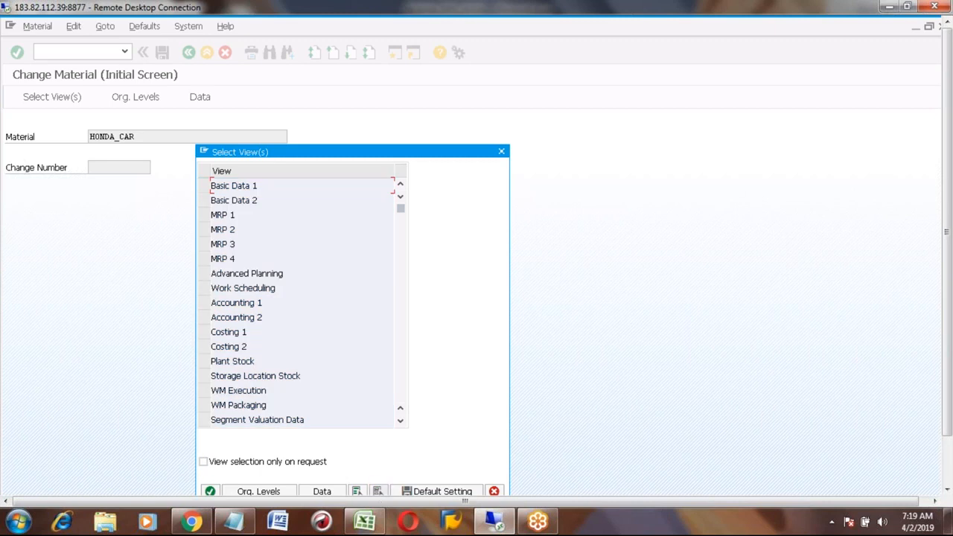
left_click(204, 289)
left_click(201, 303)
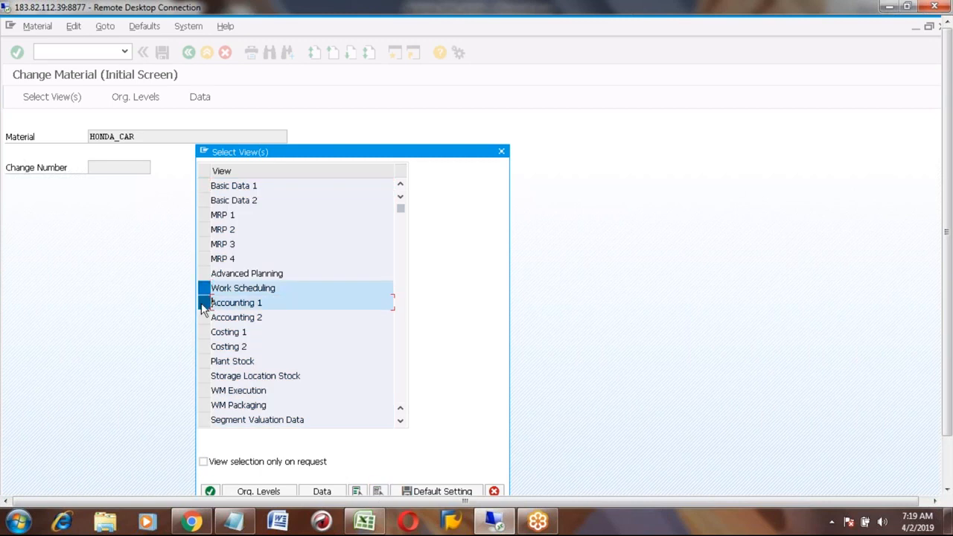
key("Return")
- Enter plant A100, store it as default, and check scheduling profile 000001
type("a100")
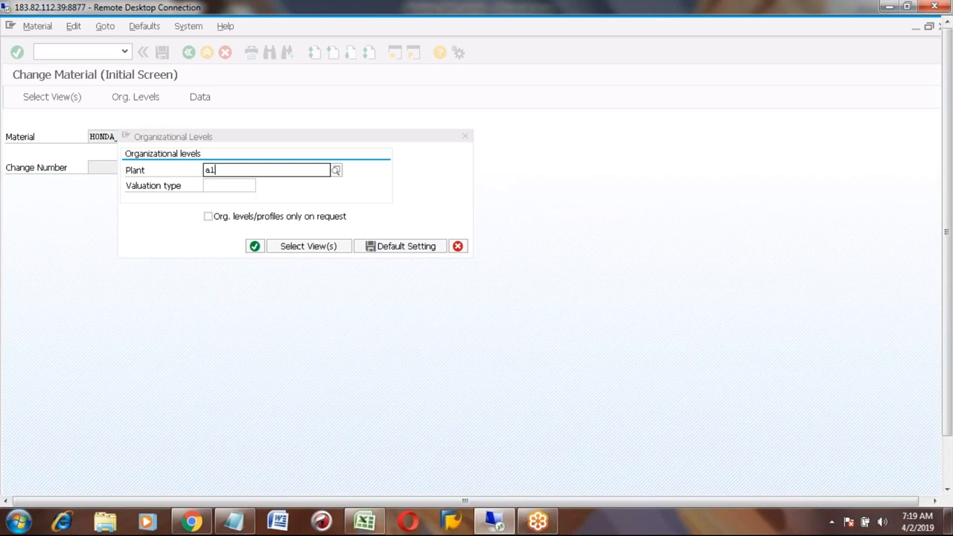
left_click(219, 197)
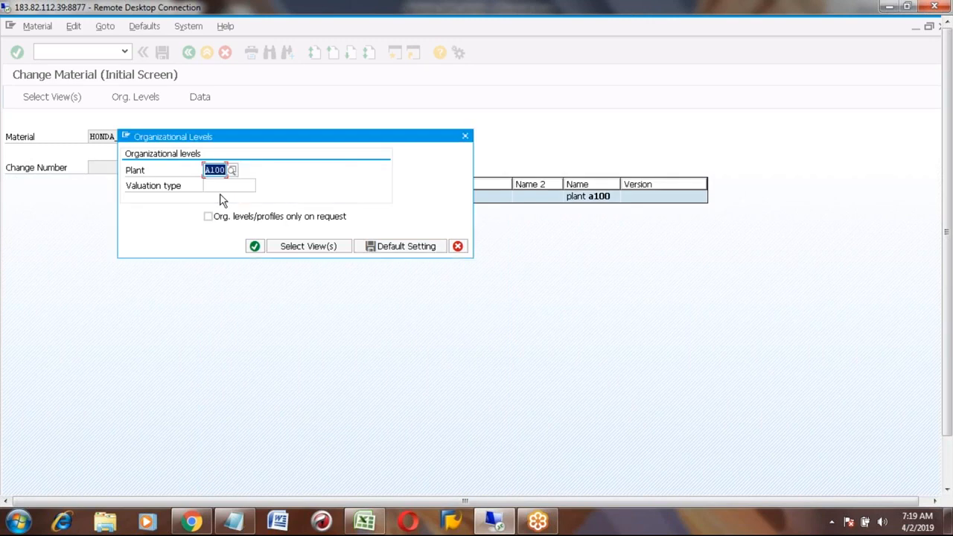
left_click(394, 252)
left_click(255, 247)
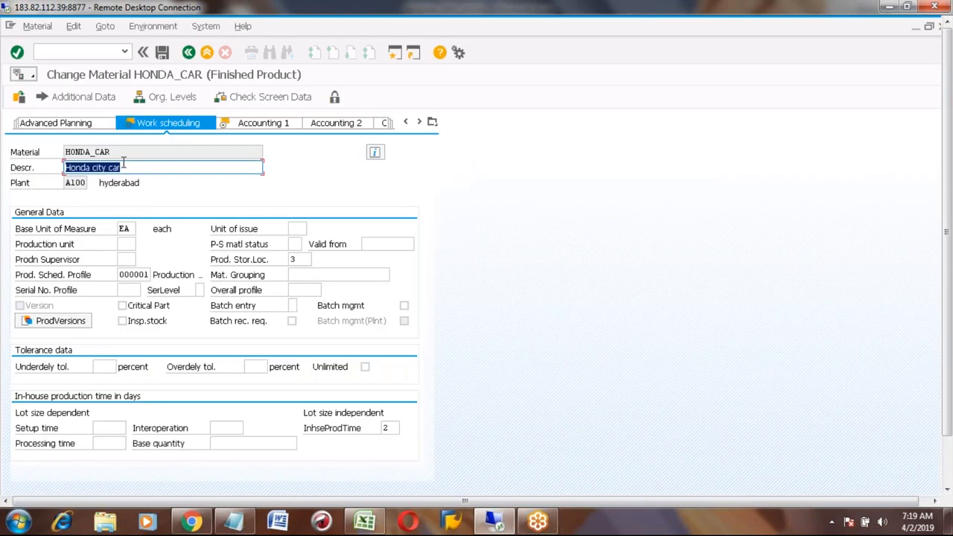
left_click(135, 273)
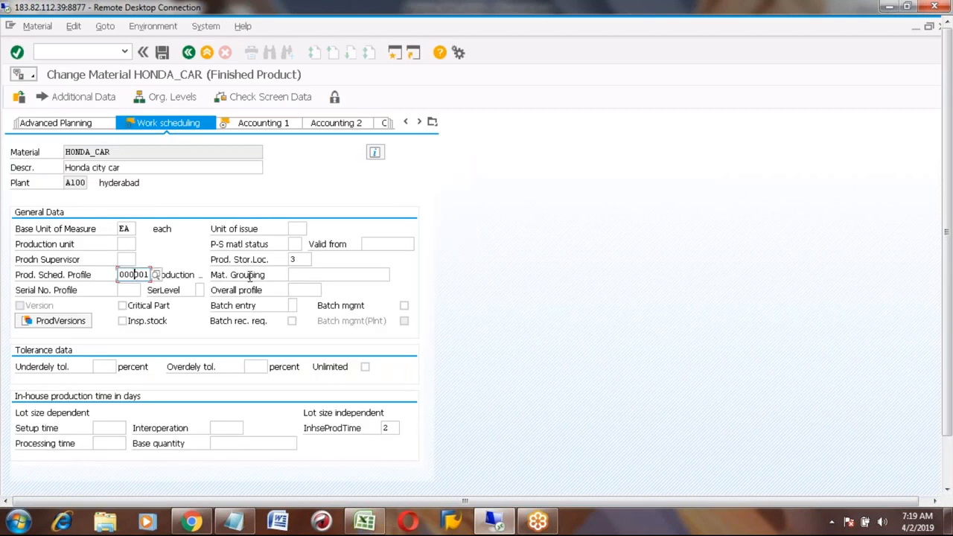
- Set the overdelivery tolerance to 10 percent, correcting a mistyped 15
left_click(252, 367)
type("15")
key("BackSpace")
type("0")
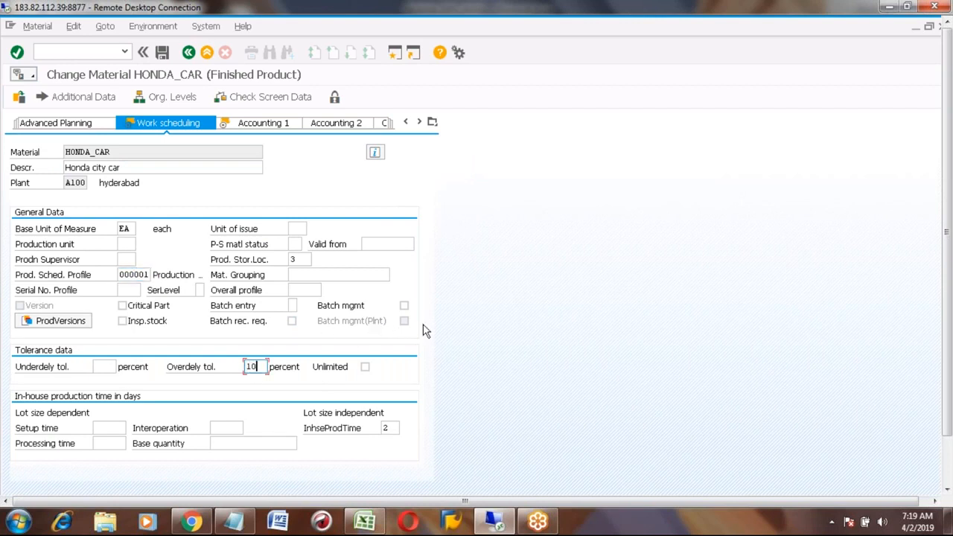
- Check the Accounting 1 standard price of 100,00, then select cell G91 in the Excel notes workbook
left_click(262, 125)
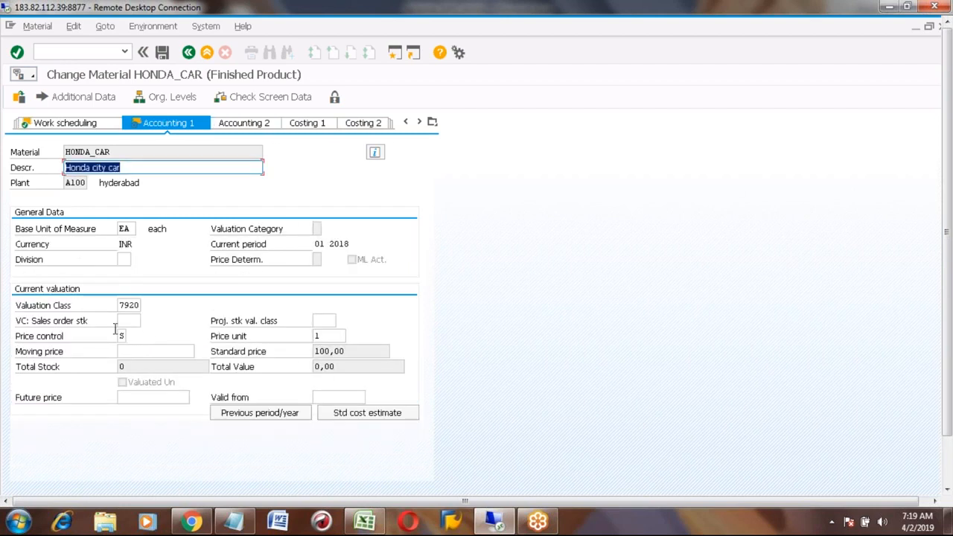
left_click(355, 351)
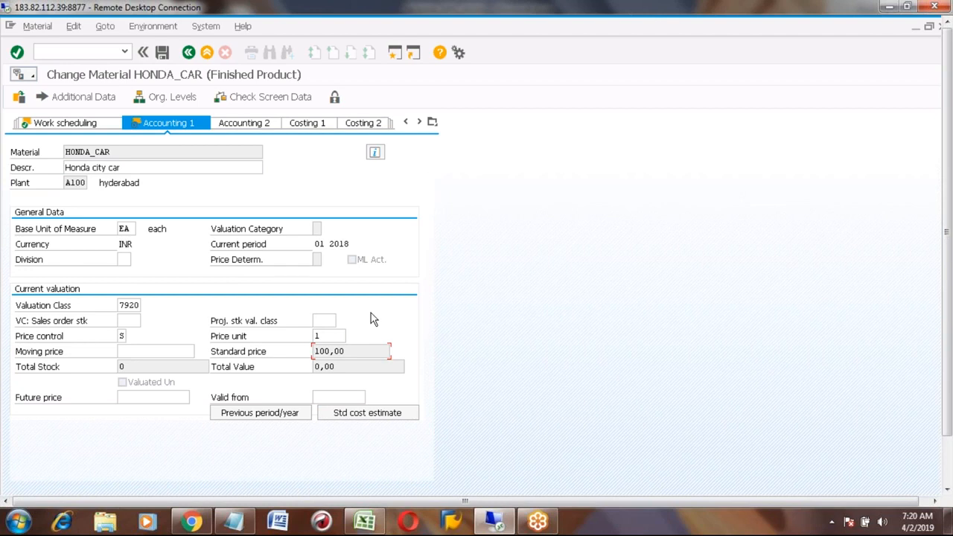
left_click(365, 521)
left_click(364, 262)
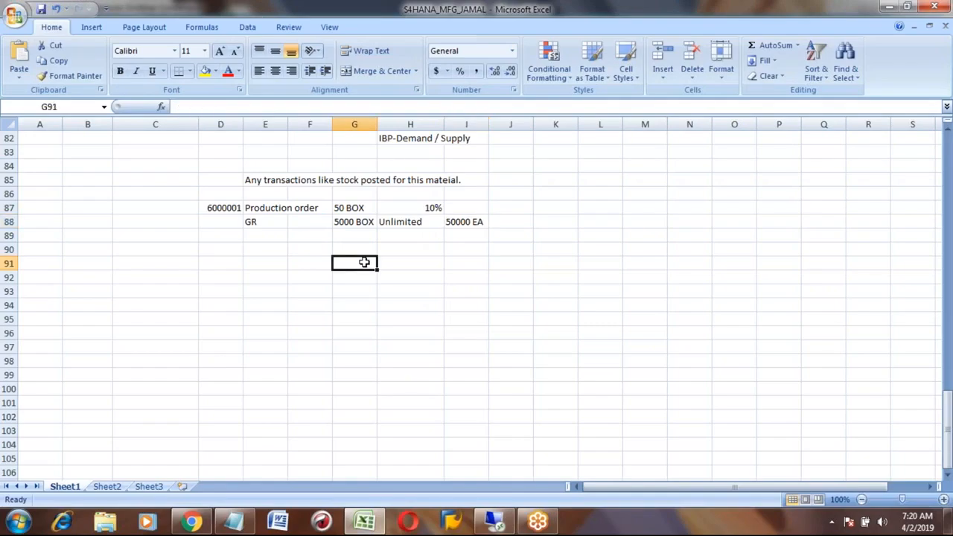
- Note MR21 in Excel cell G91 below the GR line, then return to SAP
type("MR21")
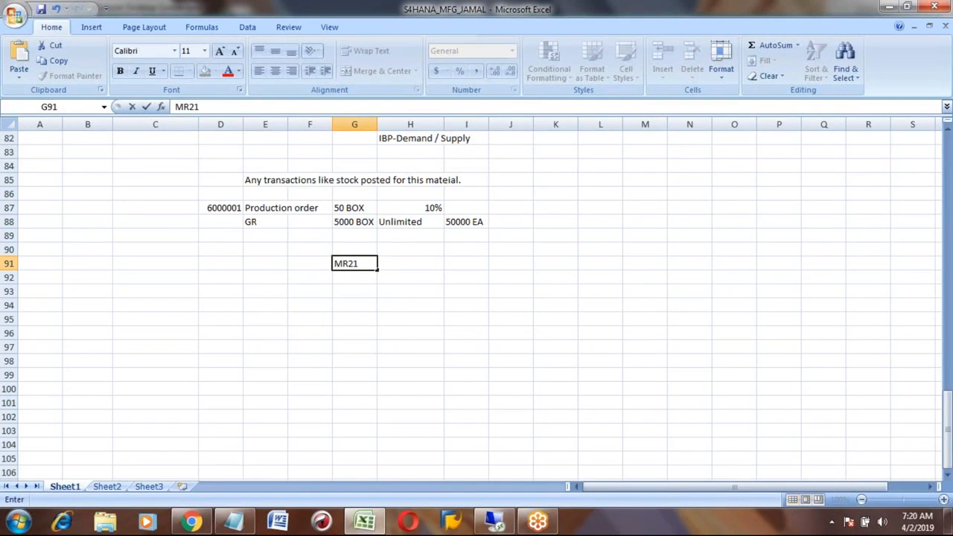
key("Return")
key("Up")
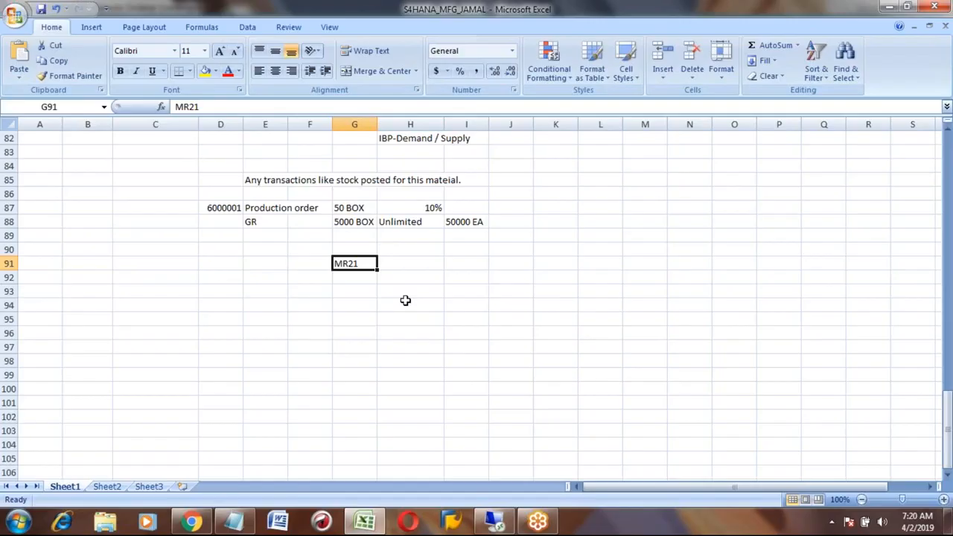
key("alt+Tab")
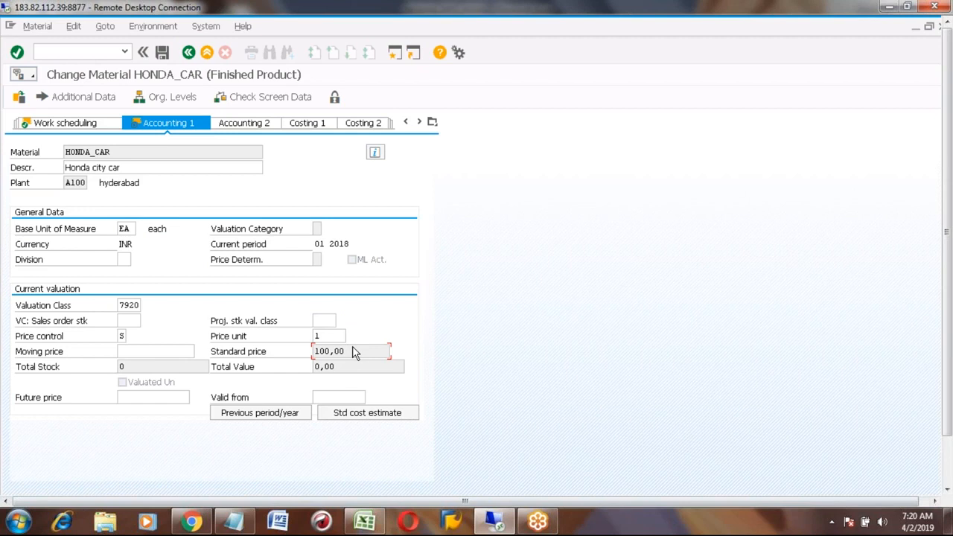
- Review HONDA_CAR's Accounting 2, Costing 1–2 and Accounting 1 data, ending on Work scheduling's Production unit
left_click(248, 126)
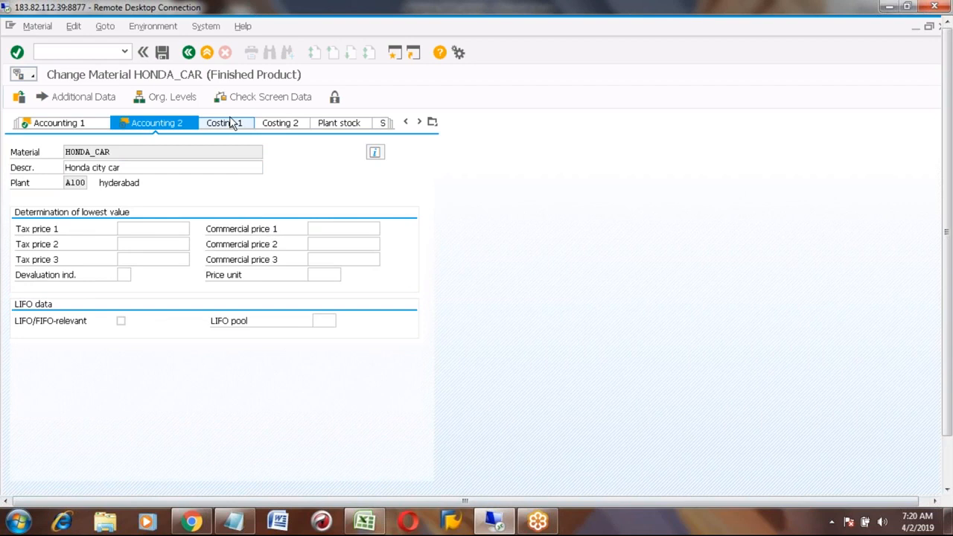
left_click(232, 123)
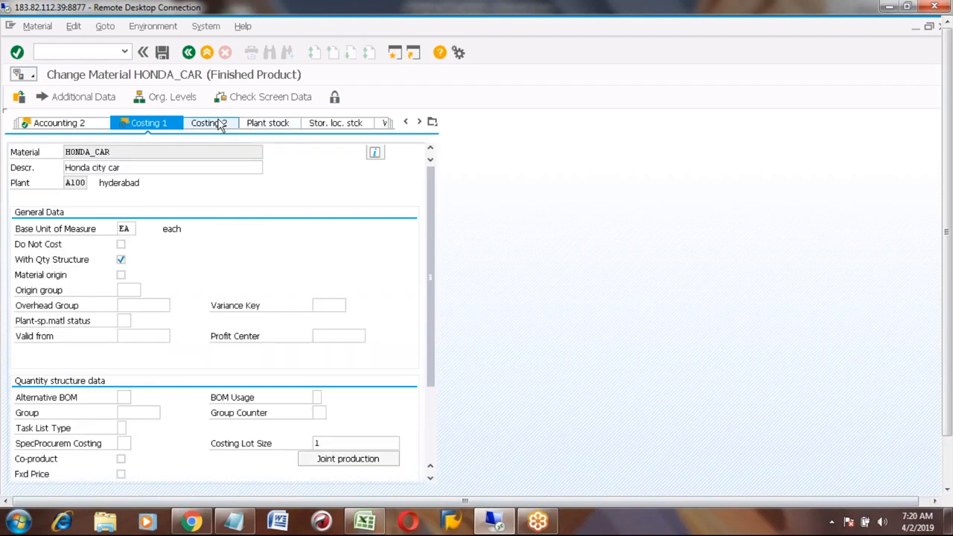
left_click(219, 125)
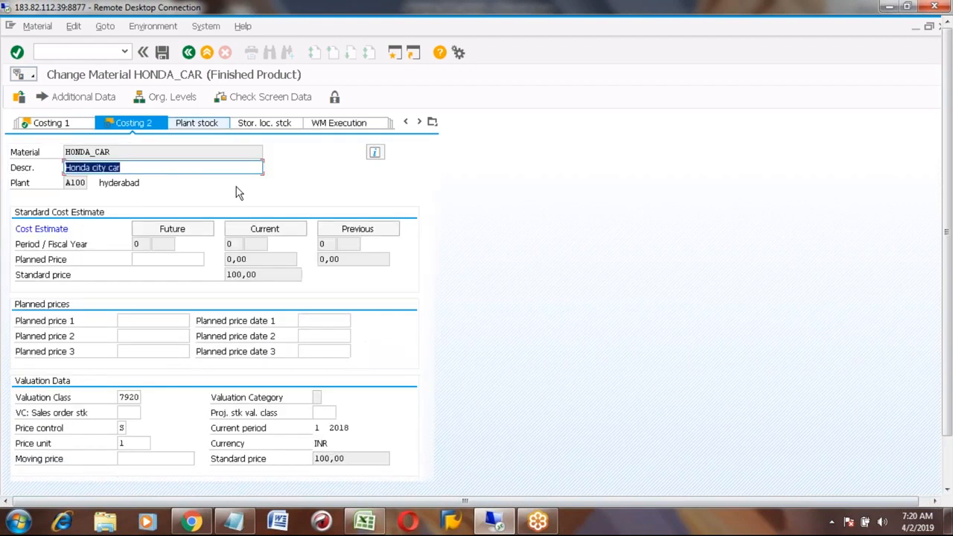
left_click(65, 126)
left_click(66, 127)
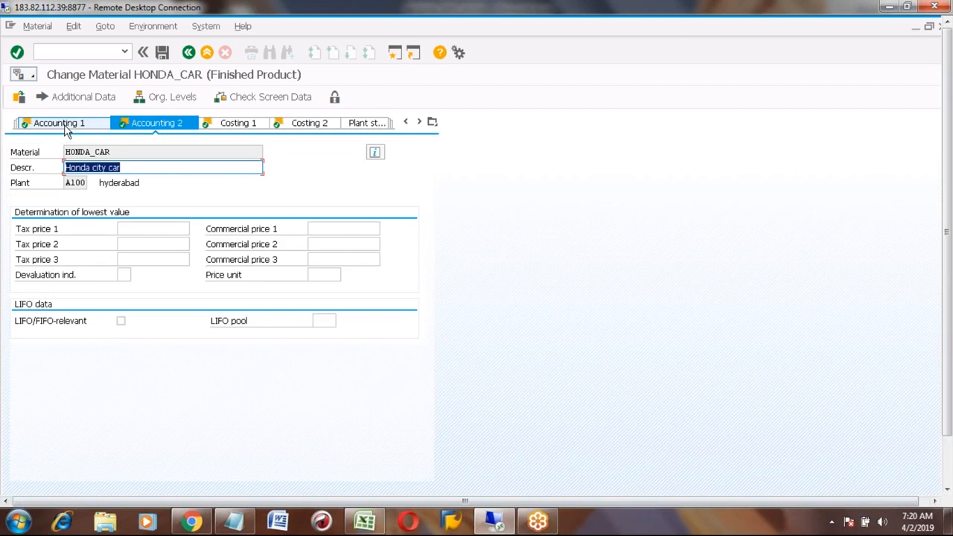
left_click(65, 126)
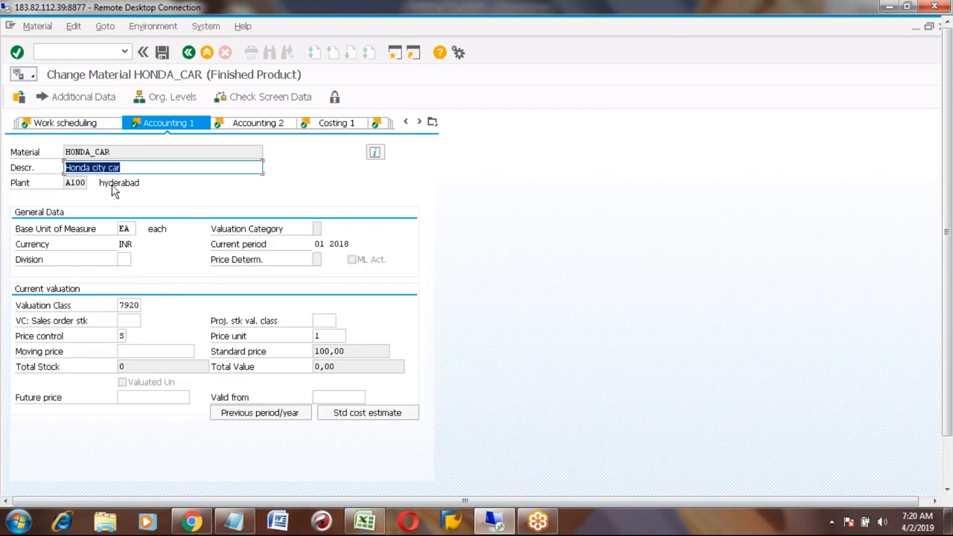
left_click(80, 125)
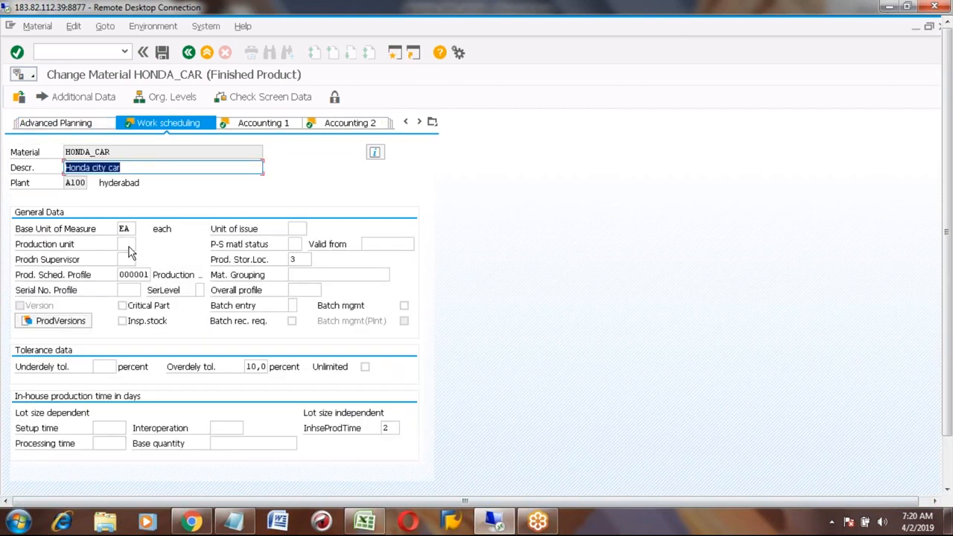
left_click(127, 244)
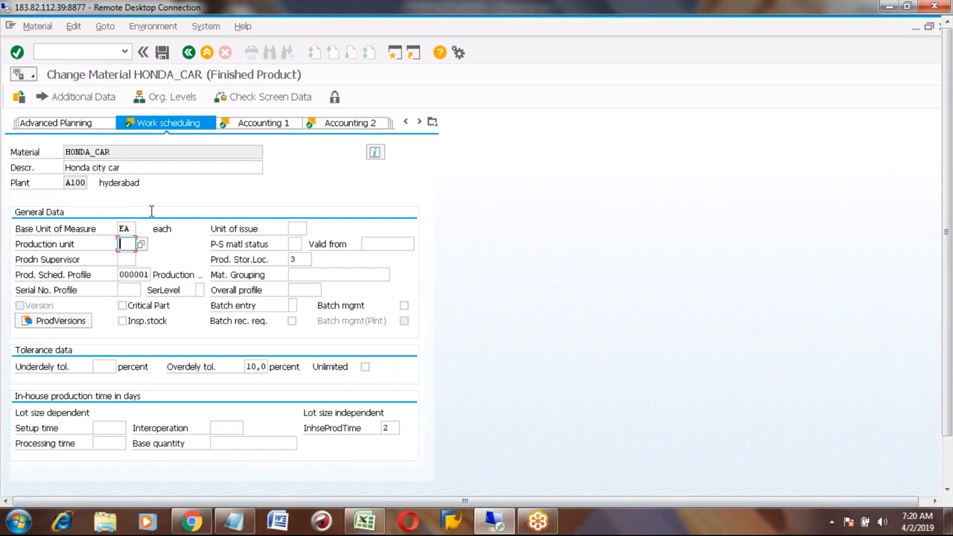
- In Additional Data's units of measure, add a row 1 BOX = 10, which SAP rejects
left_click(80, 97)
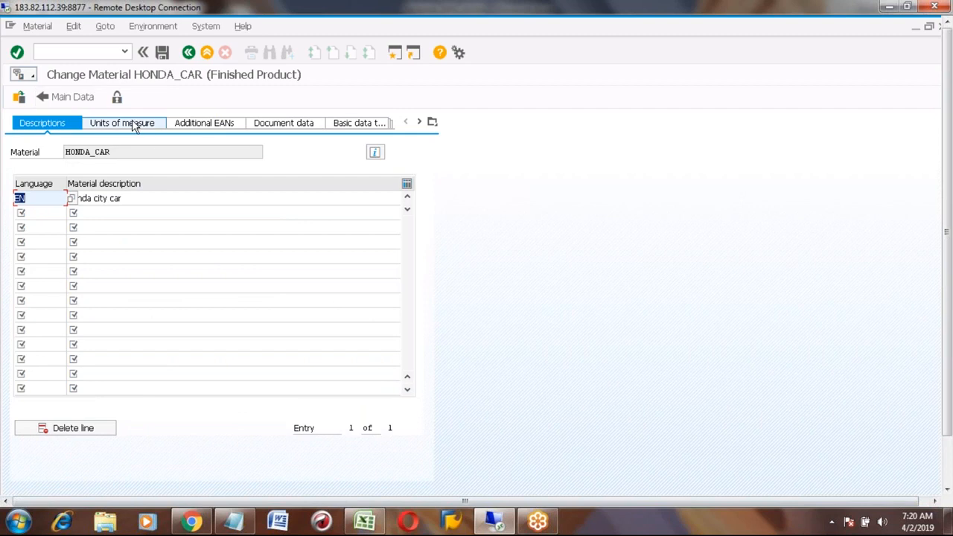
left_click(134, 124)
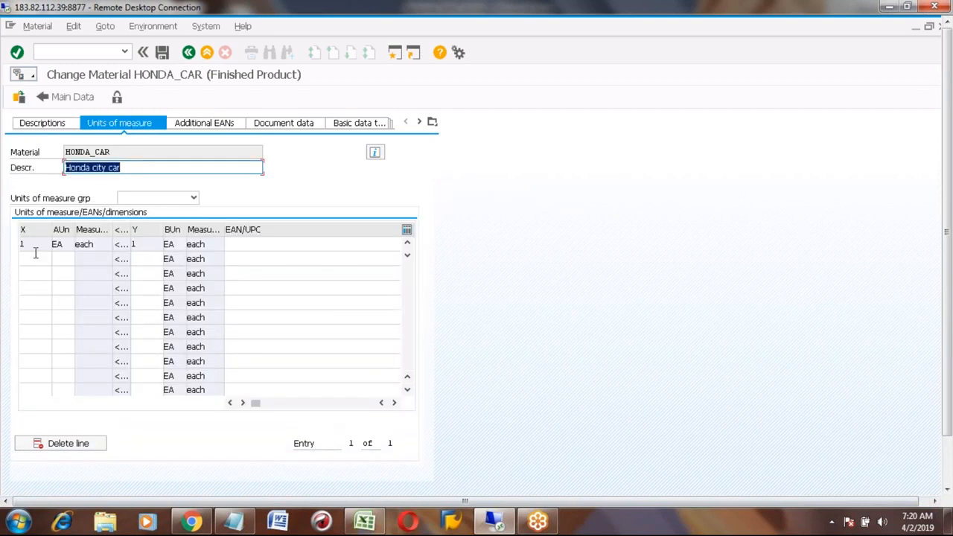
left_click(34, 258)
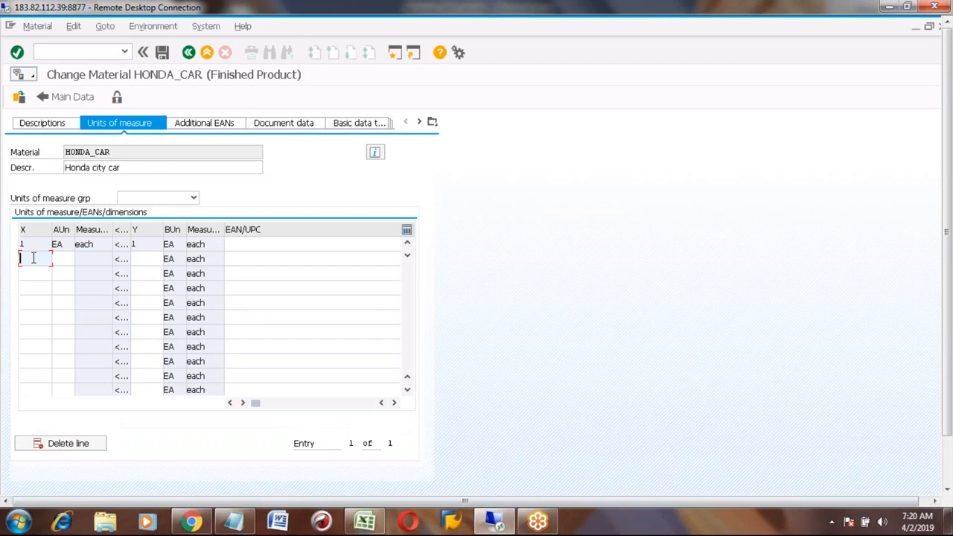
type("1")
left_click(64, 260)
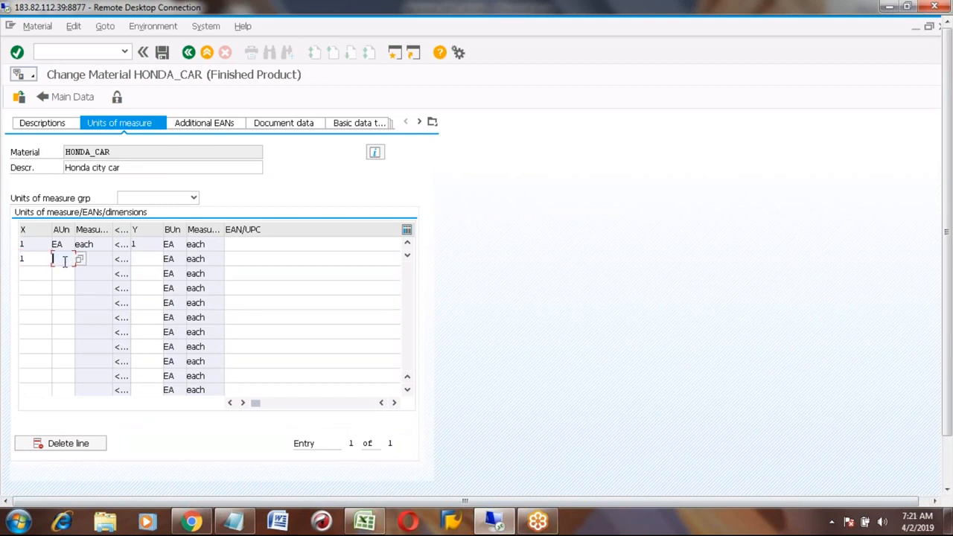
type("BOX")
left_click(147, 259)
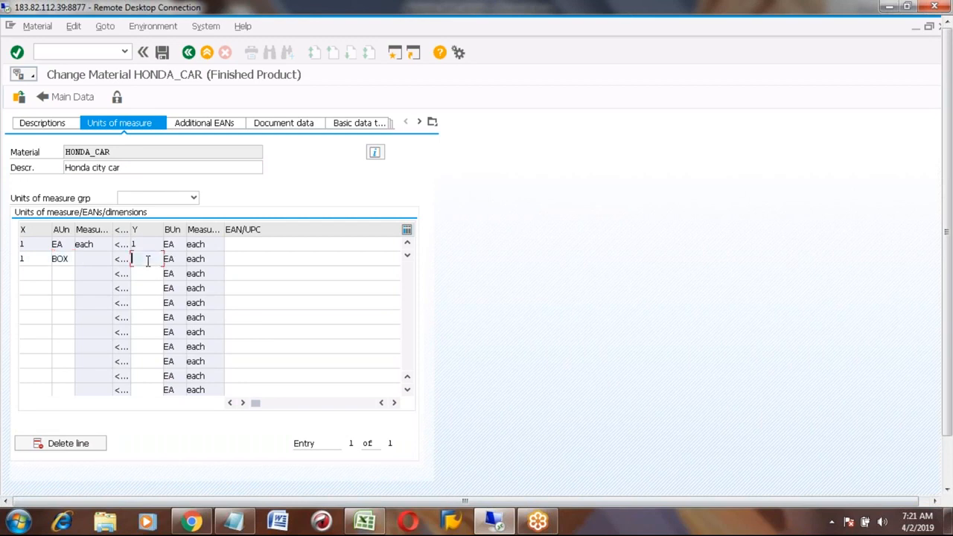
type("10")
key("Return")
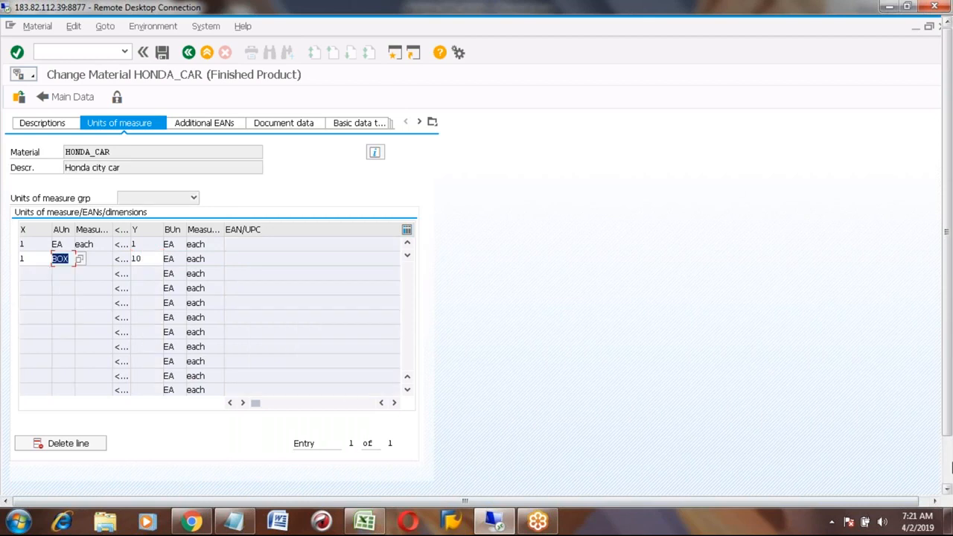
left_click(947, 473)
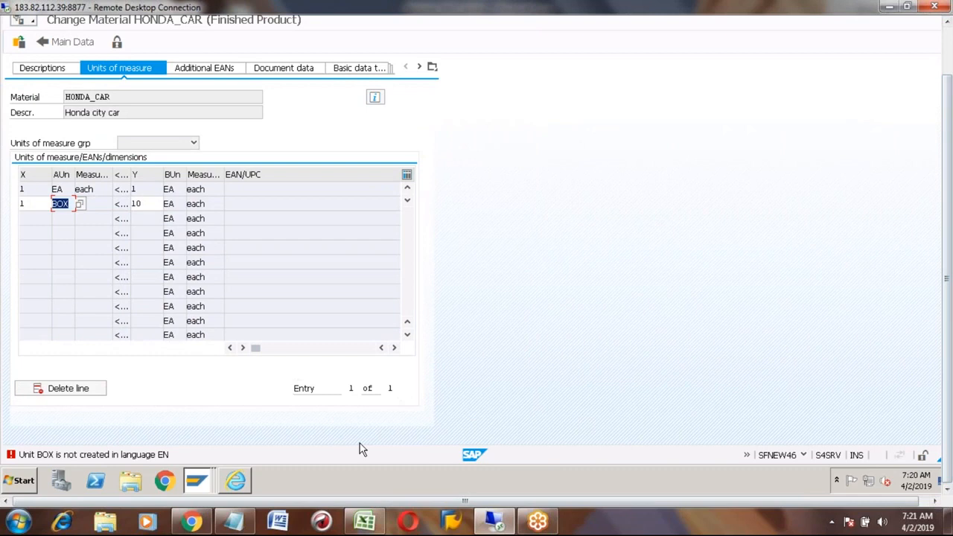
- Replace BOX with Case (CV) from the unit list and confirm 1 CV = 10 EA
key("Delete")
key("F4")
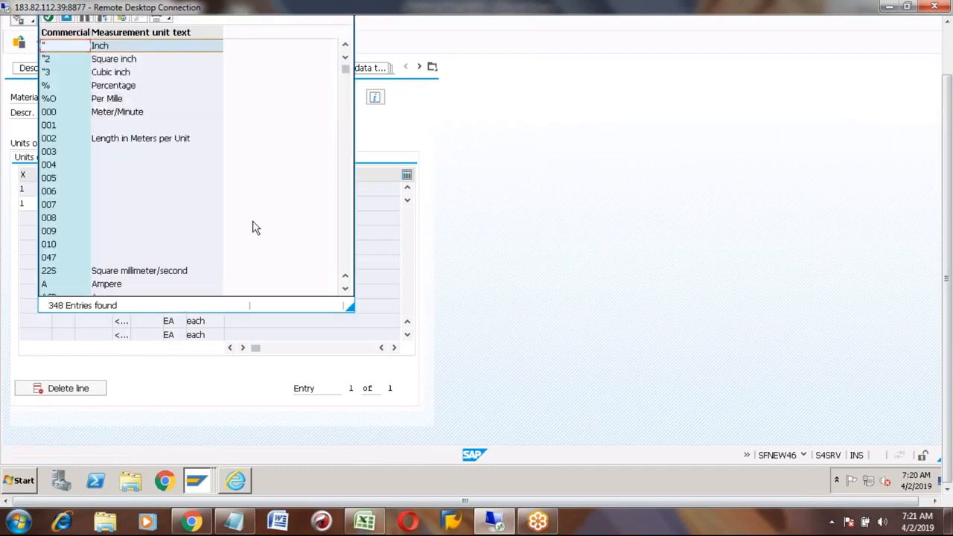
left_click(56, 117)
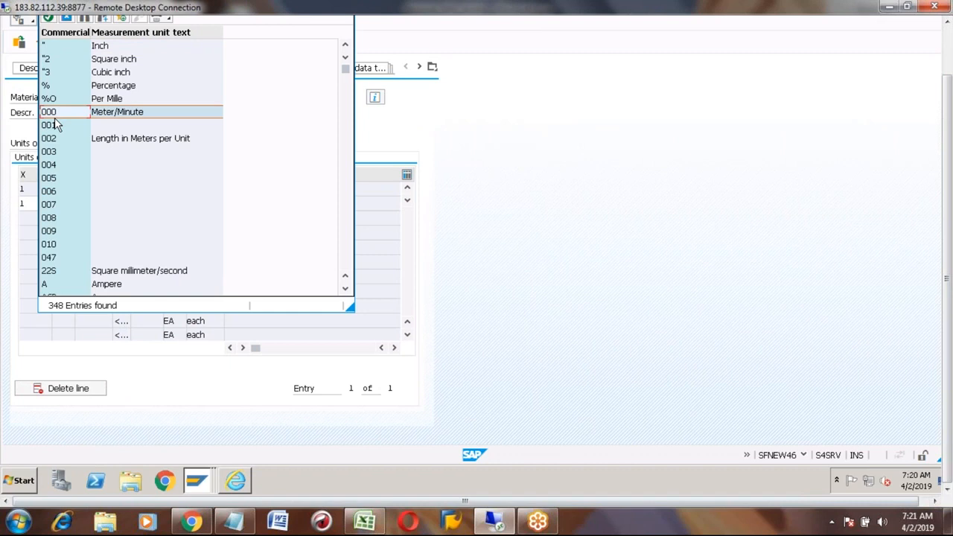
key("Down")
key("Down")
key("Down")
key("Down")
key("Down")
key("Down")
key("Down")
key("Down")
key("Down")
key("Down")
key("Down")
key("Down")
key("Down")
key("Down")
key("Down")
key("Down")
key("Down")
key("Down")
key("Down")
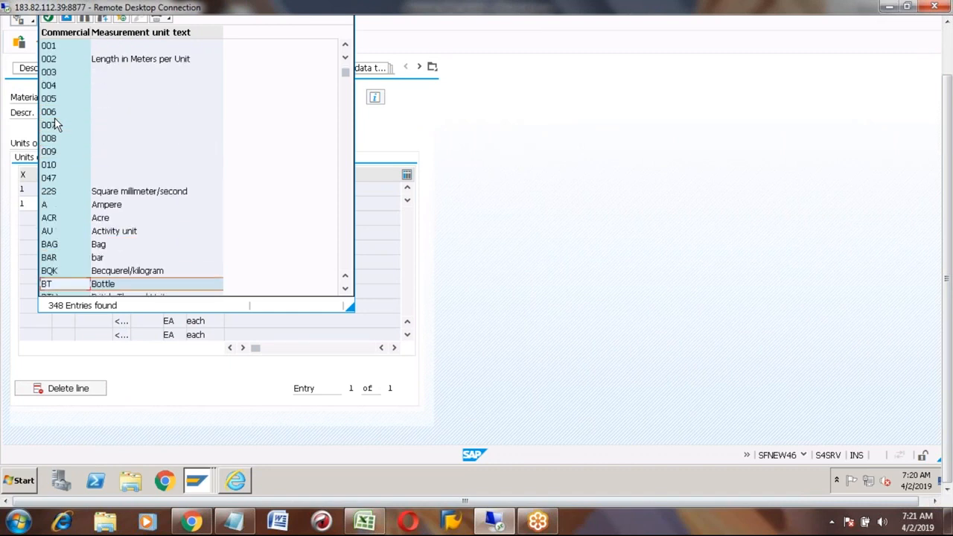
key("Up")
key("Up")
key("Up")
key("Down")
key("Down")
key("Down")
key("Down")
key("Down")
key("Down")
key("Down")
key("Down")
key("Down")
key("Down")
key("Down")
key("Down")
key("Up")
key("Up")
key("Up")
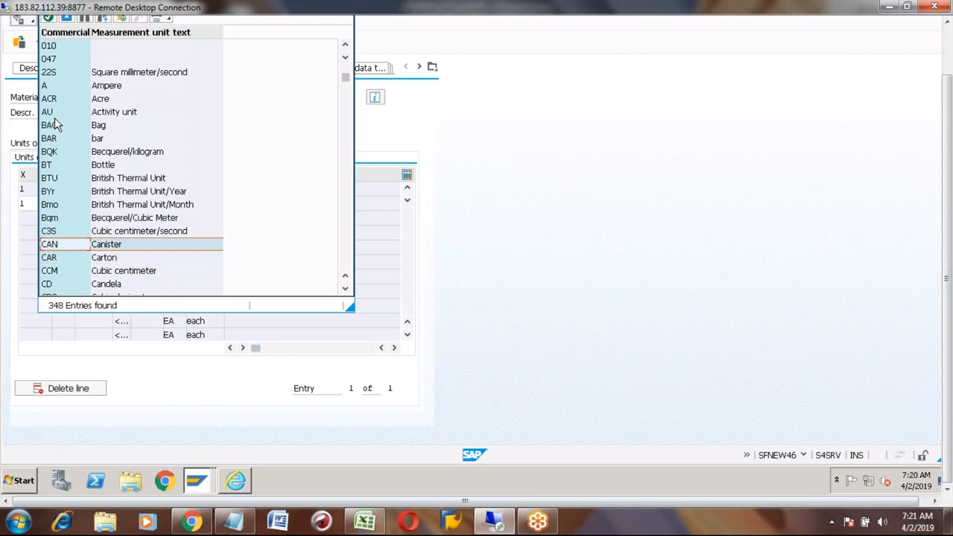
key("Down")
key("Up")
key("Up")
key("Up")
key("Down")
key("Down")
key("Down")
key("Down")
key("Down")
key("Down")
key("Down")
key("Down")
key("Down")
key("Down")
key("Down")
key("Down")
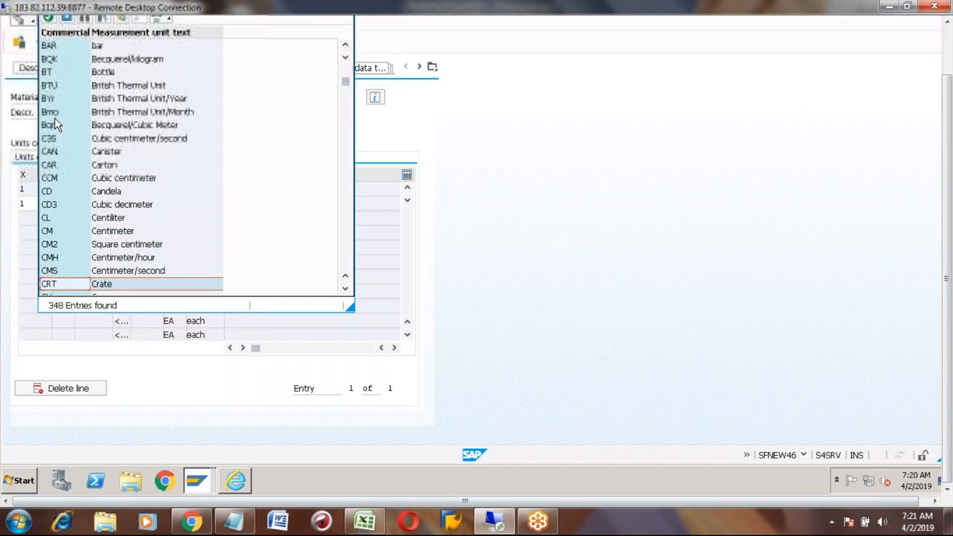
key("Down")
key("Down")
key("Up")
key("Up")
key("Down")
key("Down")
key("Down")
key("Down")
key("Down")
key("Down")
key("Up")
key("Up")
key("Up")
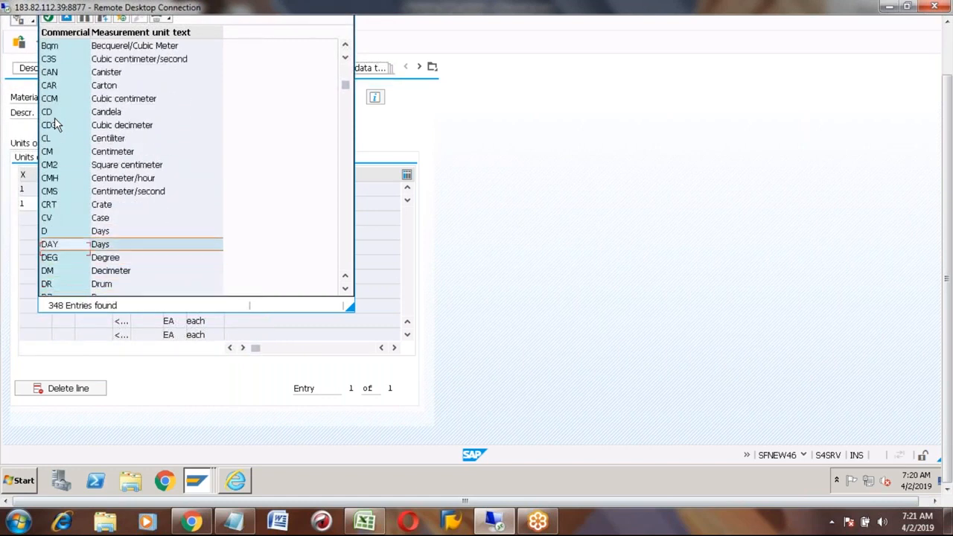
key("Up")
key("Up")
key("Return")
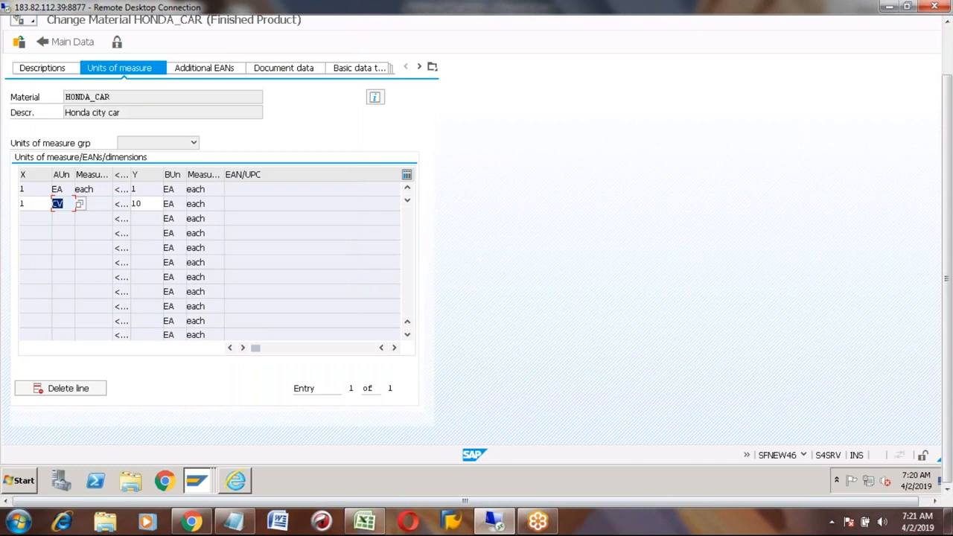
key("Return")
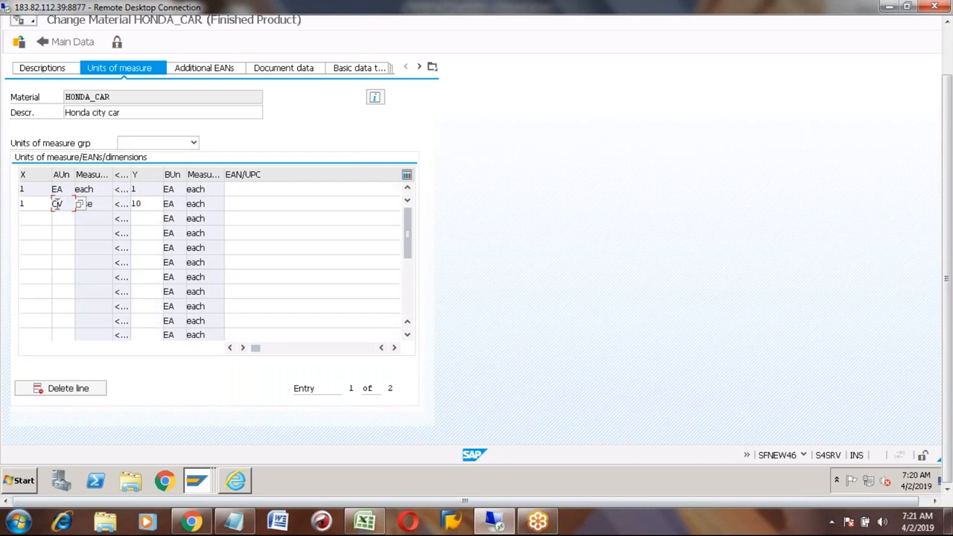
left_click(145, 202)
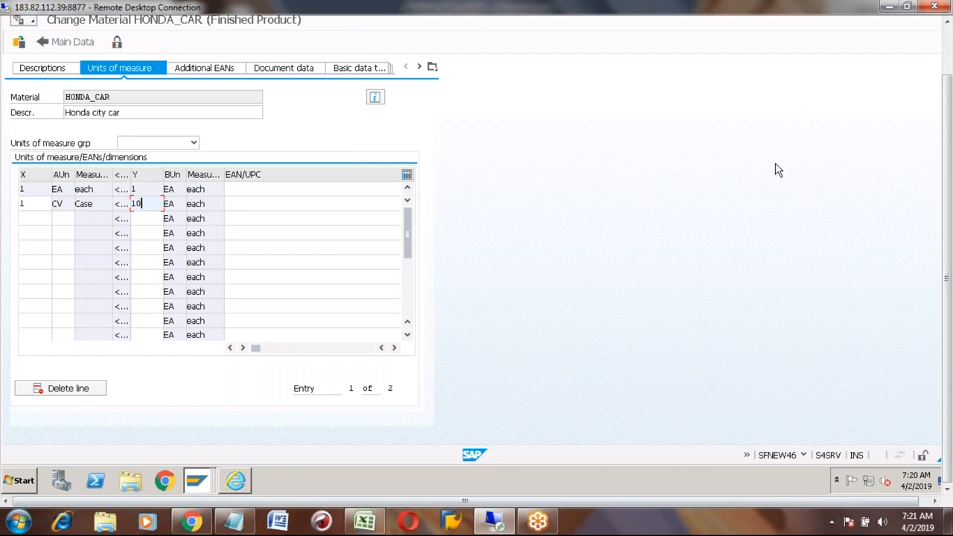
left_click(948, 49)
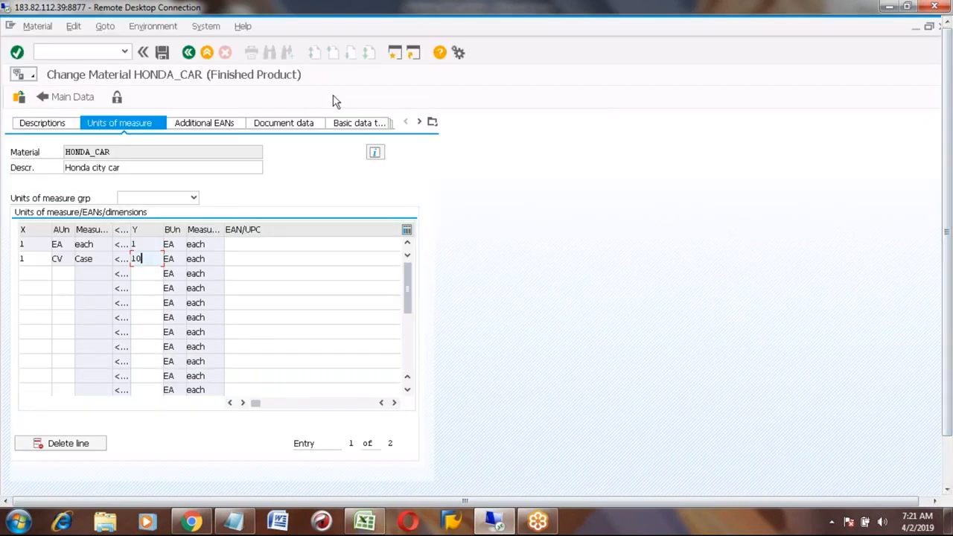
- Enter a Production unit on HONDA_CAR's Work scheduling data, which shows CV
left_click(188, 52)
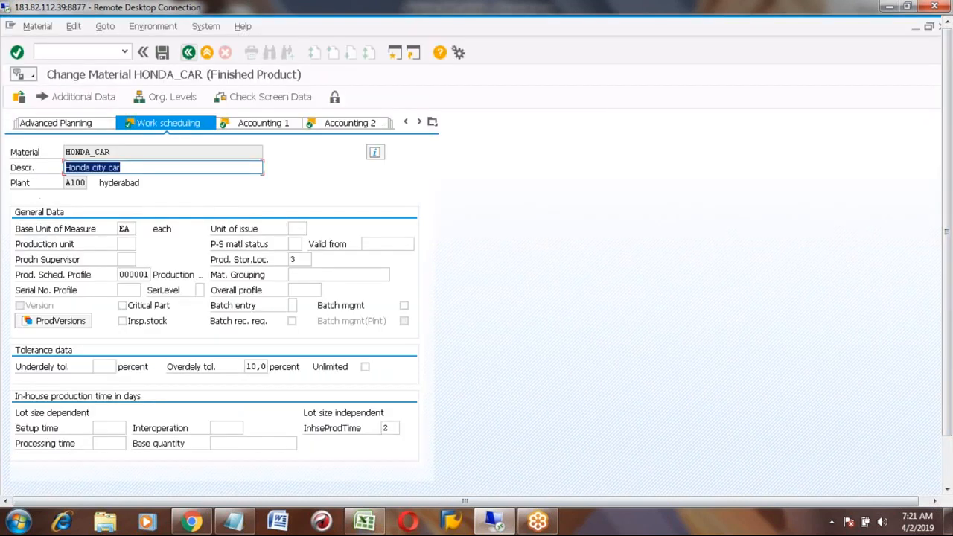
left_click(123, 244)
type("0p")
key("Return")
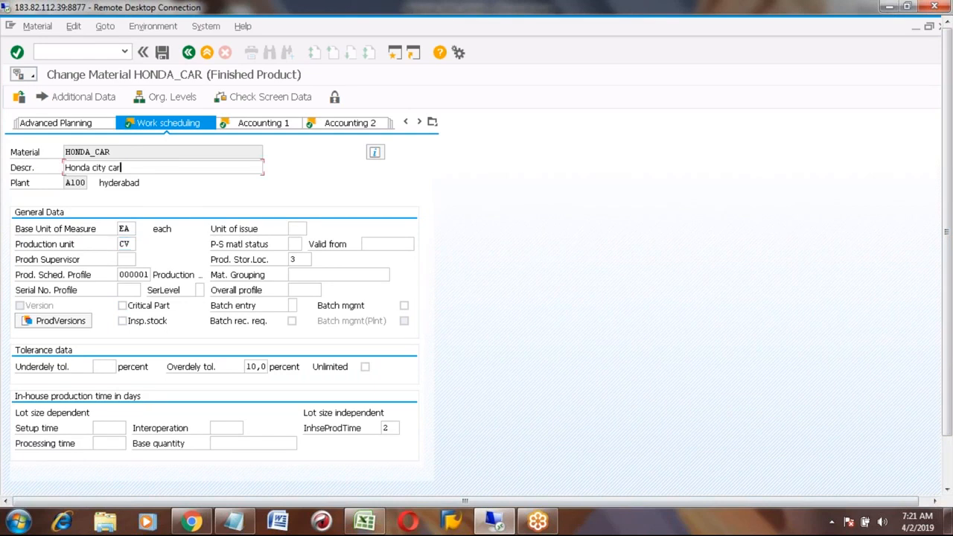
left_click(64, 124)
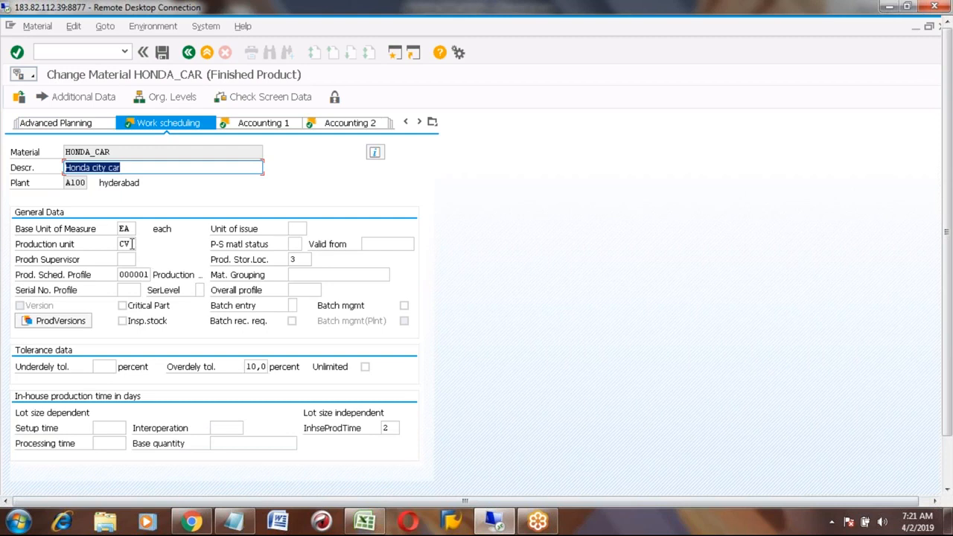
left_click(131, 244)
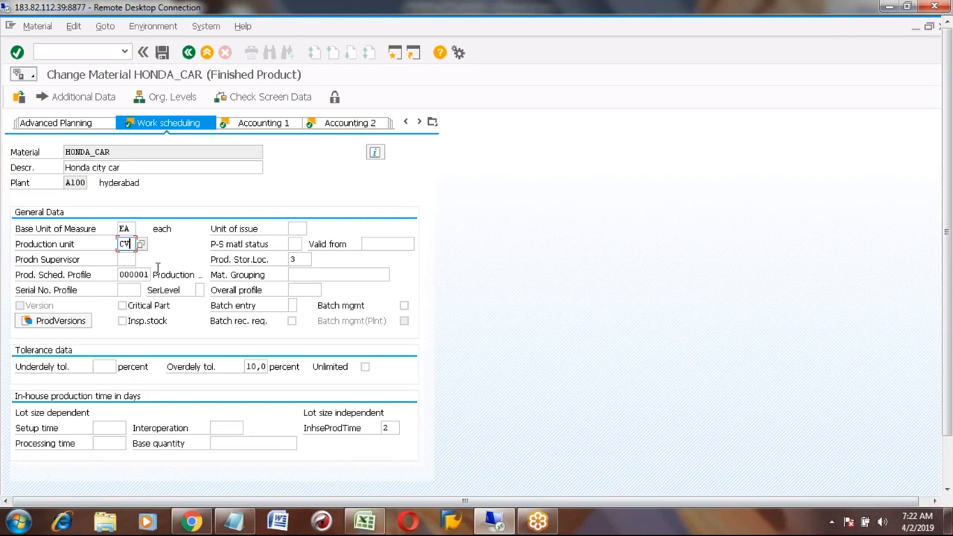
- Clear the CV production unit and save HONDA_CAR
left_click(116, 152)
key("shift+Left")
key("shift+Left")
key("shift+Left")
key("shift+Left")
key("shift+Left")
key("shift+Left")
key("shift+Left")
key("shift+Left")
key("shift+Left")
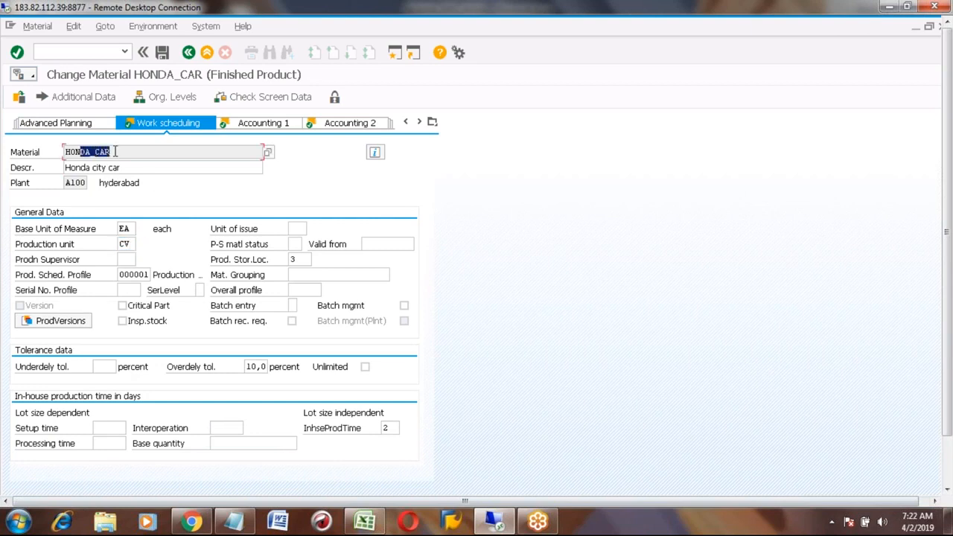
left_click(132, 244)
key("BackSpace")
key("BackSpace")
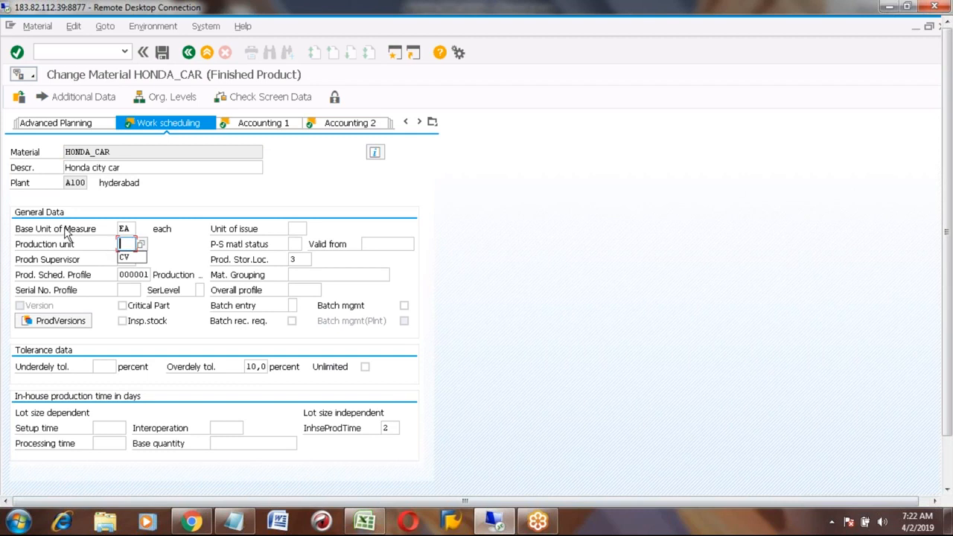
left_click(168, 249)
left_click(161, 51)
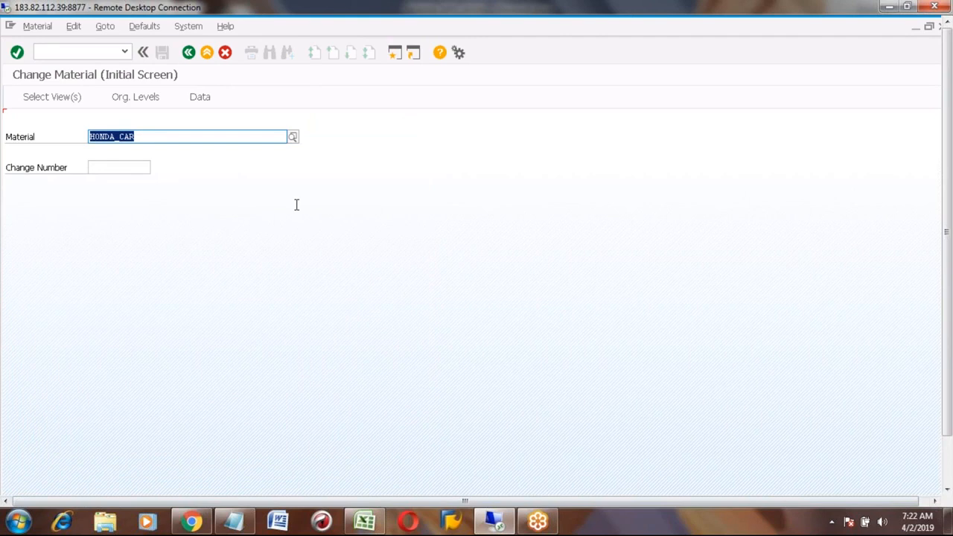
- In the Excel notes, highlight the five Master Data items starting at C34
left_click(364, 521)
left_click(232, 253)
key("Page_Up")
key("Page_Up")
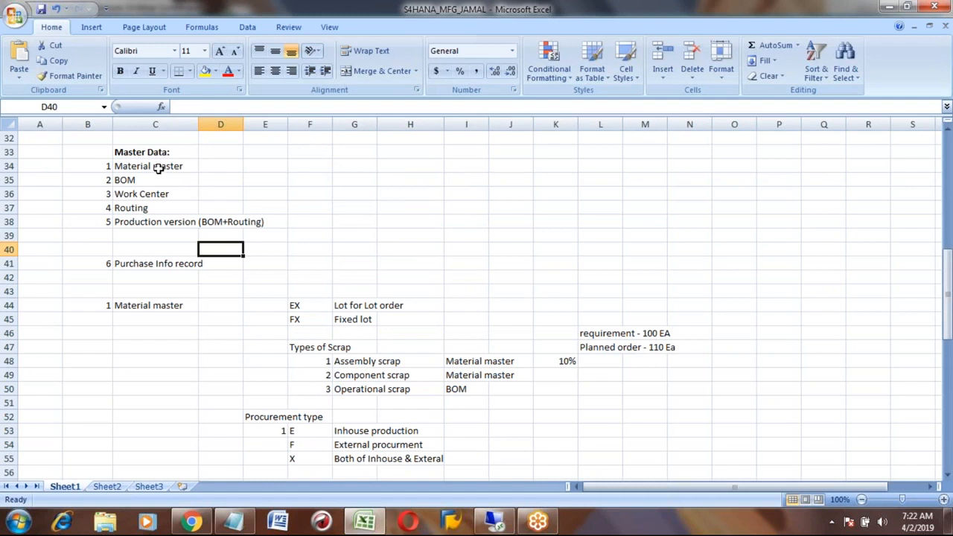
left_click(159, 169)
key("shift+Down")
key("shift+Down")
key("shift+Down")
key("shift+Down")
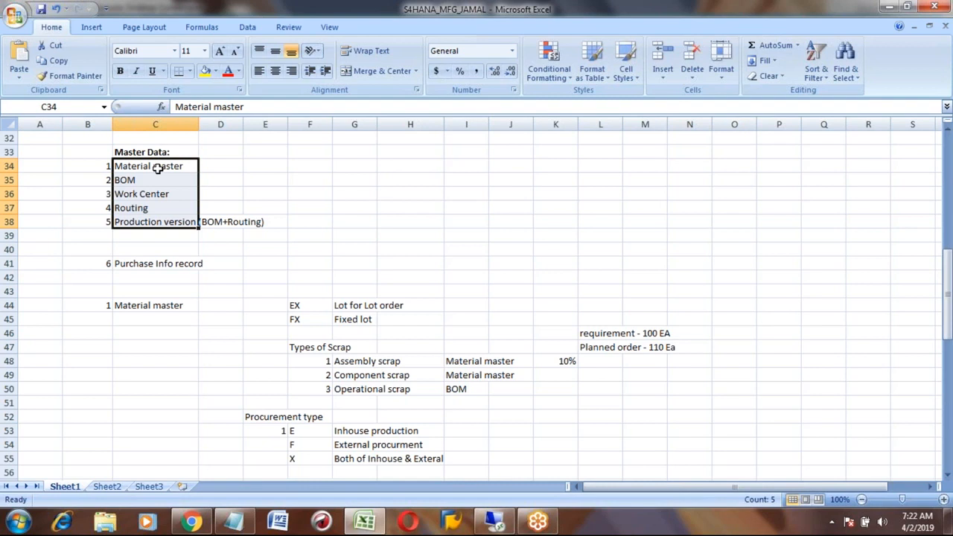
key("Up")
key("Up")
key("Up")
key("Up")
key("Up")
key("Up")
key("Up")
key("Up")
key("Up")
key("Up")
key("Up")
key("Up")
key("Up")
key("Up")
key("Up")
key("Up")
key("Up")
key("Up")
key("Up")
key("Up")
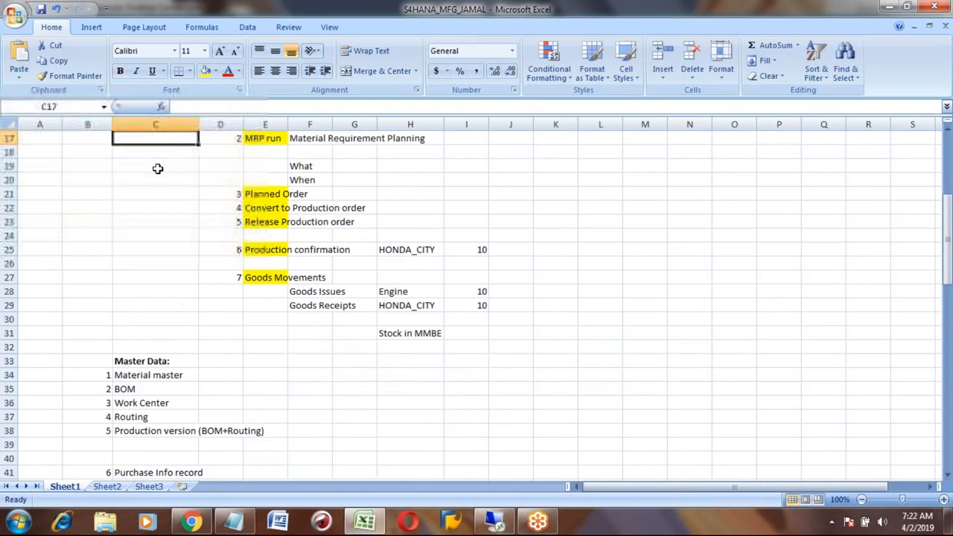
key("Up")
key("Up")
key("Up")
key("Up")
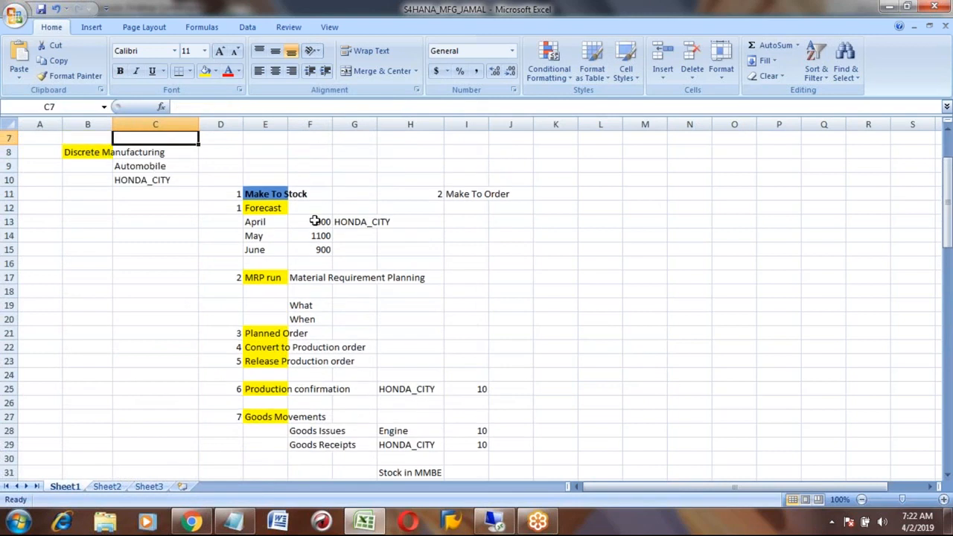
- Go over the Make To Stock steps, from Forecast through MRP run to Release Production order
left_click(264, 194)
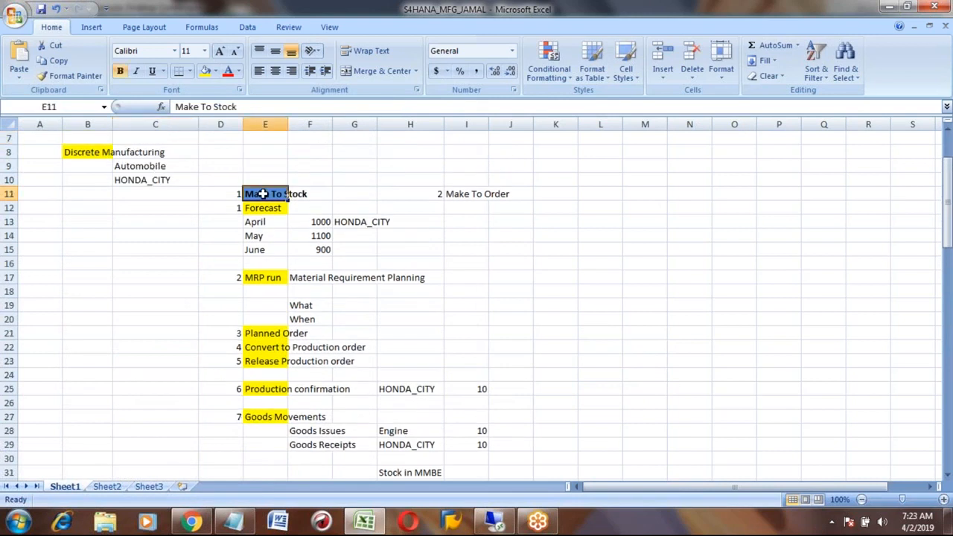
key("Down")
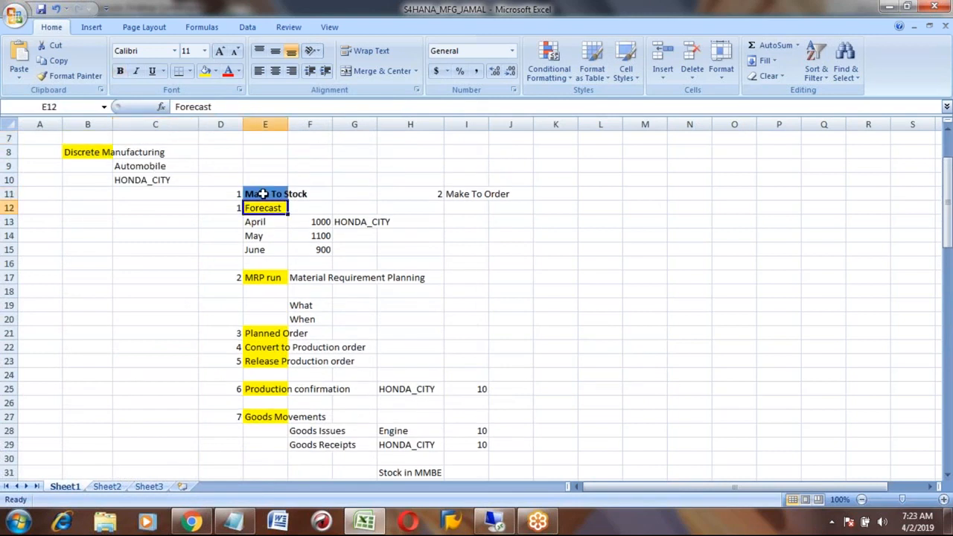
left_click(270, 276)
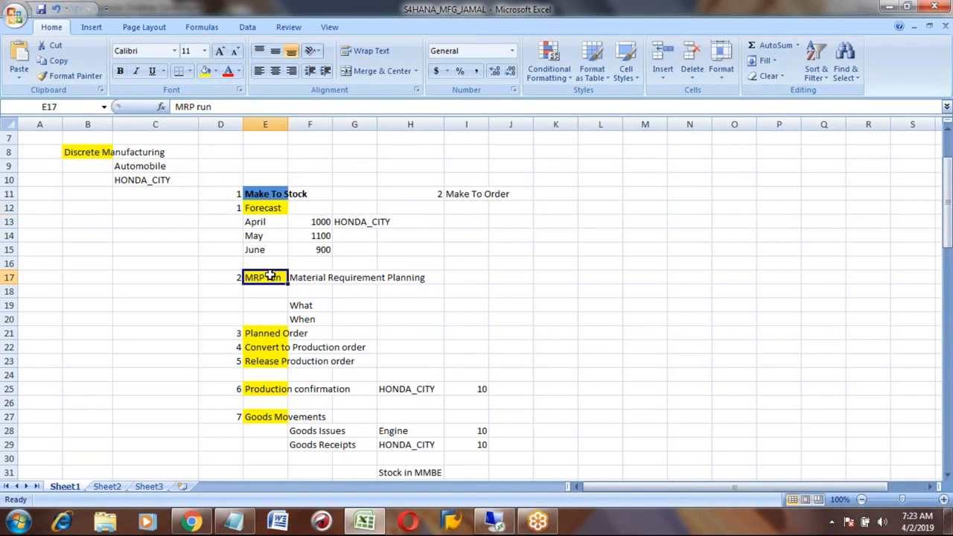
left_click(270, 333)
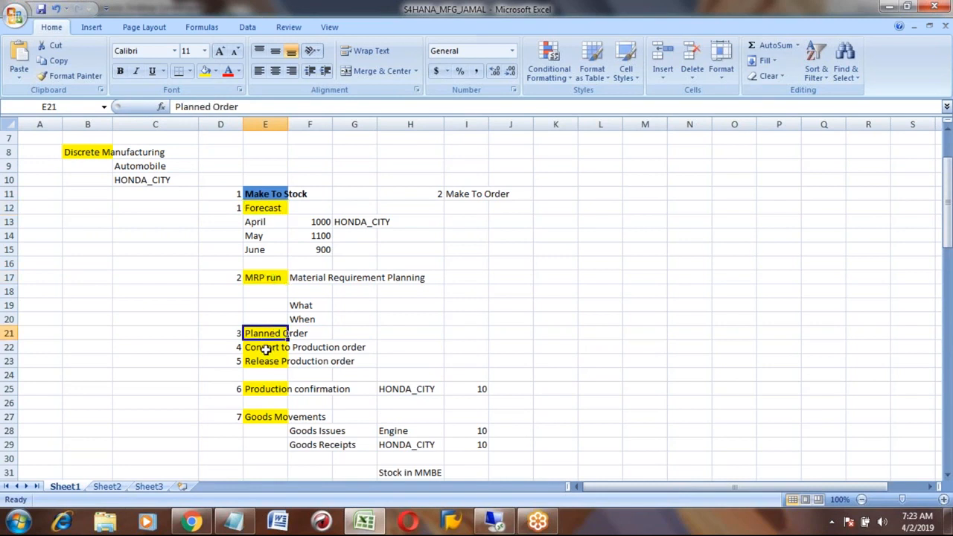
left_click(264, 347)
left_click(261, 363)
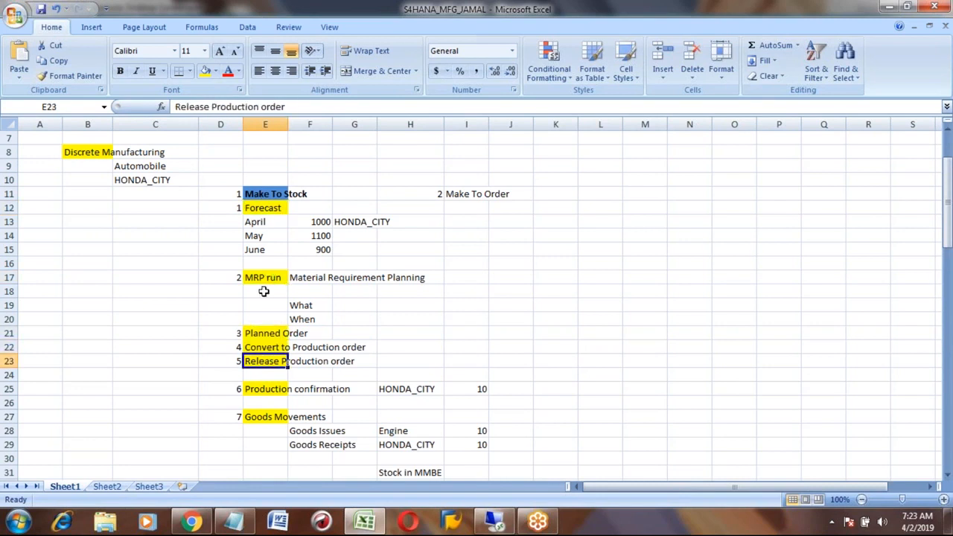
left_click(259, 205)
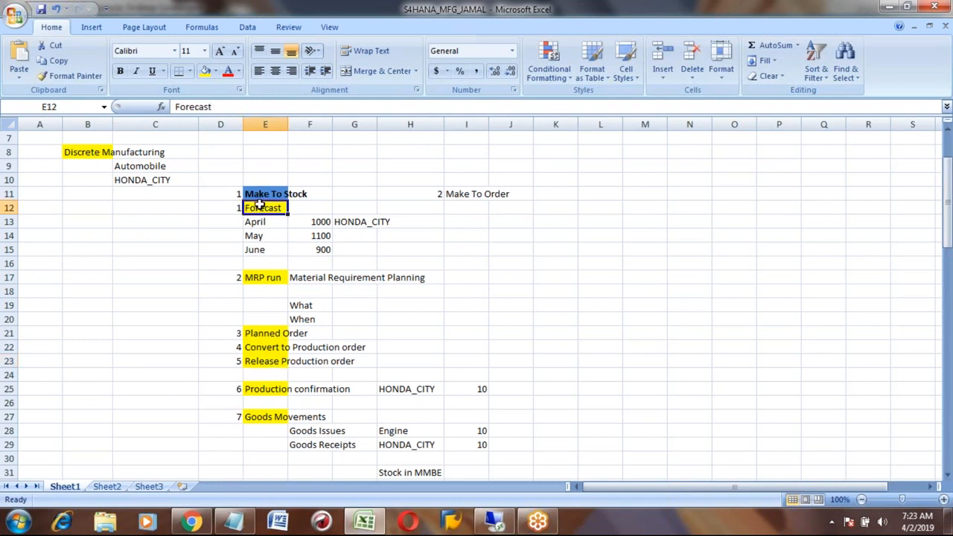
key("shift+Down")
key("shift+Down")
key("shift+Down")
key("shift+Down")
key("shift+Down")
key("shift+Down")
key("shift+Down")
key("shift+Down")
key("shift+Down")
key("shift+Down")
key("shift+Down")
key("shift+Down")
key("shift+Down")
key("shift+Down")
key("shift+Down")
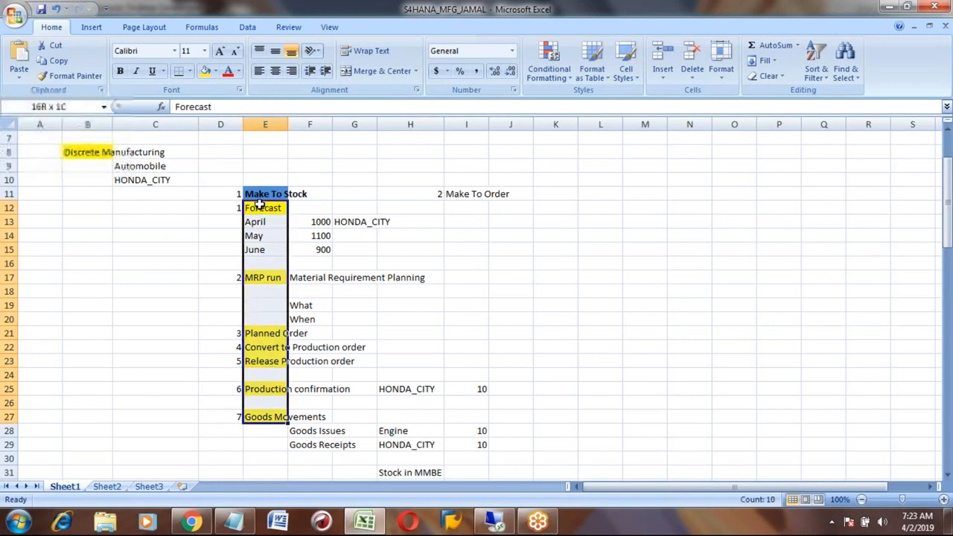
left_click(273, 357)
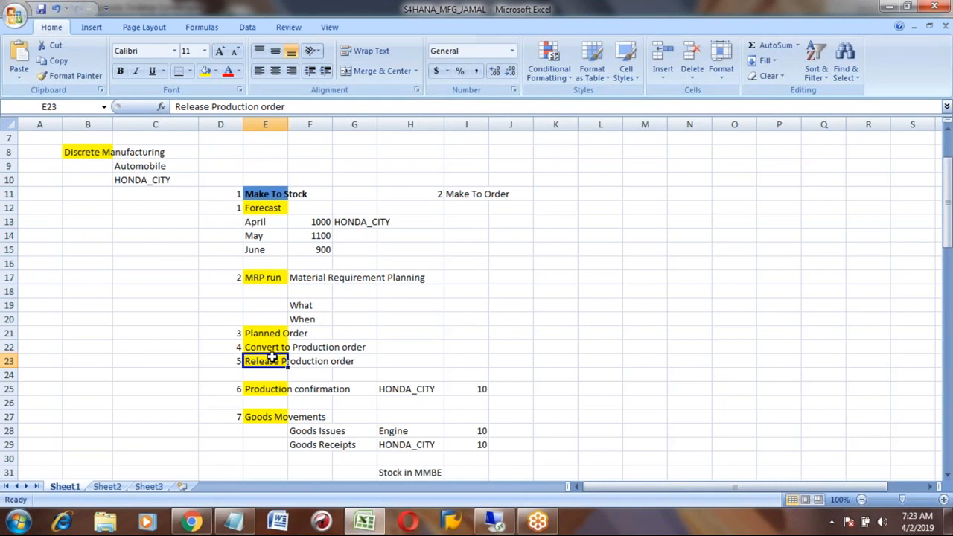
key("Down")
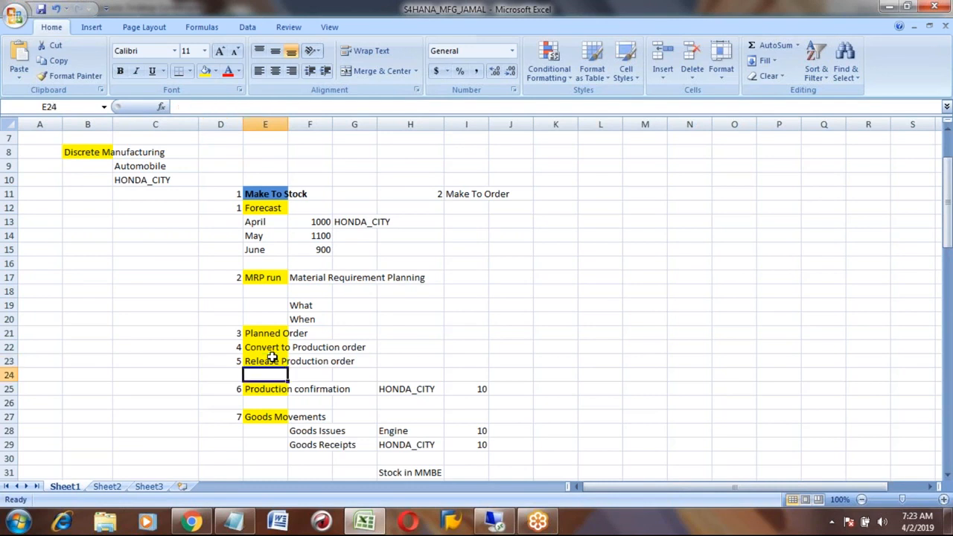
- Highlight the Make To Stock steps and the five master data items again, then return to SAP
left_click(268, 202)
key("shift+Down")
key("shift+Down")
key("shift+Down")
key("shift+Down")
key("shift+Down")
key("shift+Down")
key("shift+Down")
key("shift+Down")
key("shift+Down")
key("shift+Down")
key("shift+Down")
key("shift+Down")
key("shift+Down")
key("shift+Down")
key("shift+Down")
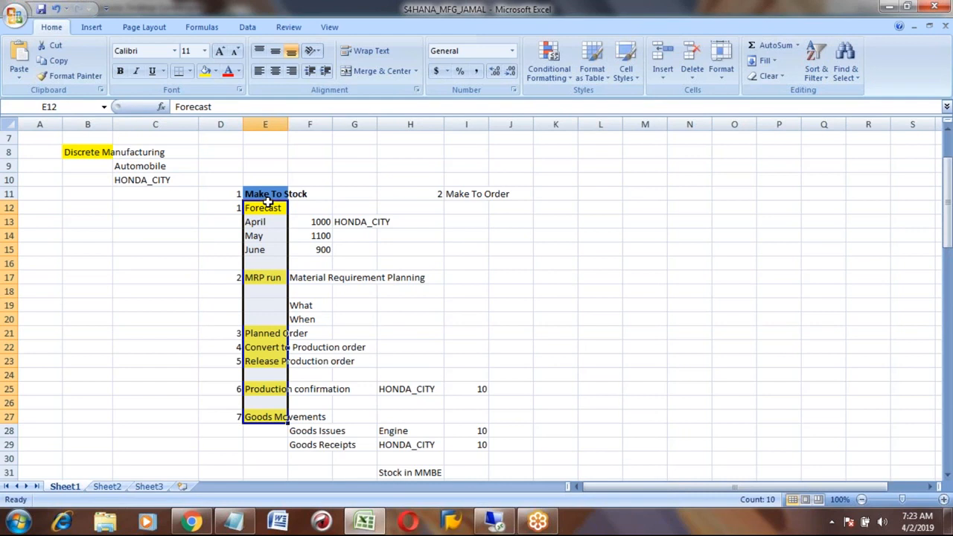
key("Down")
key("Down")
key("Down")
key("Down")
key("Down")
key("Down")
key("Down")
key("Down")
key("Down")
key("Down")
key("Down")
key("Down")
key("Down")
key("Down")
key("Down")
key("Down")
key("Down")
key("Down")
key("Down")
key("Down")
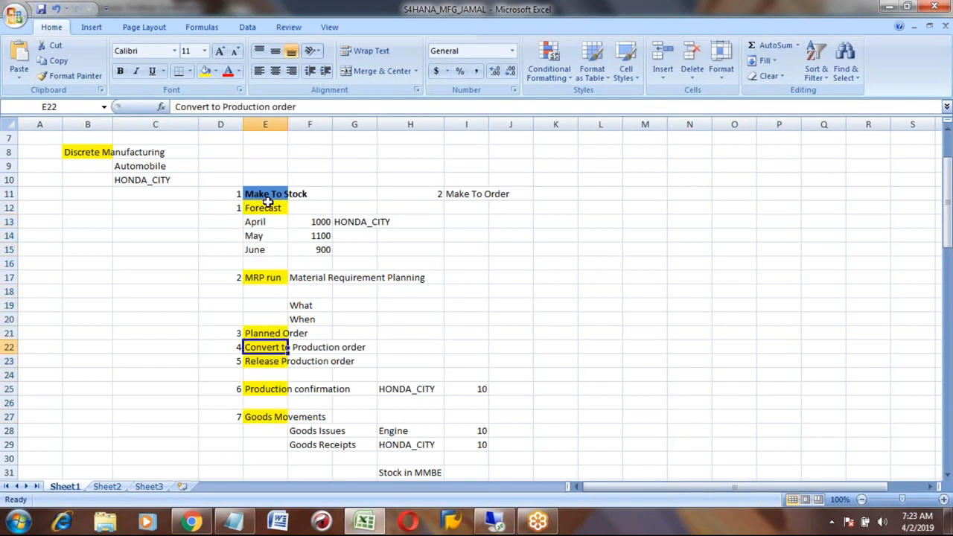
key("Down")
key("Down")
key("Down")
key("Down")
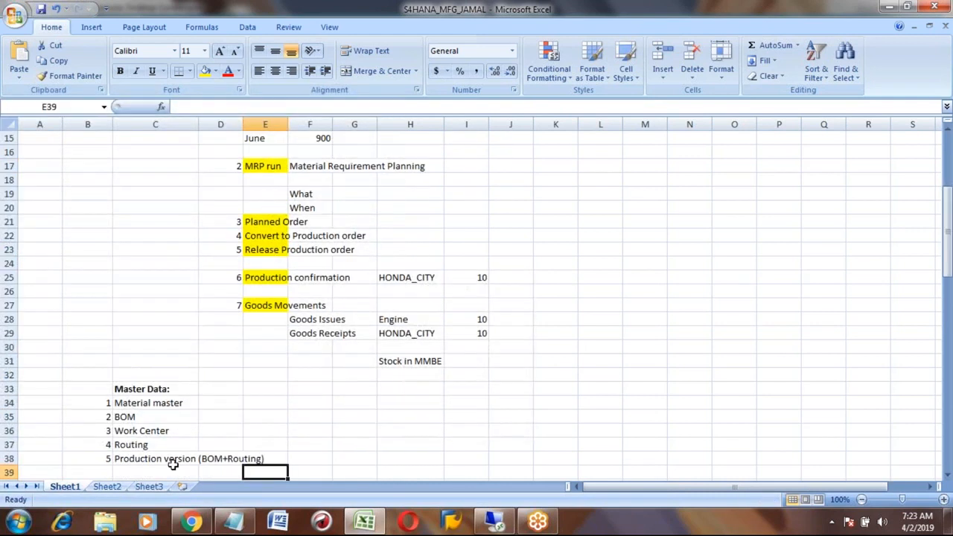
left_click(137, 402)
key("shift+Down")
key("shift+Down")
key("shift+Down")
key("shift+Down")
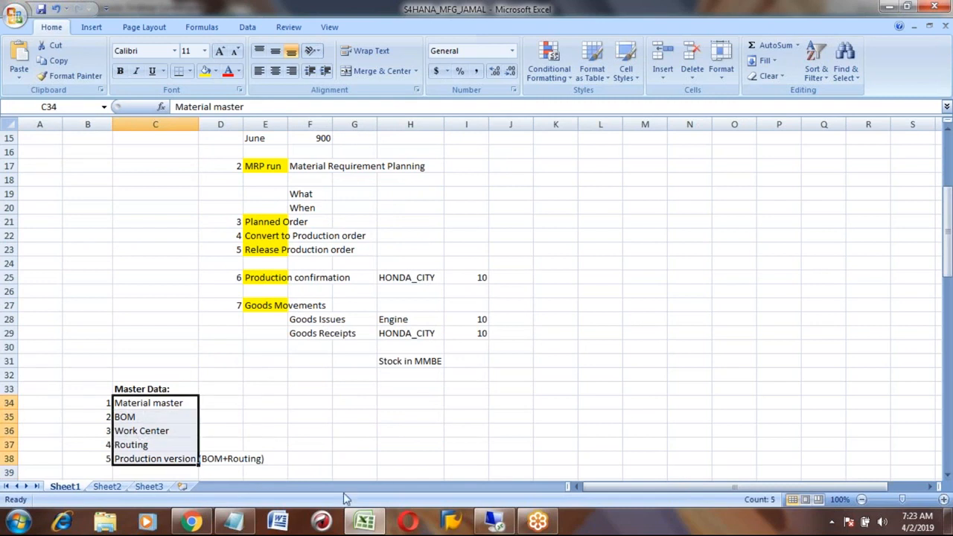
left_click(497, 526)
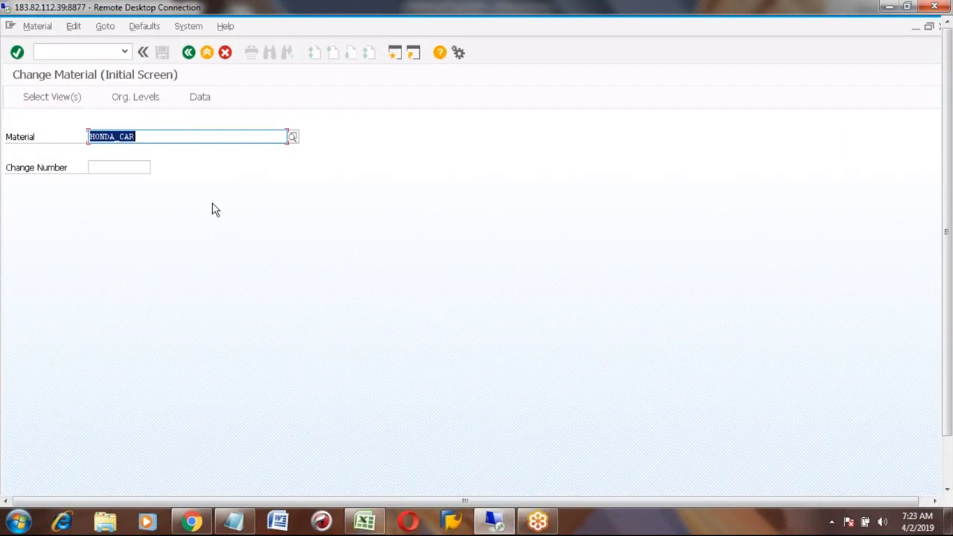
- Return to SAP Easy Access and start transaction MM01
left_click(144, 136)
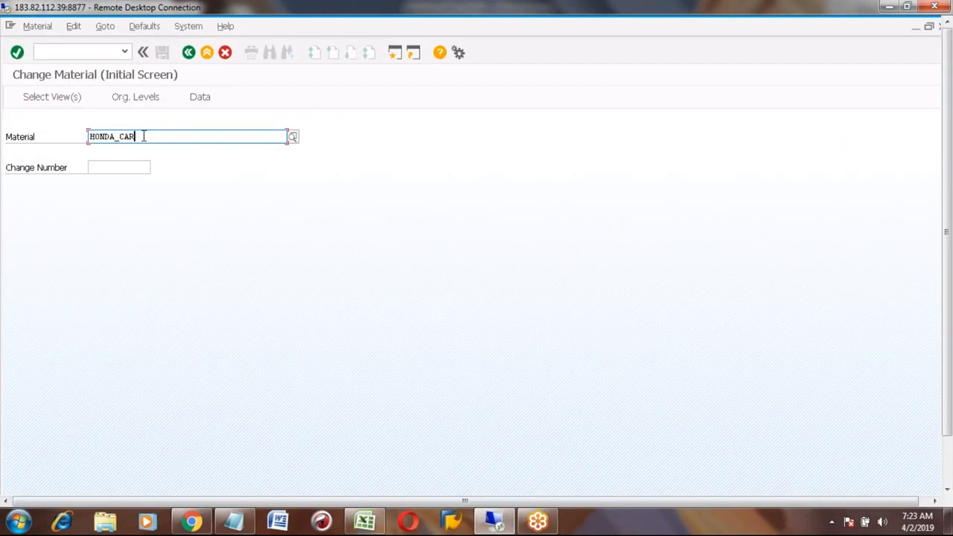
left_click(189, 52)
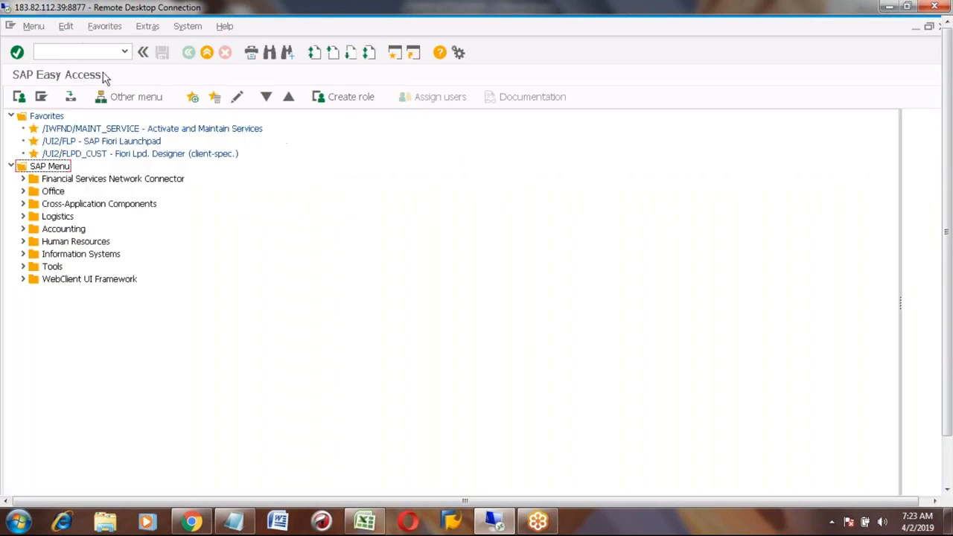
left_click(85, 49)
type("01")
key("Return")
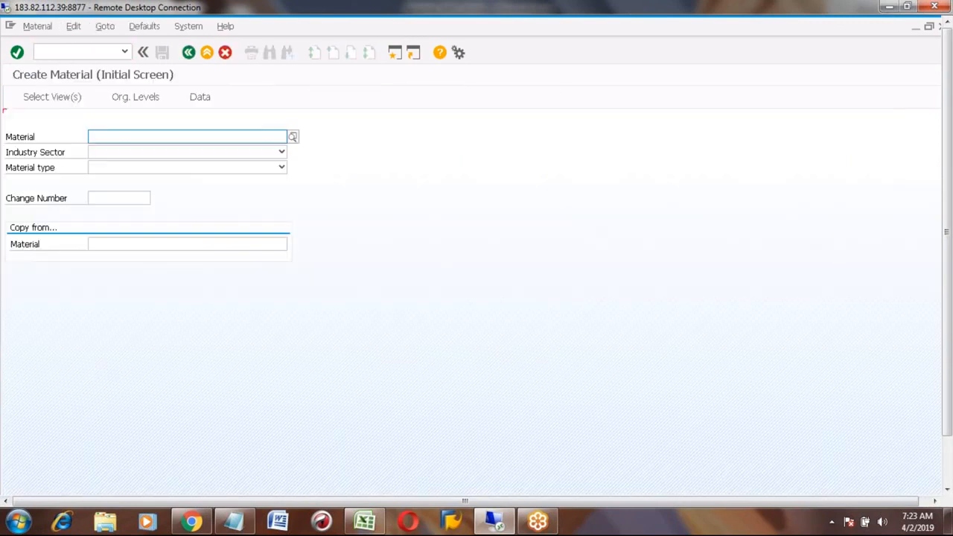
- Enter material HONDA_TYRE with industry sector M (Mechanical engineering) and material type ROH
type("hond")
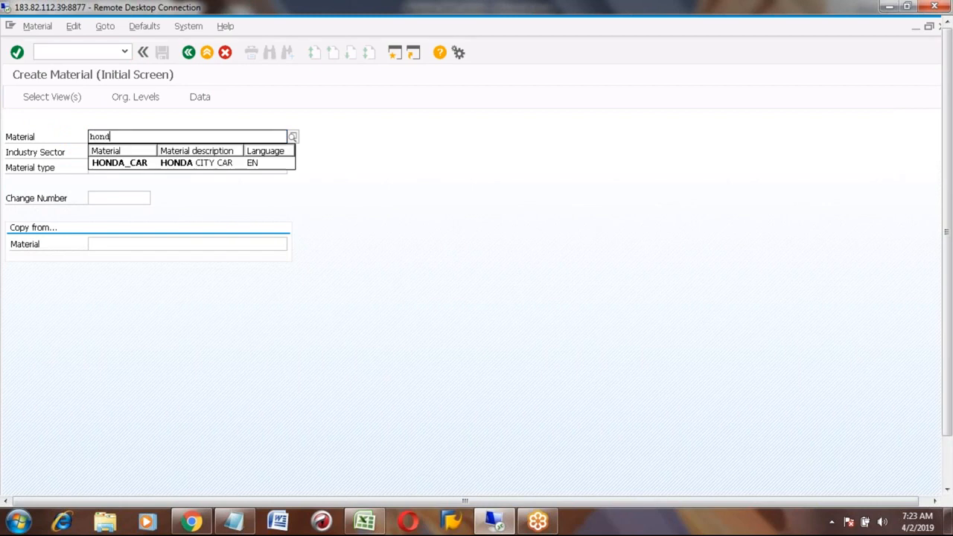
type("a_tyre")
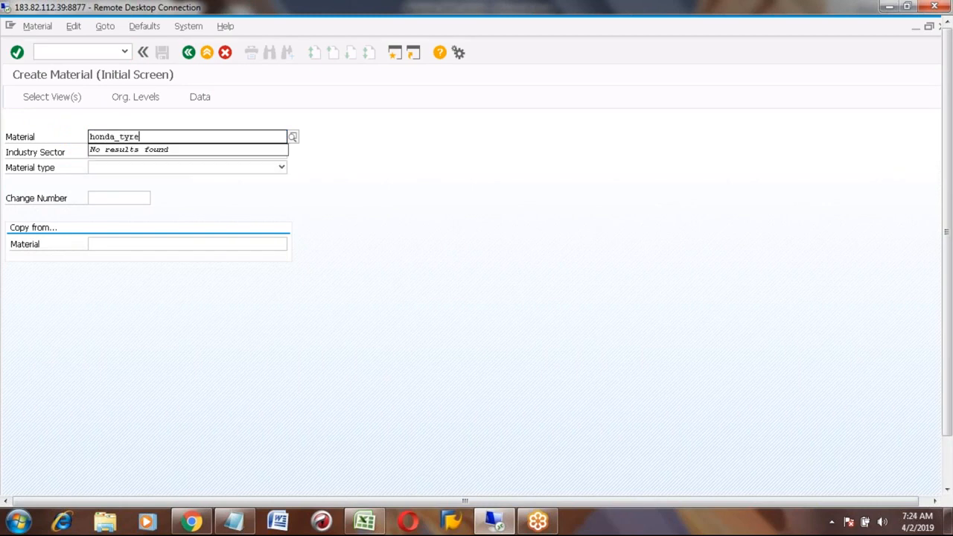
key("Tab")
key("m")
key("Tab")
type("roh")
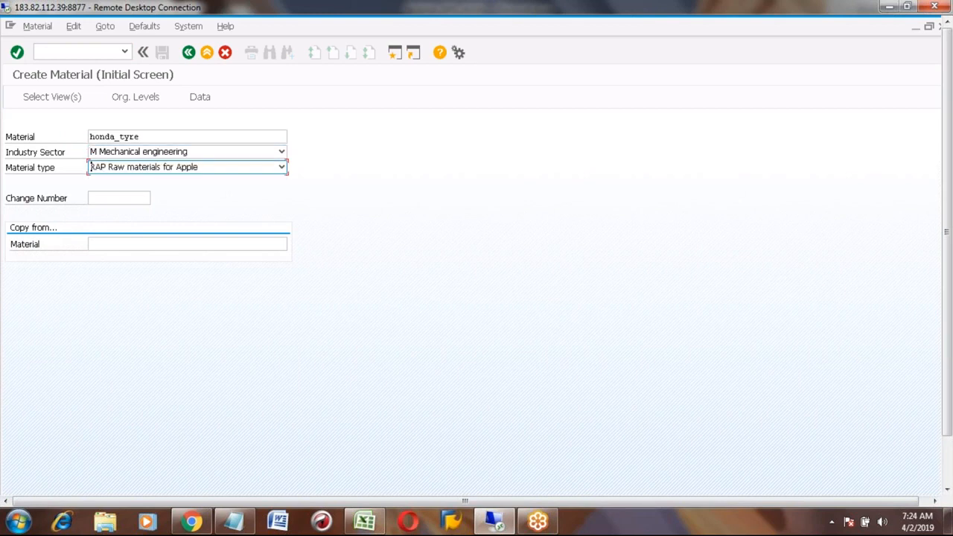
left_click(192, 204)
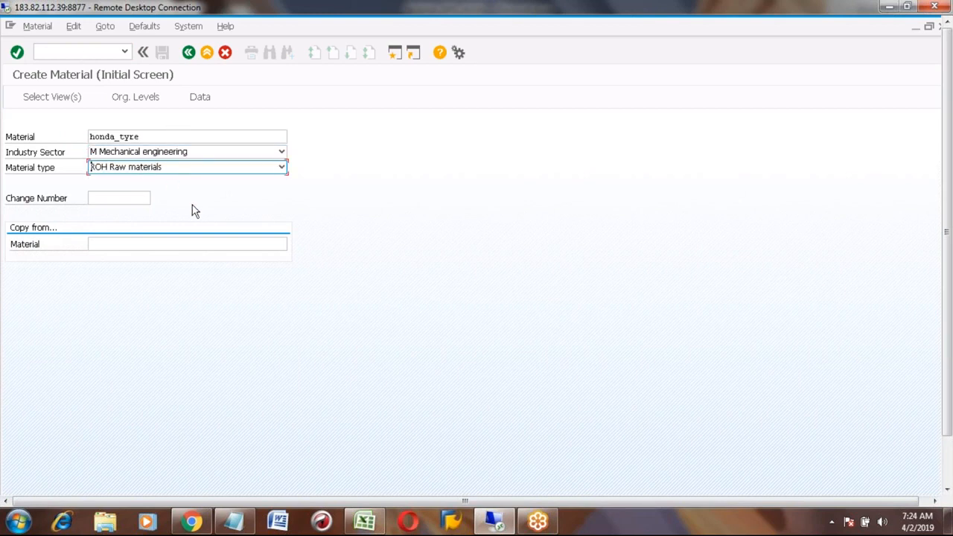
key("Return")
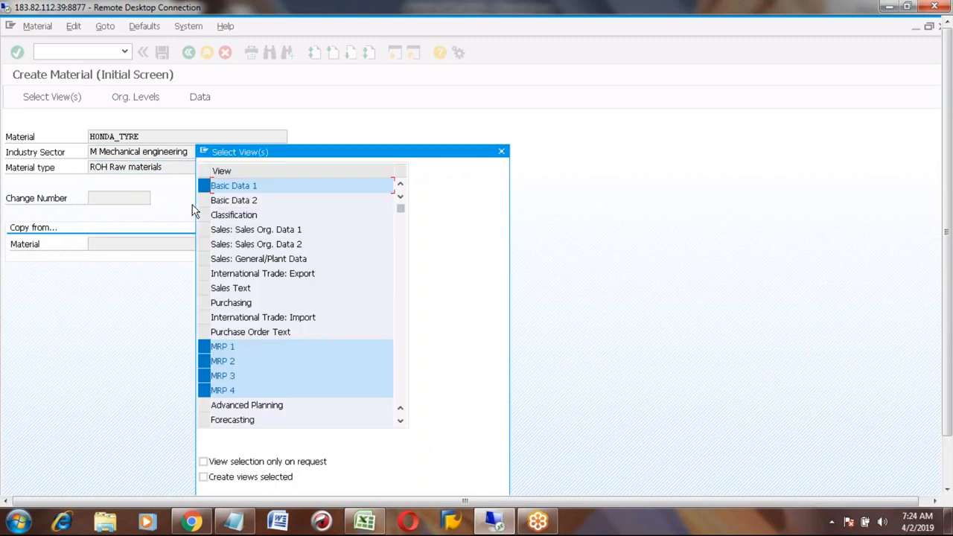
- Add the Purchasing view and untick MRP 4, keeping MRP 3 and the other views selected
left_click(204, 303, "ctrl")
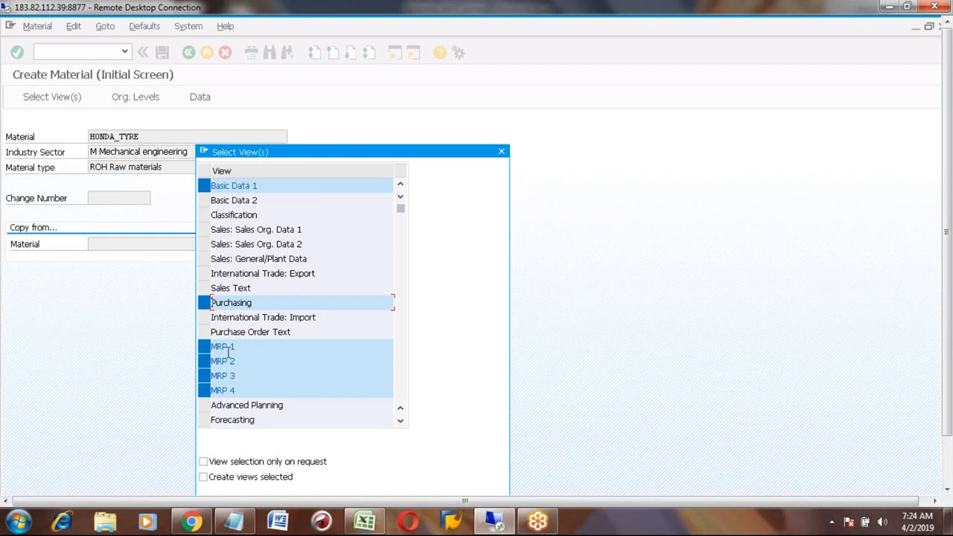
left_click(400, 424)
left_click(401, 424)
left_click(401, 424)
left_click(400, 424)
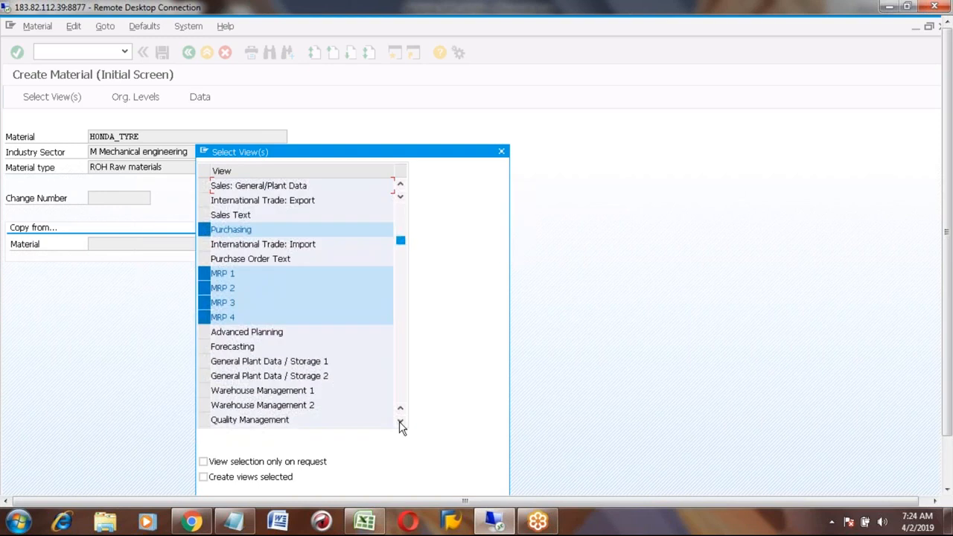
left_click(401, 424)
left_click(401, 424)
left_click(400, 425)
left_click(400, 424)
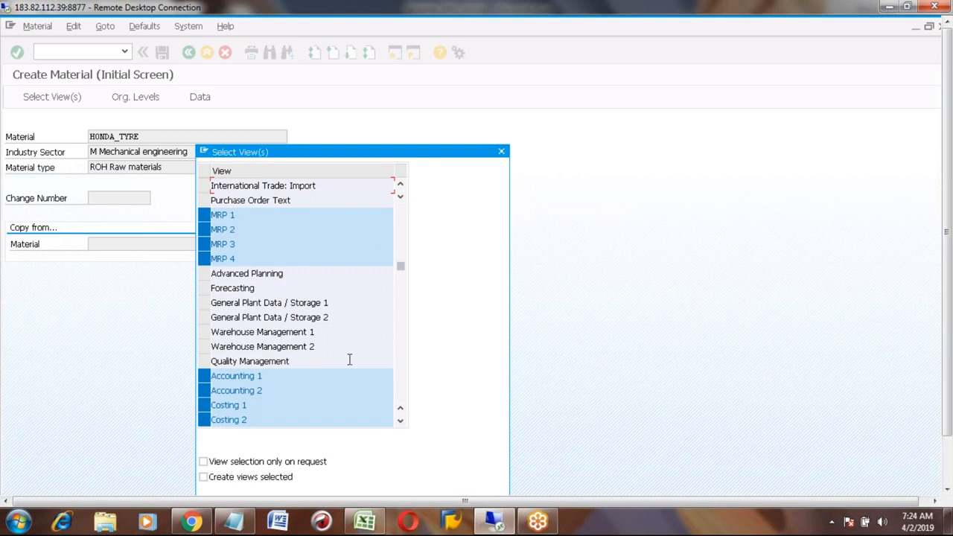
left_click(401, 215)
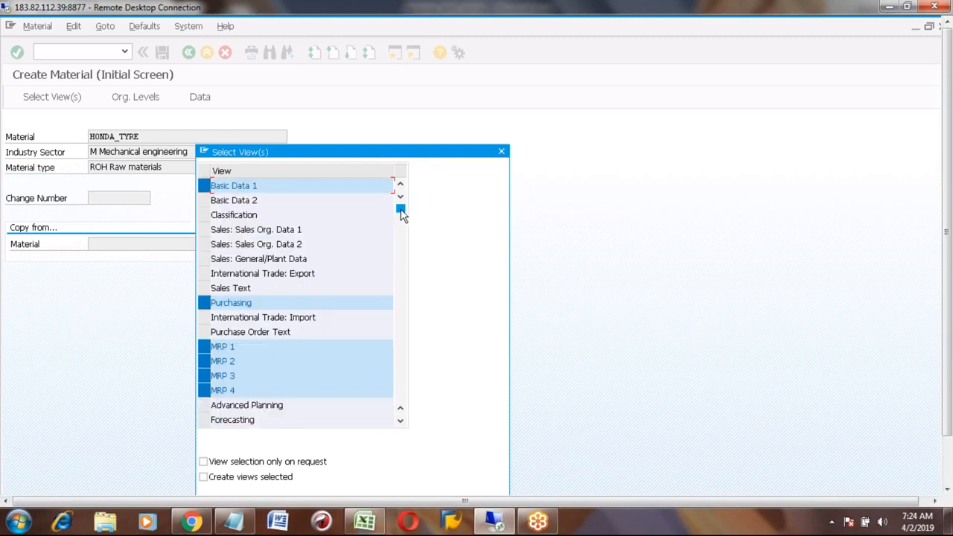
left_click(207, 389)
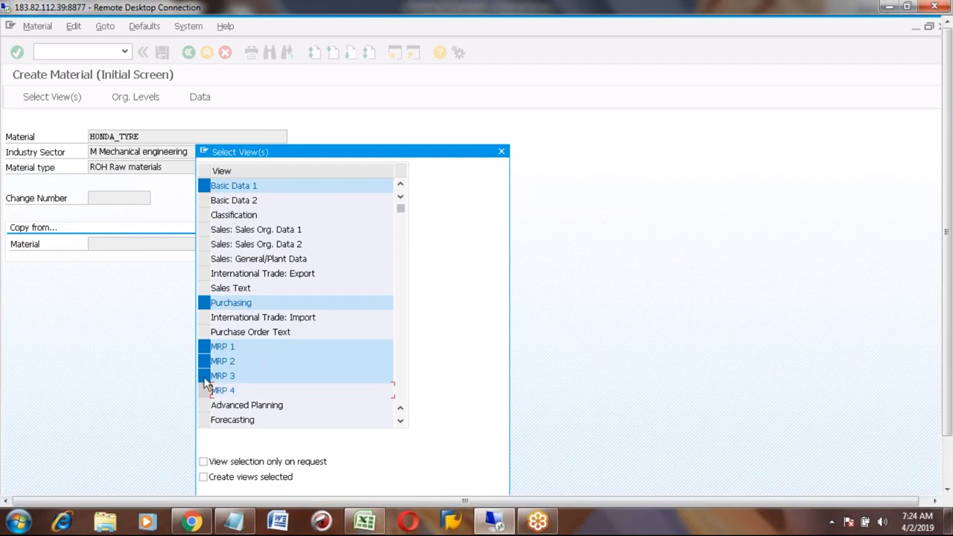
left_click(206, 377)
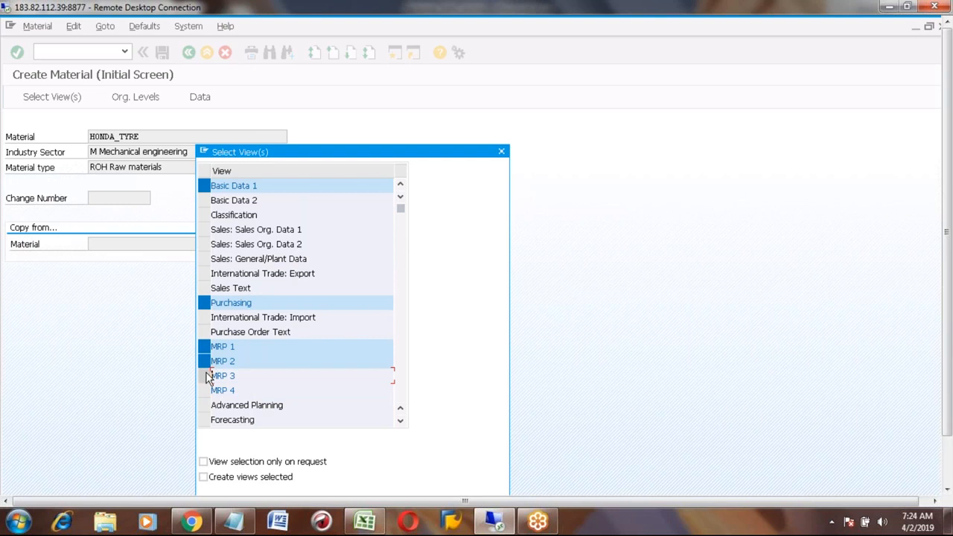
left_click(206, 376)
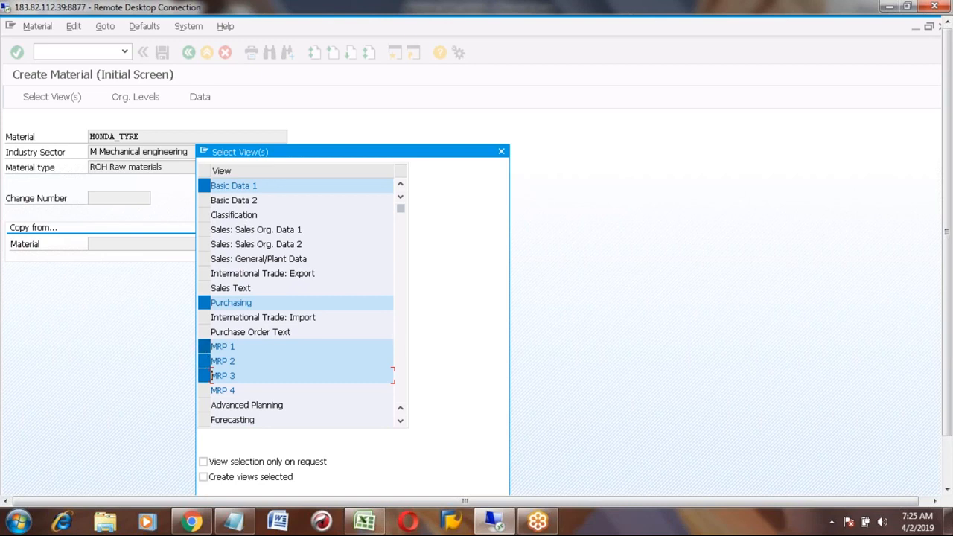
left_click(402, 382)
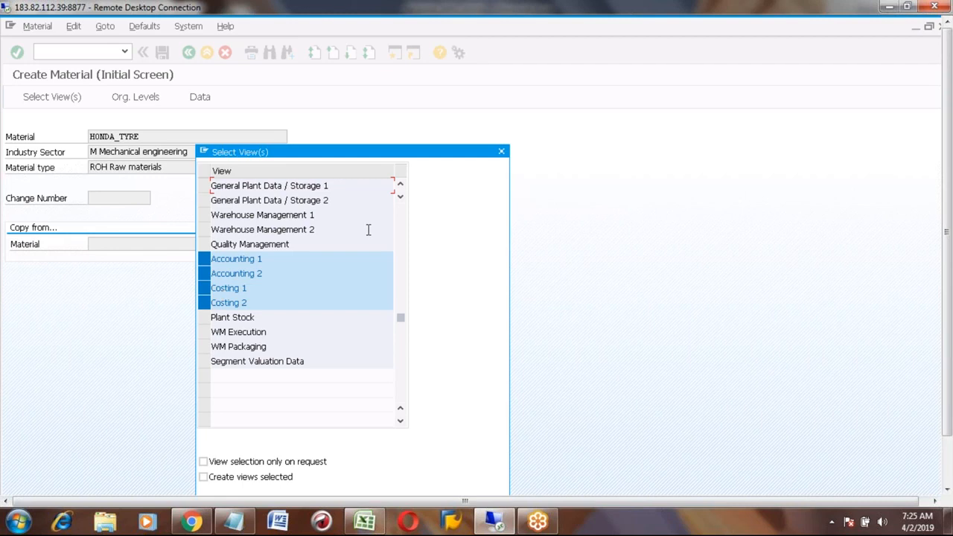
- Confirm the views, enter storage location 3 for plant A100, and open help on the Material Ledger error
key("Return")
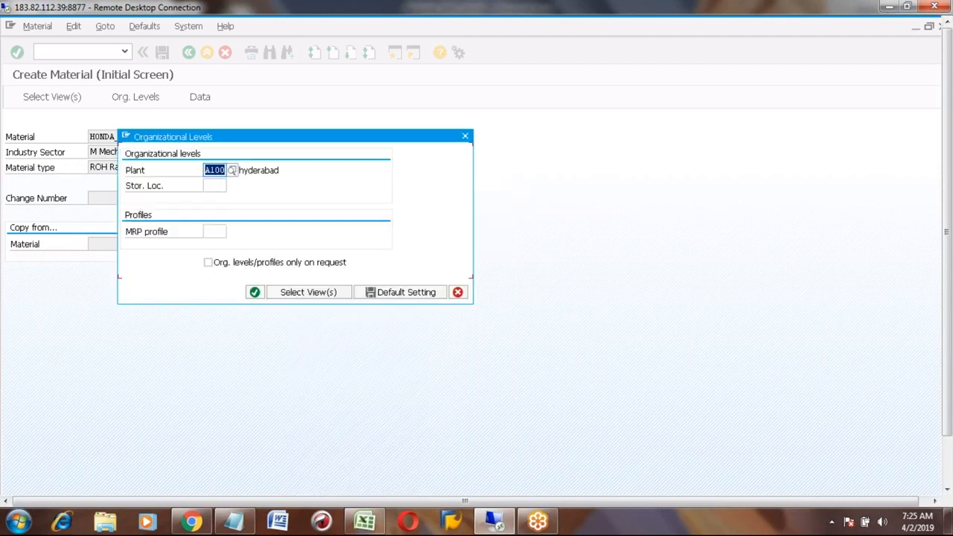
left_click(213, 185)
type("3")
key("Return")
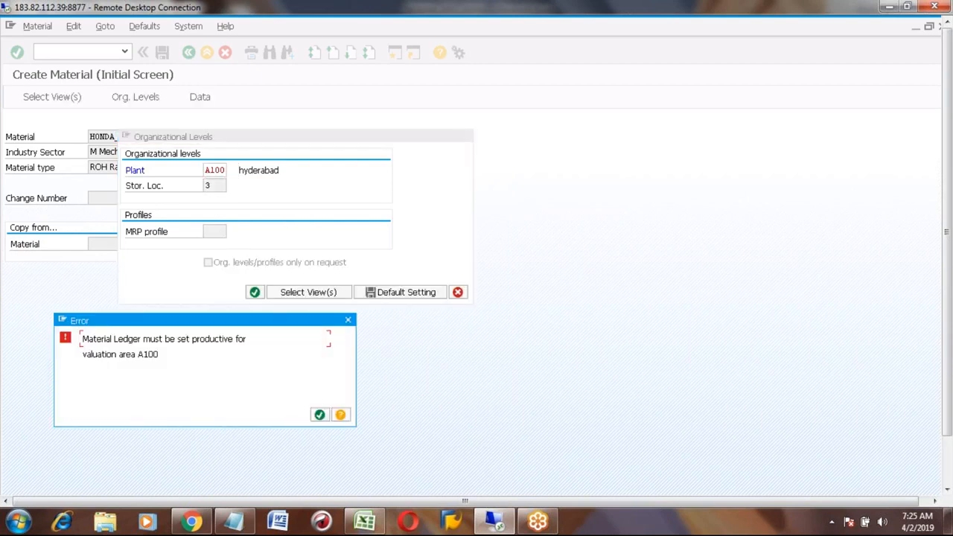
left_click(341, 414)
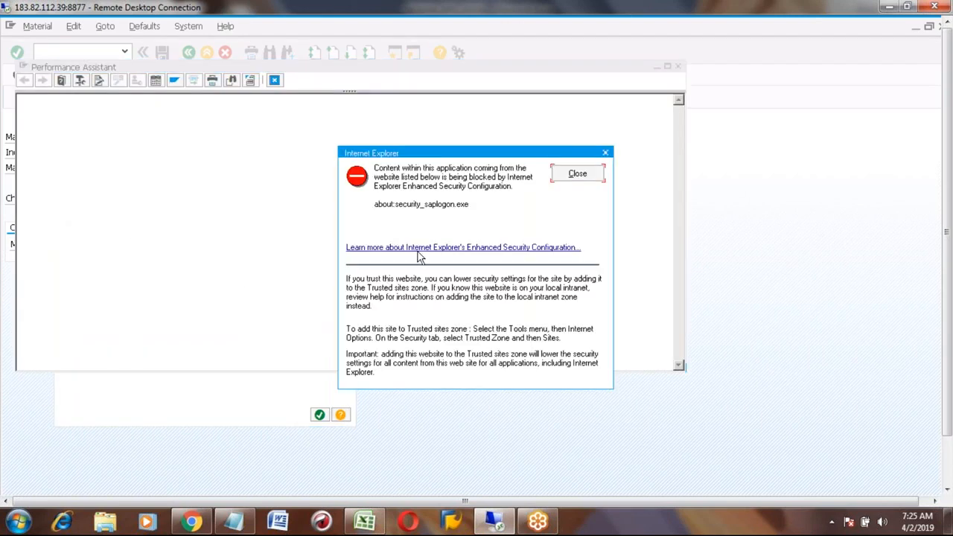
- Dismiss the Internet Explorer security notice and read the help: activate Material Ledger via OMX2, OMX3, OMX1
left_click(577, 175)
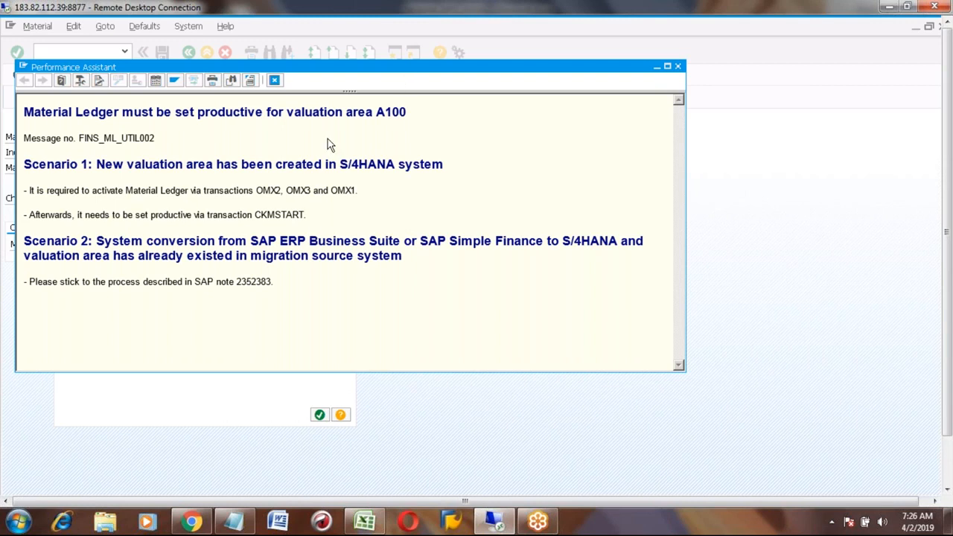
double_click(270, 190)
left_click(24, 68)
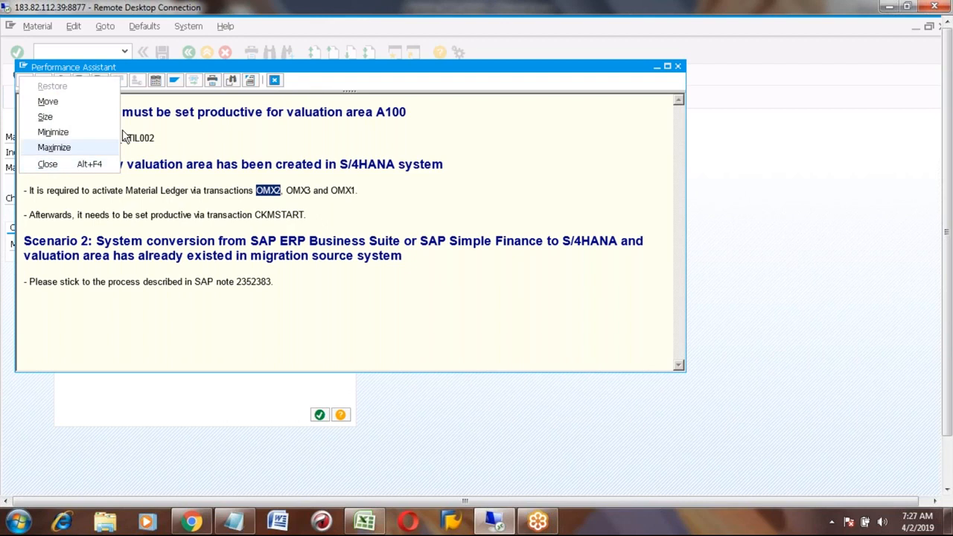
left_click(335, 143)
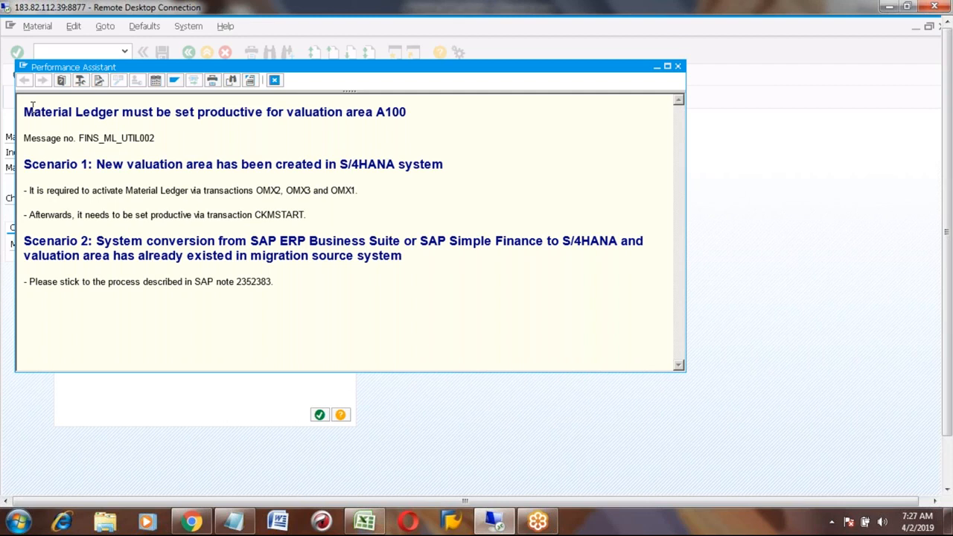
left_click_drag(25, 110, 408, 112)
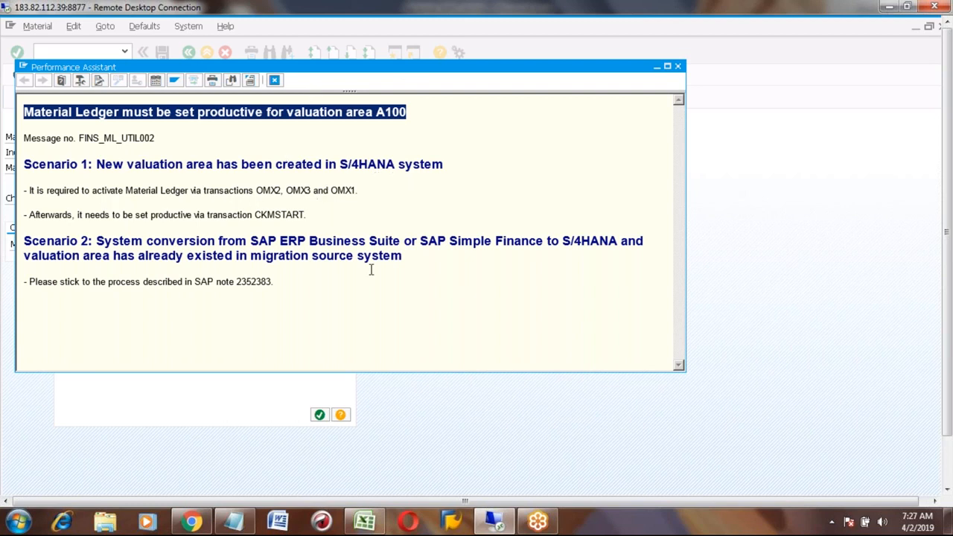
left_click(947, 476)
- Switch to the Production Scheduling Profile window and back out to SAP Easy Access
left_click(197, 480)
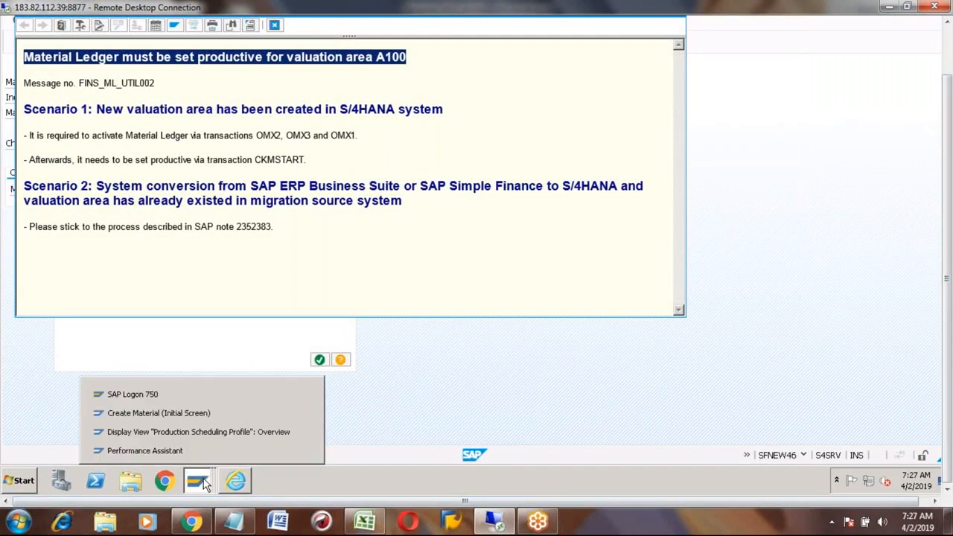
left_click(168, 431)
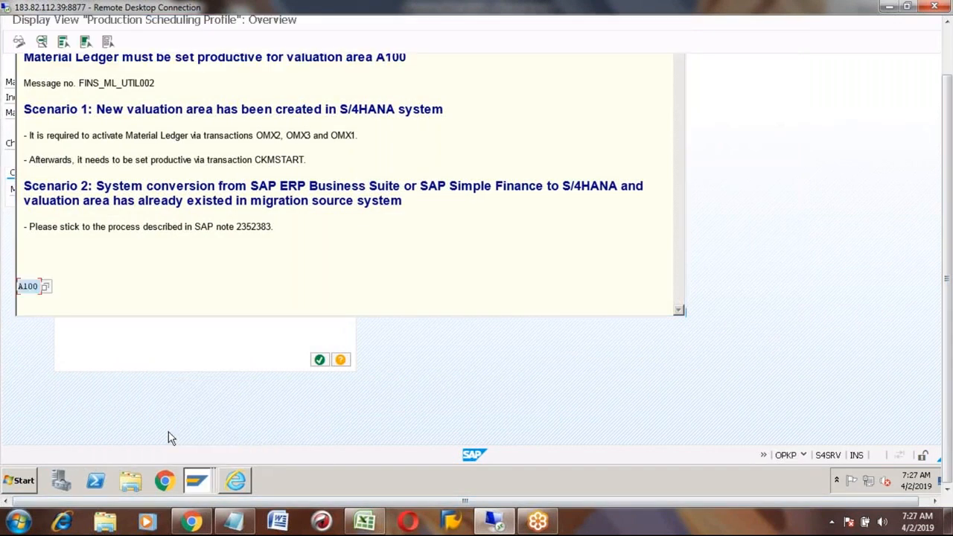
left_click(949, 48)
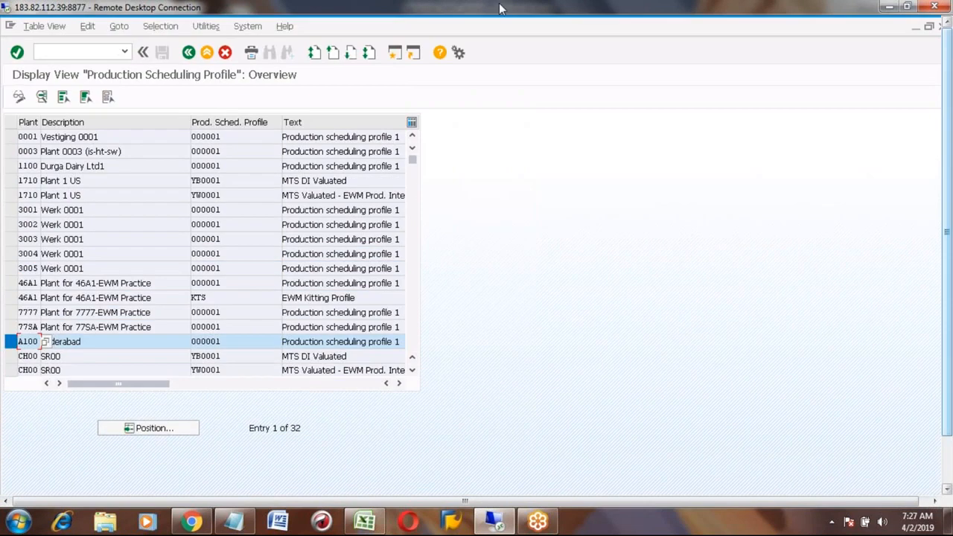
left_click(206, 54)
left_click(207, 53)
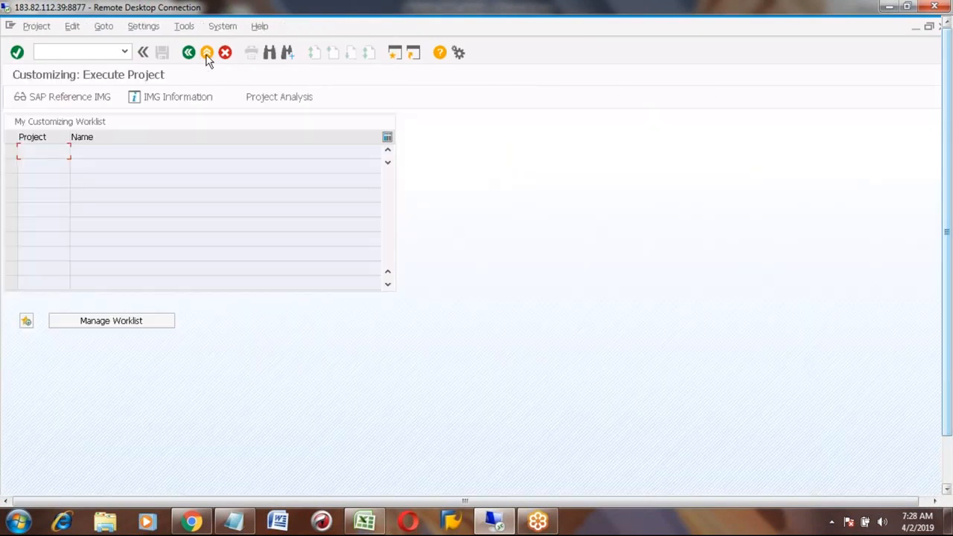
left_click(206, 54)
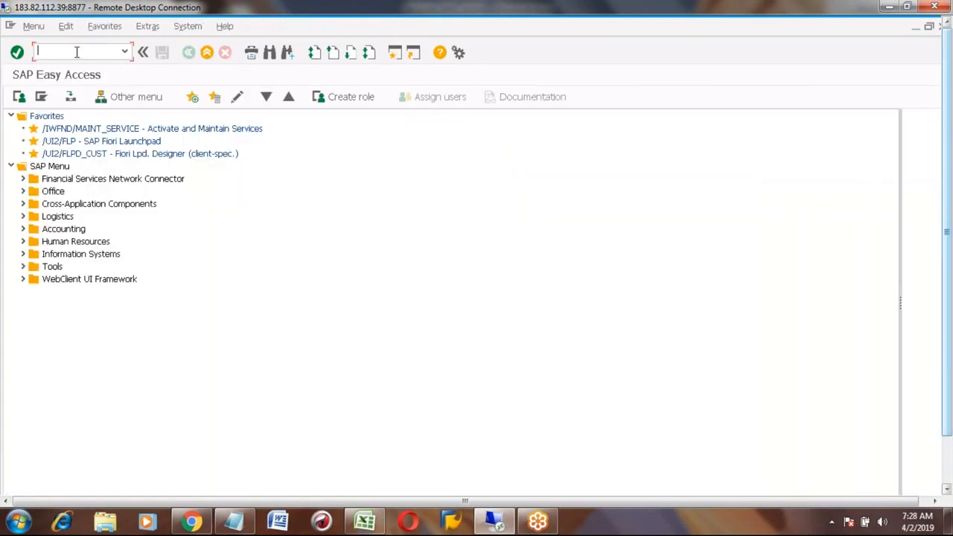
- Run OMX2 to display the material ledger type definitions
type("omx2")
key("Return")
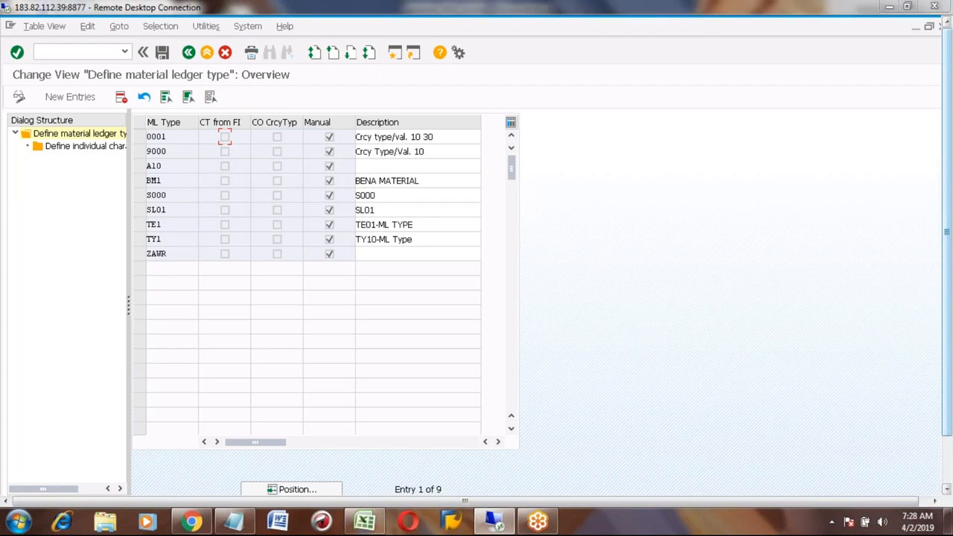
key("alt+Tab")
key("alt+Tab")
key("alt+Tab")
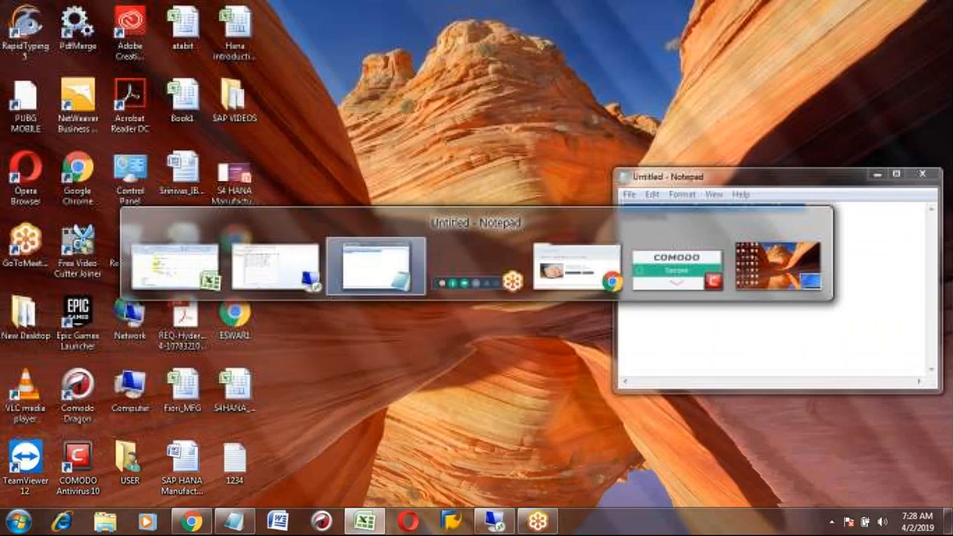
key("alt+shift+Tab")
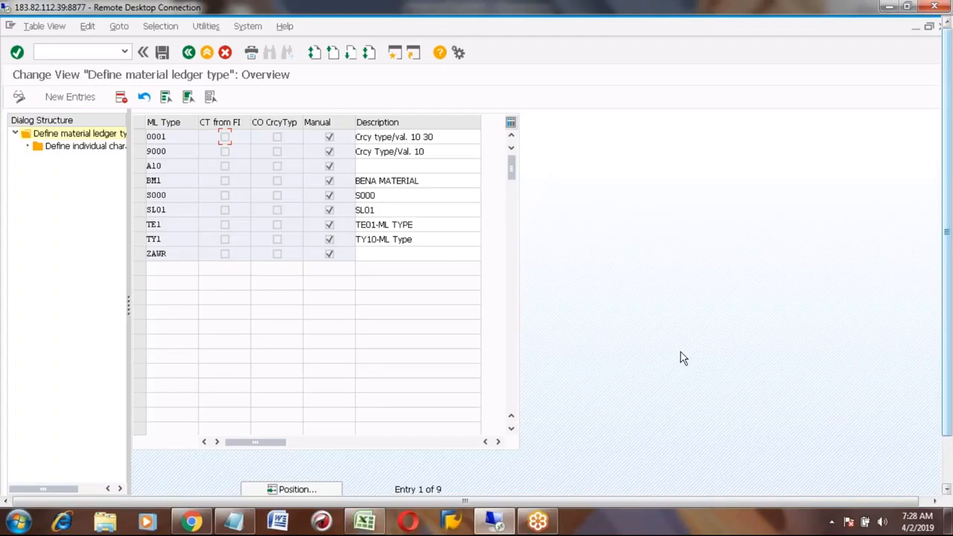